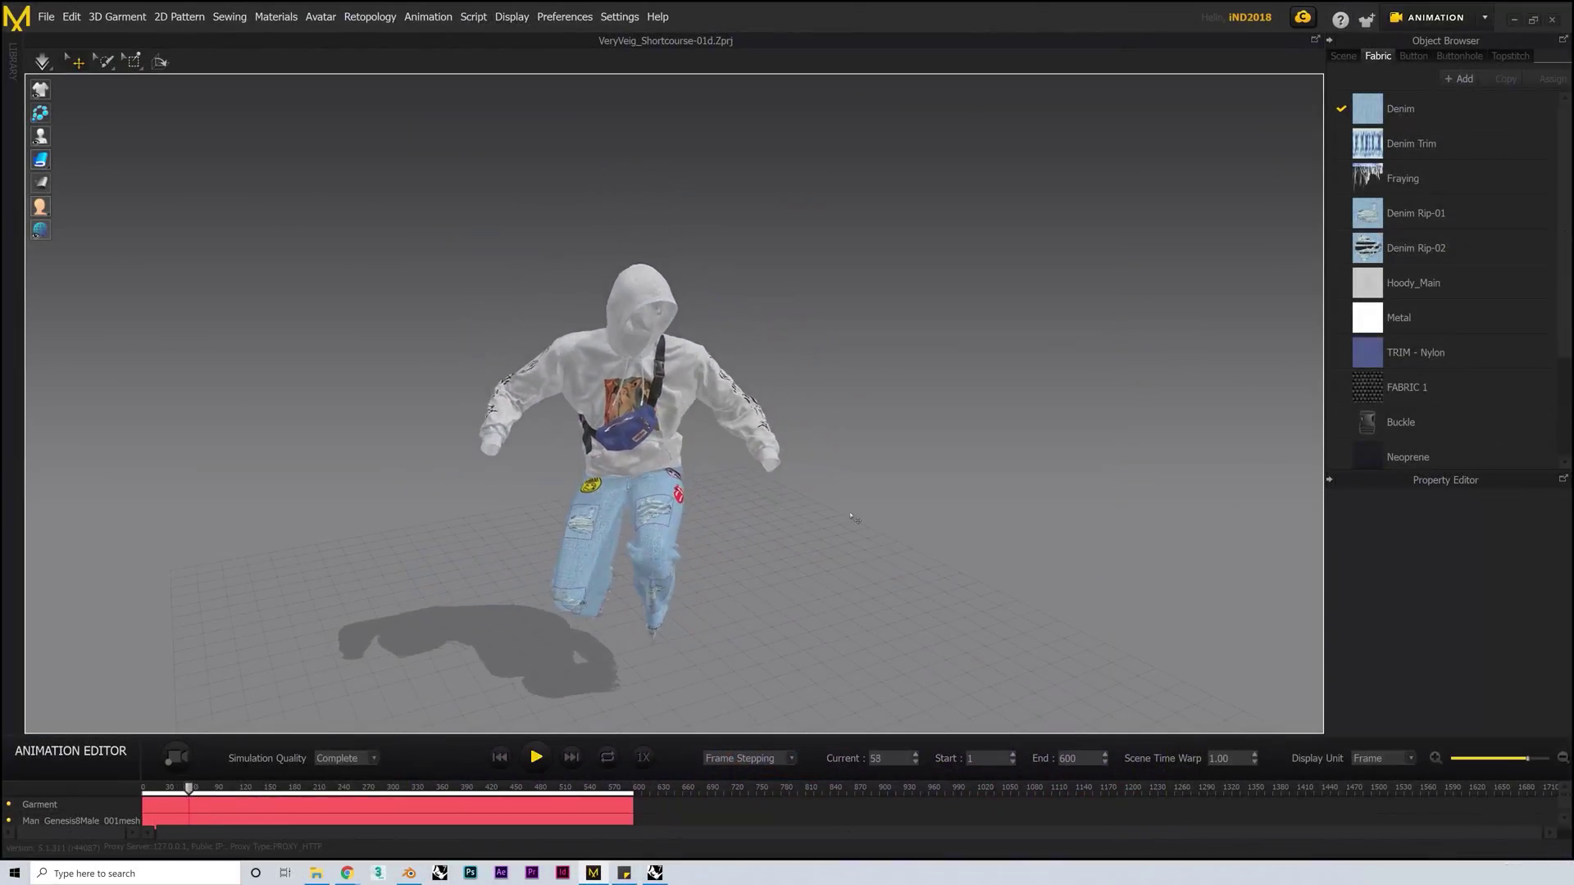
# Return the garment animation to its first frame and bring up the available animation export formats
pyautogui.moveTo(865, 523); pyautogui.dragTo(798, 503, button='right')
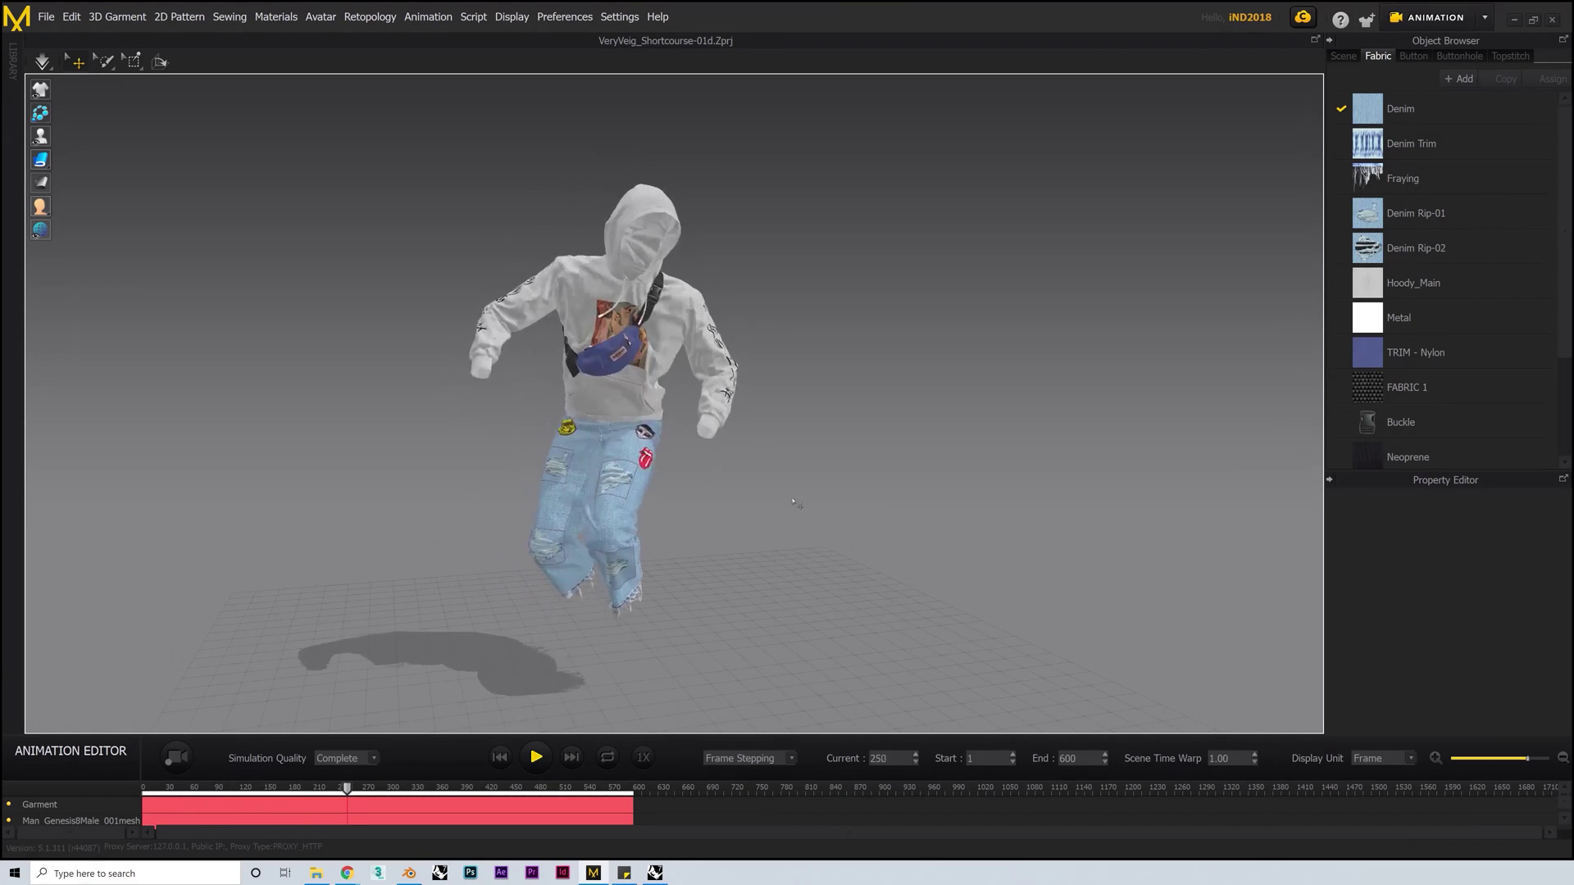
pyautogui.click(499, 757)
pyautogui.click(46, 18)
pyautogui.moveTo(63, 214)
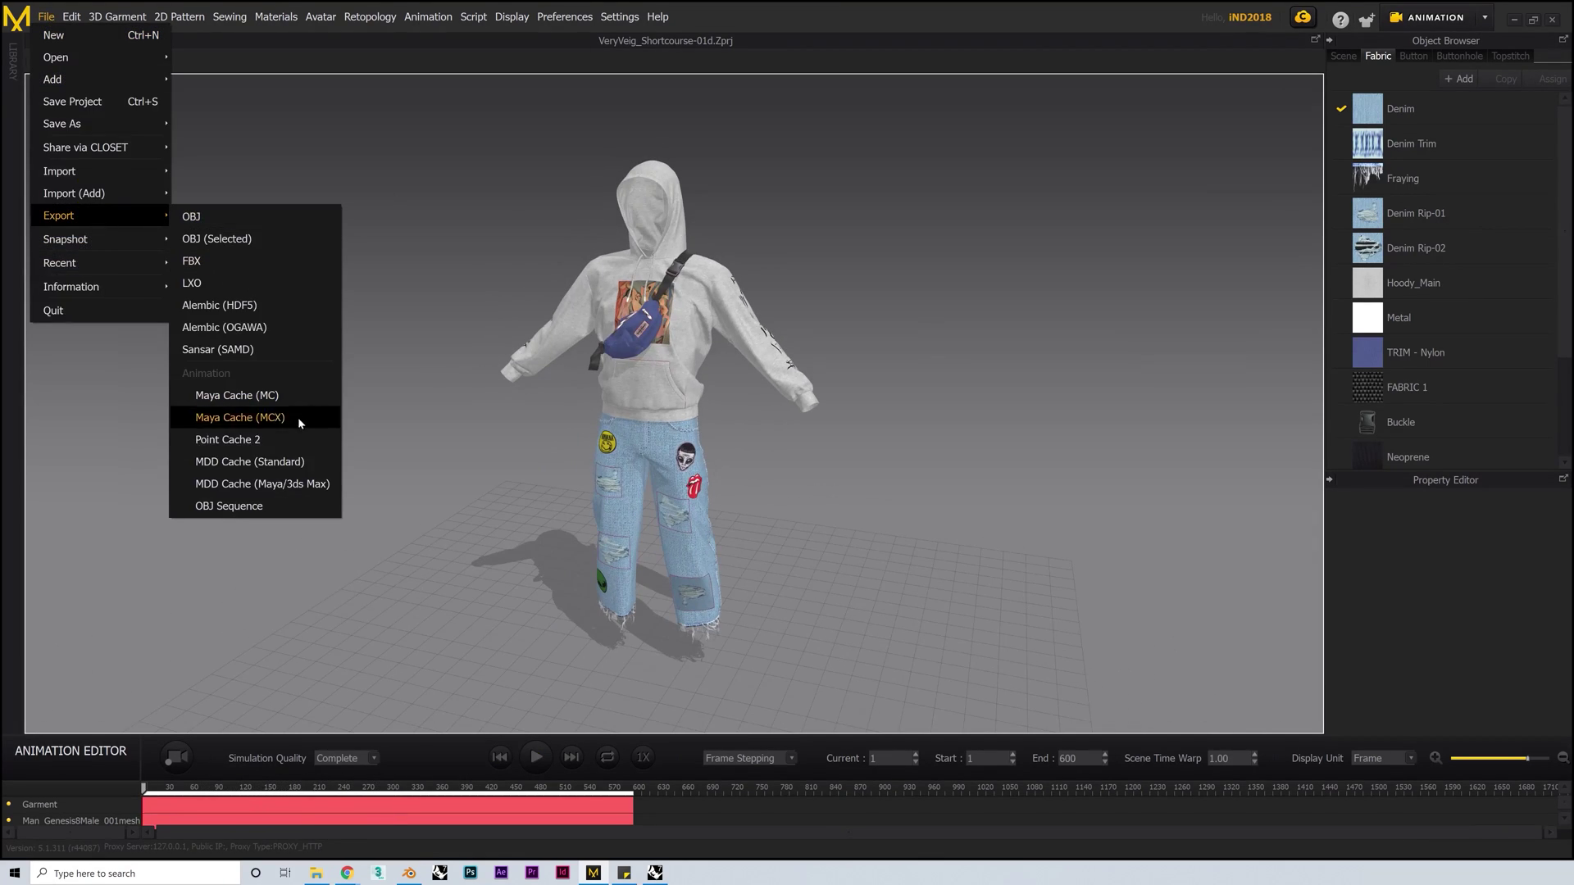
pyautogui.click(238, 411)
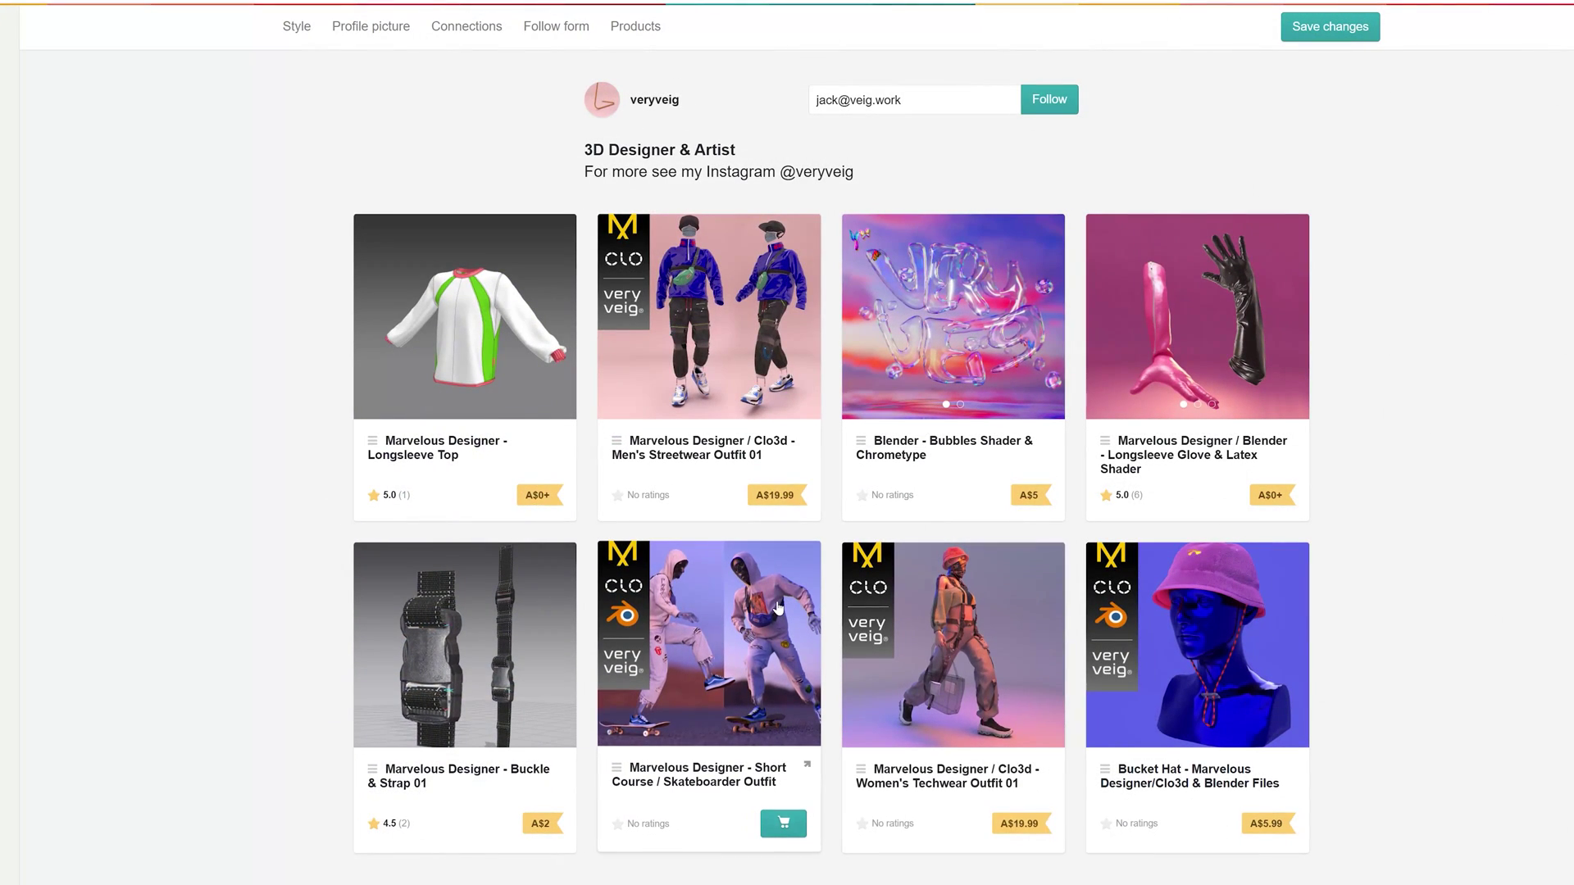
# Open the Marvelous Designer - Short Course / Skateboarder Outfit product in the web store and look through its preview images
pyautogui.click(778, 608)
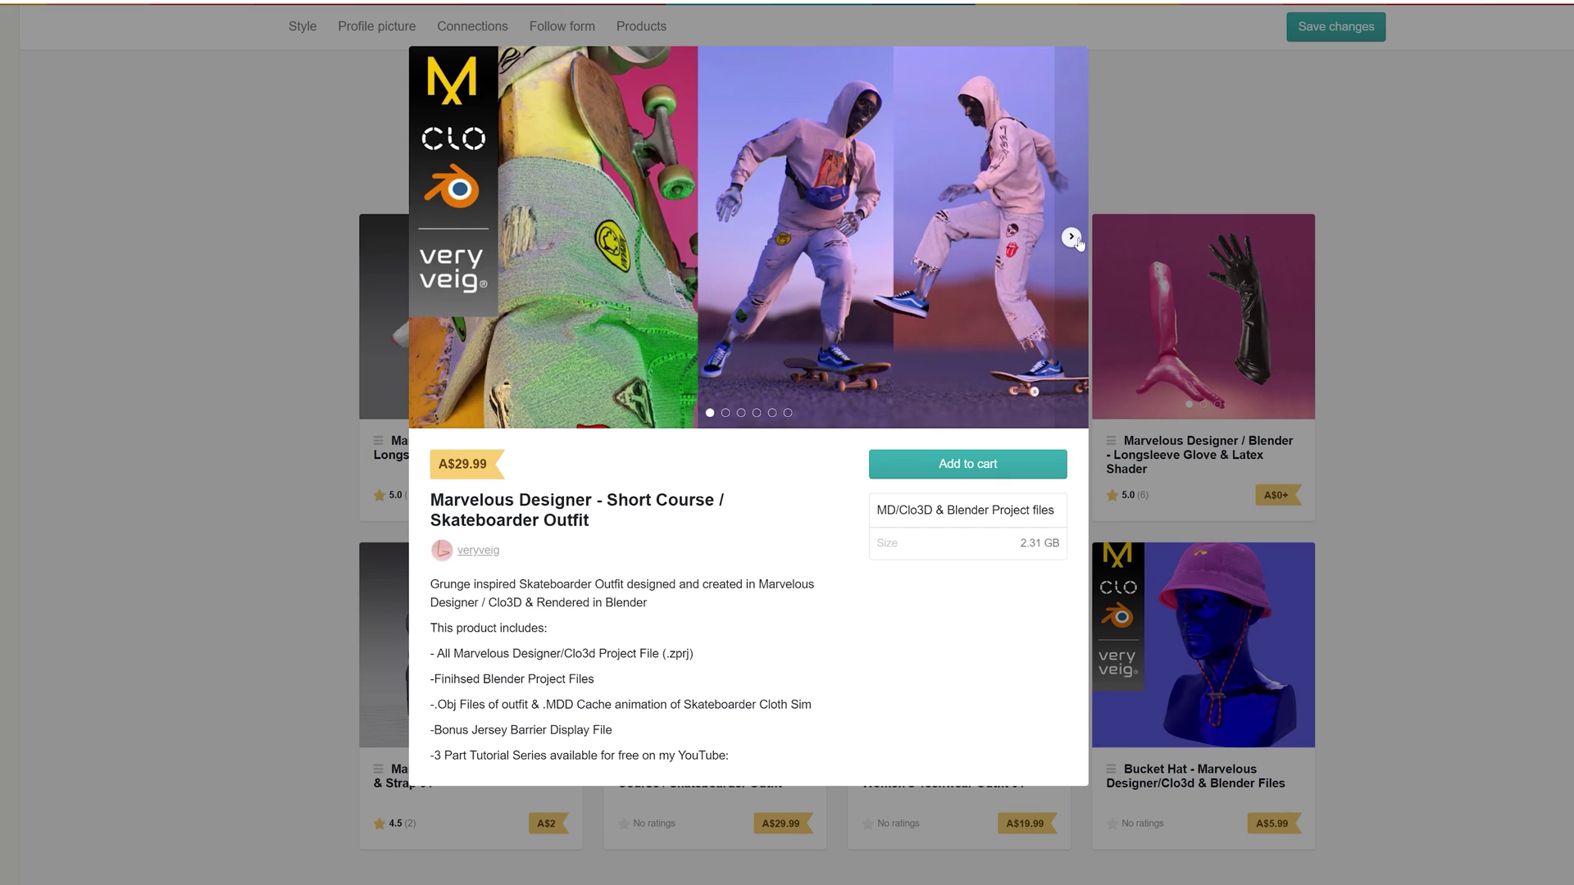
pyautogui.click(1072, 238)
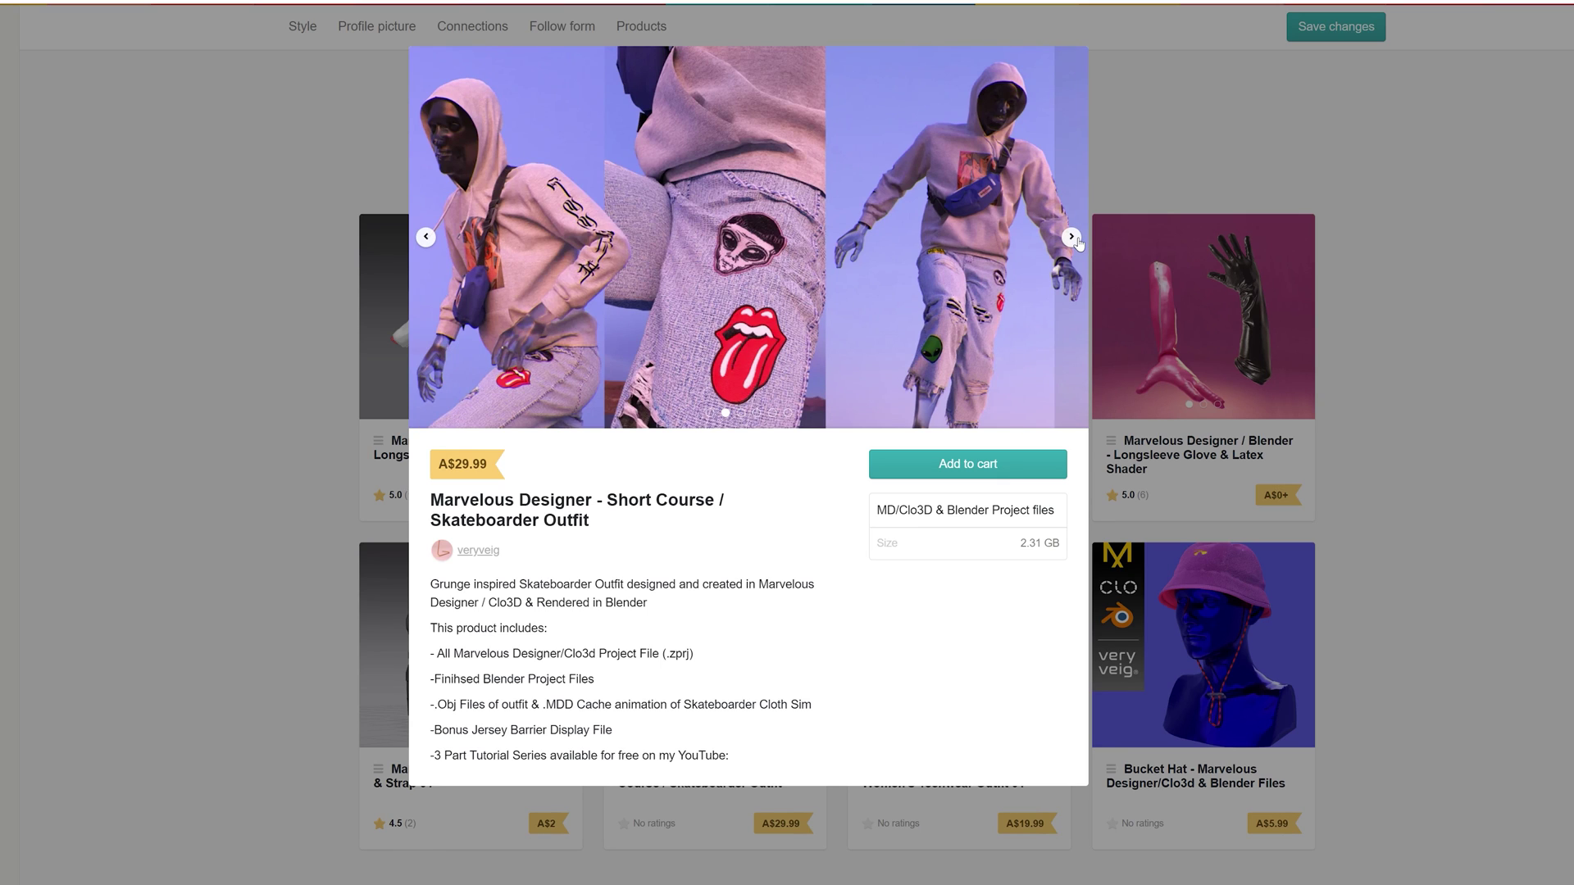
pyautogui.click(1072, 238)
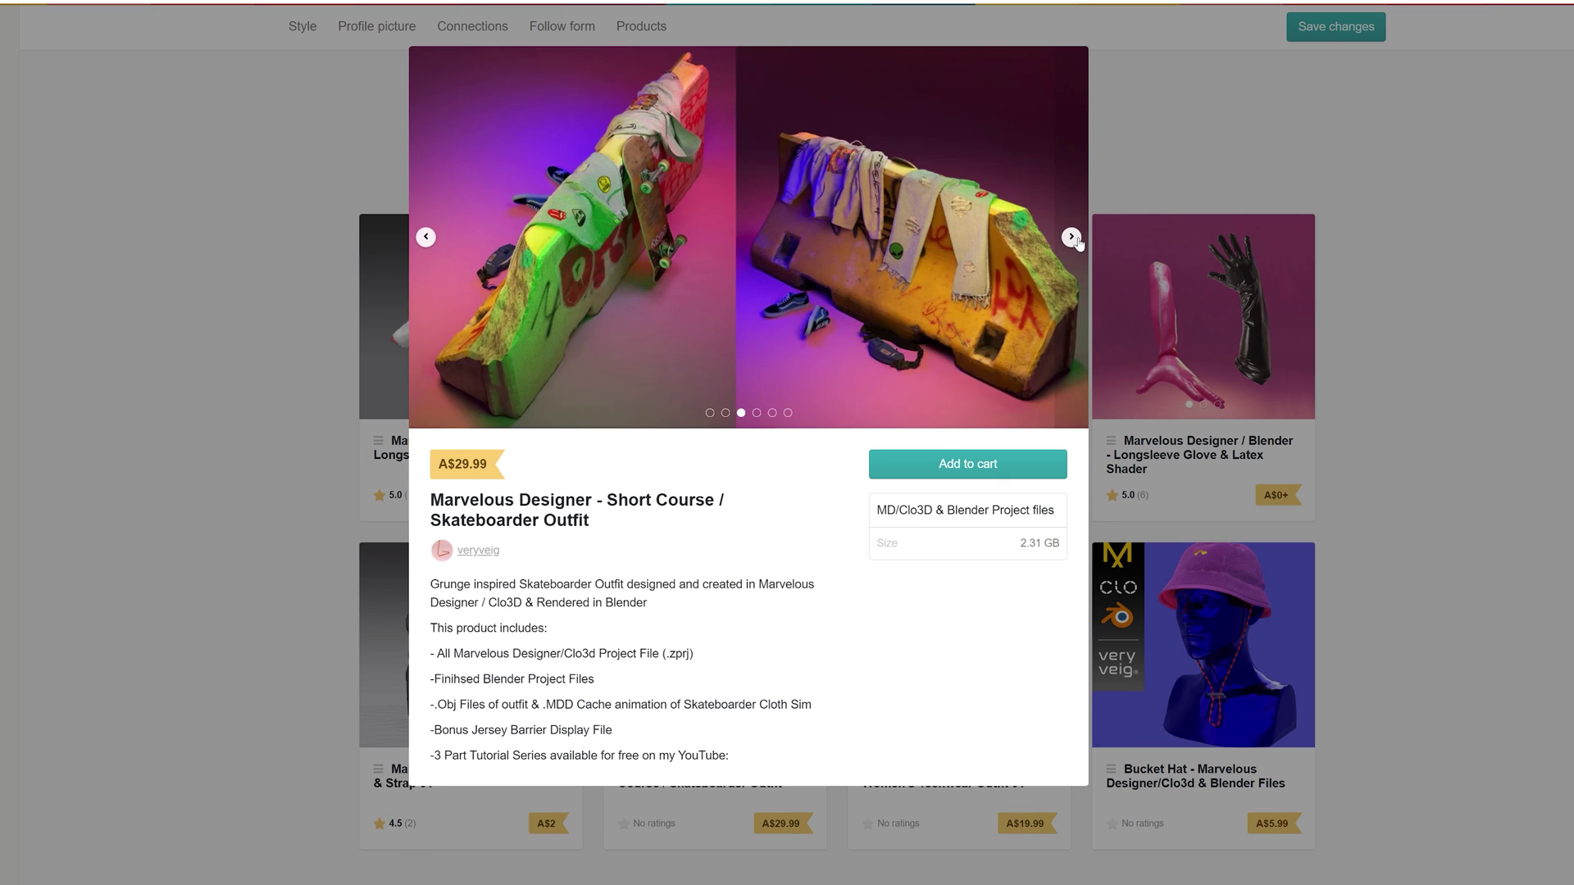
pyautogui.click(1072, 237)
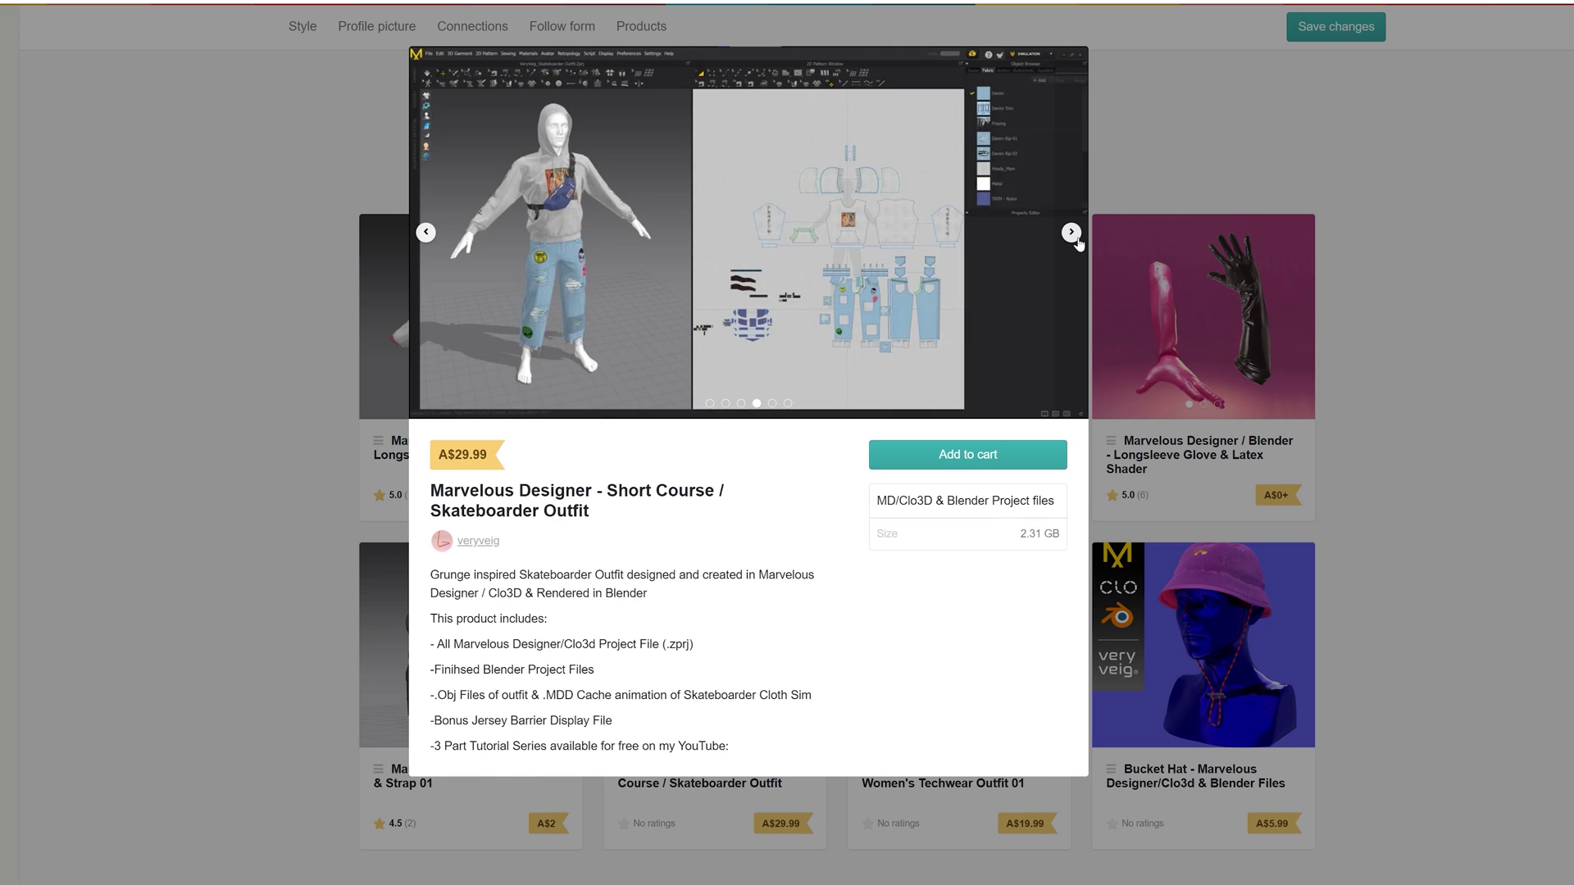
pyautogui.click(1072, 236)
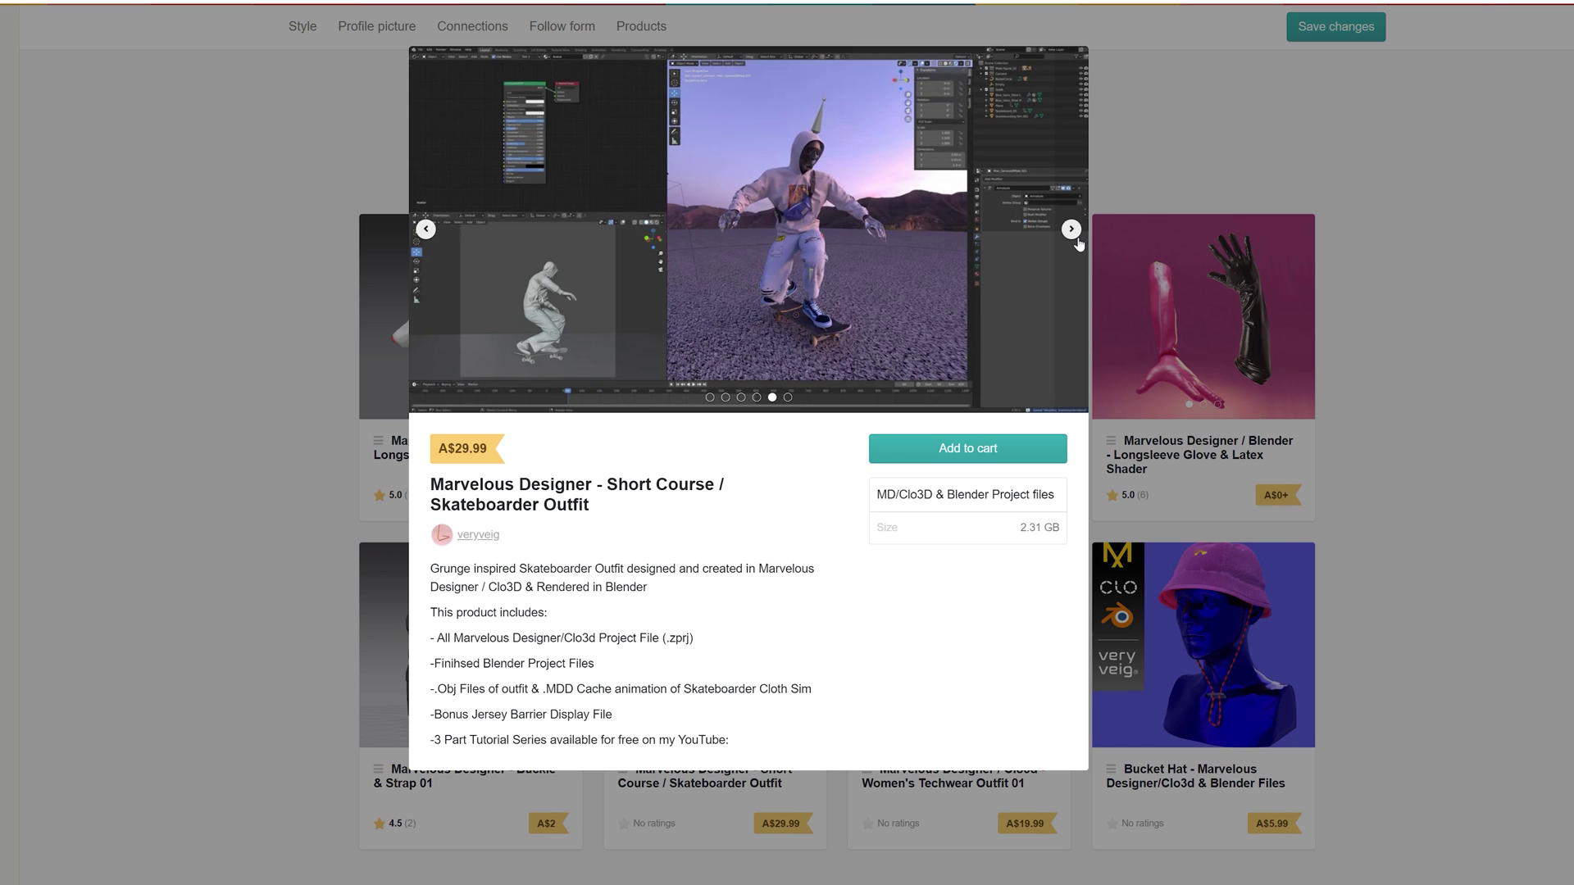
pyautogui.click(1072, 237)
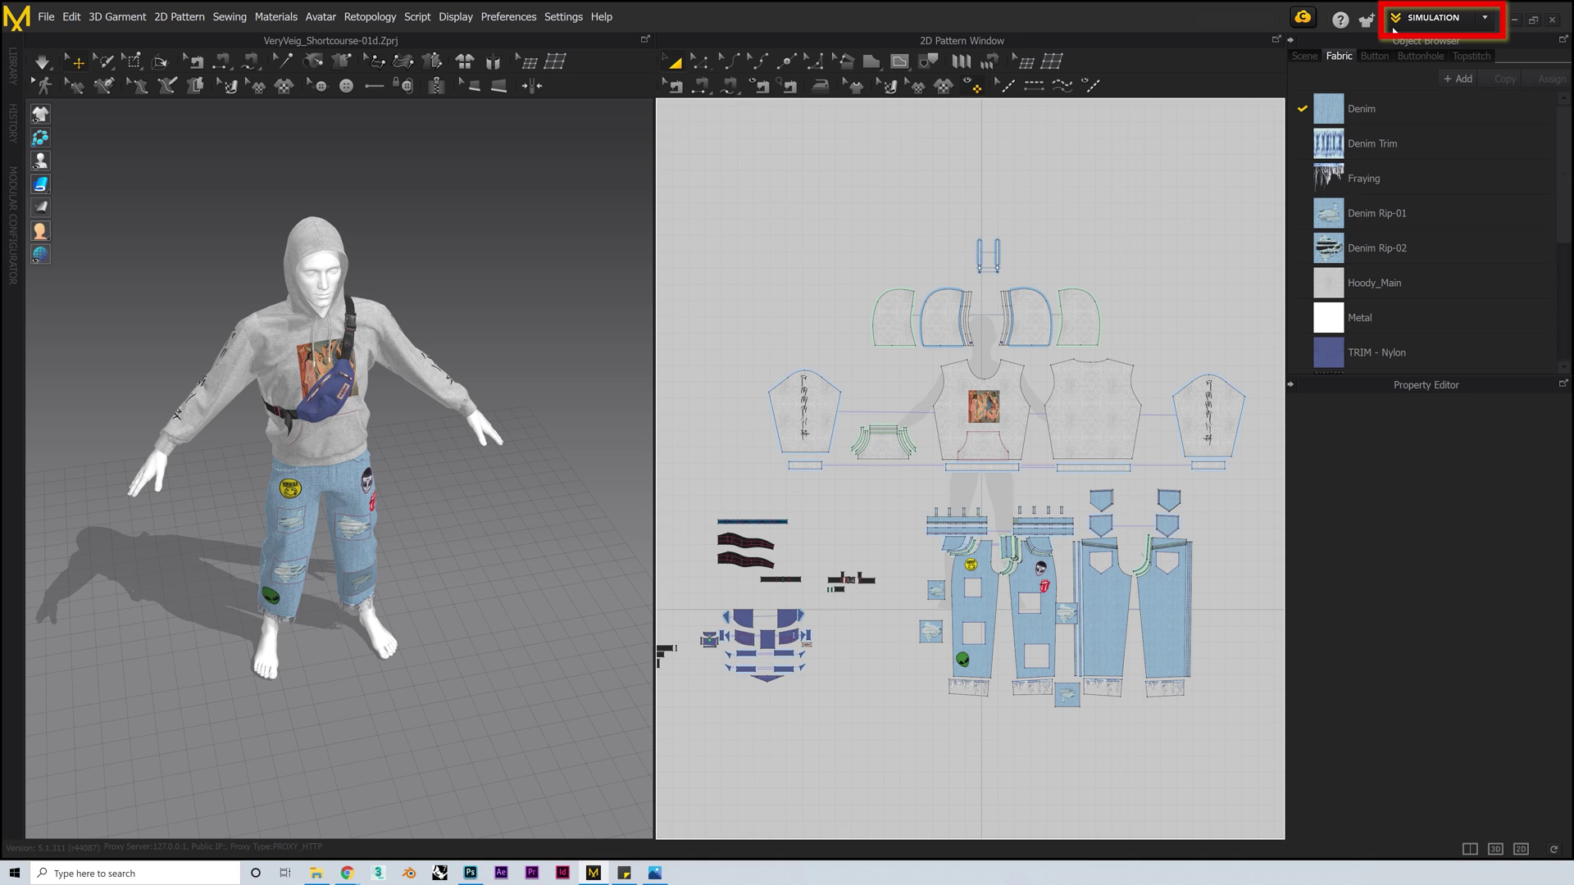
# Switch the VeryVeig_Shortcourse-01d project from Simulation mode to Animation mode
pyautogui.click(1485, 21)
pyautogui.click(1435, 76)
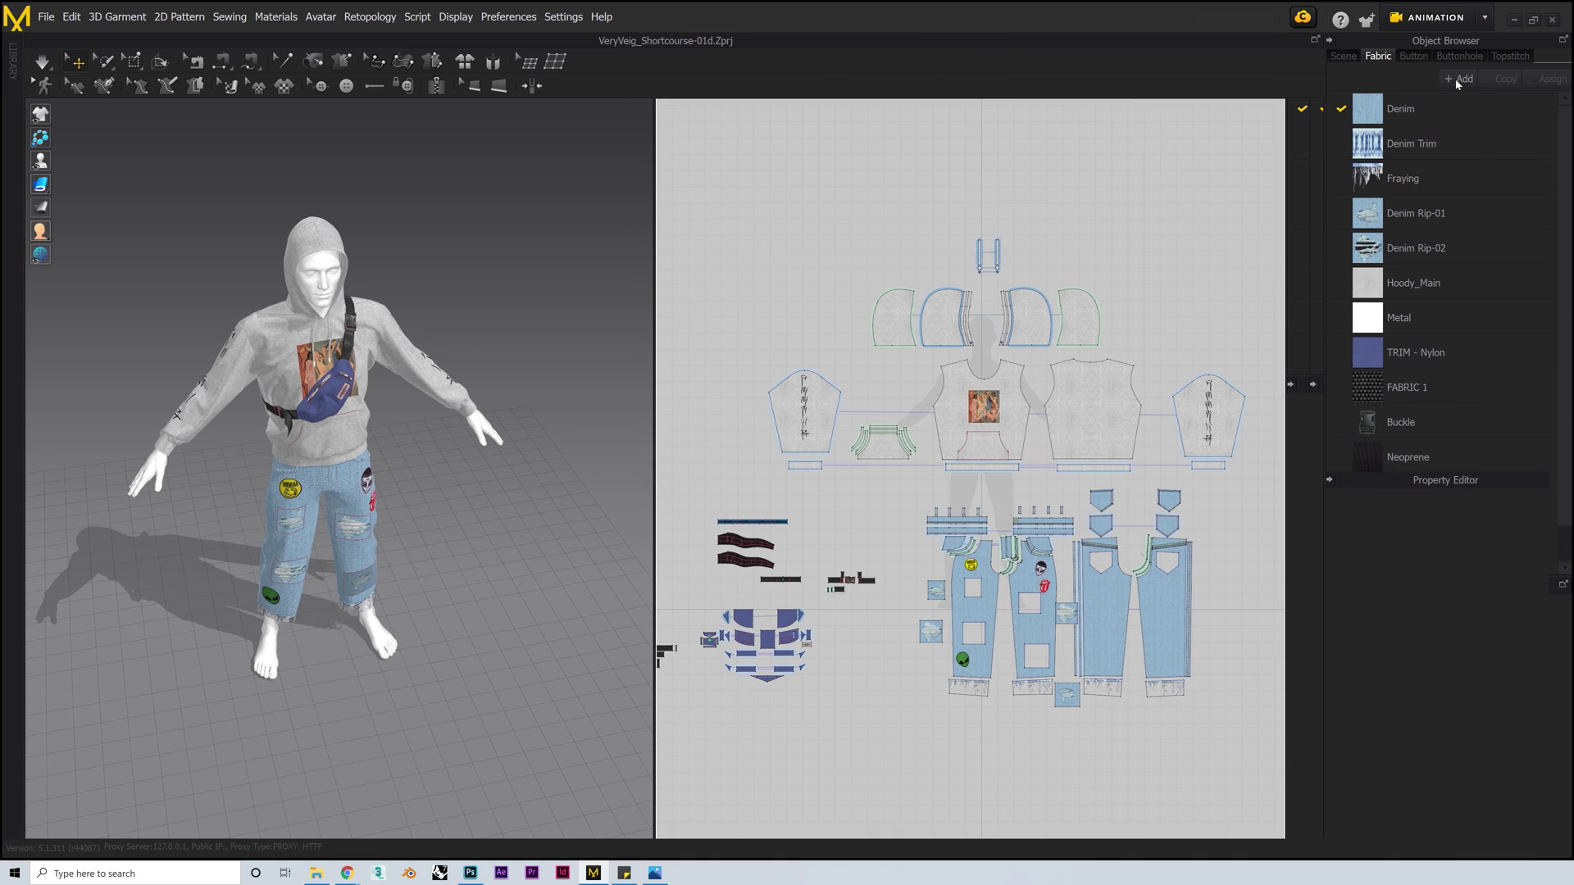
pyautogui.moveTo(766, 432); pyautogui.dragTo(741, 375, button='right')
pyautogui.scroll(1, 741, 376)
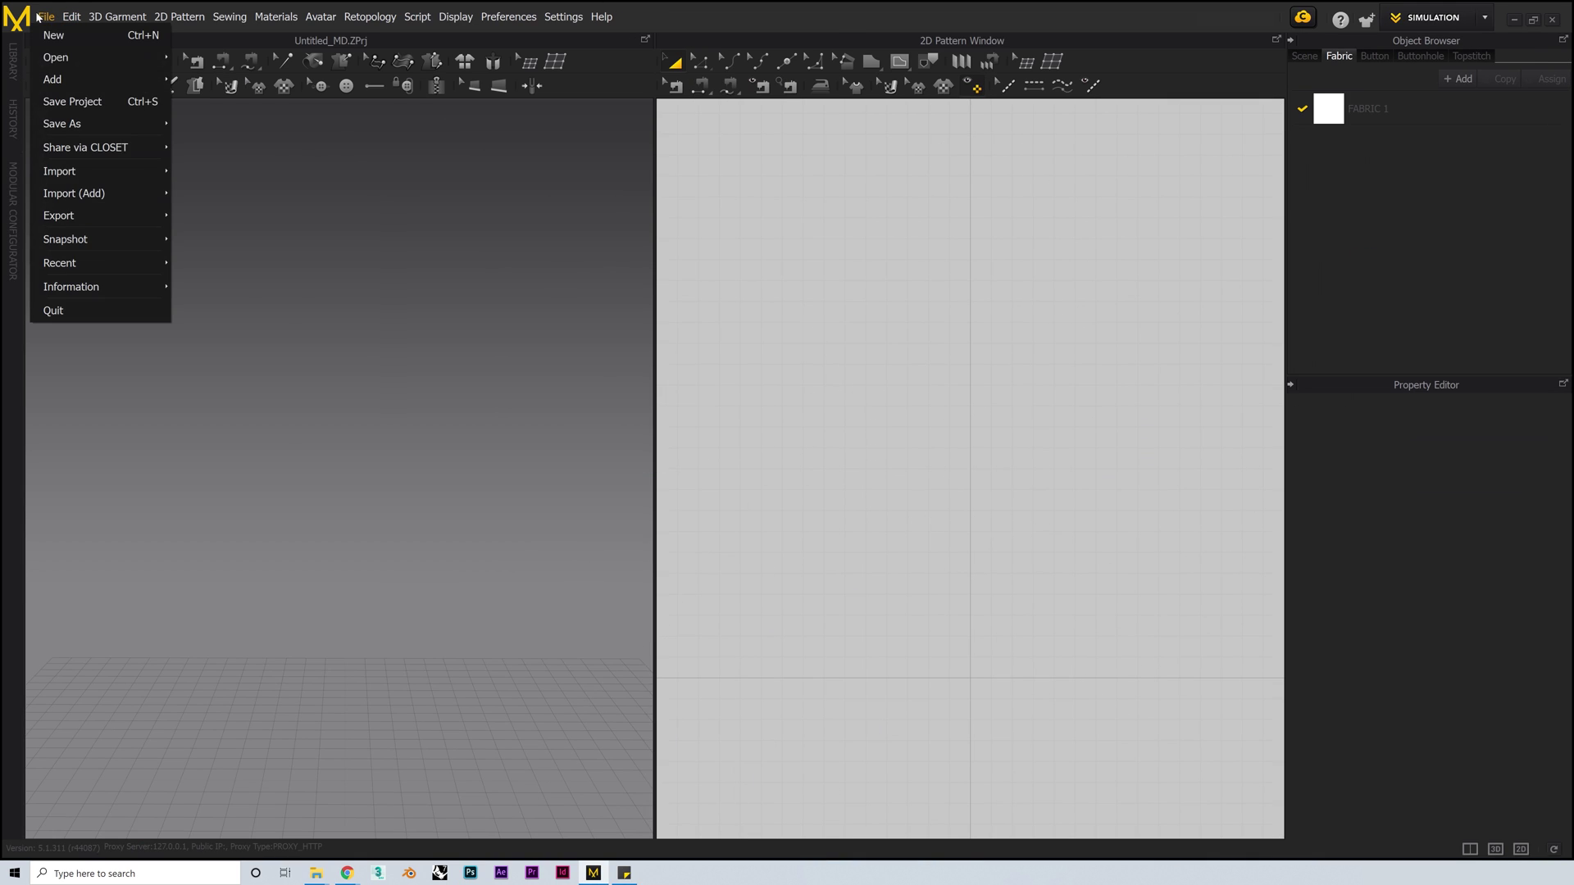
# Import the avatar's Alembic animation at 30 FPS with the scale in metres
pyautogui.moveTo(151, 172)
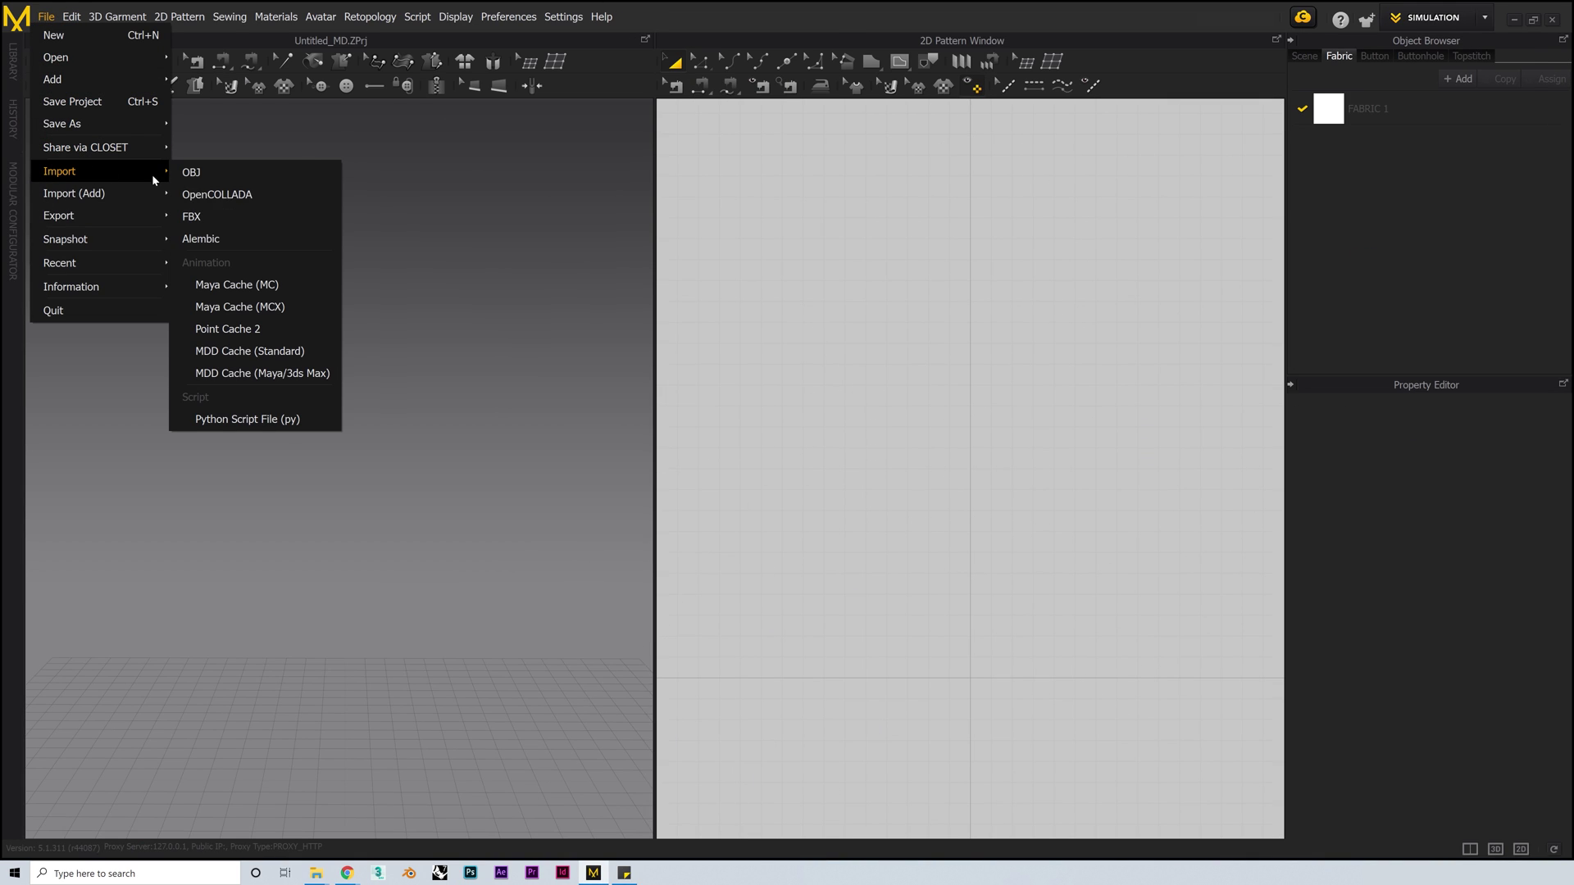
pyautogui.click(287, 239)
pyautogui.click(701, 328)
pyautogui.click(1119, 637)
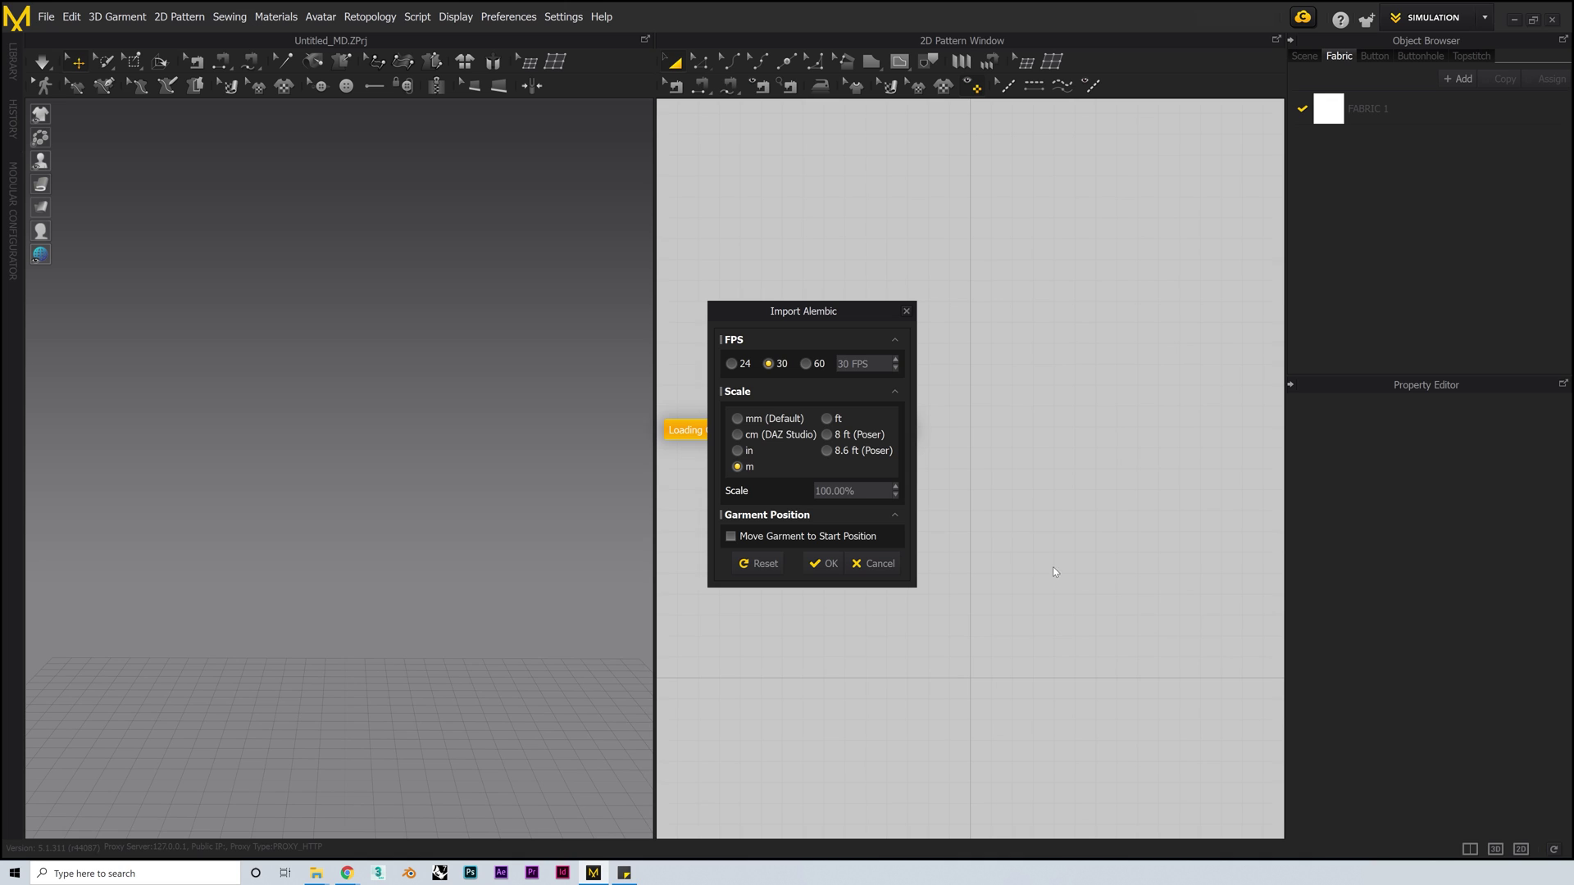
pyautogui.click(828, 563)
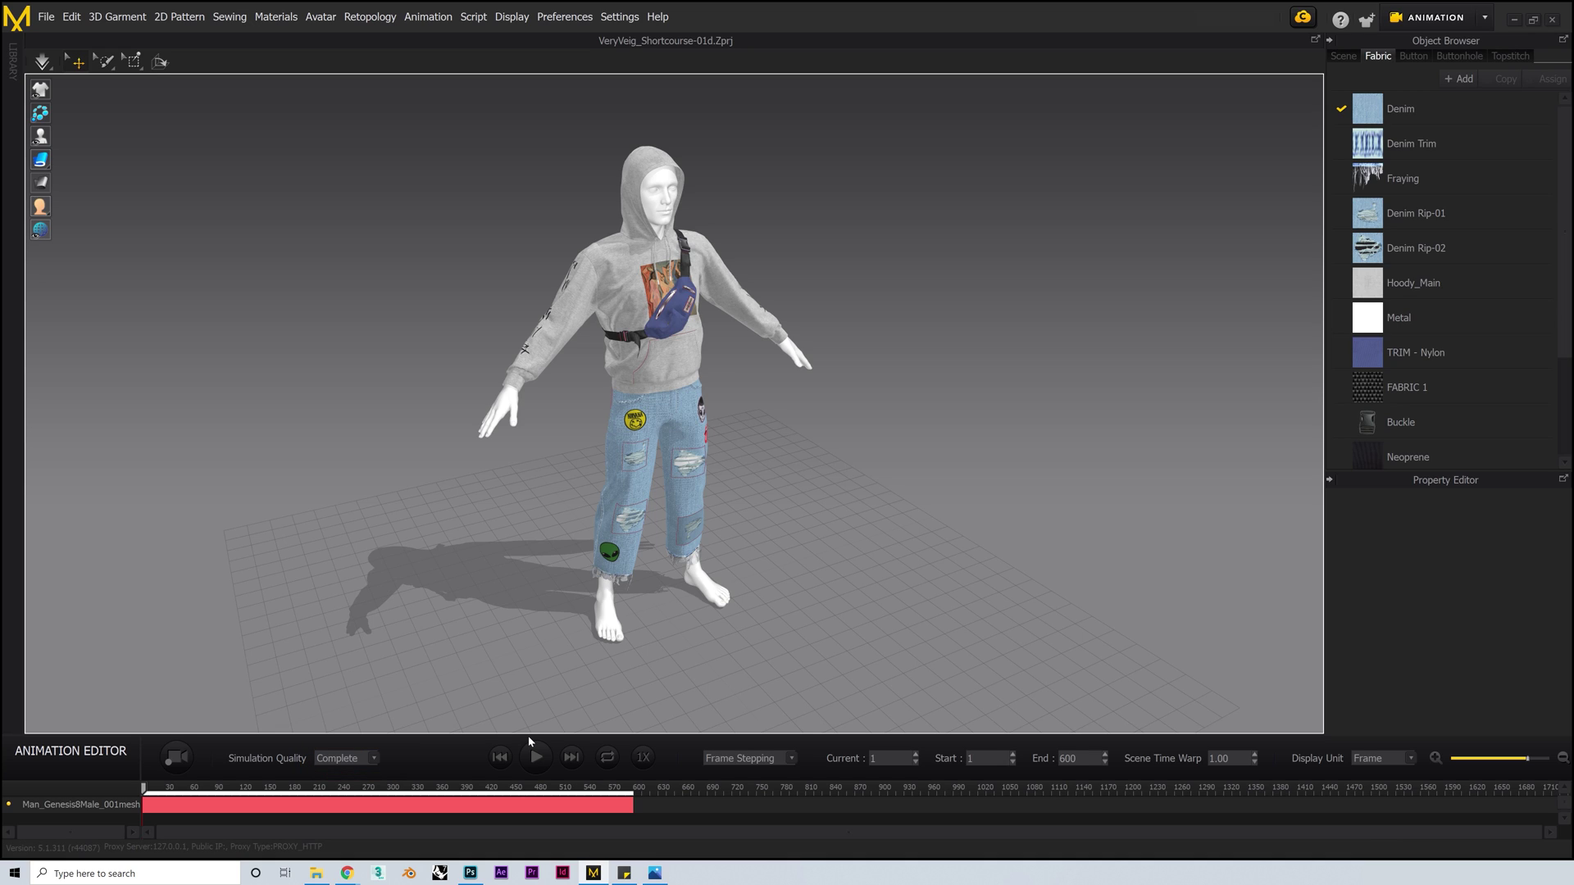
# Record the garment simulation over the avatar's animation at Complete simulation quality
pyautogui.click(187, 753)
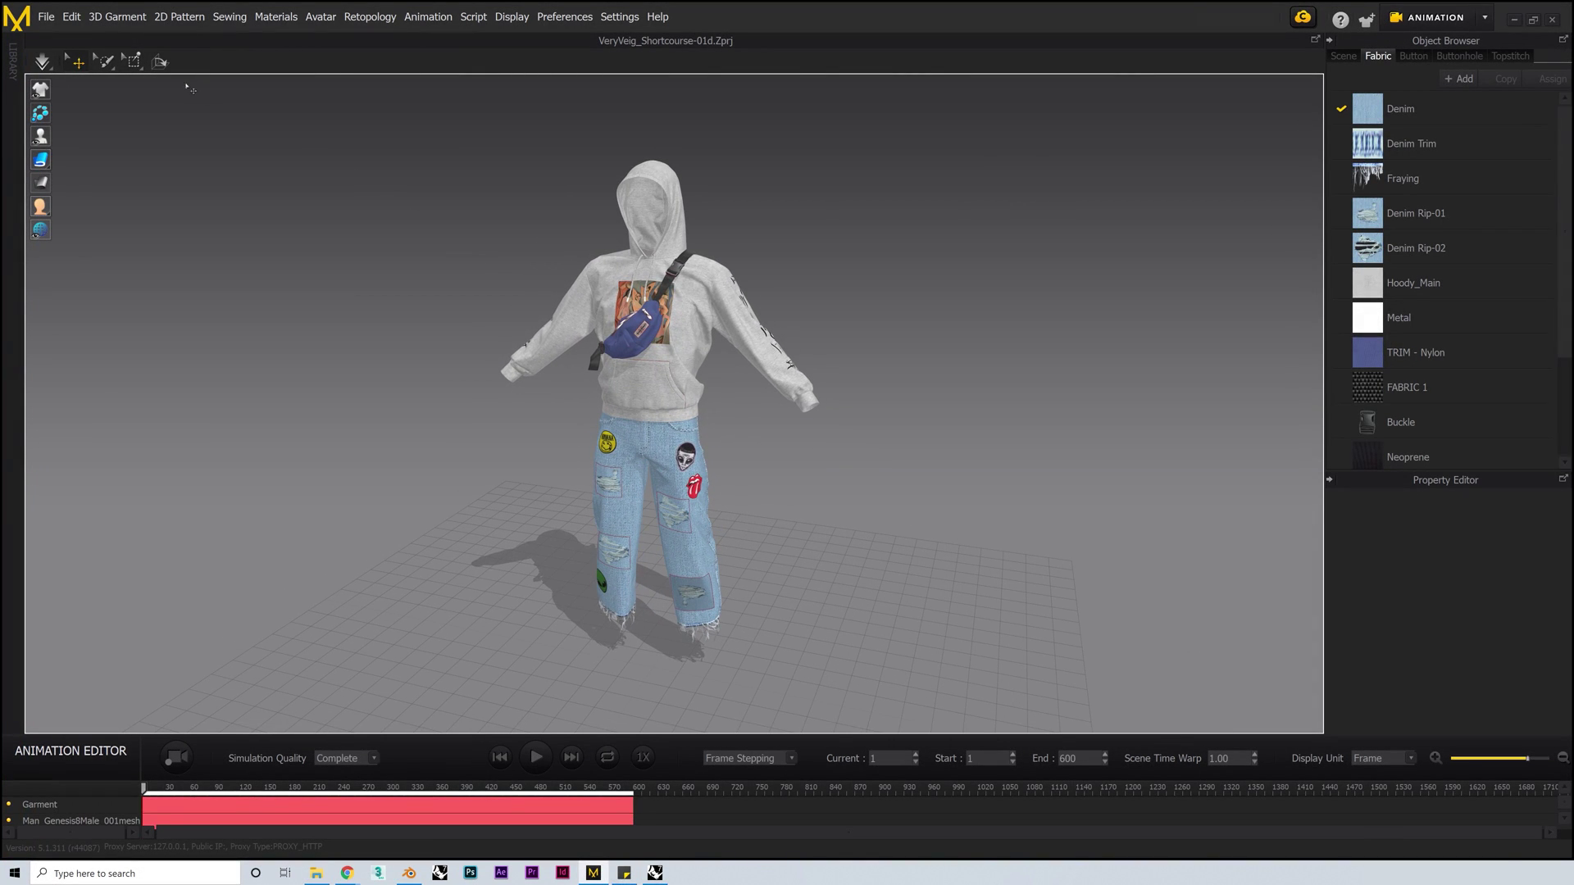
# Export the animation as a standard MDD cache named Skateboarding Sim2, as a single thick object in metres with Z up, covering the entire region
pyautogui.click(45, 16)
pyautogui.moveTo(109, 218)
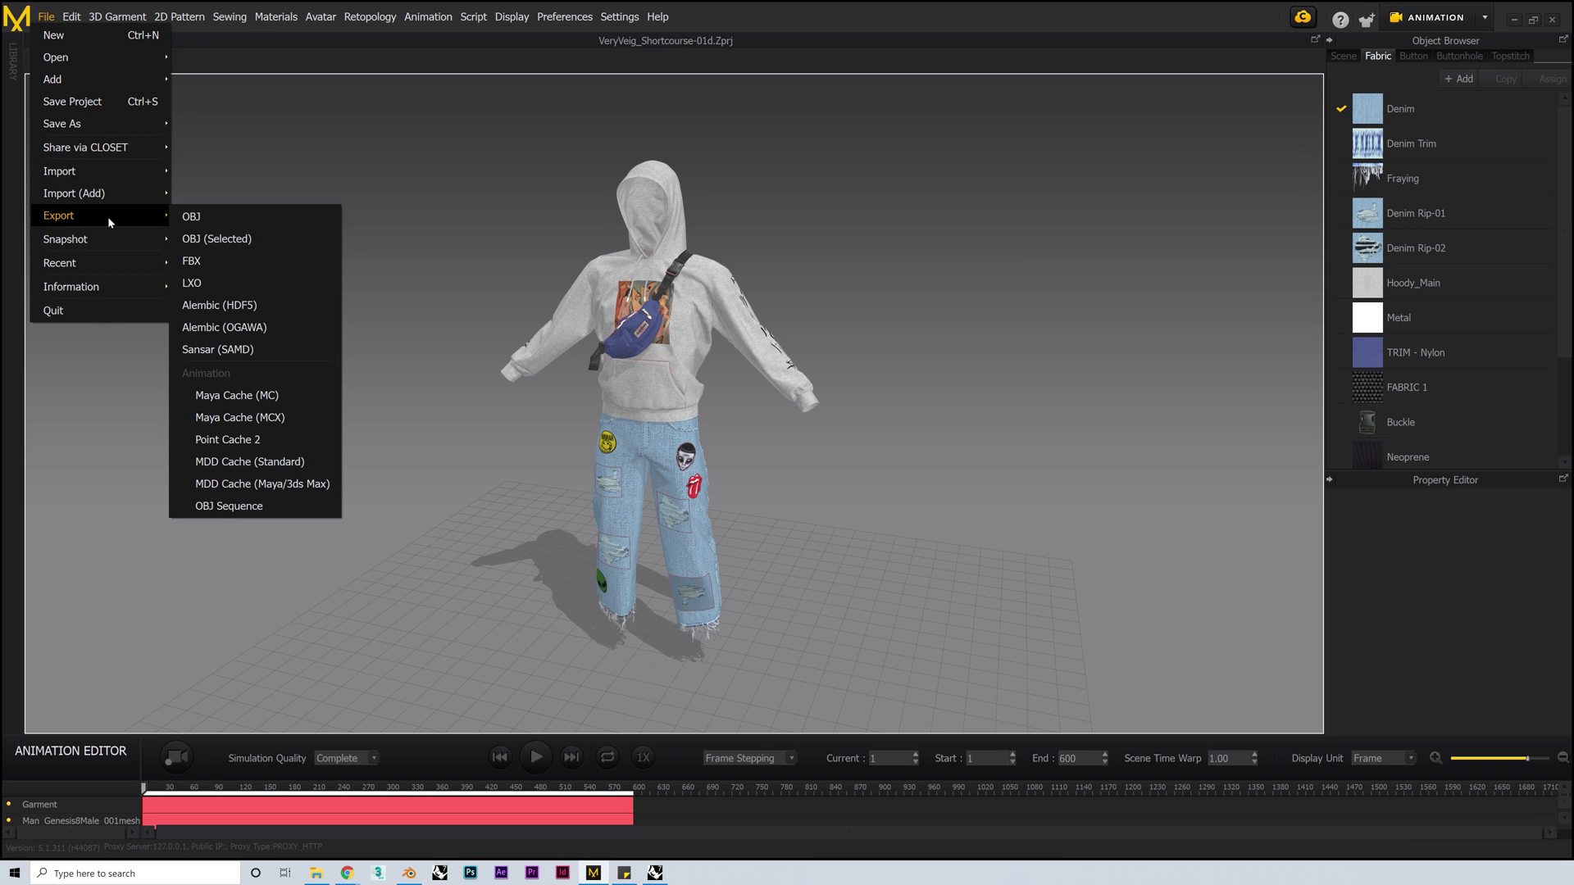
pyautogui.click(316, 467)
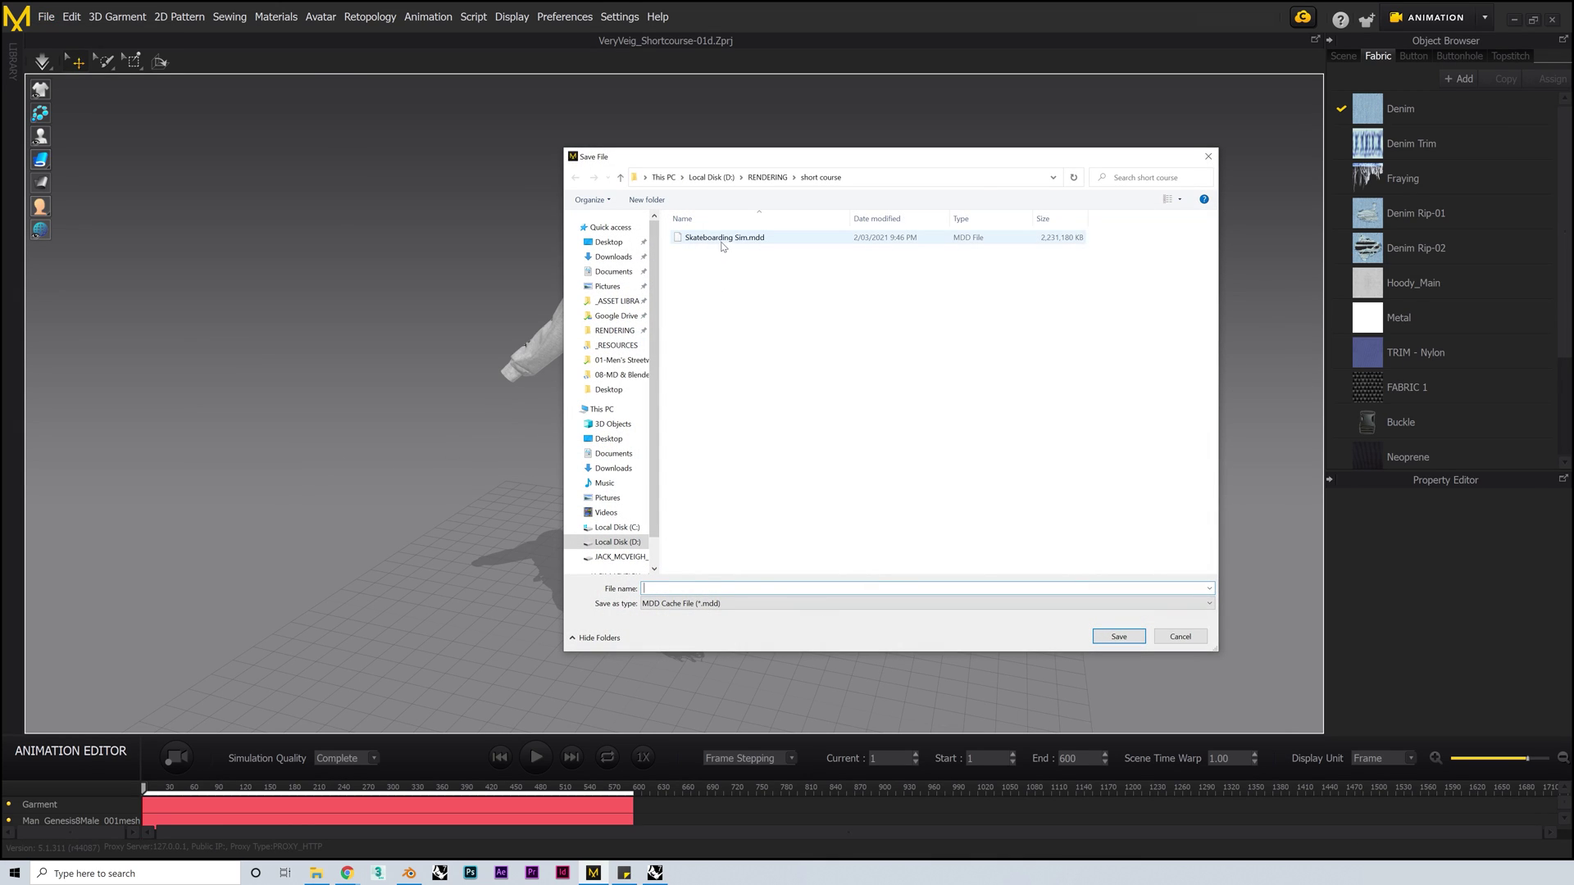
pyautogui.click(720, 239)
pyautogui.doubleClick(715, 589)
pyautogui.write('2')
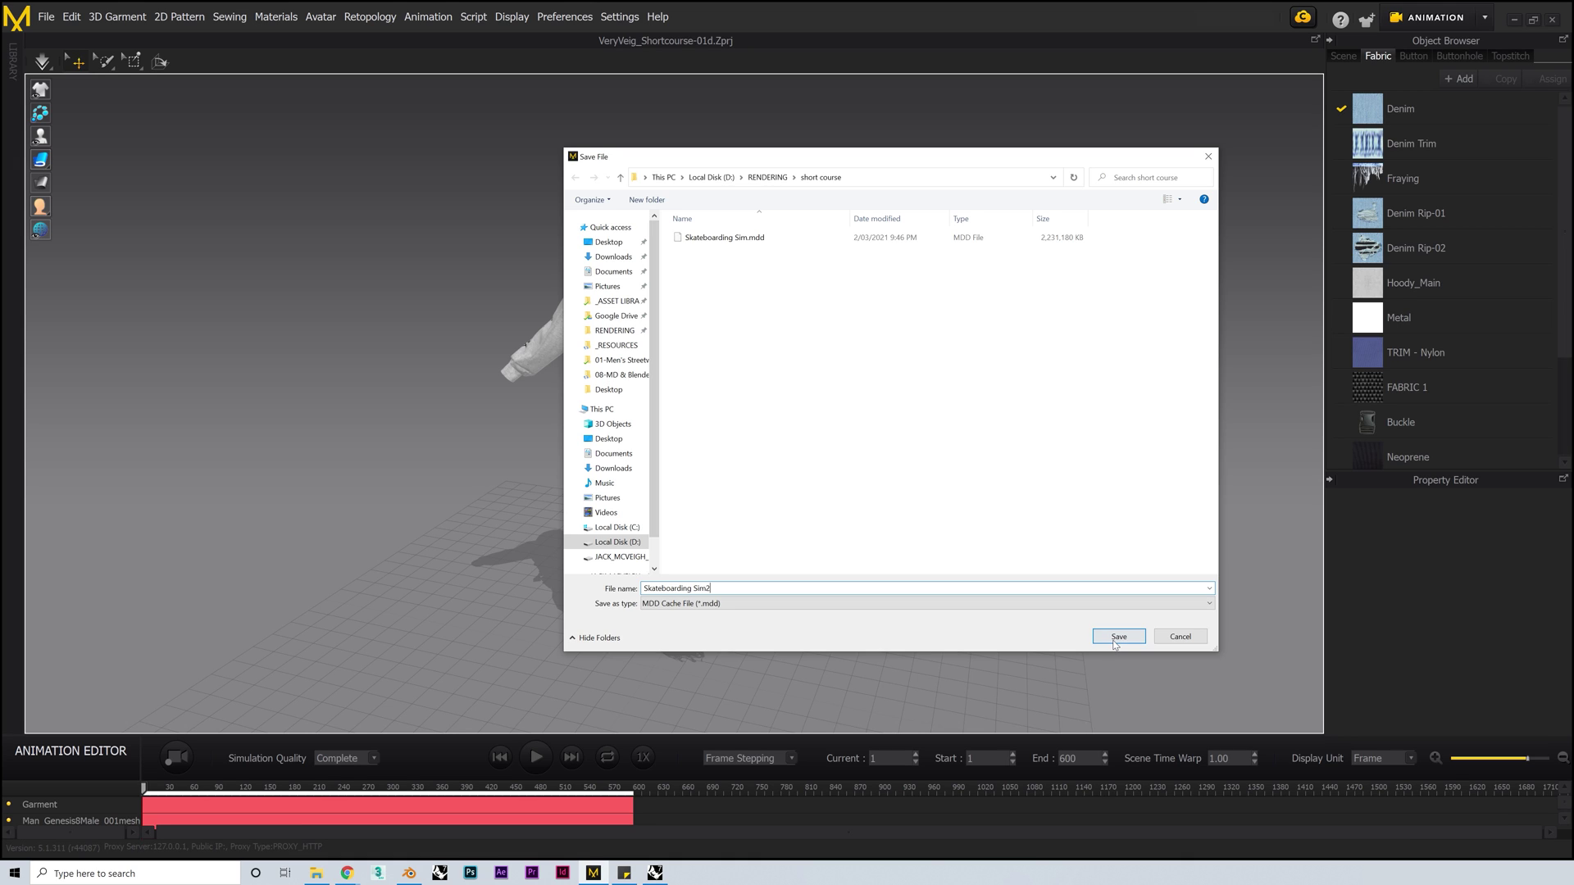
pyautogui.click(1117, 640)
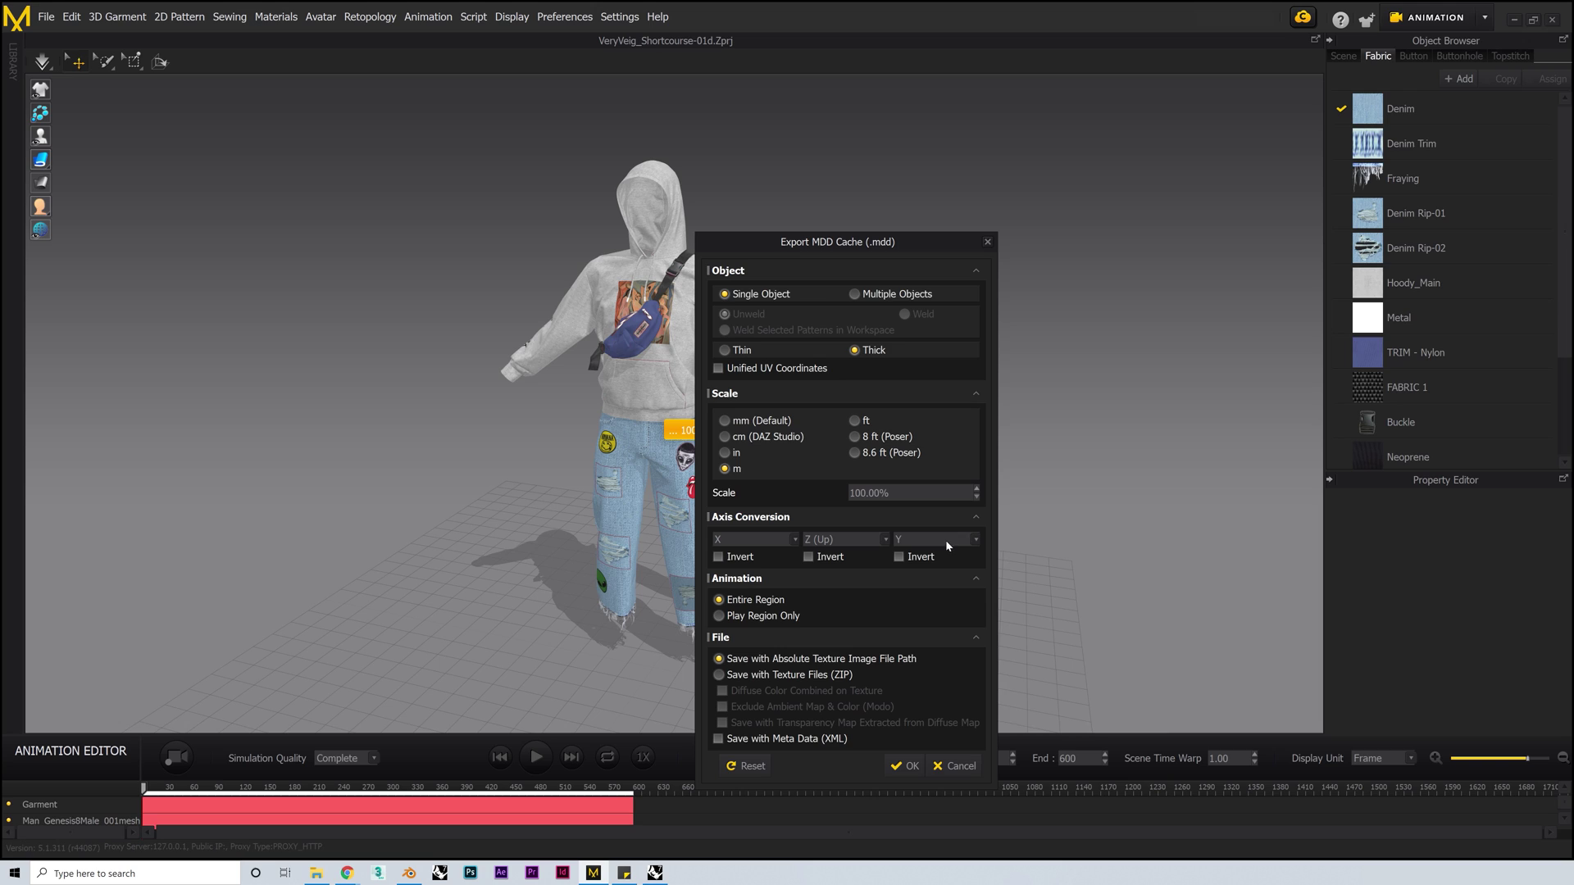
pyautogui.moveTo(819, 239); pyautogui.dragTo(680, 122)
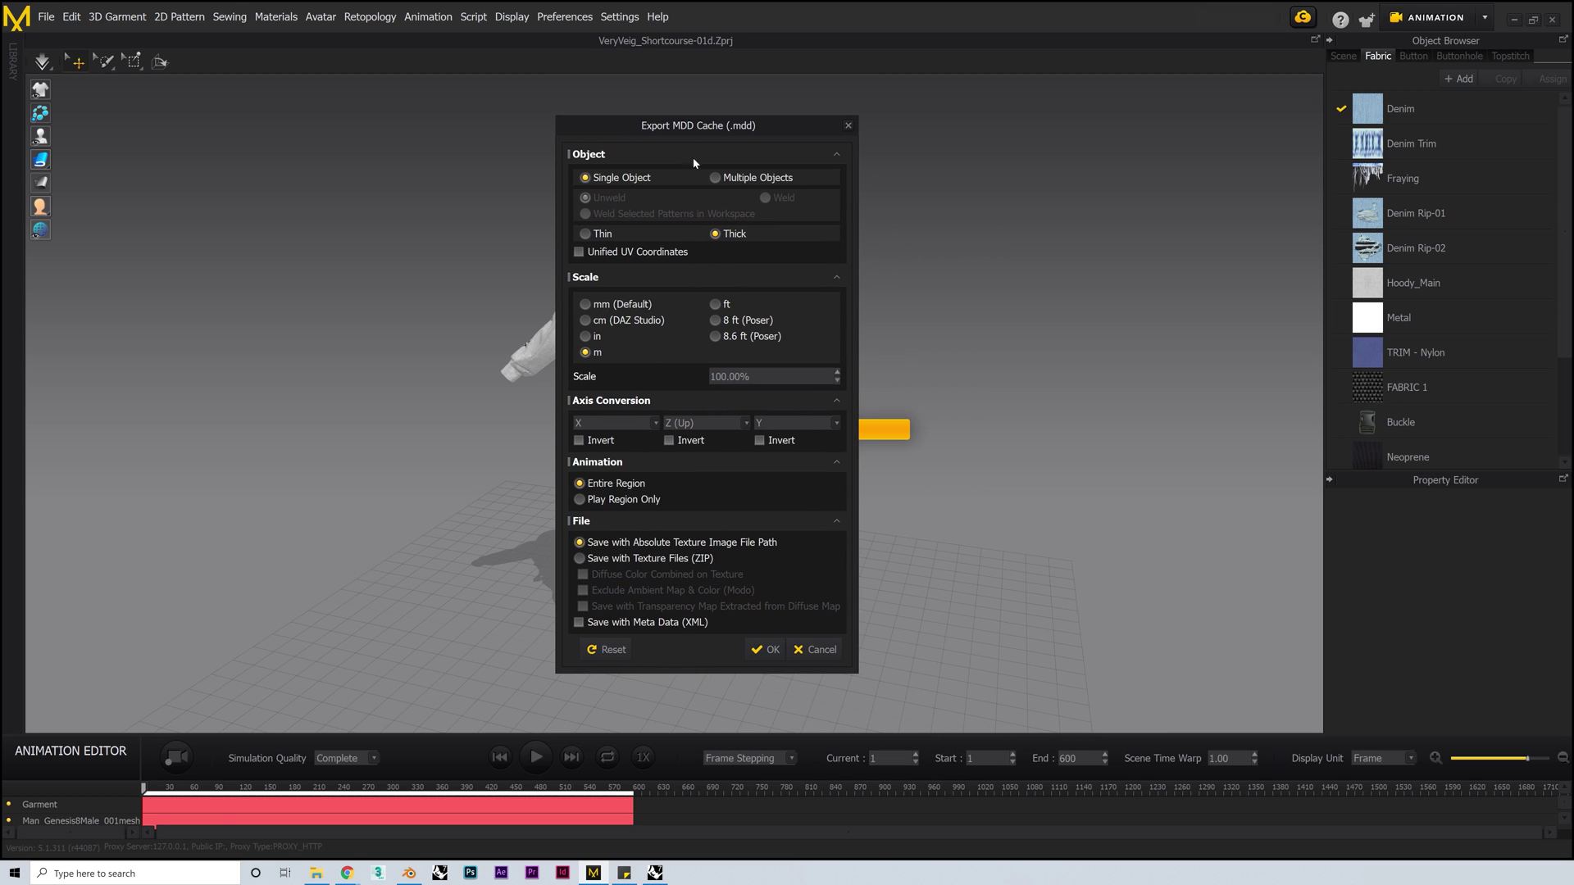
pyautogui.click(766, 650)
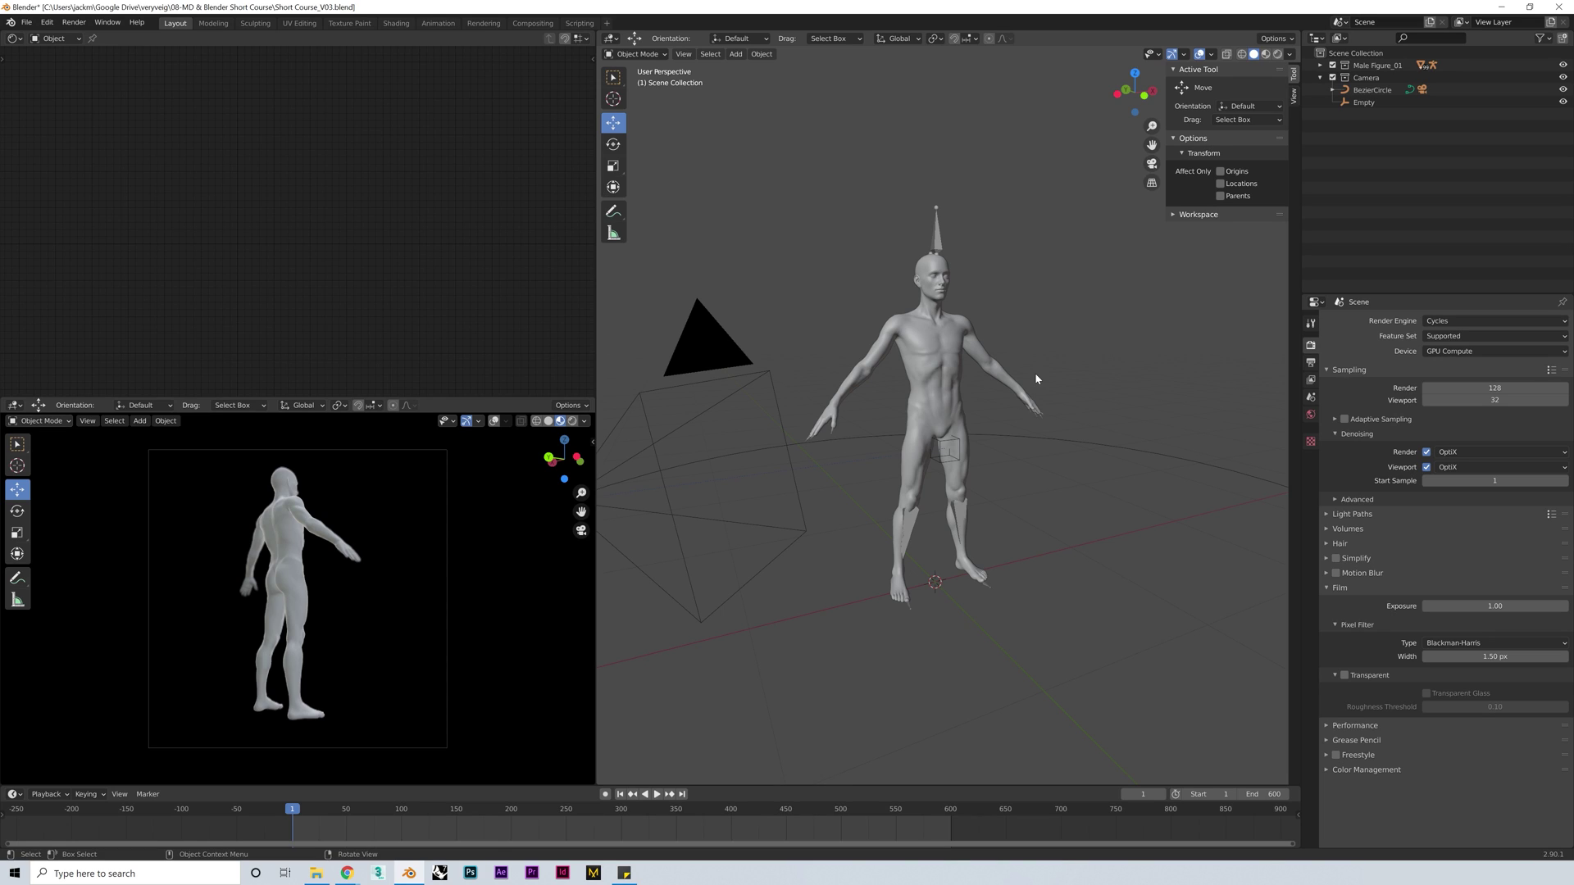
# In Blender, play the scene to review the camera's orbit around the male figure, return to frame 1 and select the camera's circular path
pyautogui.moveTo(1035, 373)
pyautogui.mouseDown(button='middle')
pyautogui.moveTo(1059, 374)
pyautogui.moveTo(1040, 380)
pyautogui.mouseUp(button='middle')
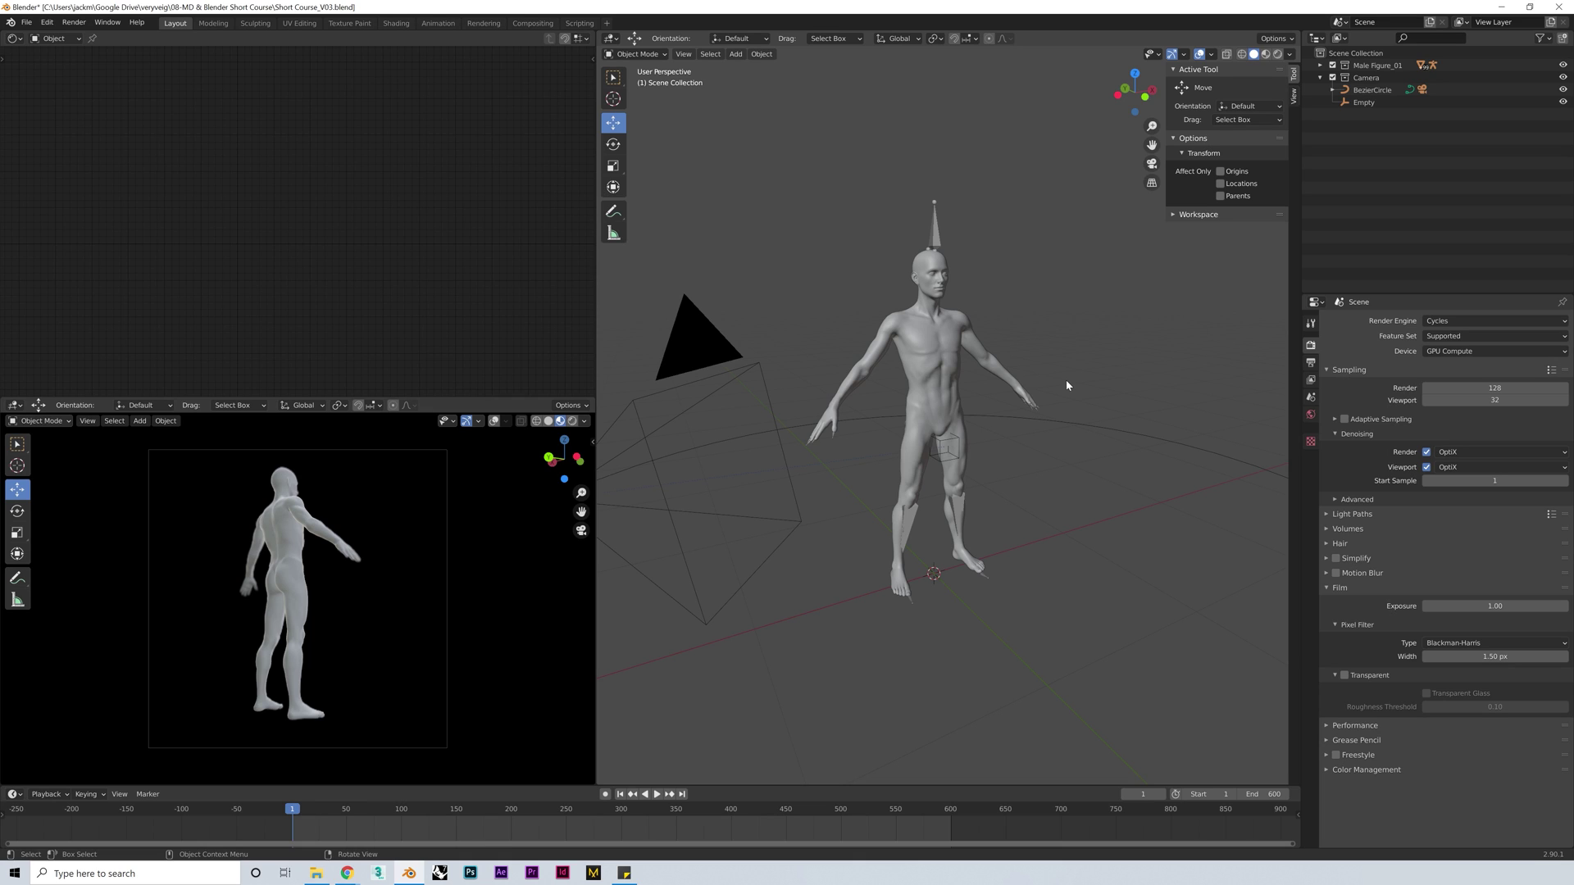
pyautogui.scroll(-3, 1066, 380)
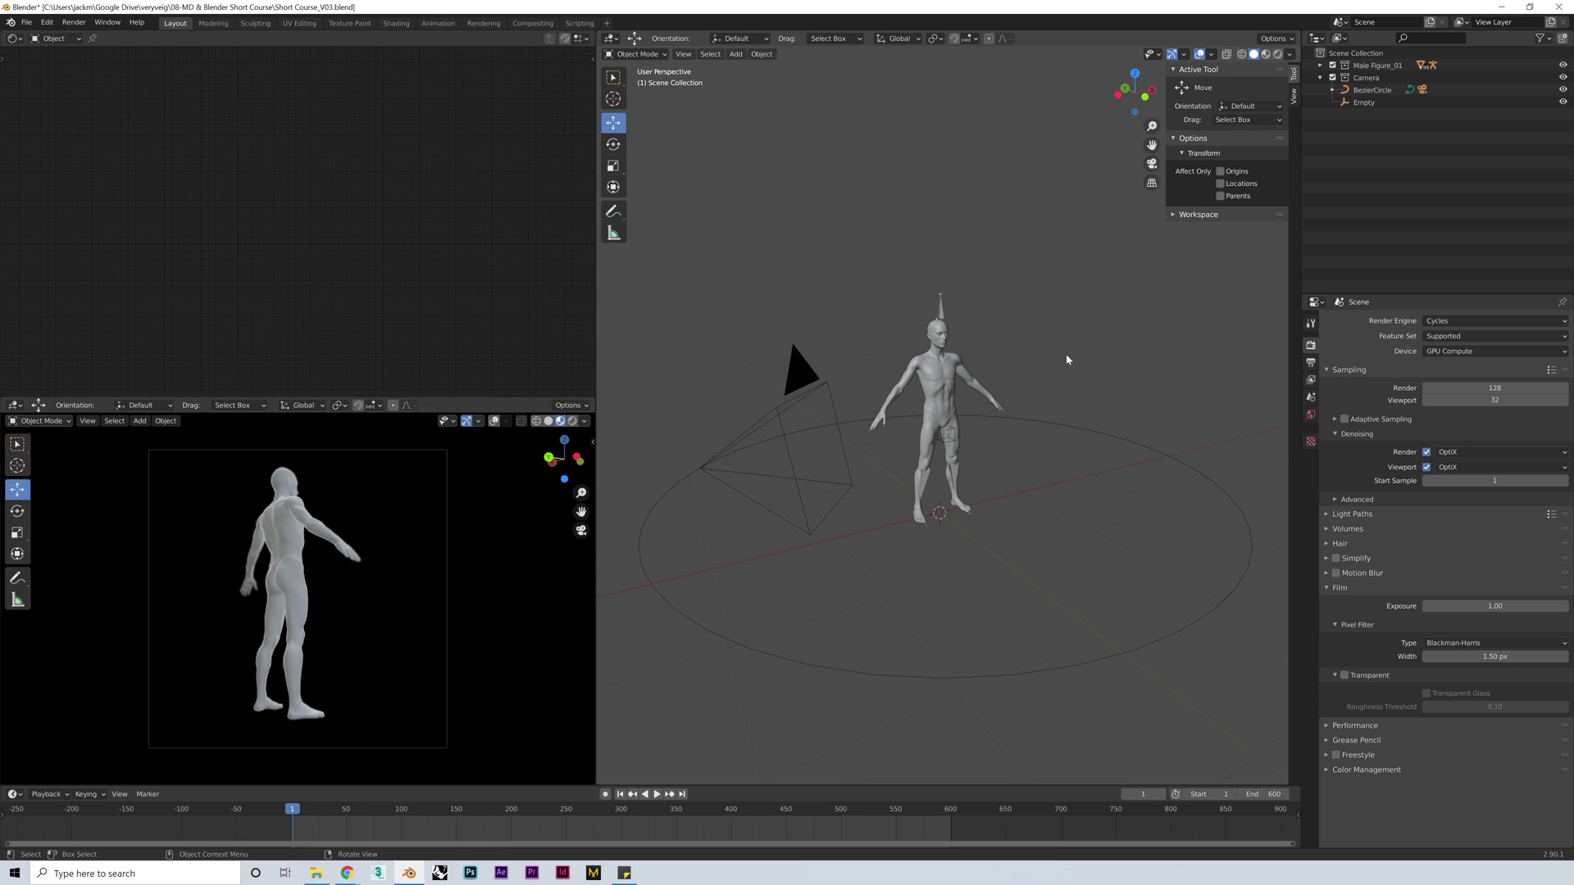
pyautogui.moveTo(1066, 353); pyautogui.dragTo(1033, 344, button='middle')
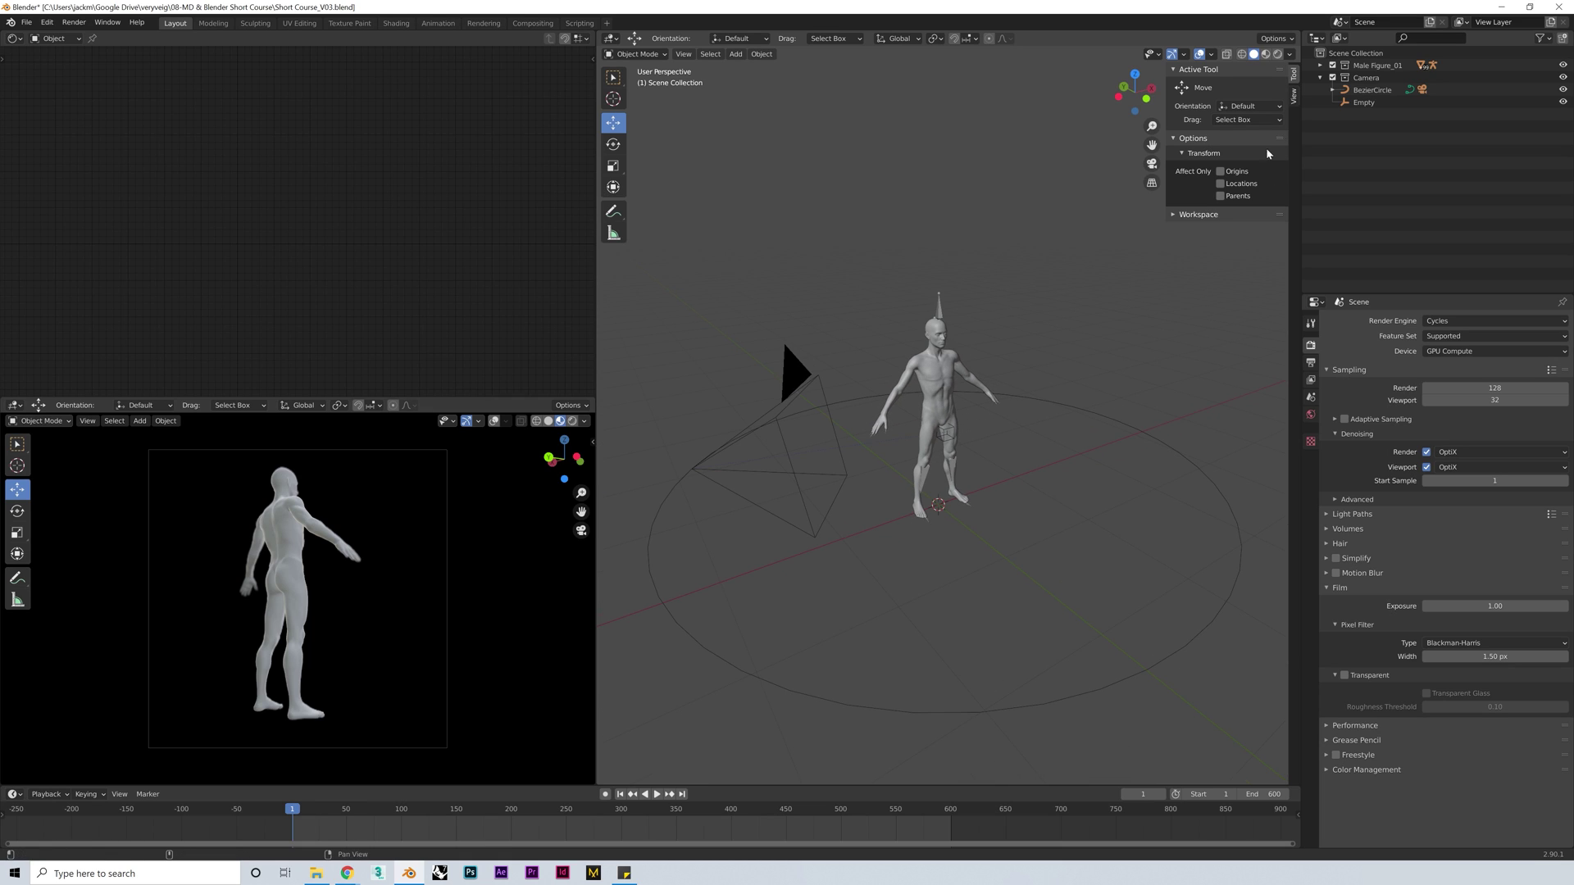
pyautogui.click(776, 421)
pyautogui.press('space')
pyautogui.click(408, 807)
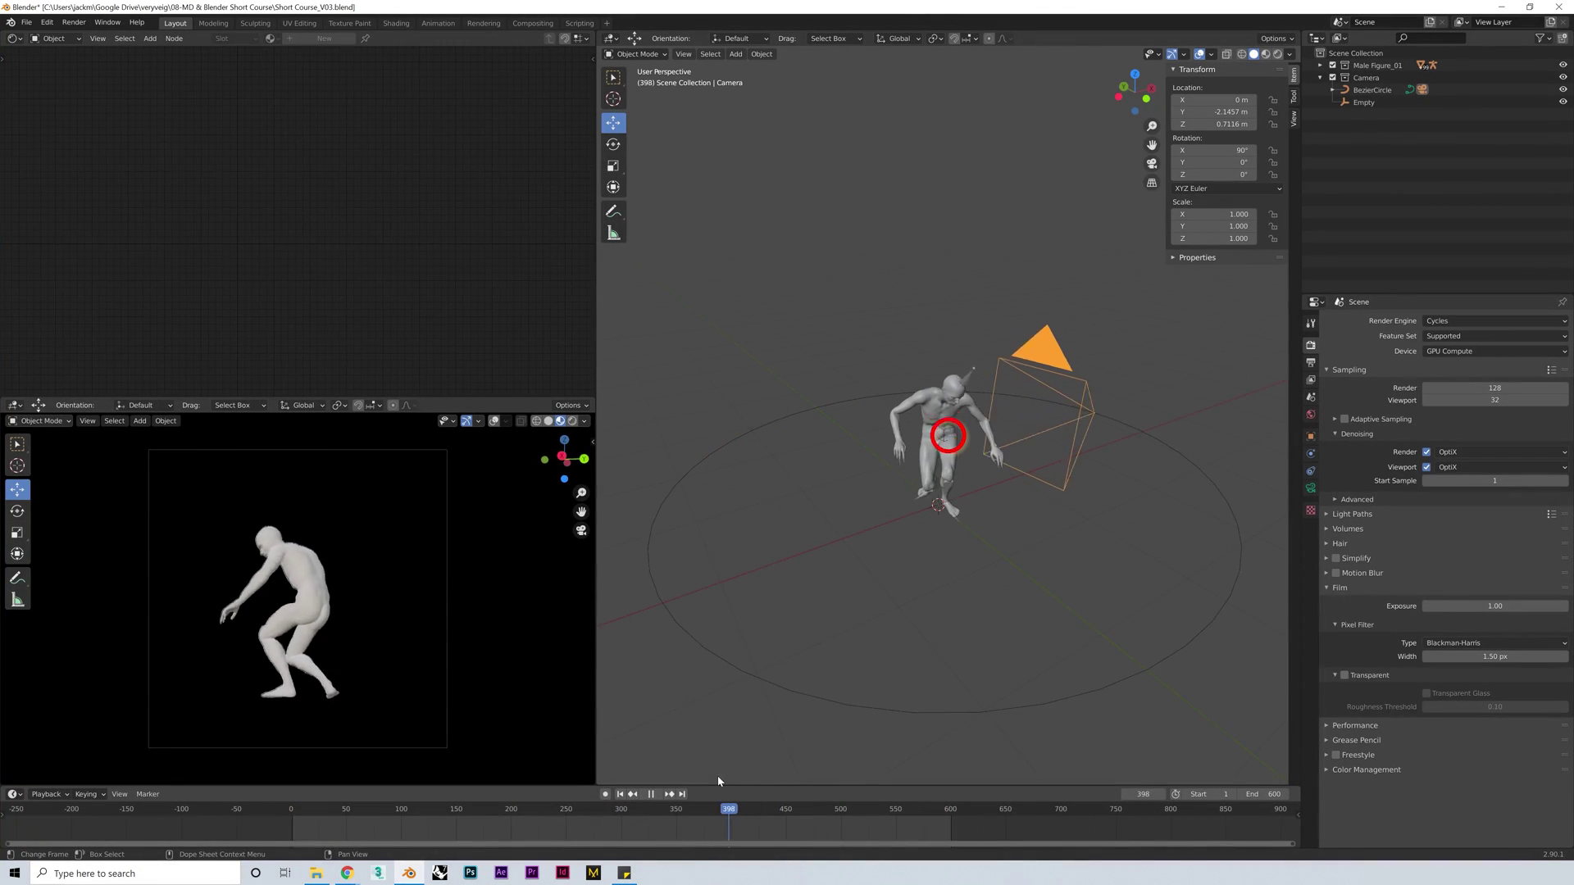
pyautogui.press('space')
pyautogui.hotkey('shift', 'Left')
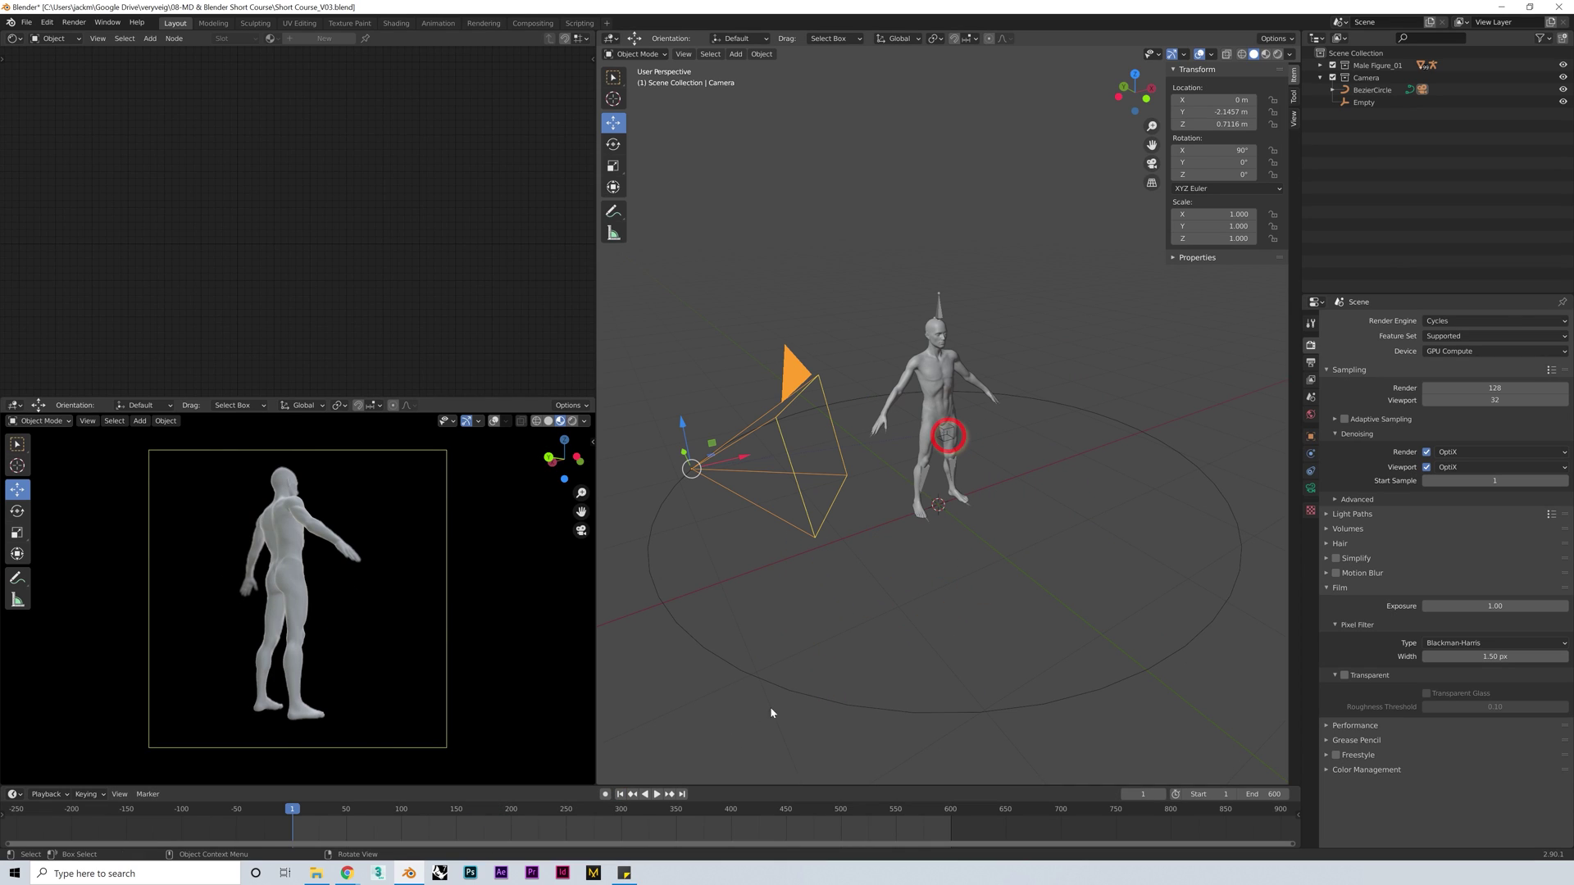
pyautogui.click(800, 697)
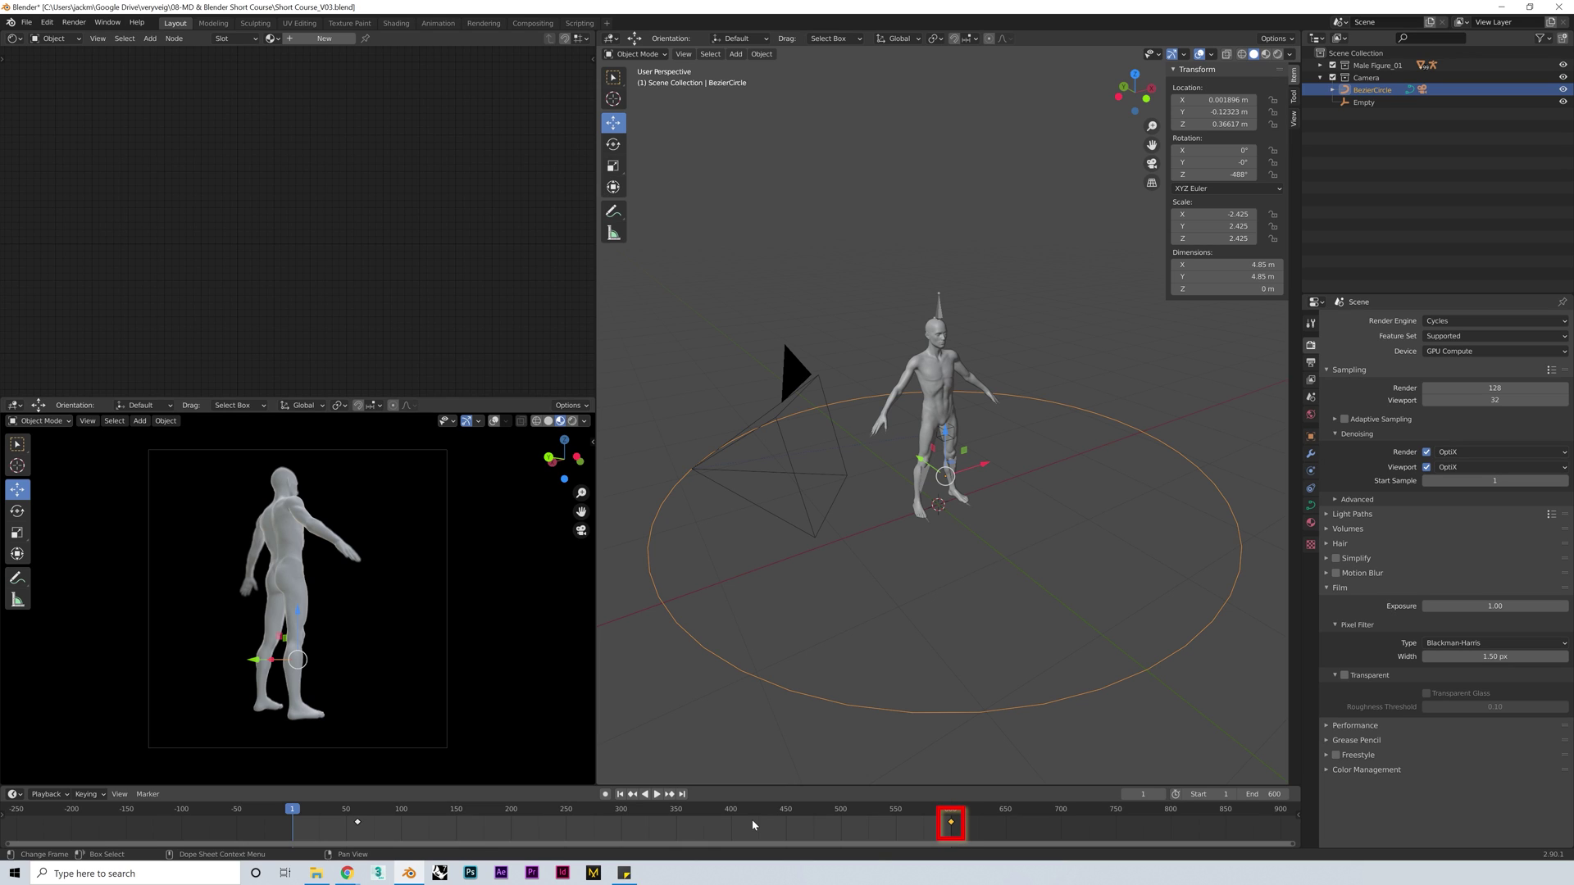
# Hide the Camera collection so that only the male figure is shown in the viewport
pyautogui.click(985, 403)
pyautogui.scroll(3, 985, 403)
pyautogui.moveTo(1007, 472); pyautogui.dragTo(1009, 447, button='middle')
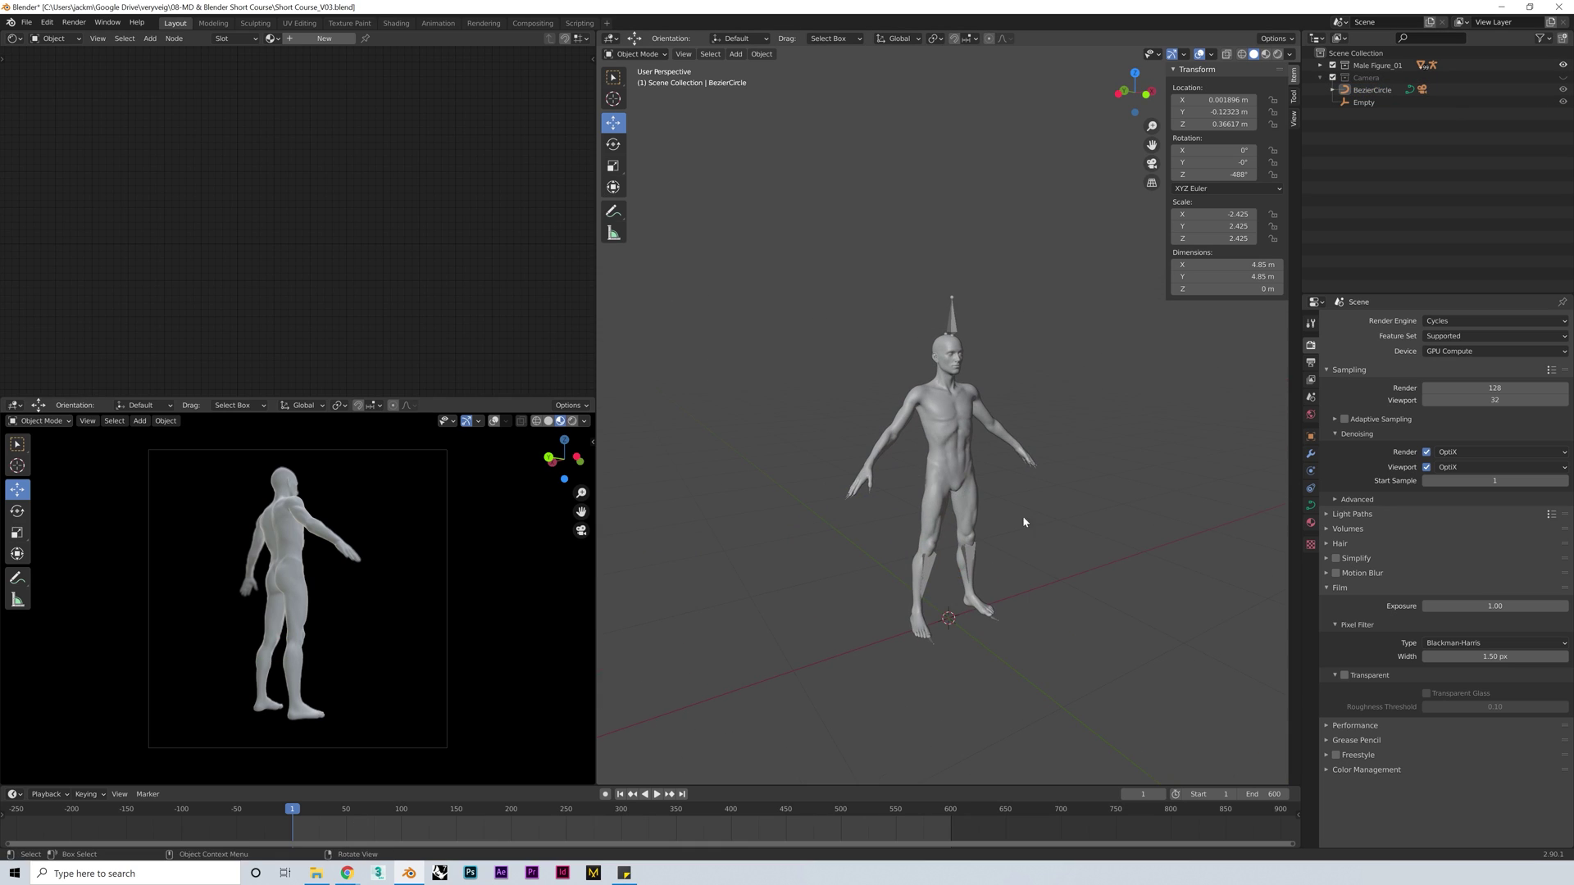
pyautogui.scroll(4, 1001, 435)
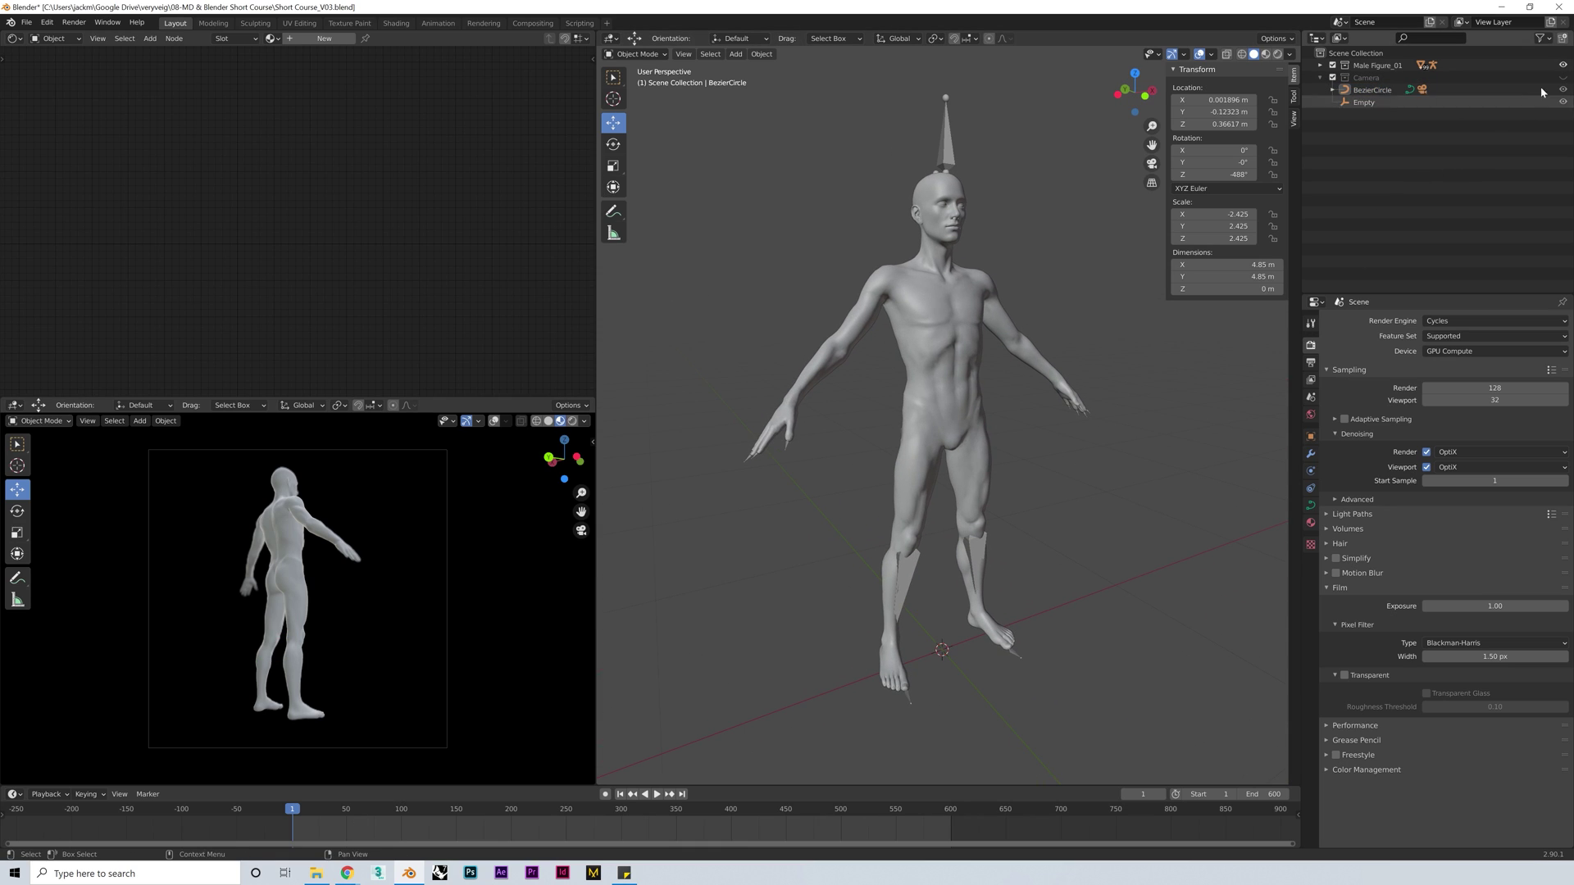
# Add a new collection to the scene and name it Outfit
pyautogui.click(1562, 38)
pyautogui.doubleClick(1391, 113)
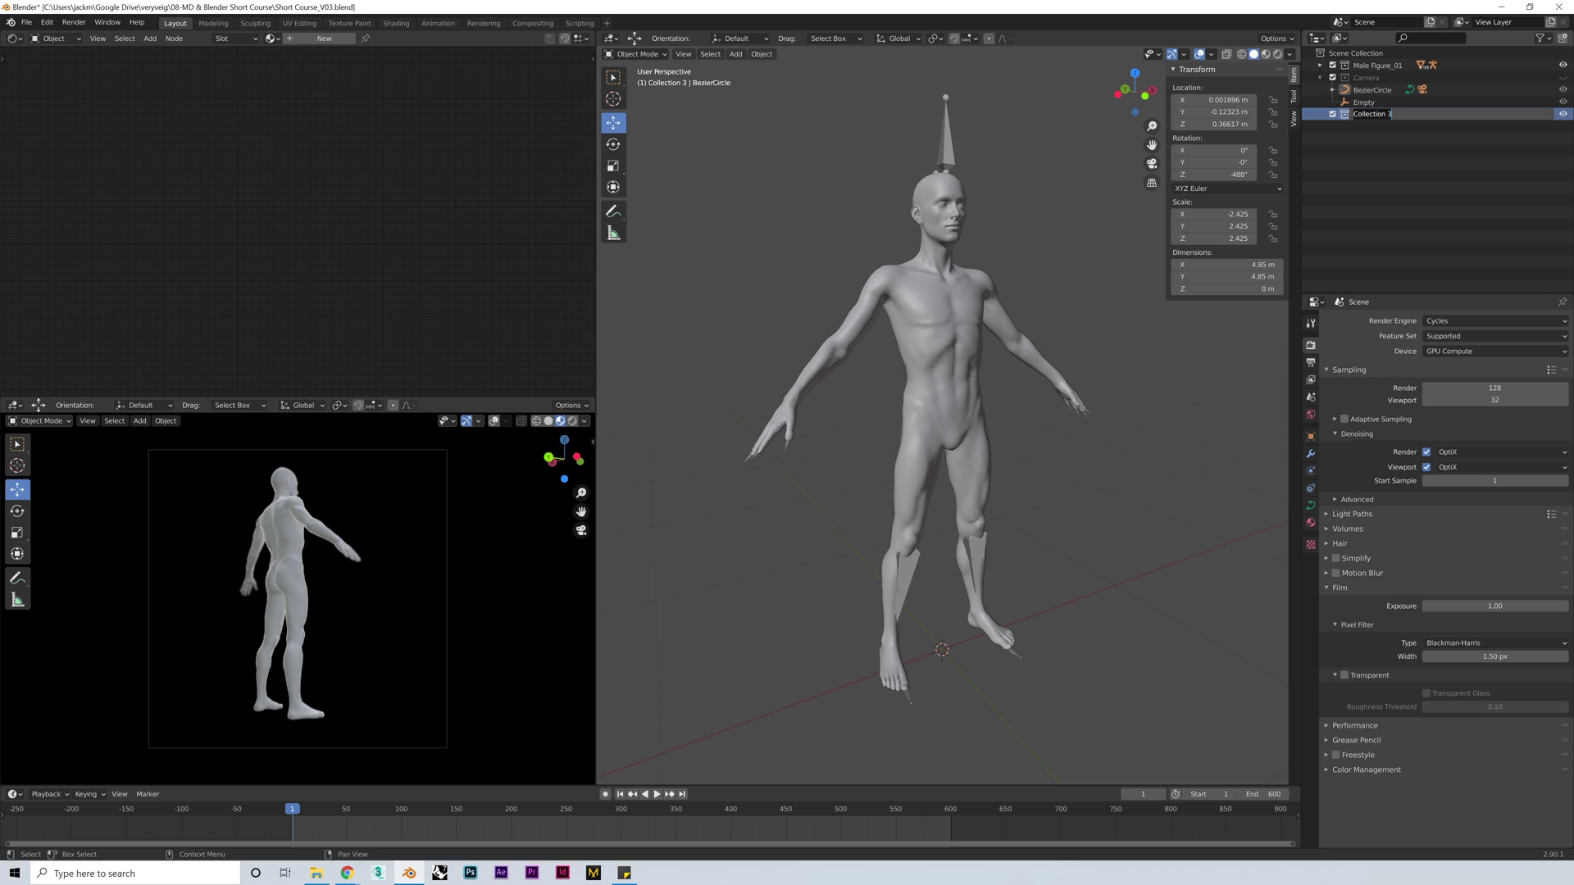
pyautogui.write('Outfit')
pyautogui.press('Return')
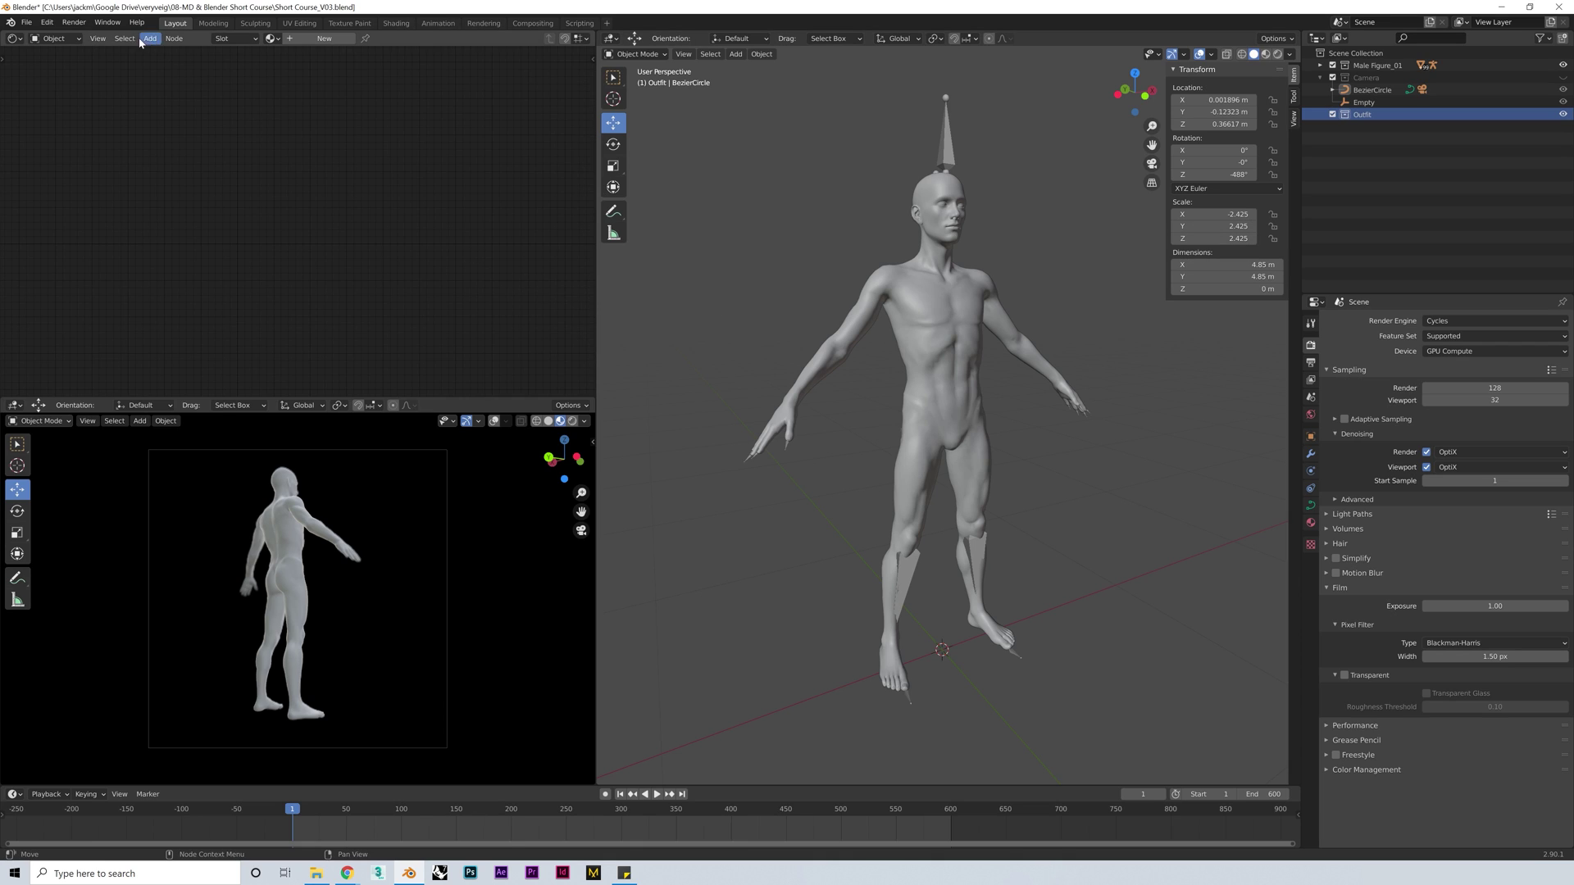
# Import Skateboarding Sim.obj into the Outfit collection with -Y forward, Z up and vertex order kept
pyautogui.click(26, 22)
pyautogui.moveTo(66, 187)
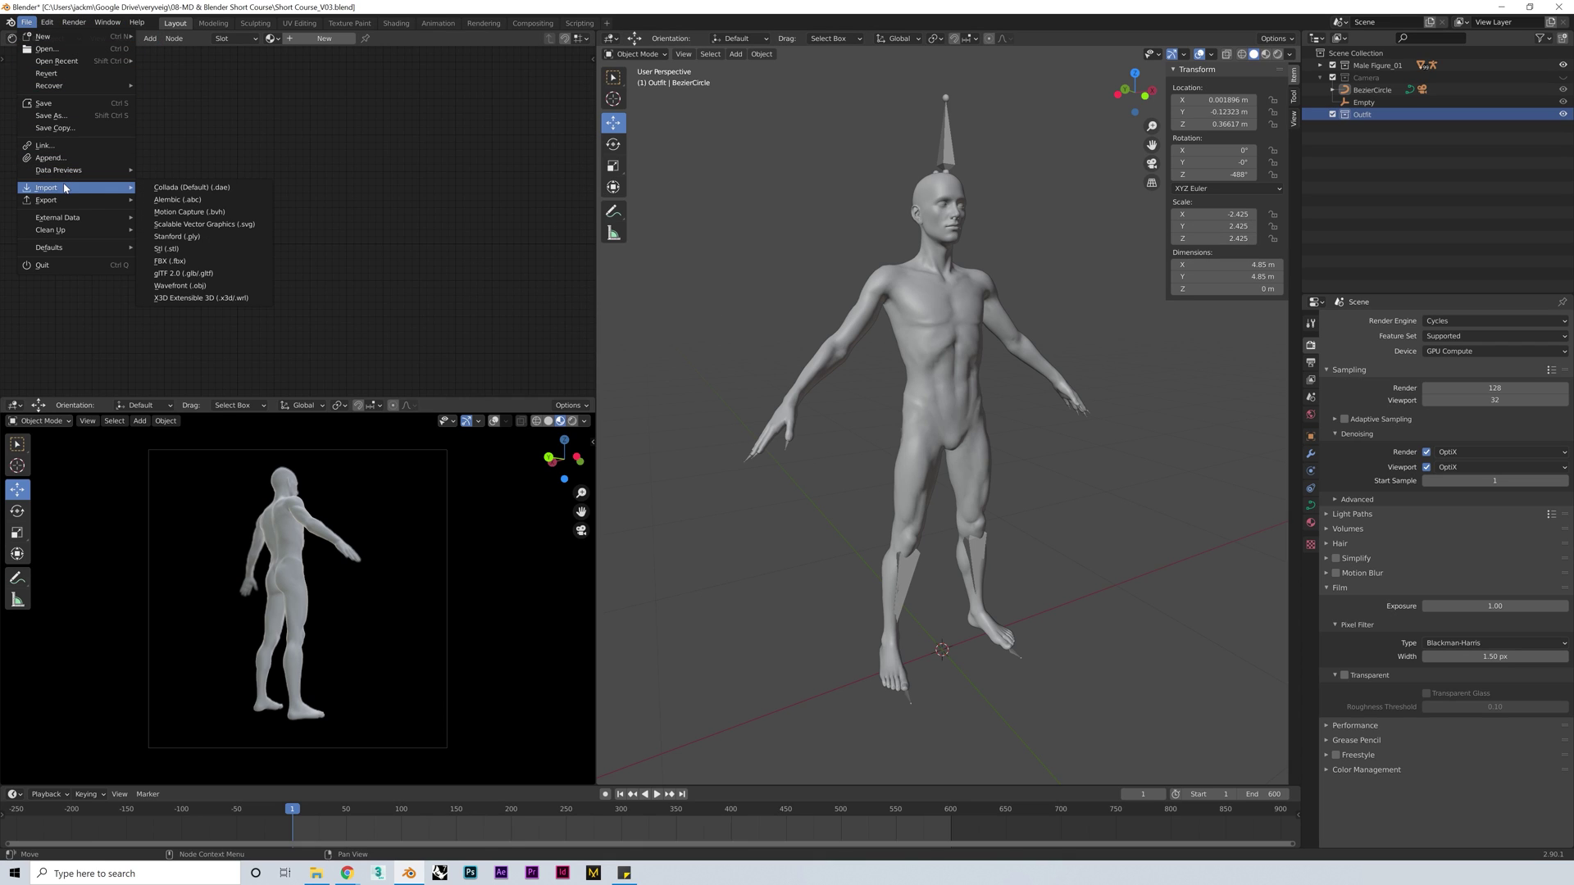
pyautogui.click(182, 285)
pyautogui.click(715, 279)
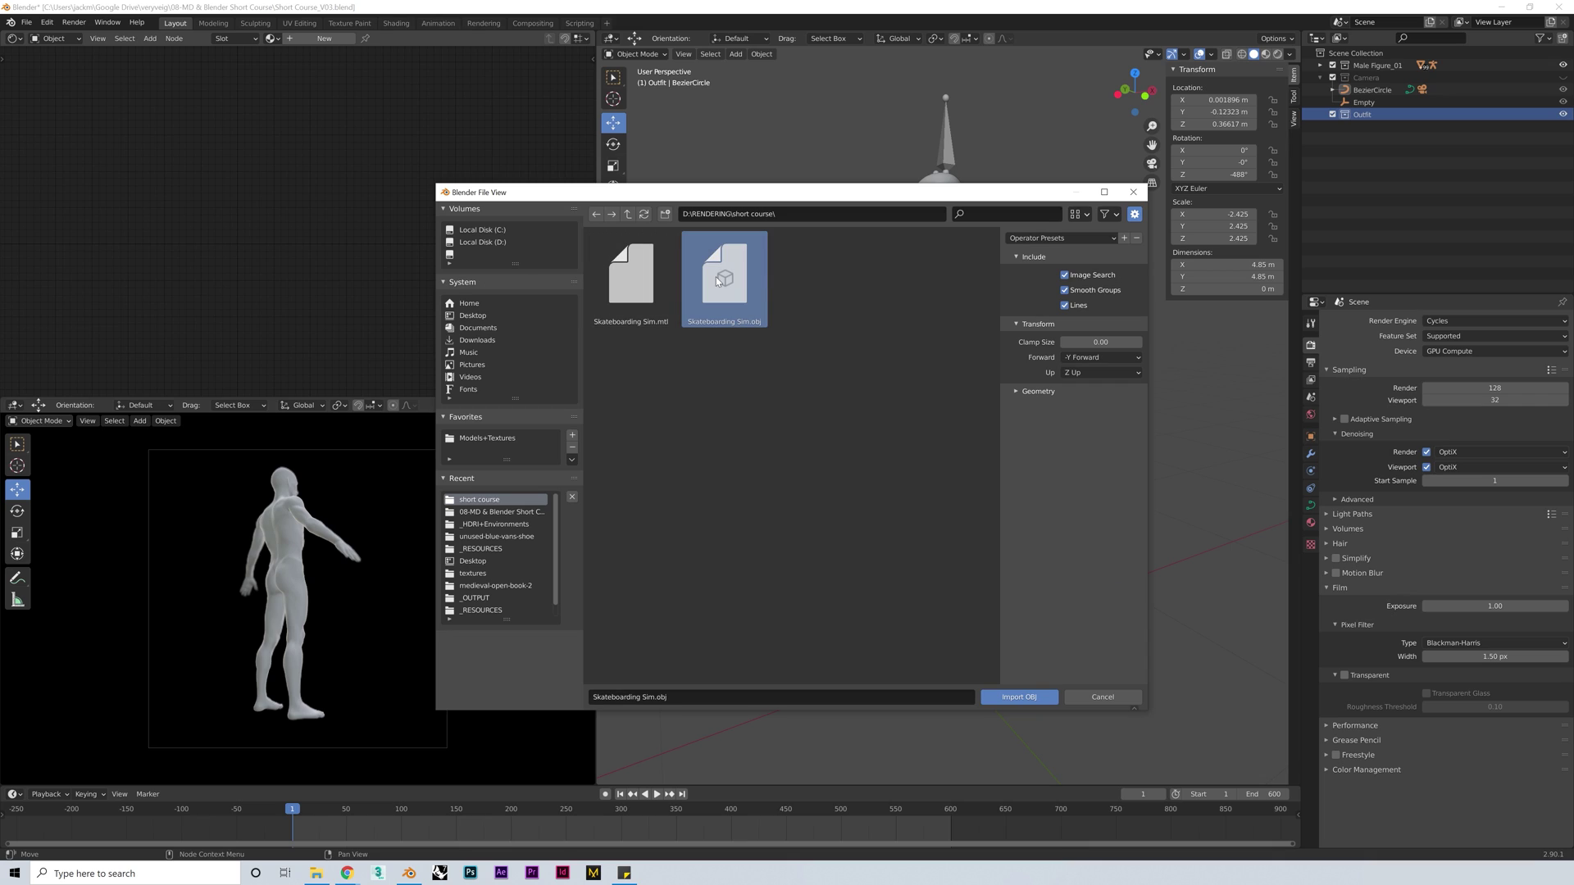
pyautogui.click(1100, 357)
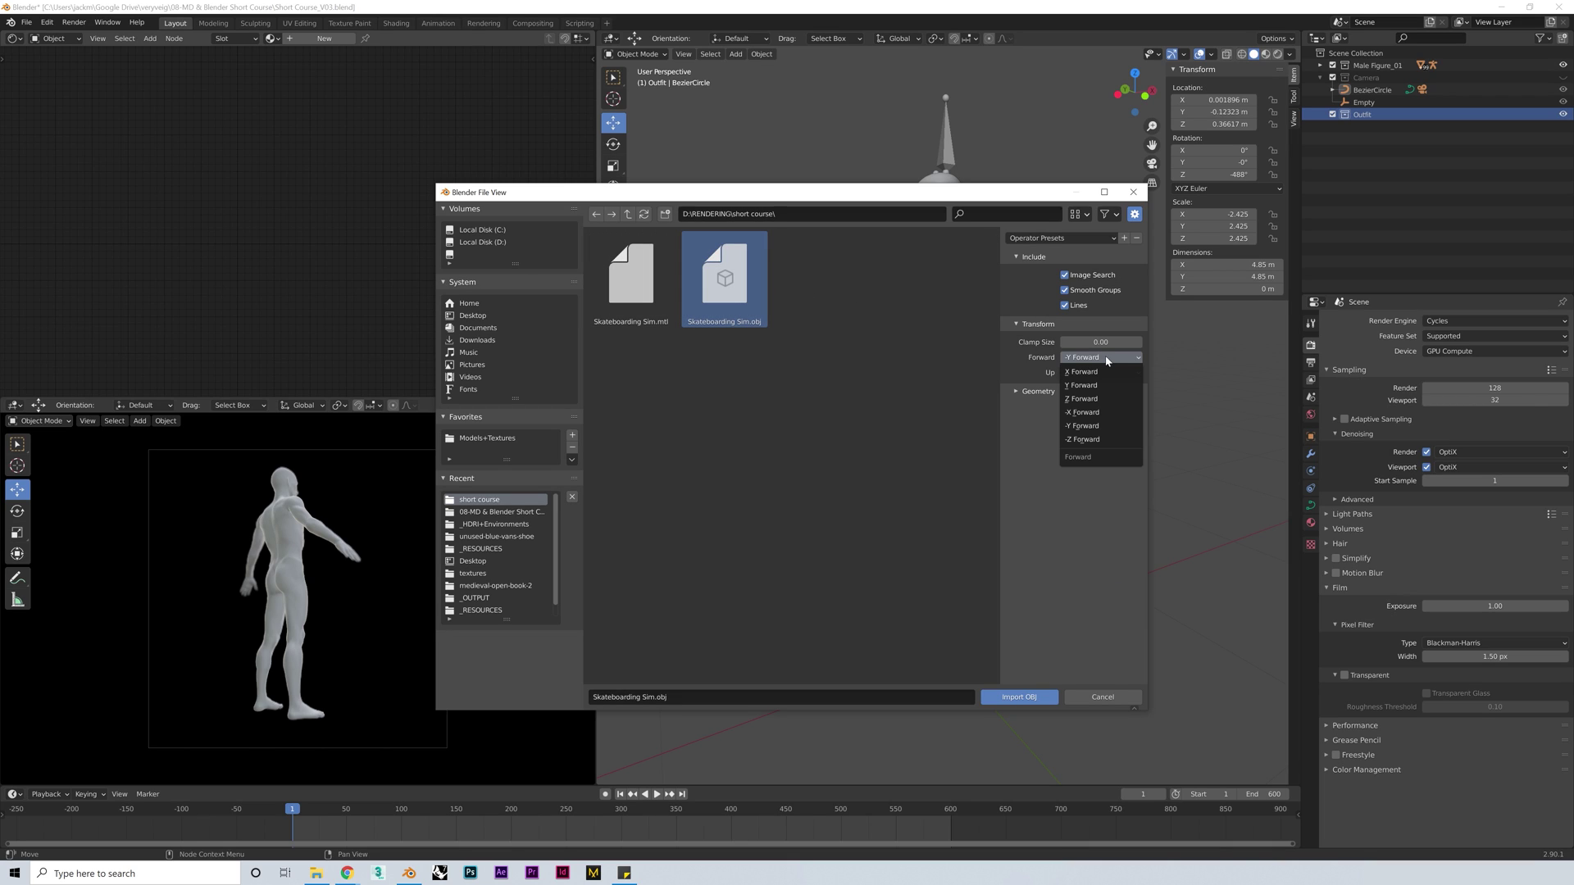
pyautogui.click(1115, 361)
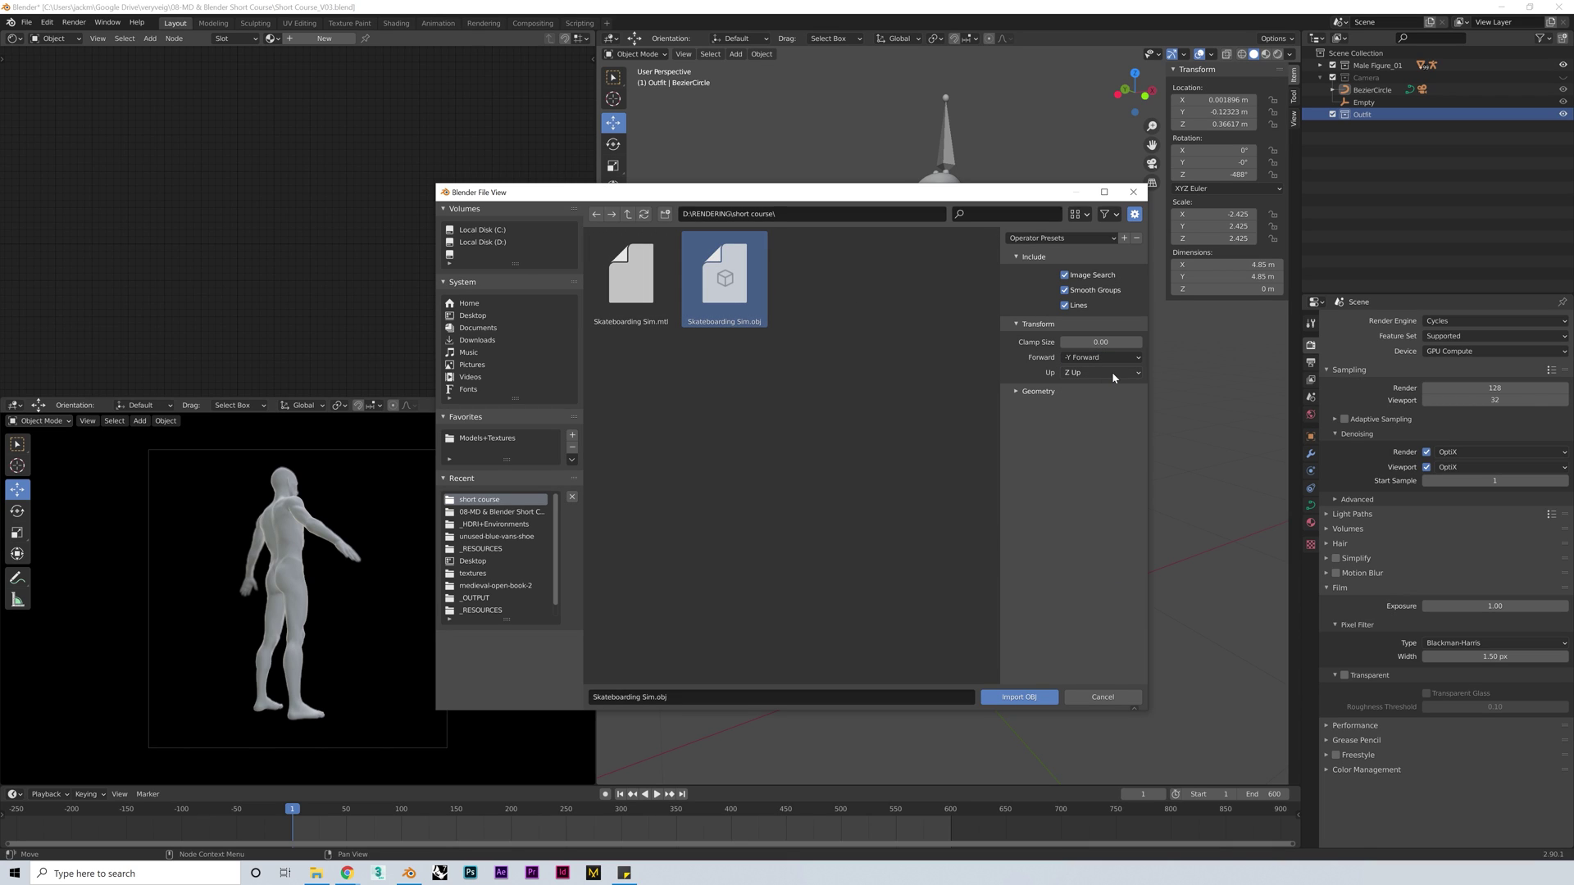
pyautogui.click(1064, 392)
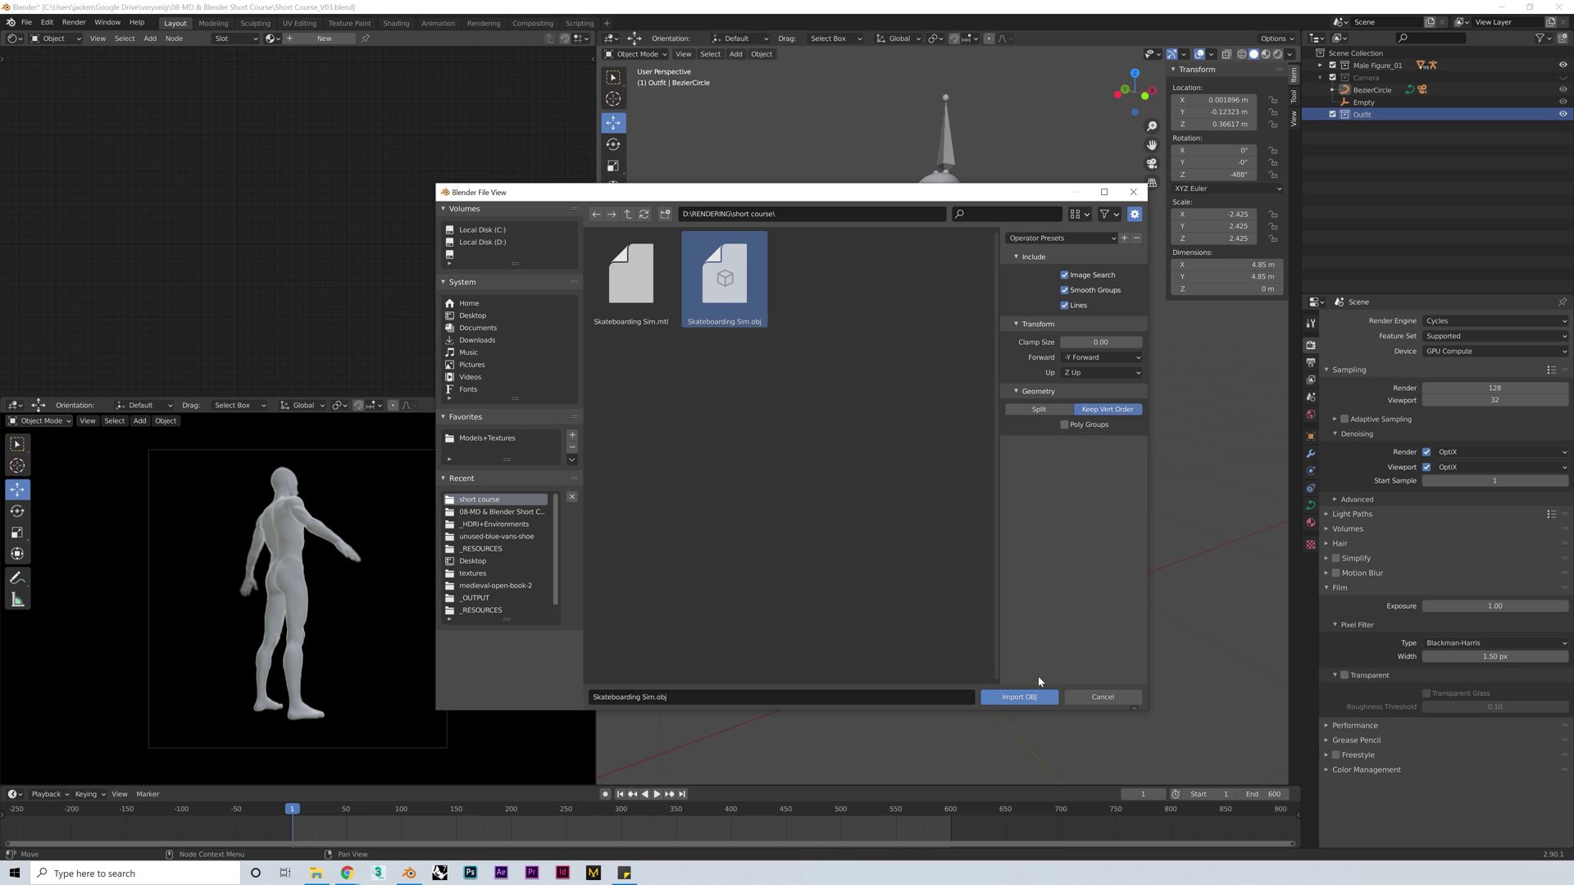
pyautogui.click(1020, 697)
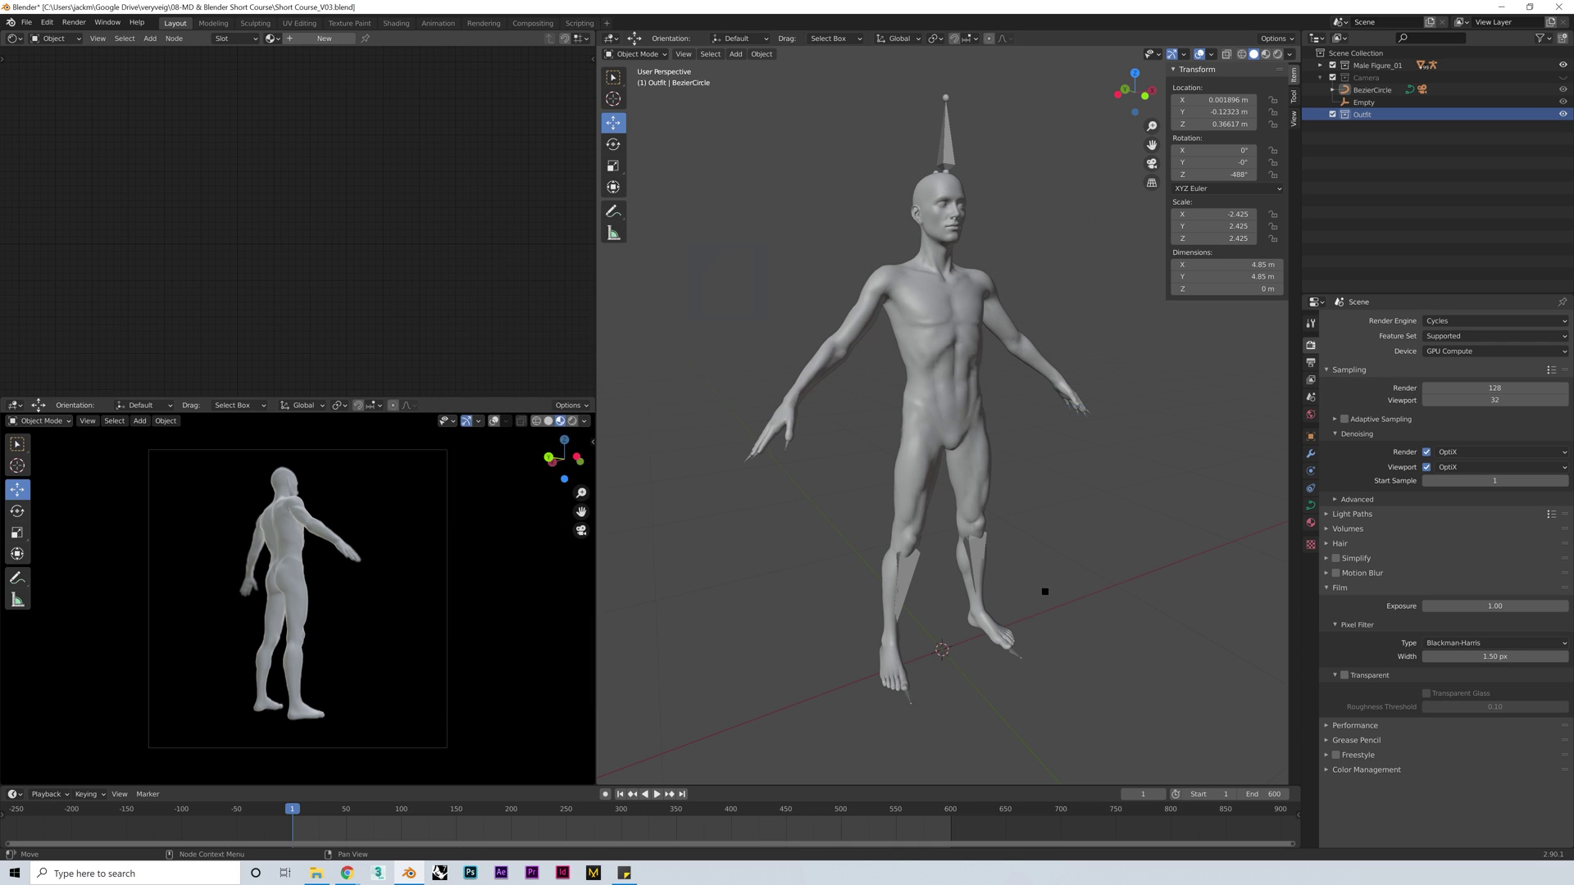
# Select the imported outfit, scrub the timeline to compare it with the figure, and return to frame 1
pyautogui.click(1054, 456)
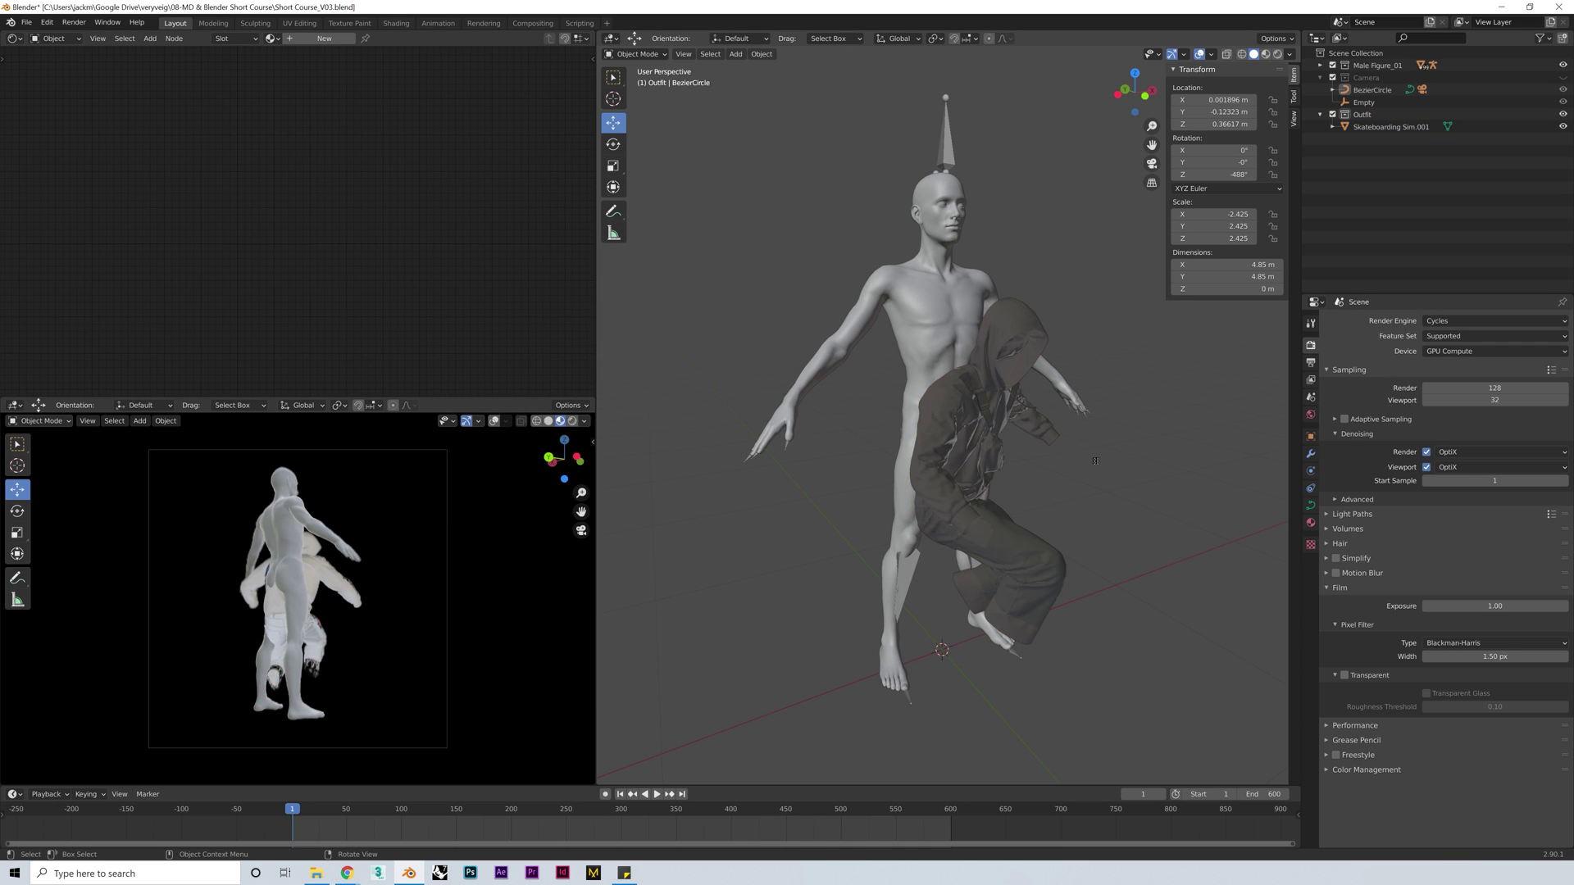
pyautogui.moveTo(1055, 456); pyautogui.dragTo(1090, 444, button='middle')
pyautogui.click(1090, 459)
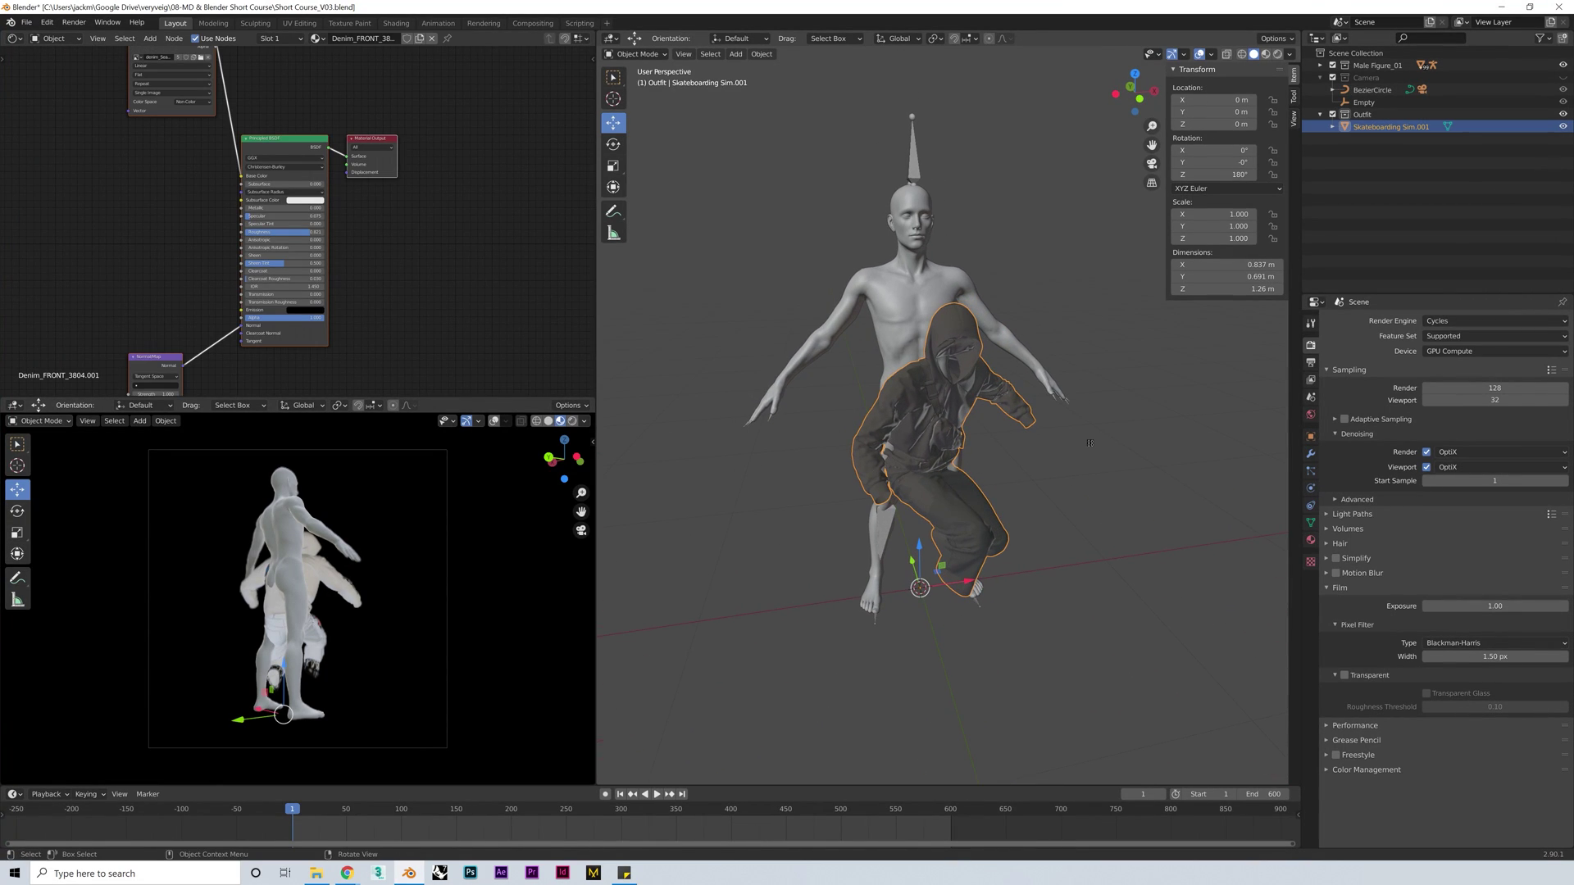
pyautogui.moveTo(293, 809); pyautogui.dragTo(562, 815)
pyautogui.click(620, 794)
pyautogui.click(1050, 489)
pyautogui.click(973, 418)
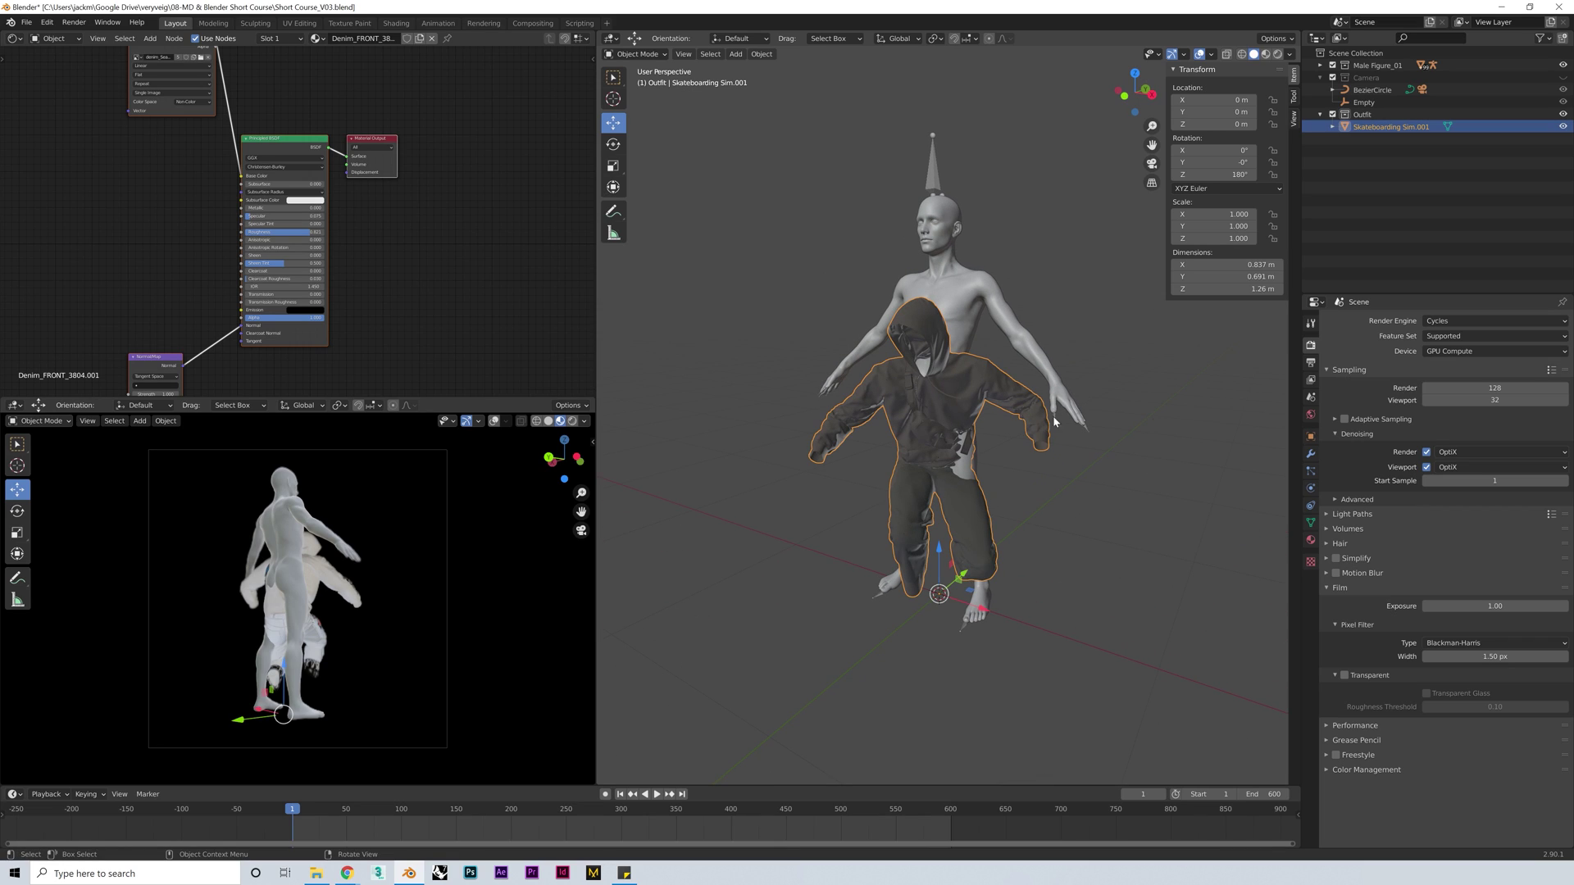
# Add a Mesh Cache modifier to the outfit and load Skateboarding Sim.mdd as its MDD cache file
pyautogui.click(1312, 456)
pyautogui.click(1360, 321)
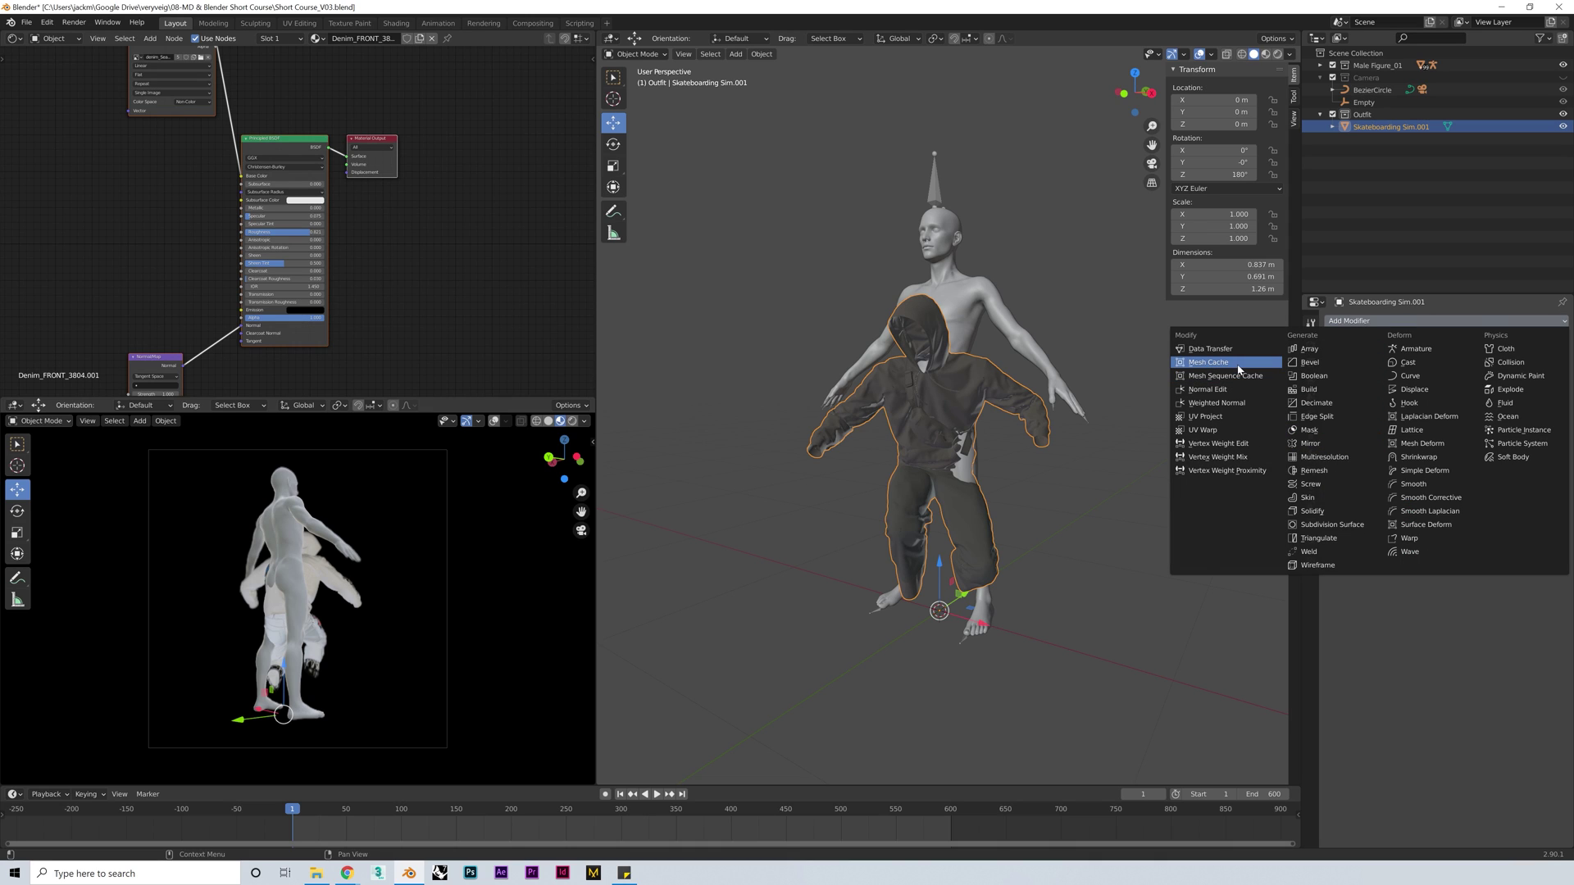
pyautogui.press('Return')
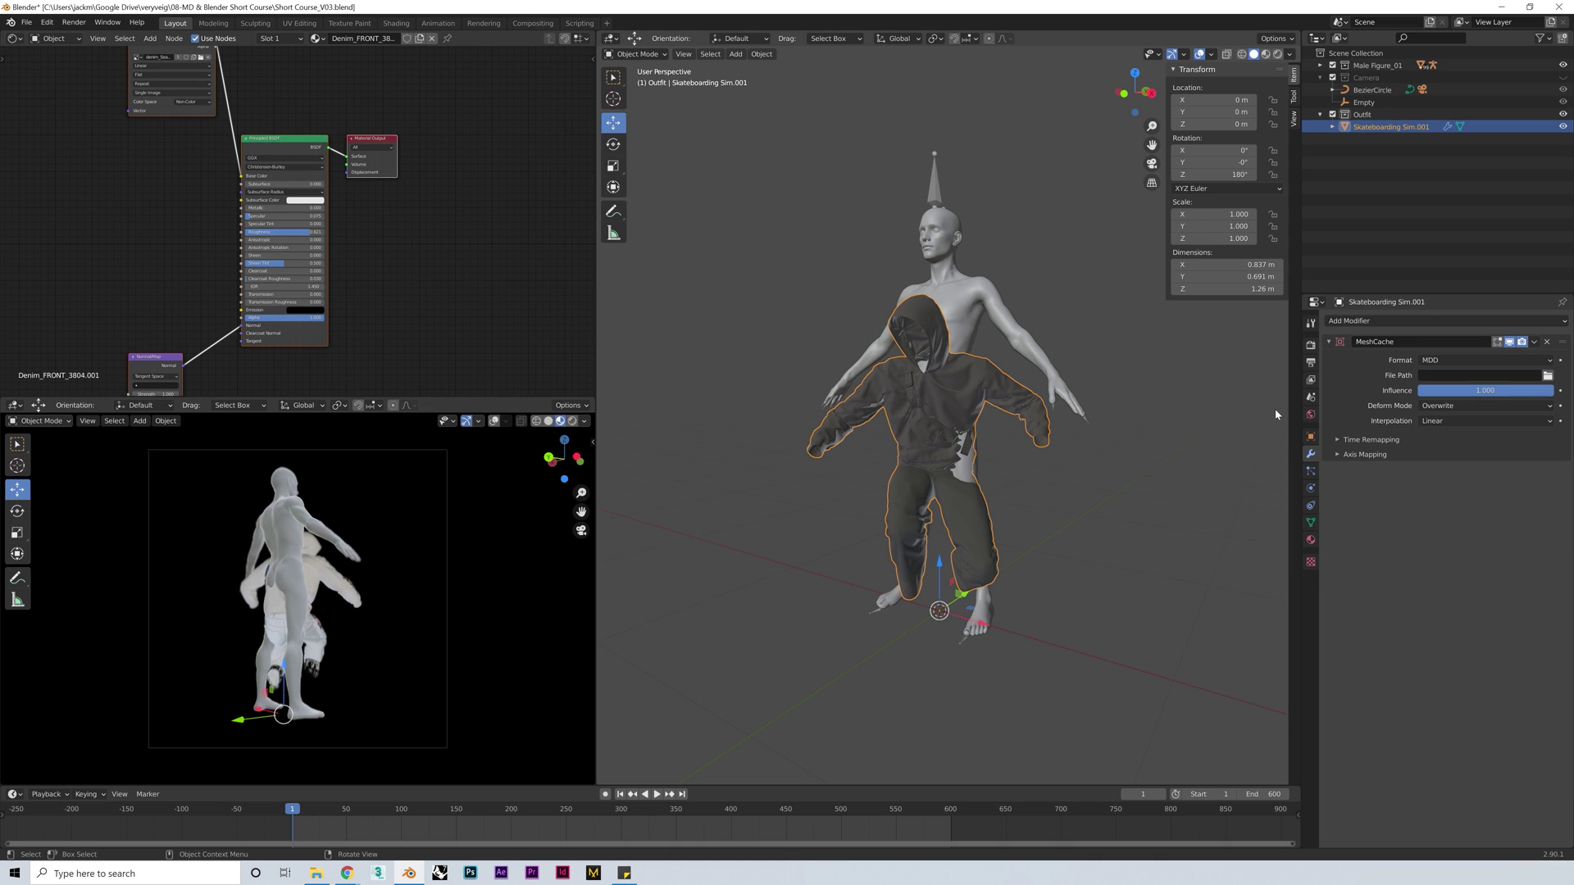
pyautogui.click(1547, 375)
pyautogui.click(480, 500)
pyautogui.click(632, 274)
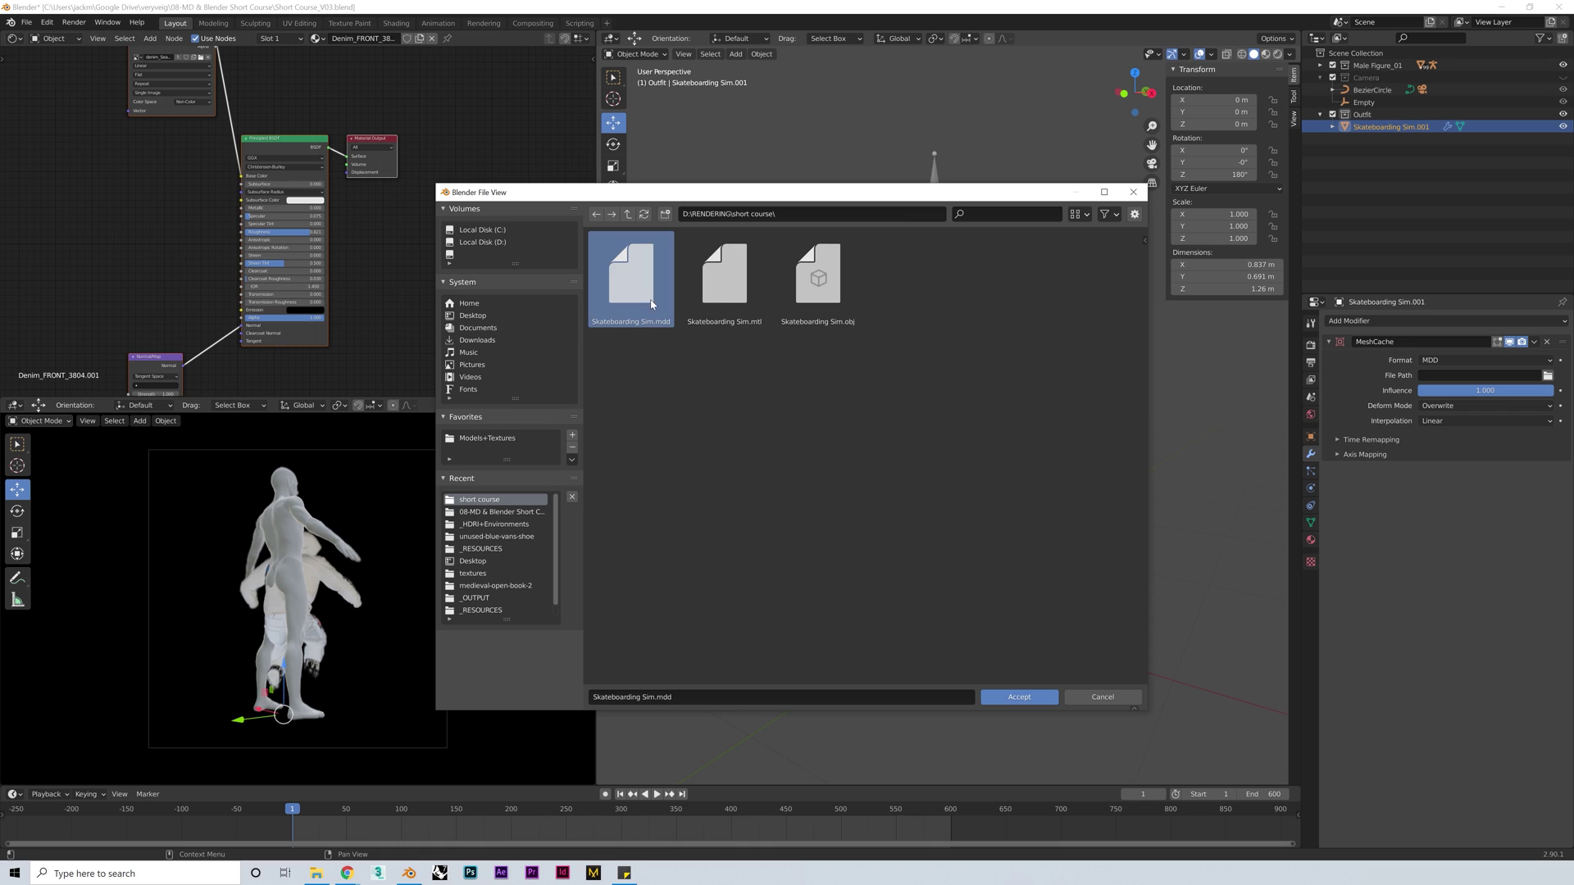
pyautogui.click(1019, 697)
# Set the mesh cache's up axis to -Z and check the outfit against the figure at frames 92 and 311
pyautogui.scroll(-4, 1060, 627)
pyautogui.moveTo(1009, 519)
pyautogui.mouseDown(button='middle')
pyautogui.moveTo(1060, 627)
pyautogui.moveTo(1006, 537)
pyautogui.mouseUp(button='middle')
pyautogui.scroll(2, 1010, 541)
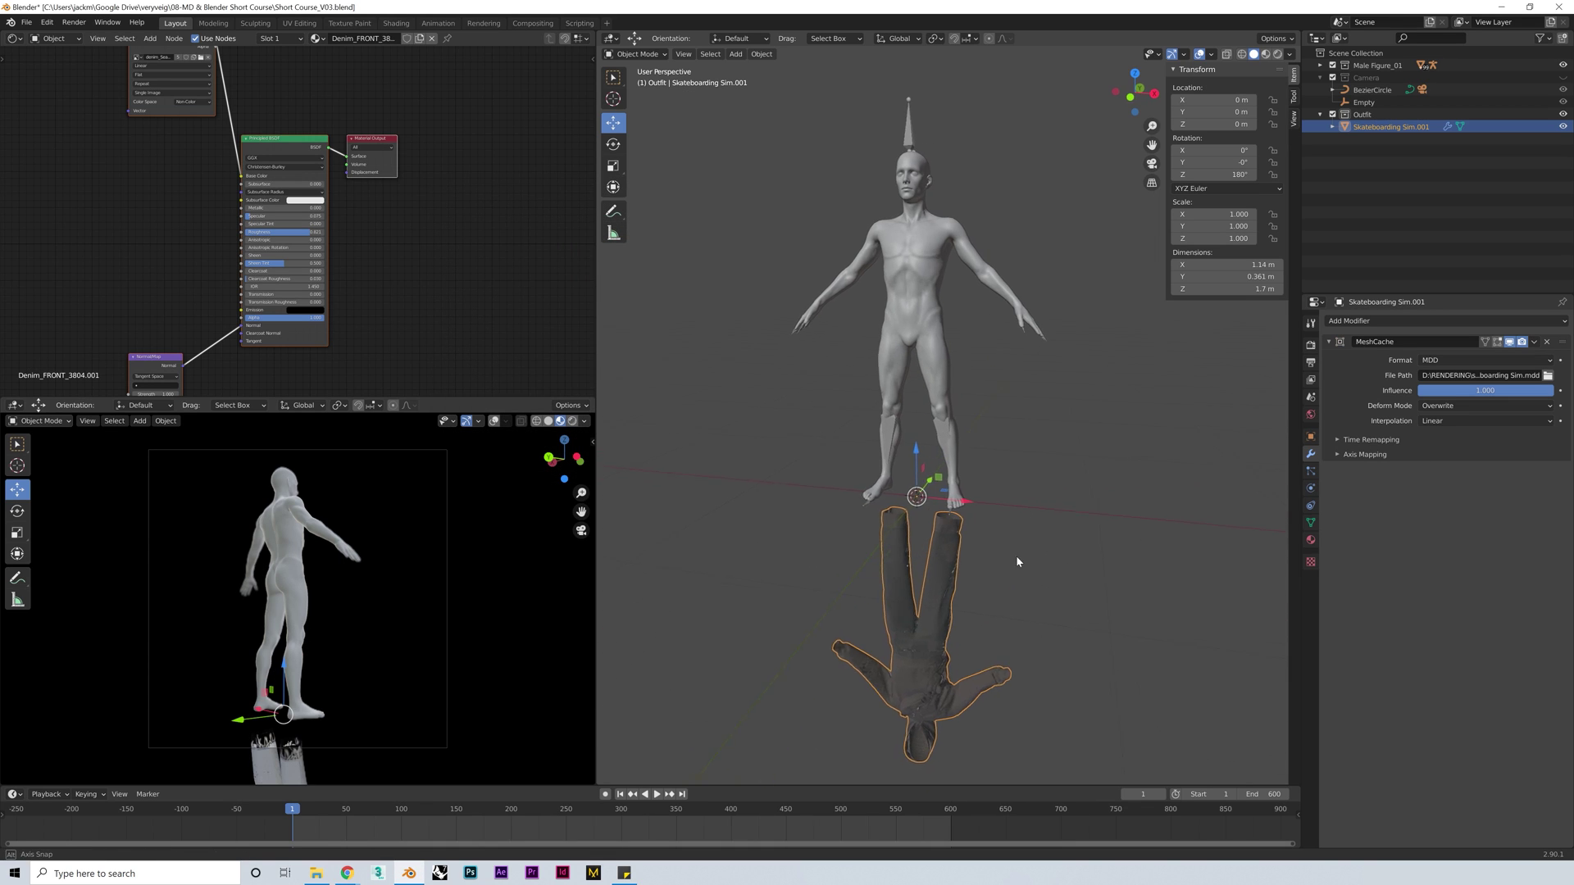
pyautogui.click(1338, 454)
pyautogui.click(1449, 486)
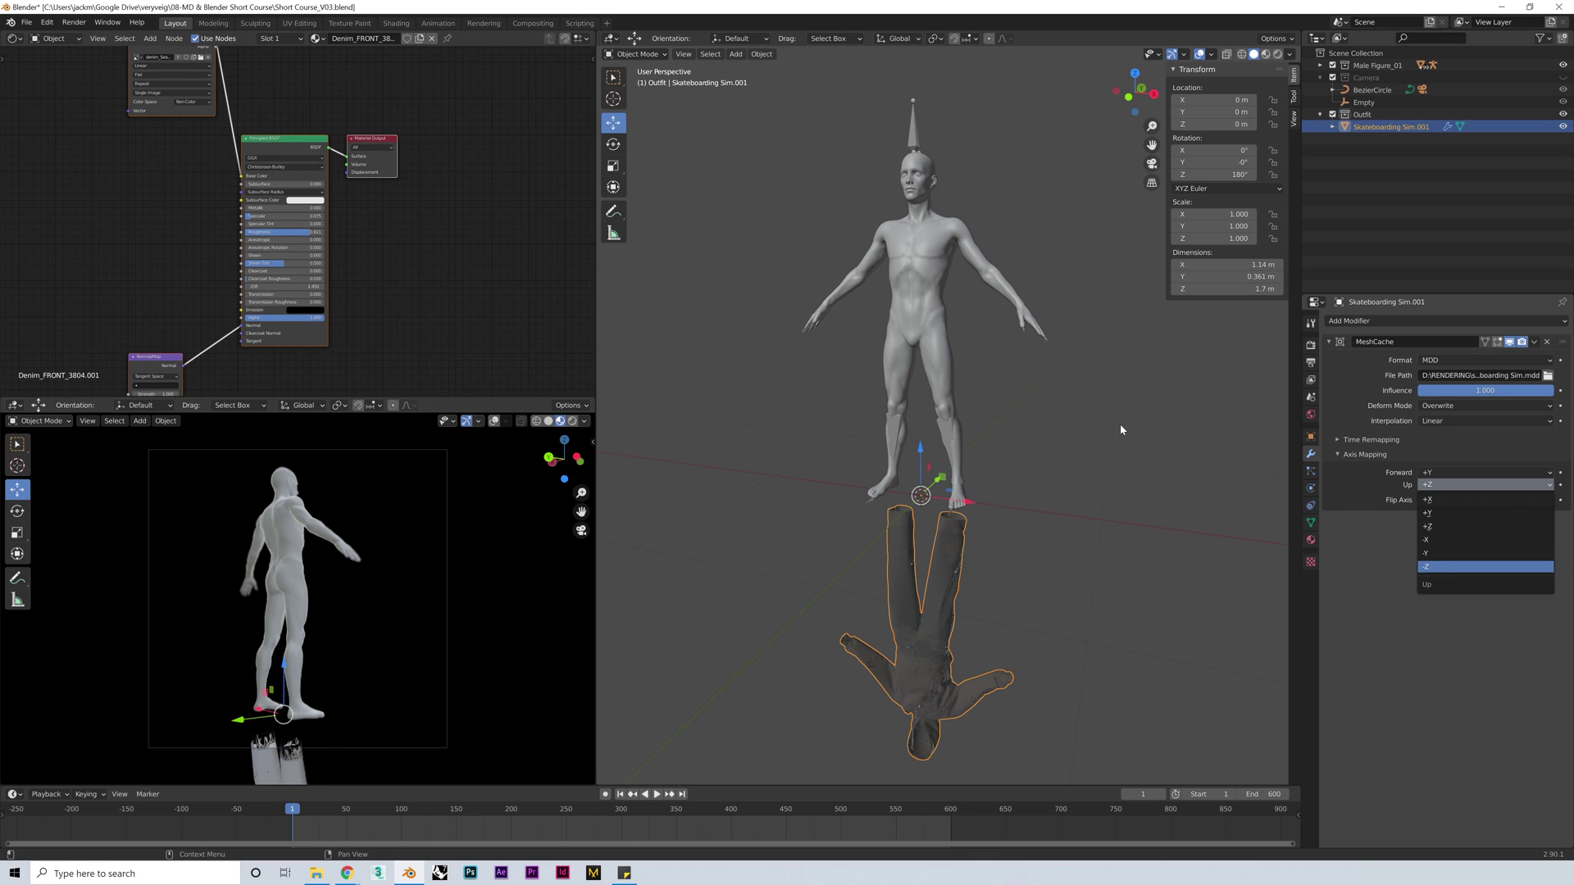
pyautogui.press('Return')
pyautogui.click(393, 823)
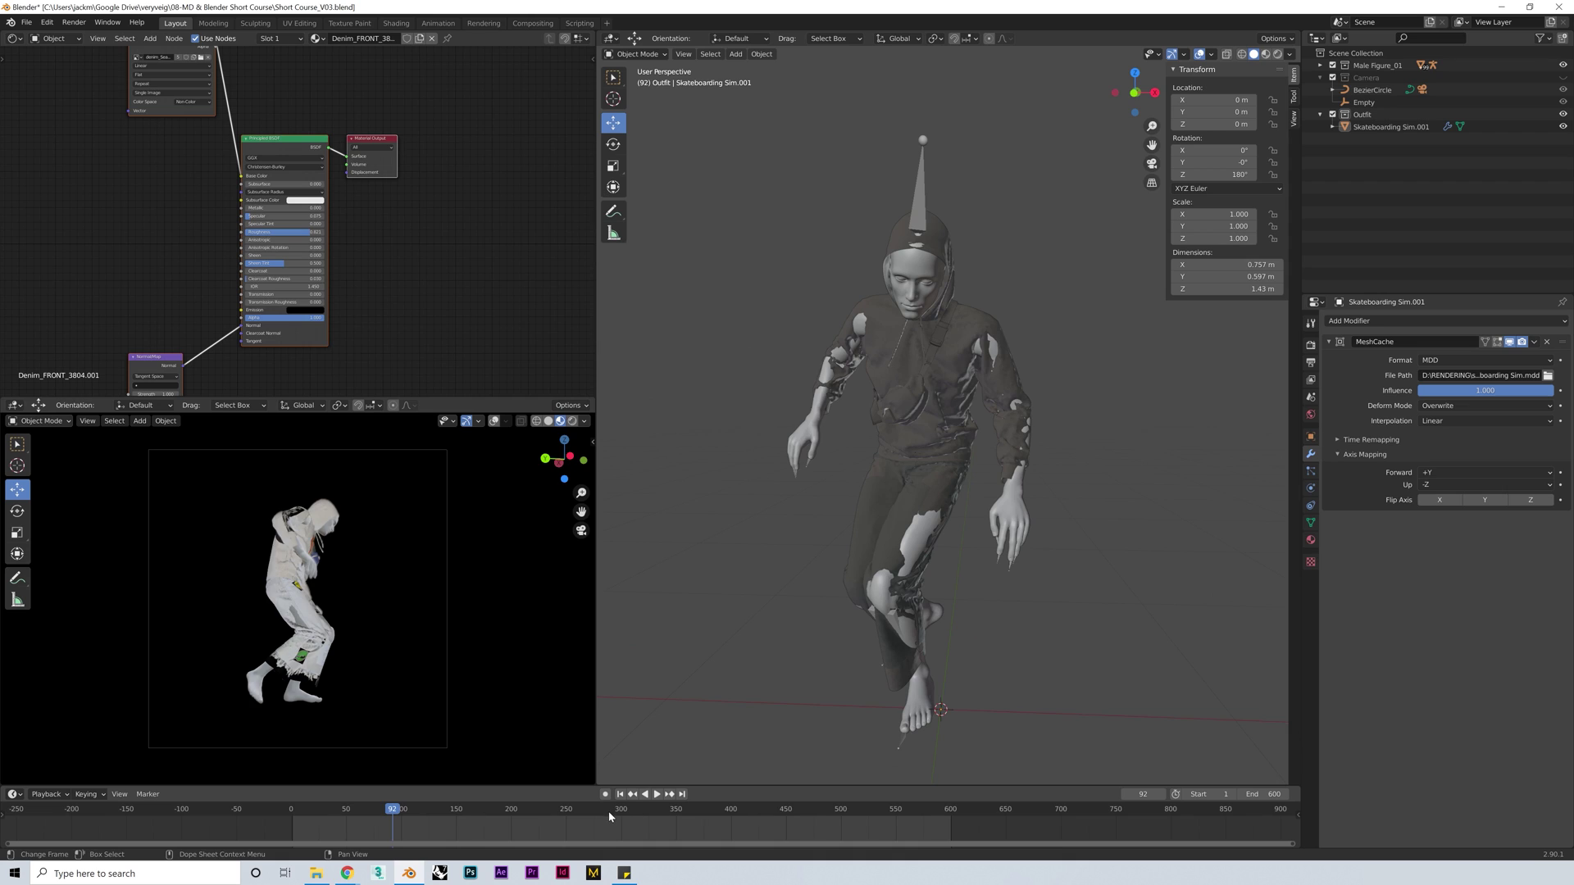
pyautogui.moveTo(611, 816); pyautogui.dragTo(633, 816)
# Set the mesh cache's Frame Start to 1 and play the animation to check how the outfit follows the body
pyautogui.click(1349, 439)
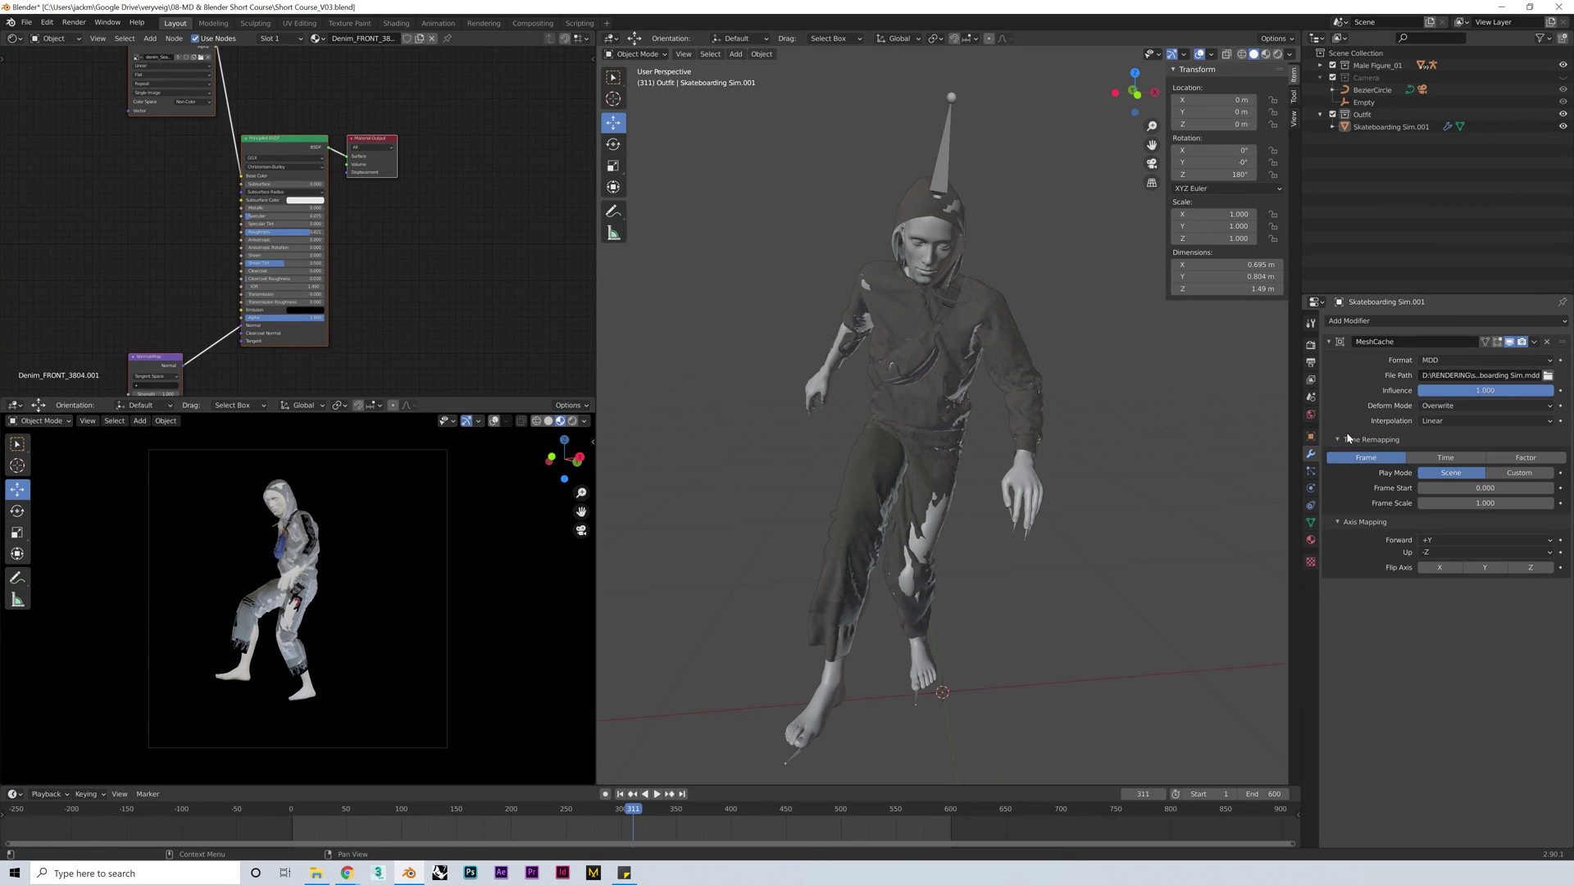
pyautogui.click(1440, 486)
pyautogui.write('1')
pyautogui.press('Return')
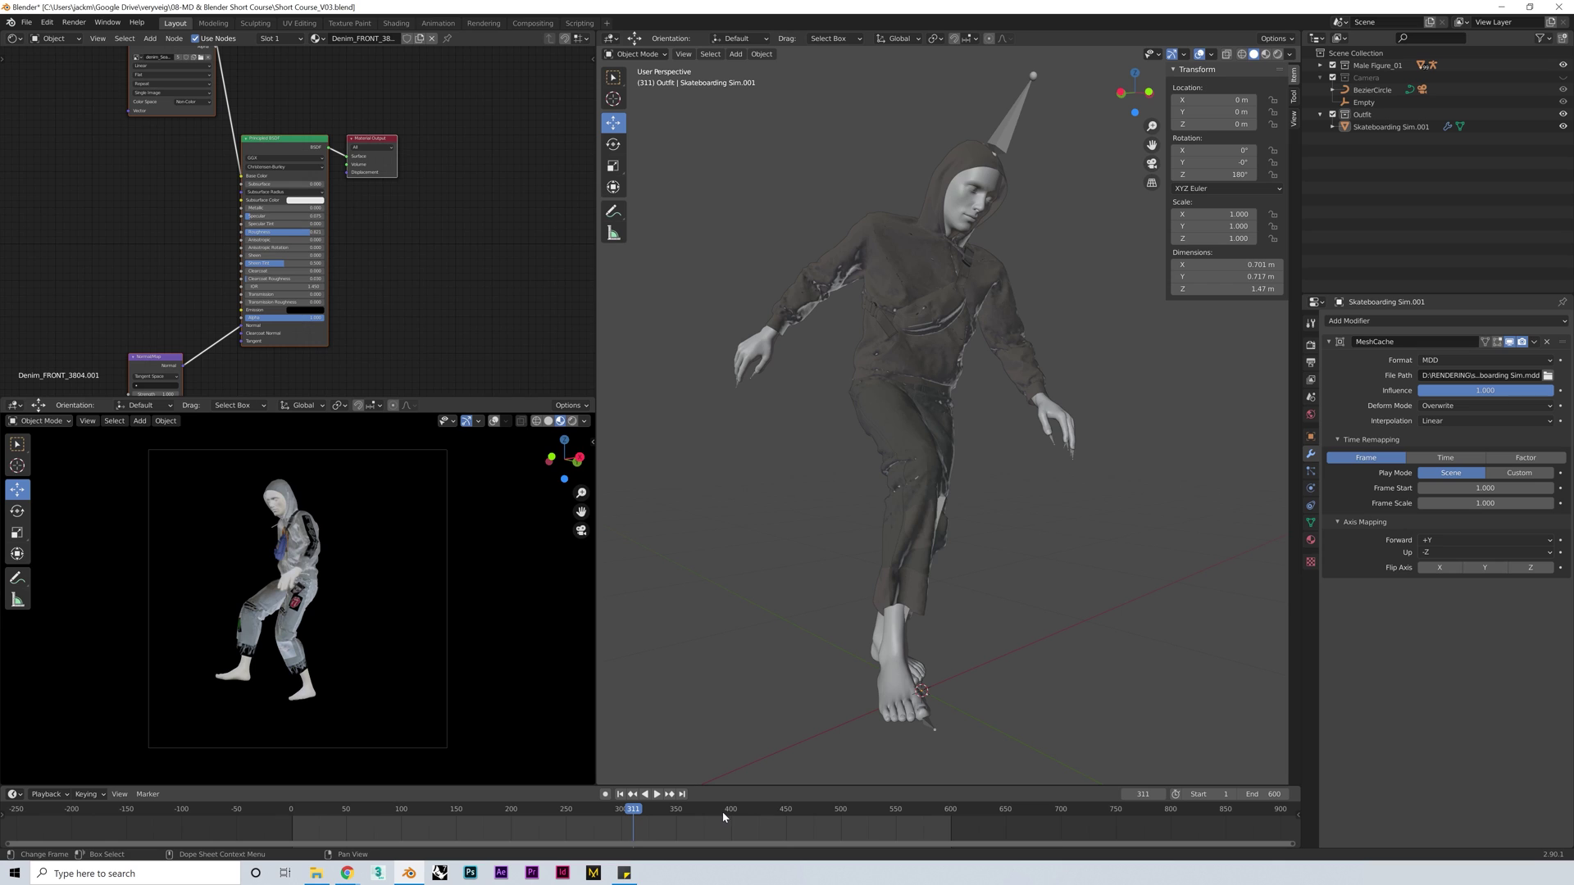
pyautogui.press('space')
pyautogui.press('space')
pyautogui.moveTo(887, 623); pyautogui.dragTo(1005, 608, button='middle')
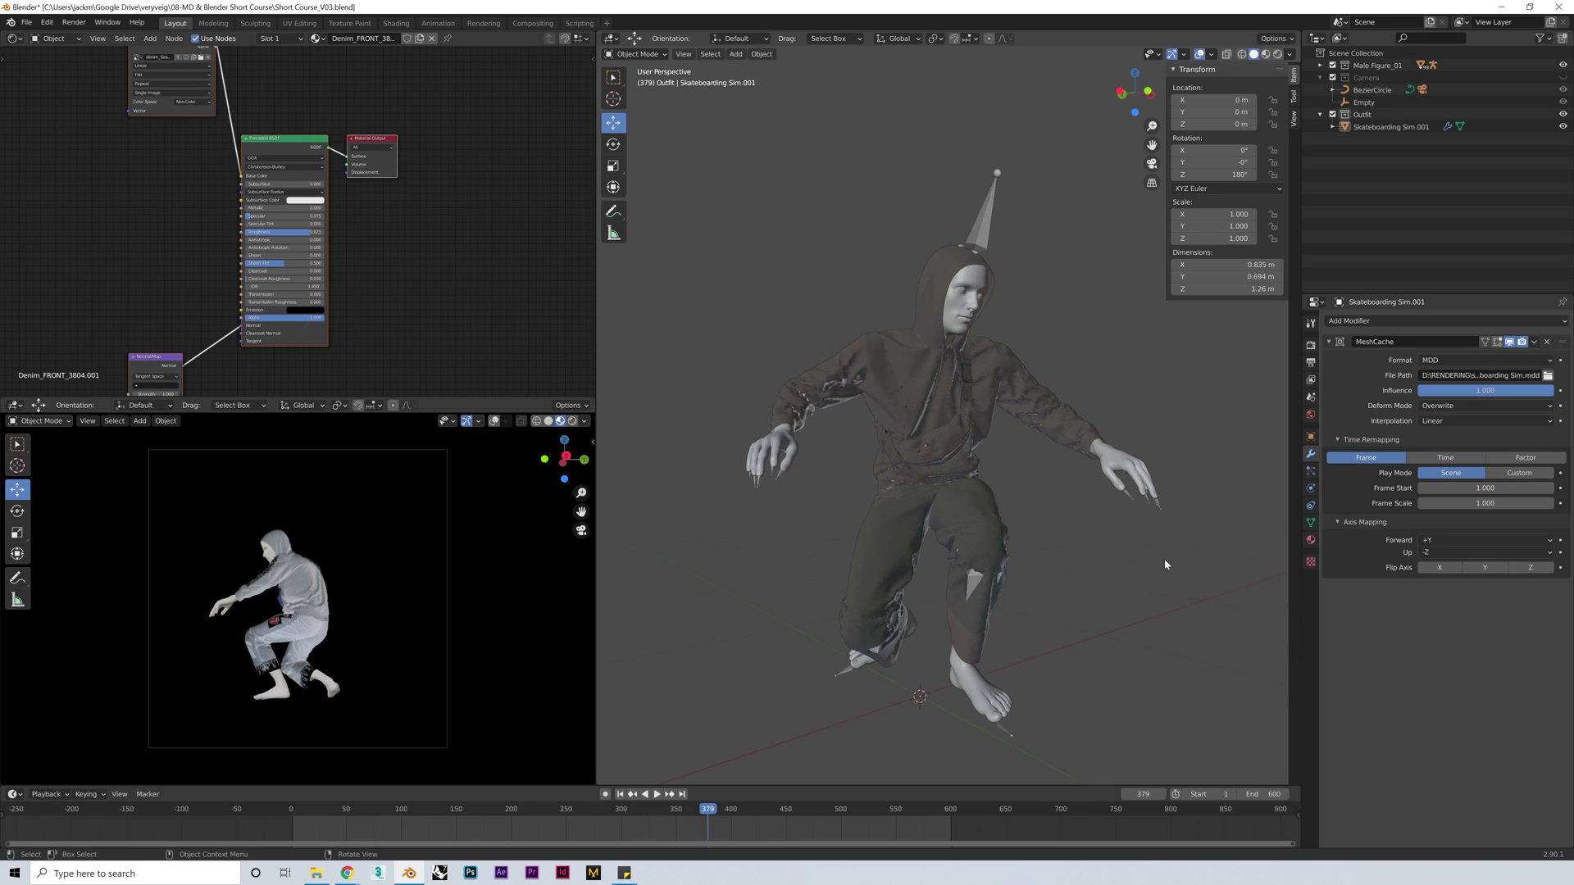
pyautogui.scroll(-3, 1019, 473)
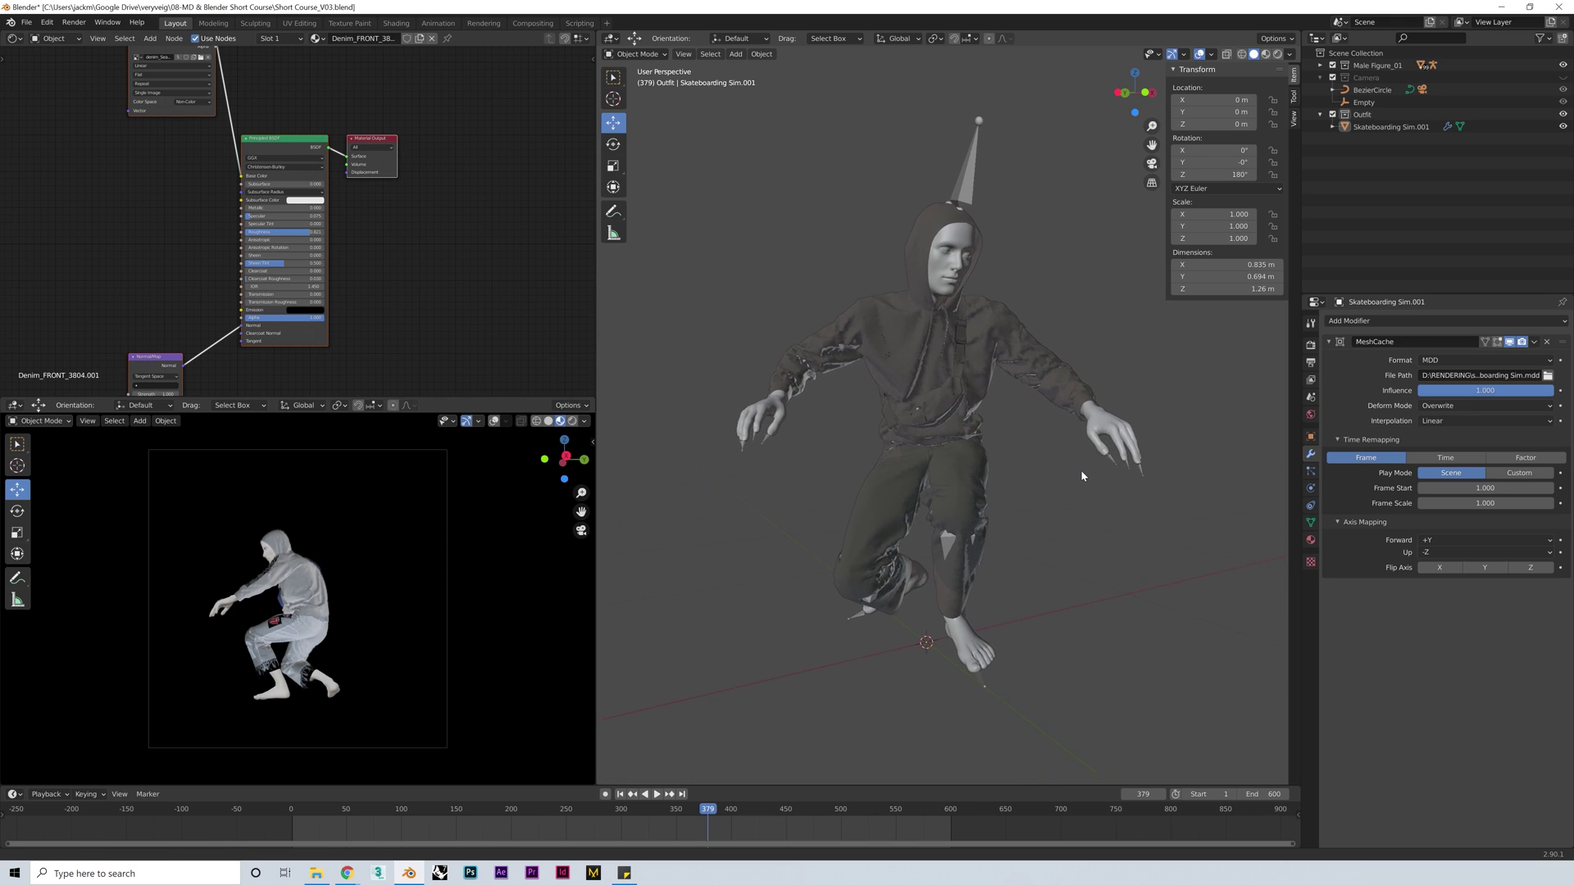
# Switch the large viewport to rendered shading and inspect the outfit with overlays hidden, showing them again when done
pyautogui.click(1279, 54)
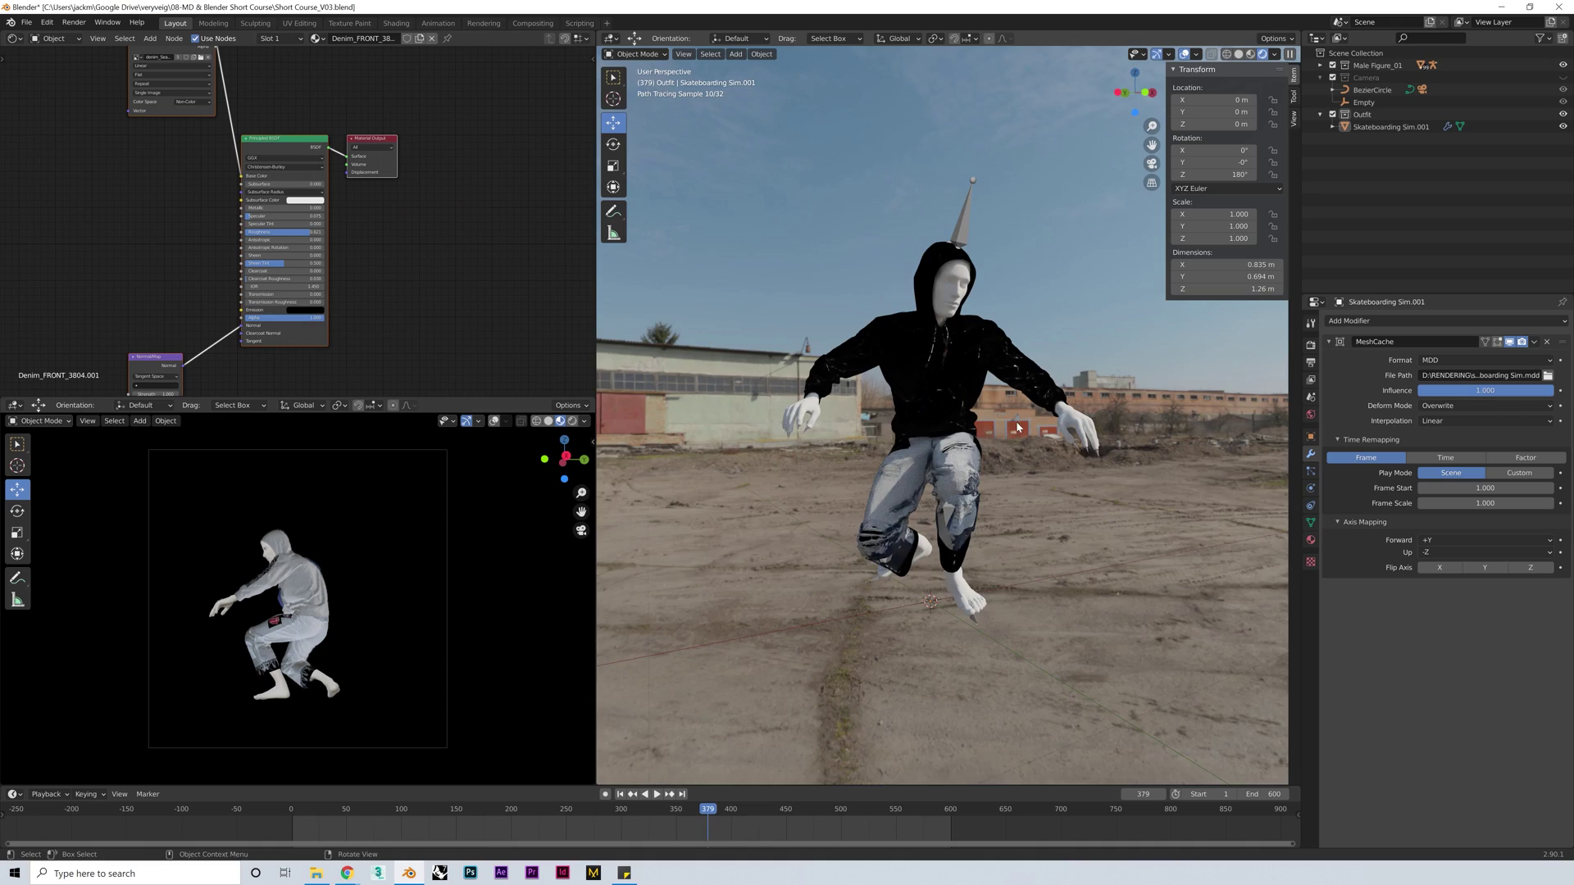
pyautogui.moveTo(1017, 427); pyautogui.dragTo(1173, 408, button='middle')
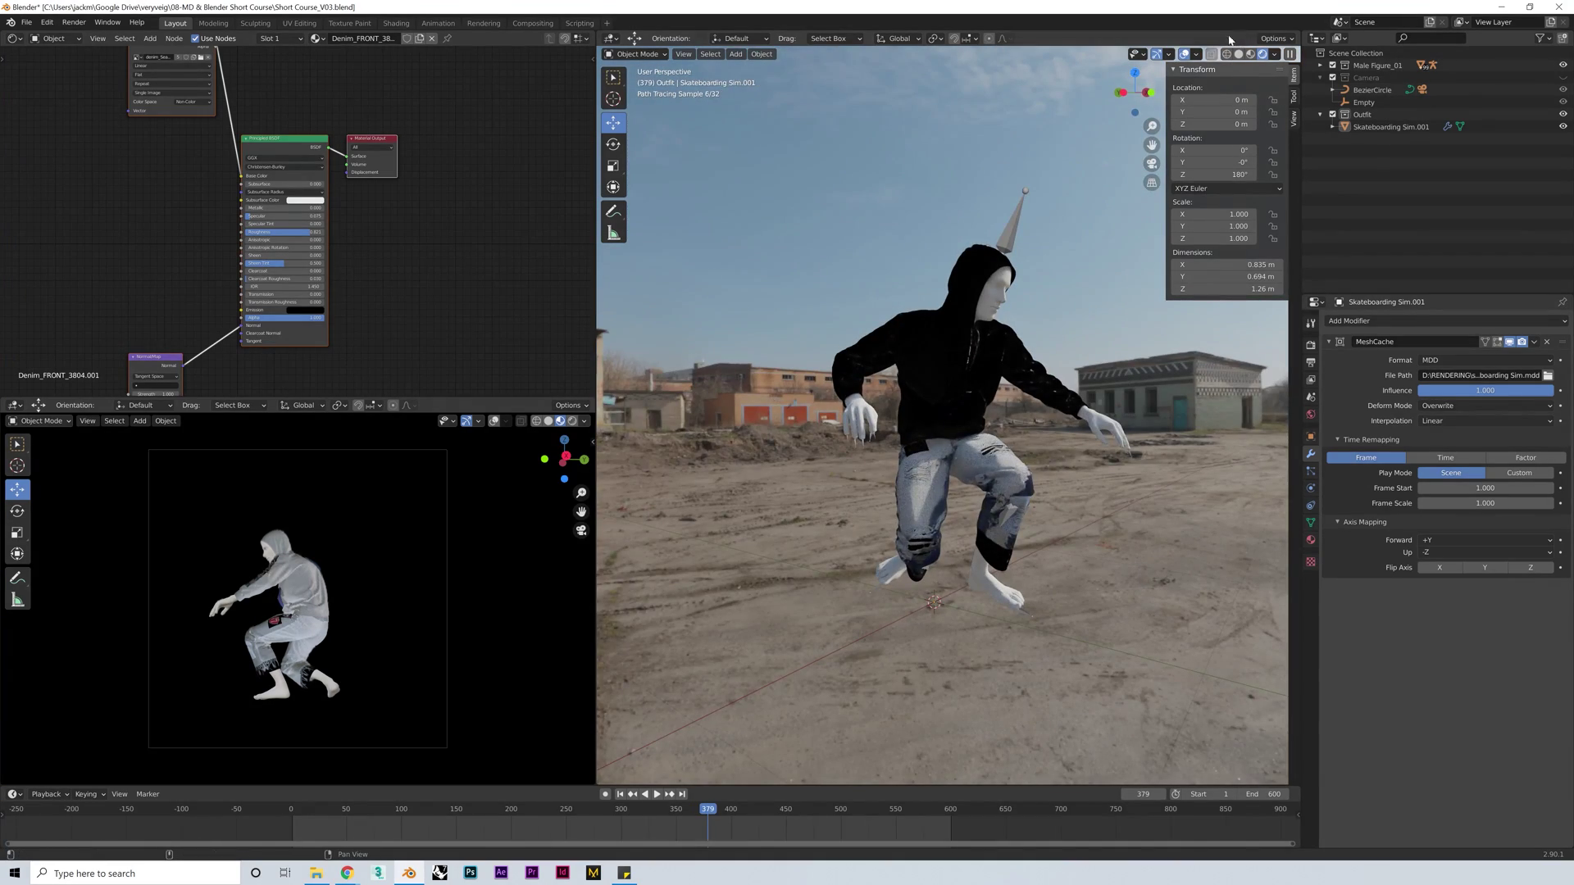
pyautogui.click(1184, 54)
pyautogui.moveTo(1066, 379); pyautogui.dragTo(992, 395, button='middle')
pyautogui.scroll(2, 888, 408)
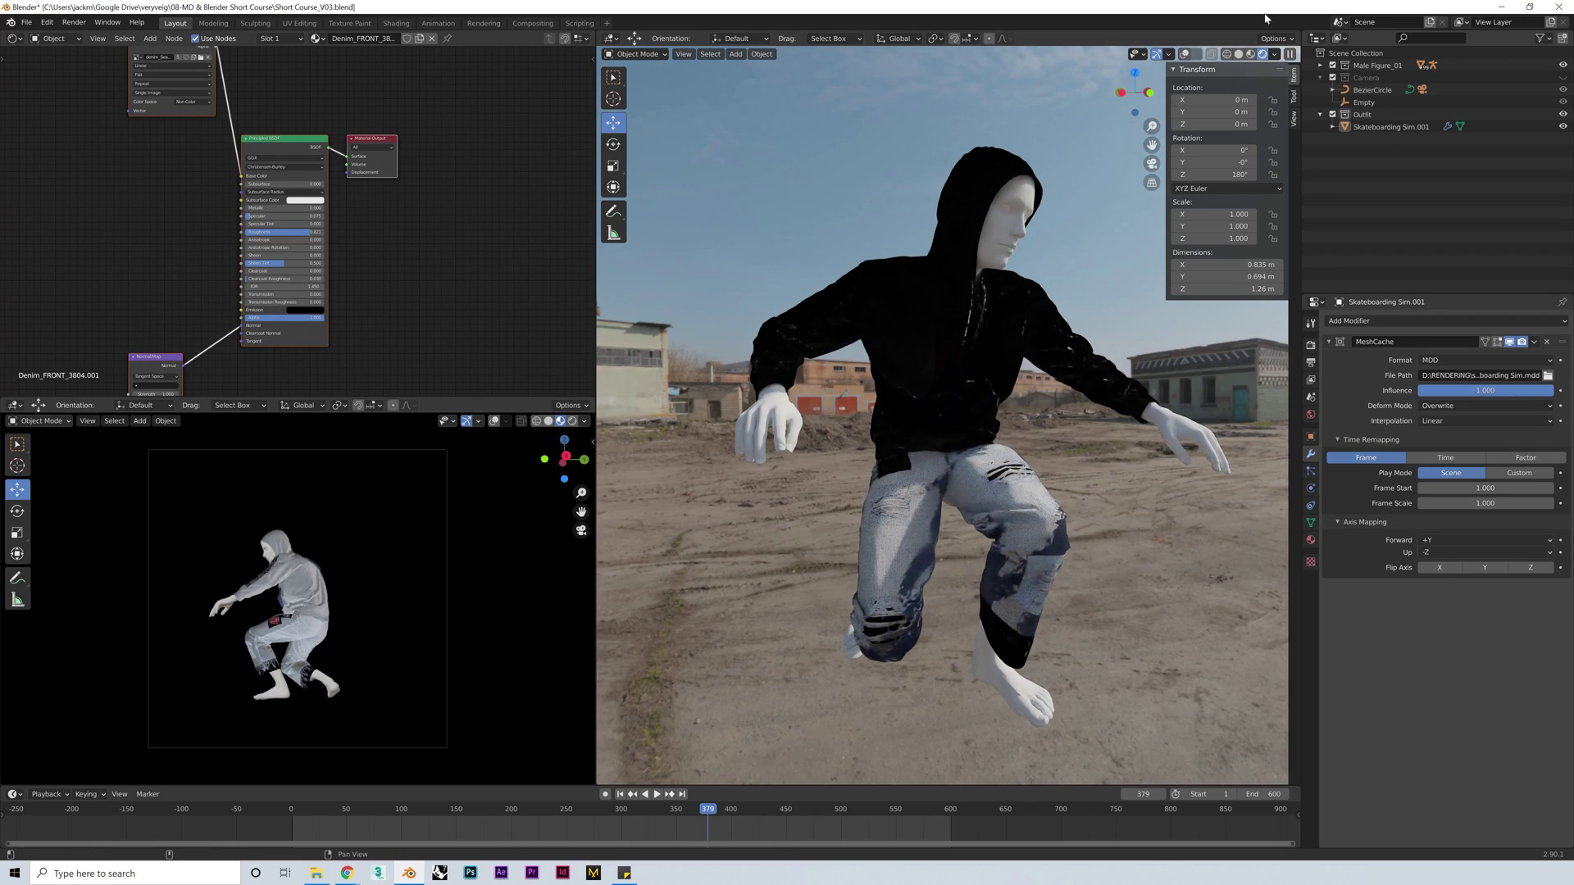
pyautogui.click(1185, 54)
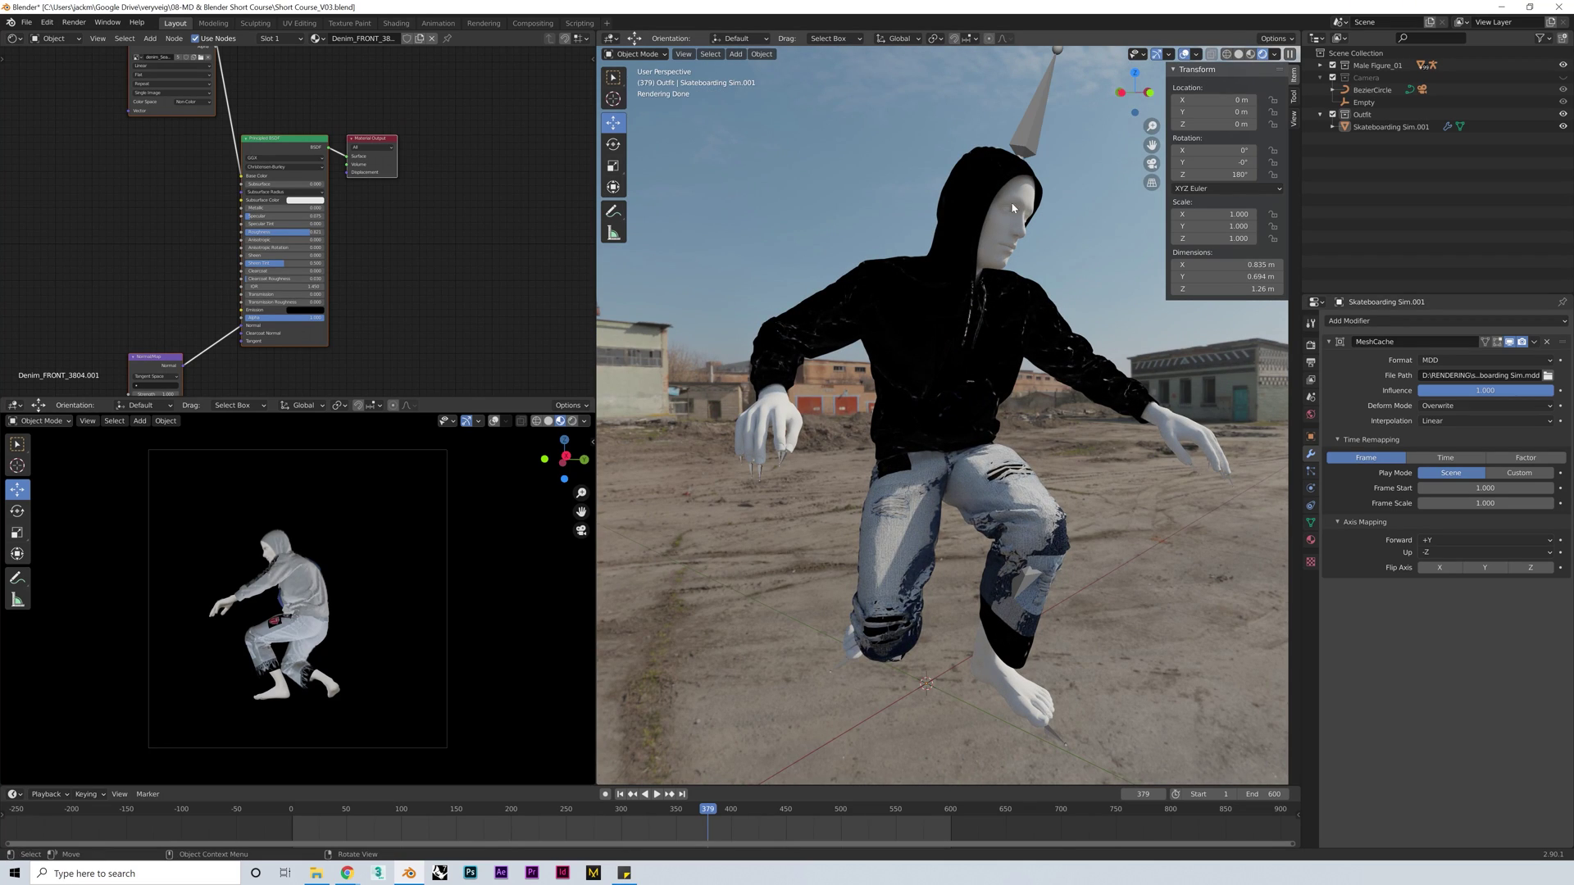
# Turn off Auto Smooth in the outfit mesh's normals settings
pyautogui.click(954, 186)
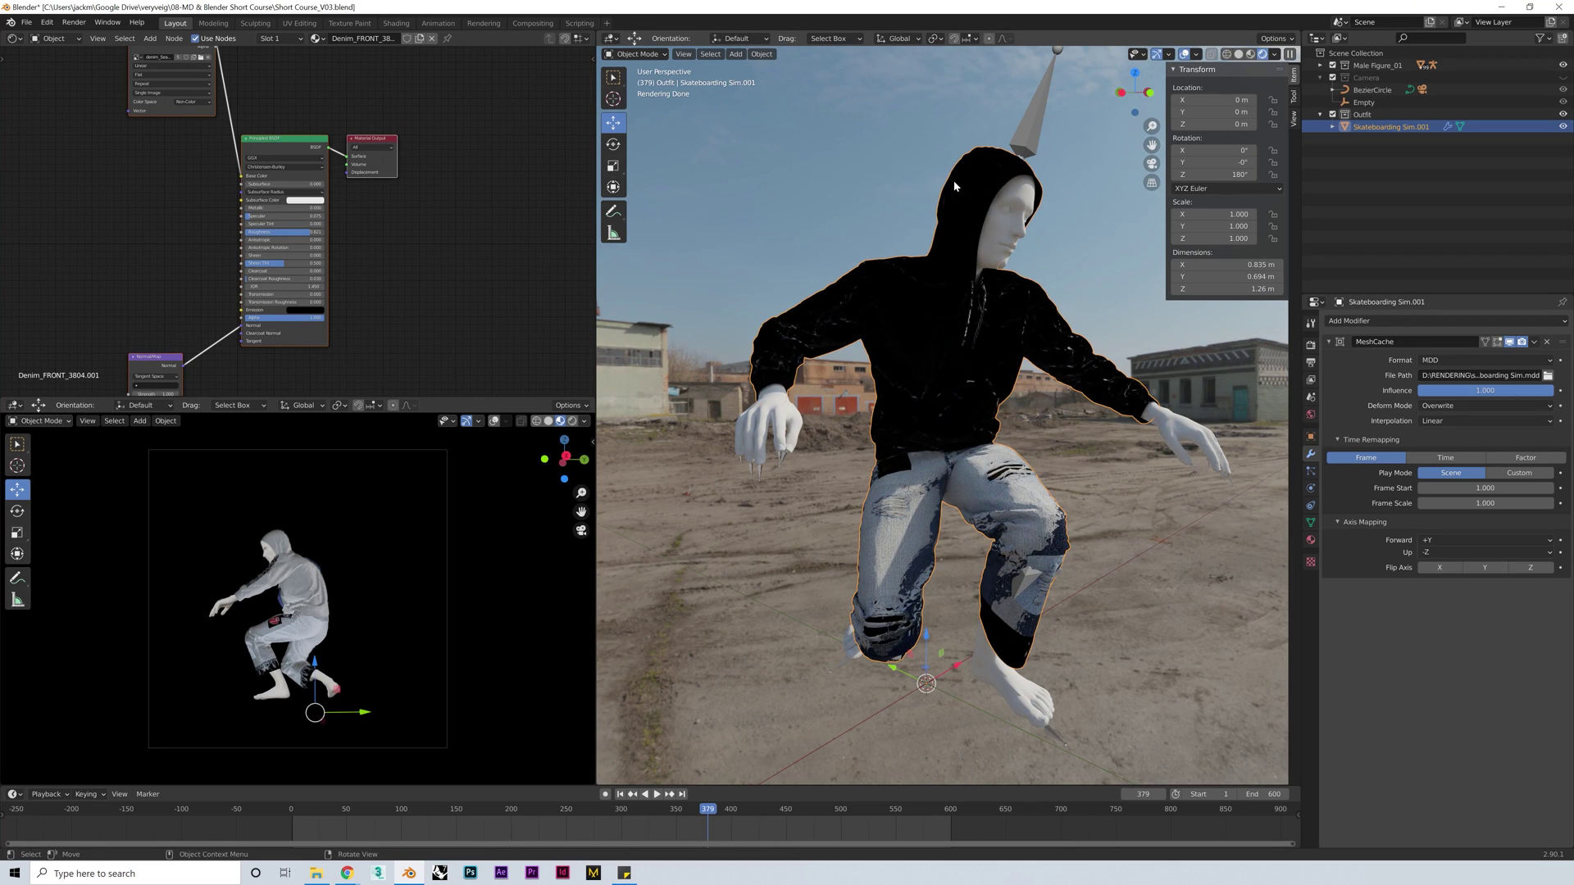
pyautogui.click(1311, 522)
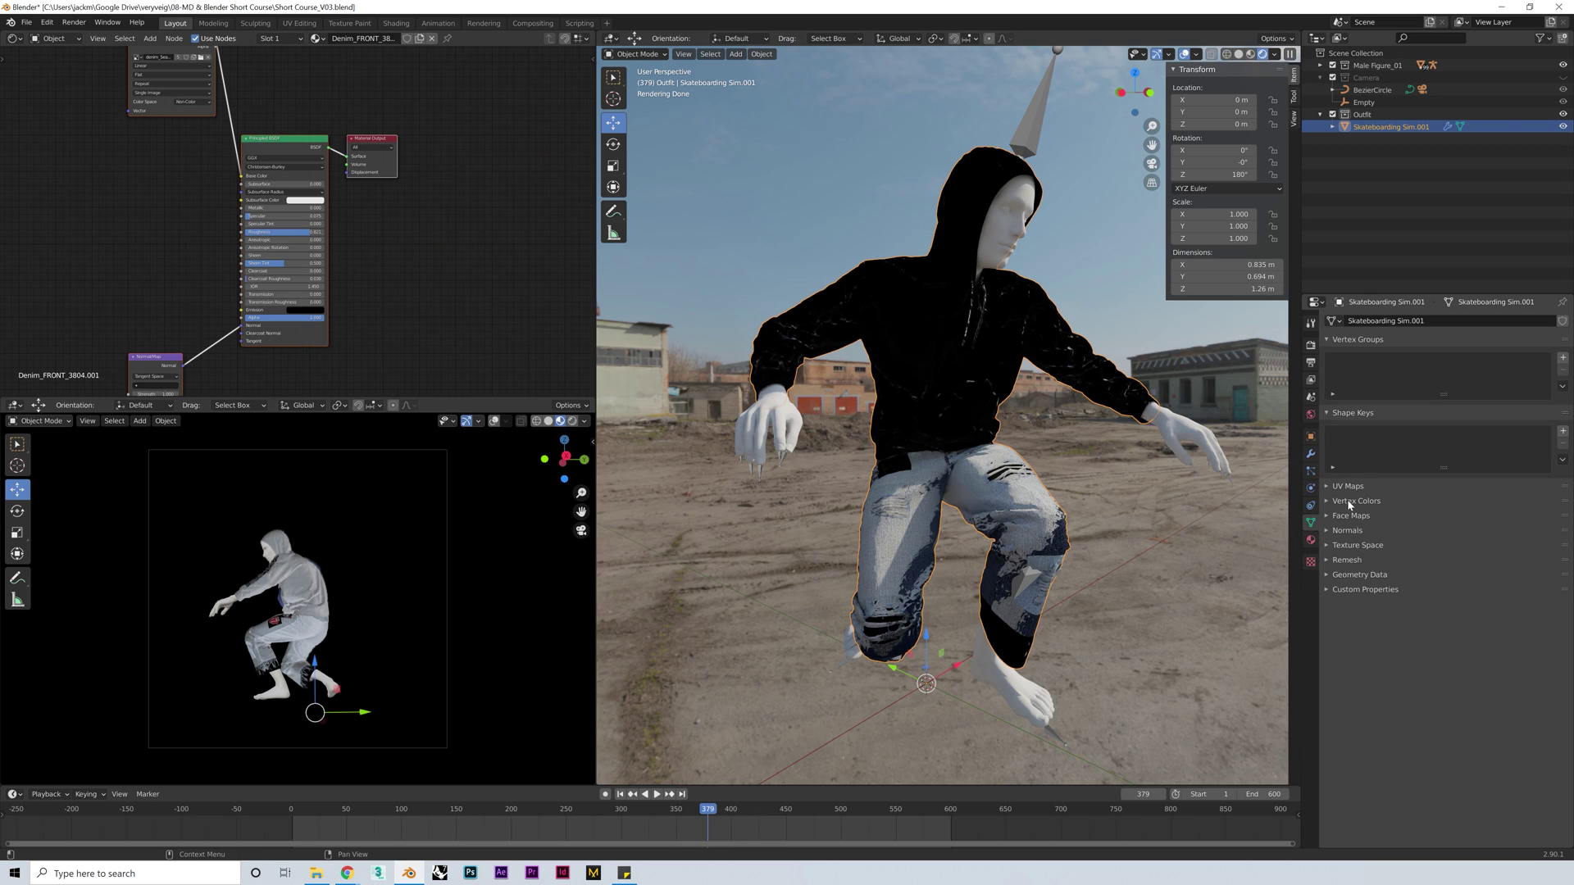
pyautogui.click(1357, 533)
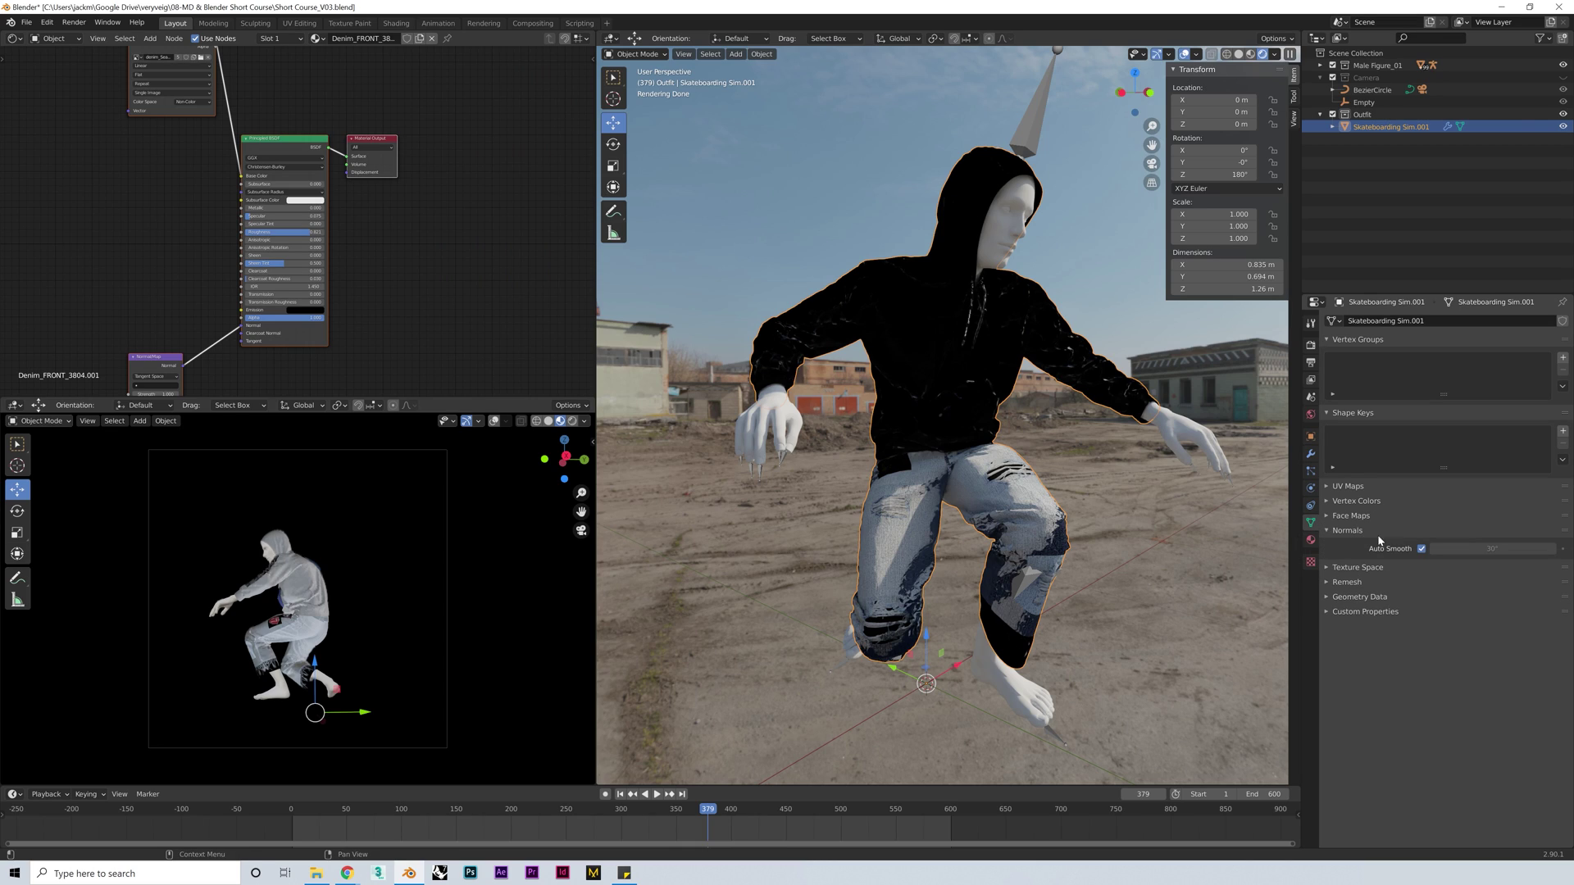
pyautogui.click(1423, 548)
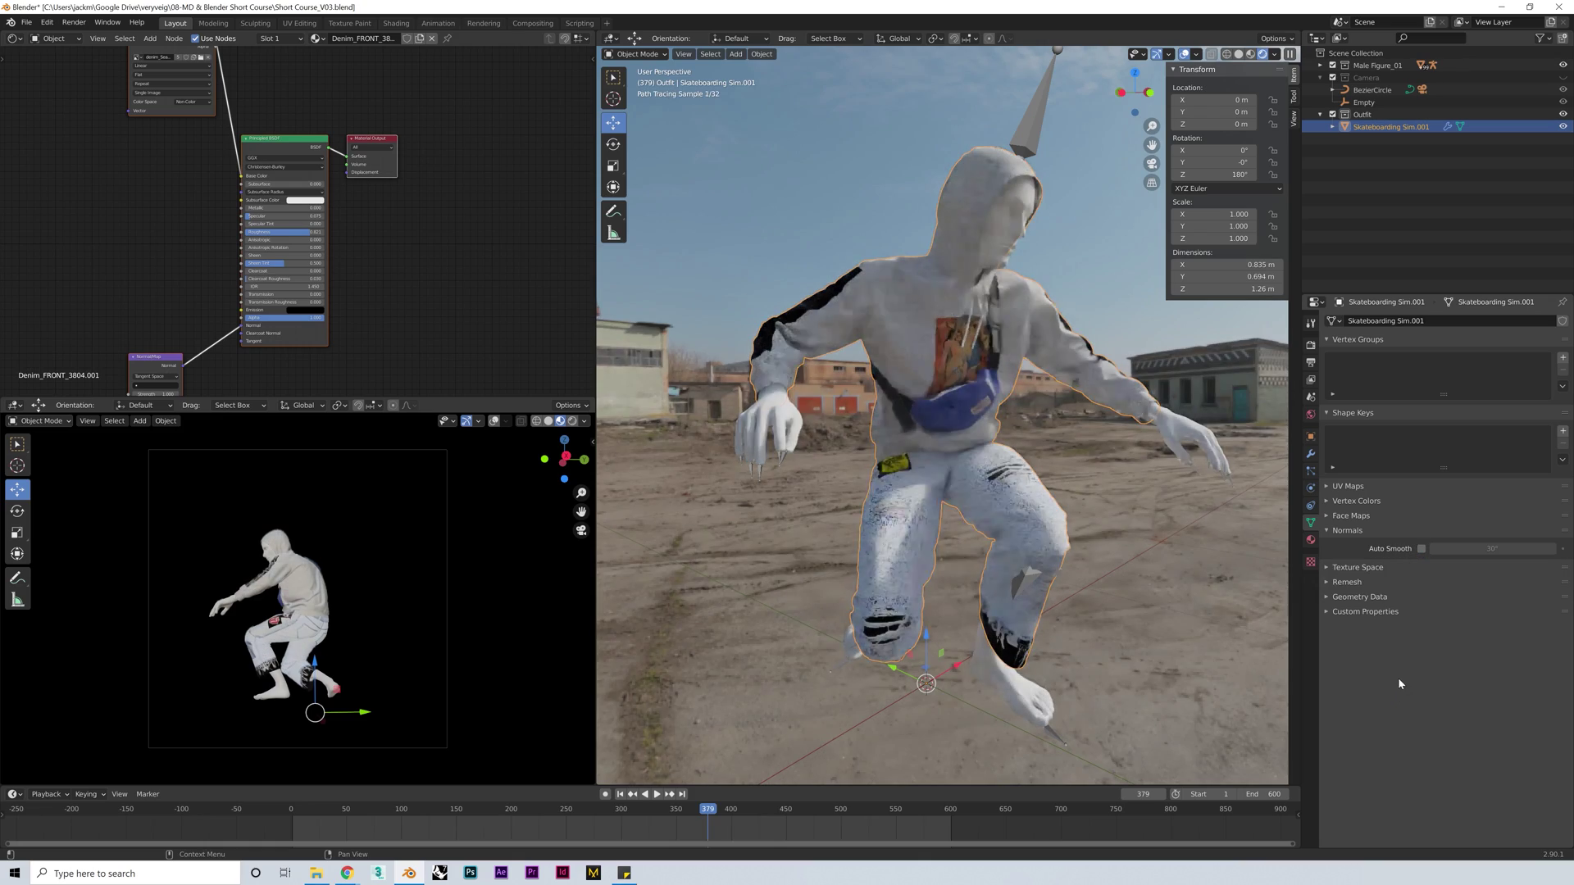
# Review the rendered outfit from several angles at frame 311 and save the Blender file
pyautogui.moveTo(1089, 519)
pyautogui.mouseDown(button='middle')
pyautogui.moveTo(966, 514)
pyautogui.moveTo(1165, 470)
pyautogui.mouseUp(button='middle')
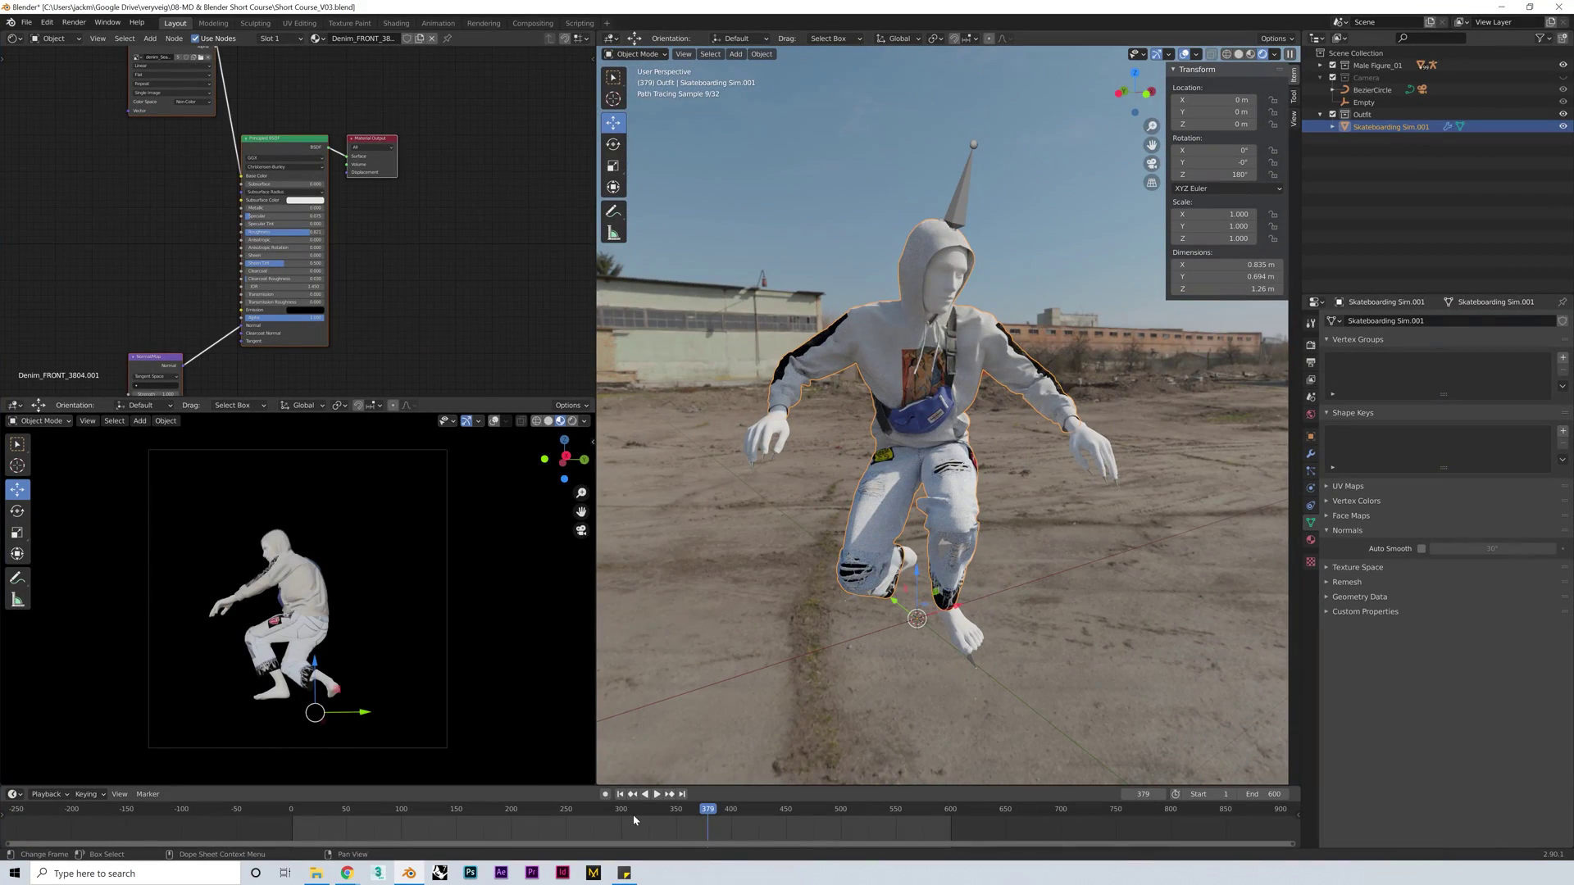
pyautogui.click(608, 809)
pyautogui.press('space')
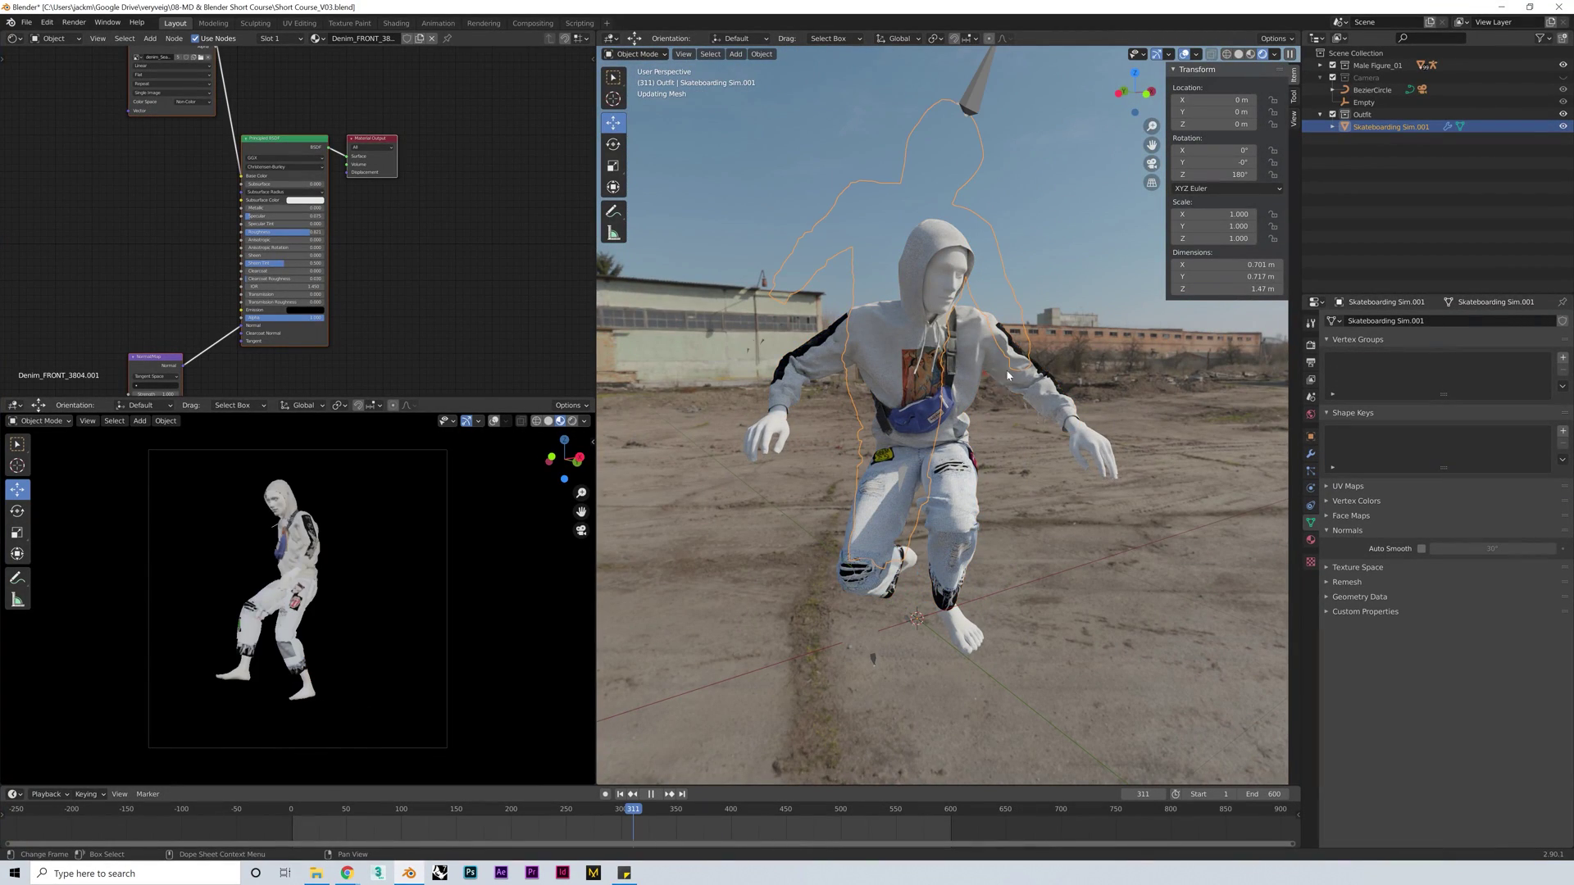
pyautogui.moveTo(1007, 375); pyautogui.dragTo(1091, 380, button='middle')
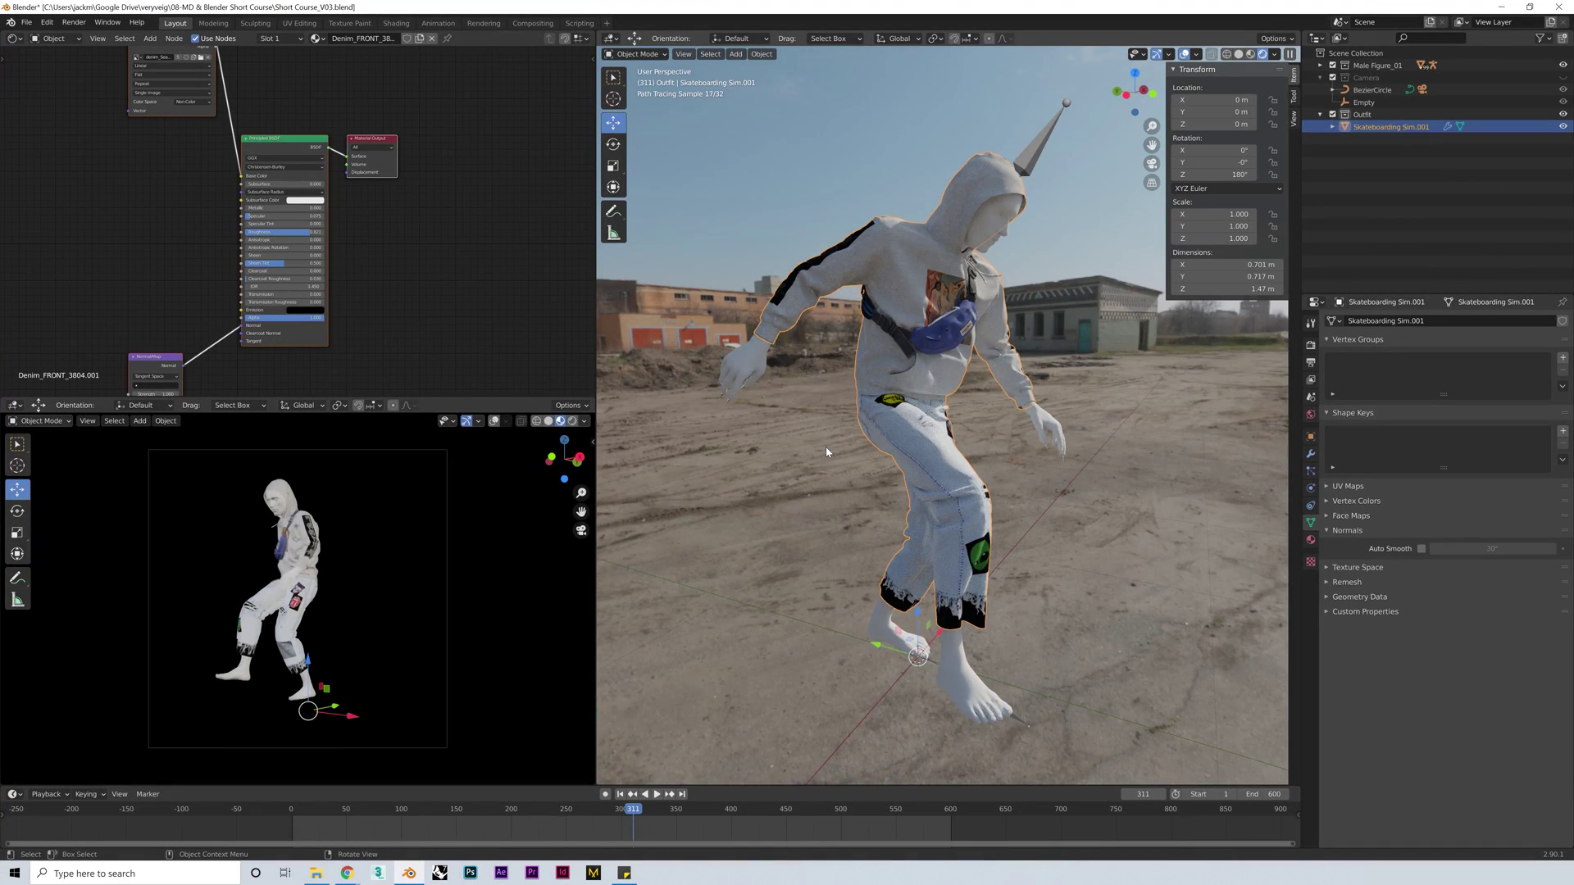
pyautogui.moveTo(827, 452); pyautogui.dragTo(927, 341, button='middle')
pyautogui.scroll(3, 1006, 284)
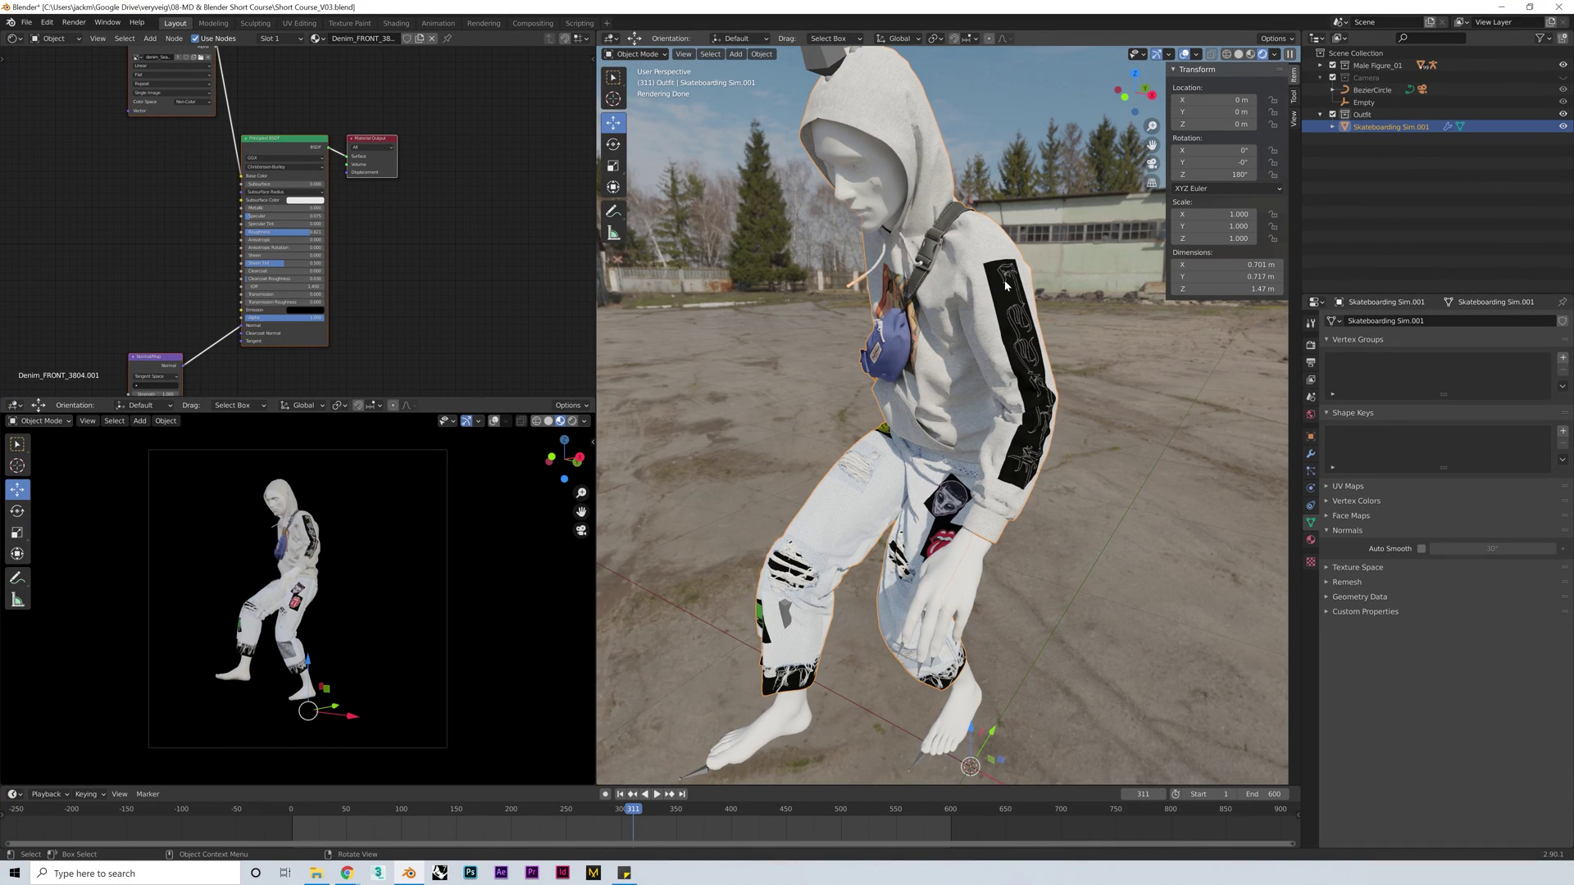
pyautogui.hotkey('ctrl', 's')
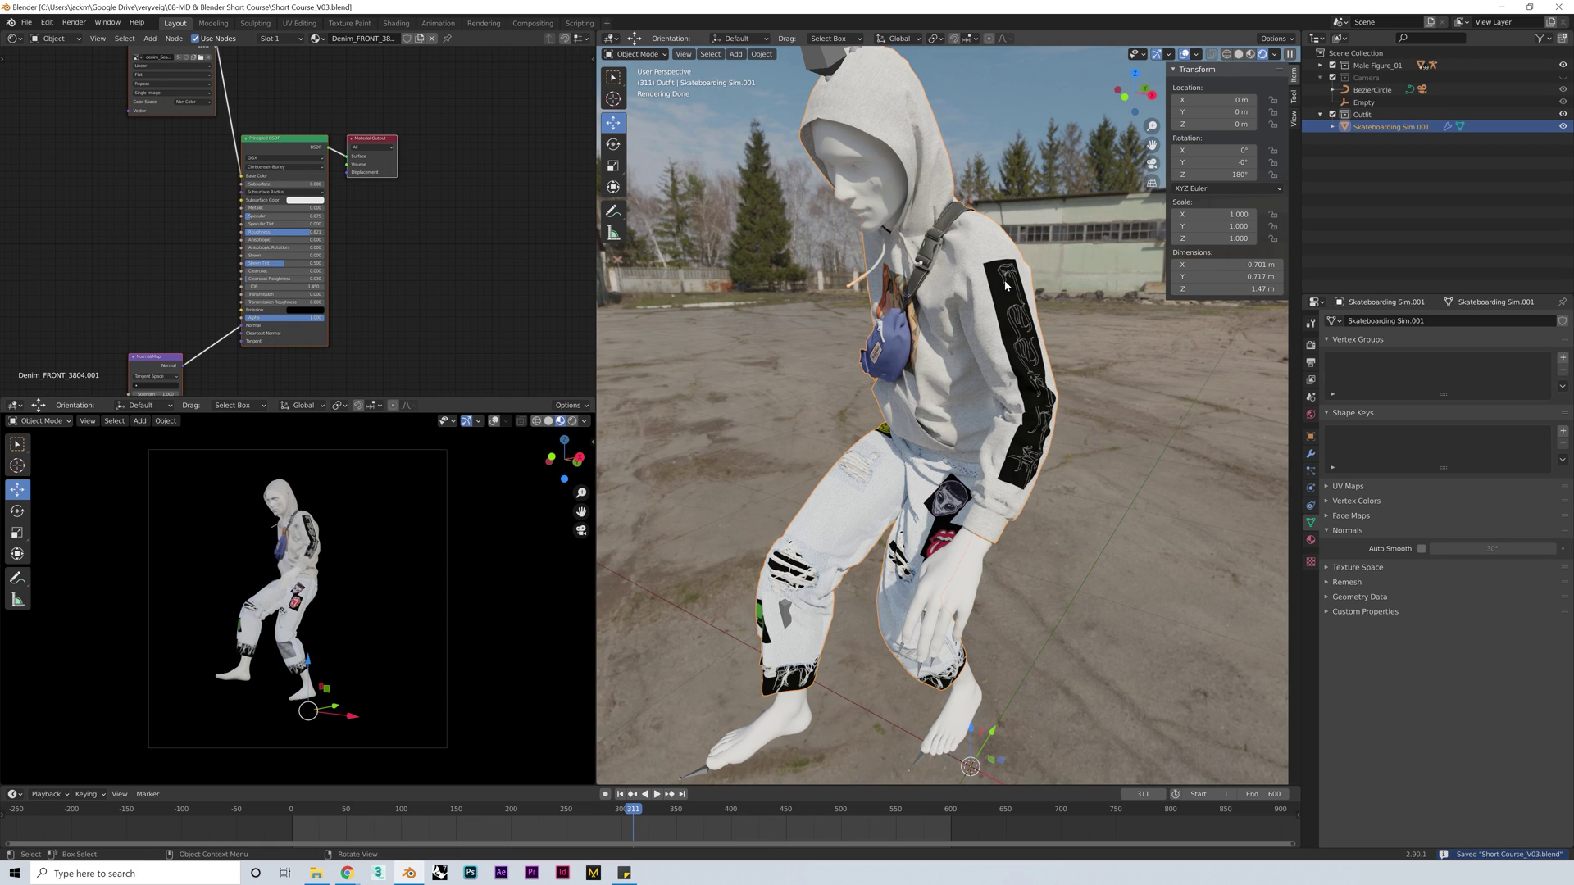
# Edit the outfit mesh in face selection mode and select a face on the black logo strip of the sleeve
pyautogui.press('Tab')
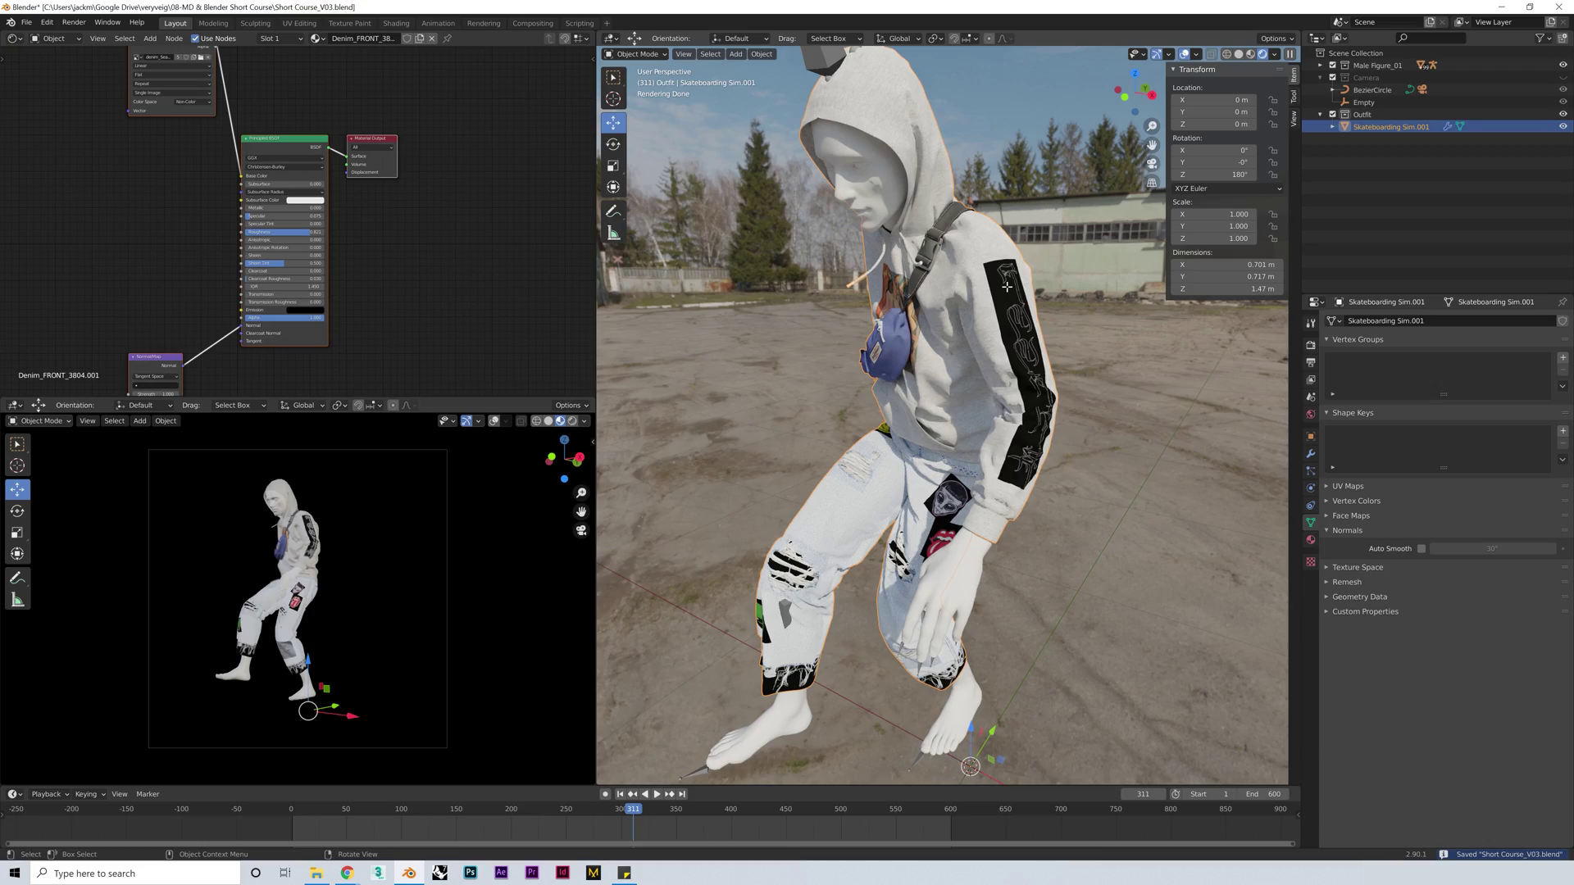
pyautogui.press('Tab')
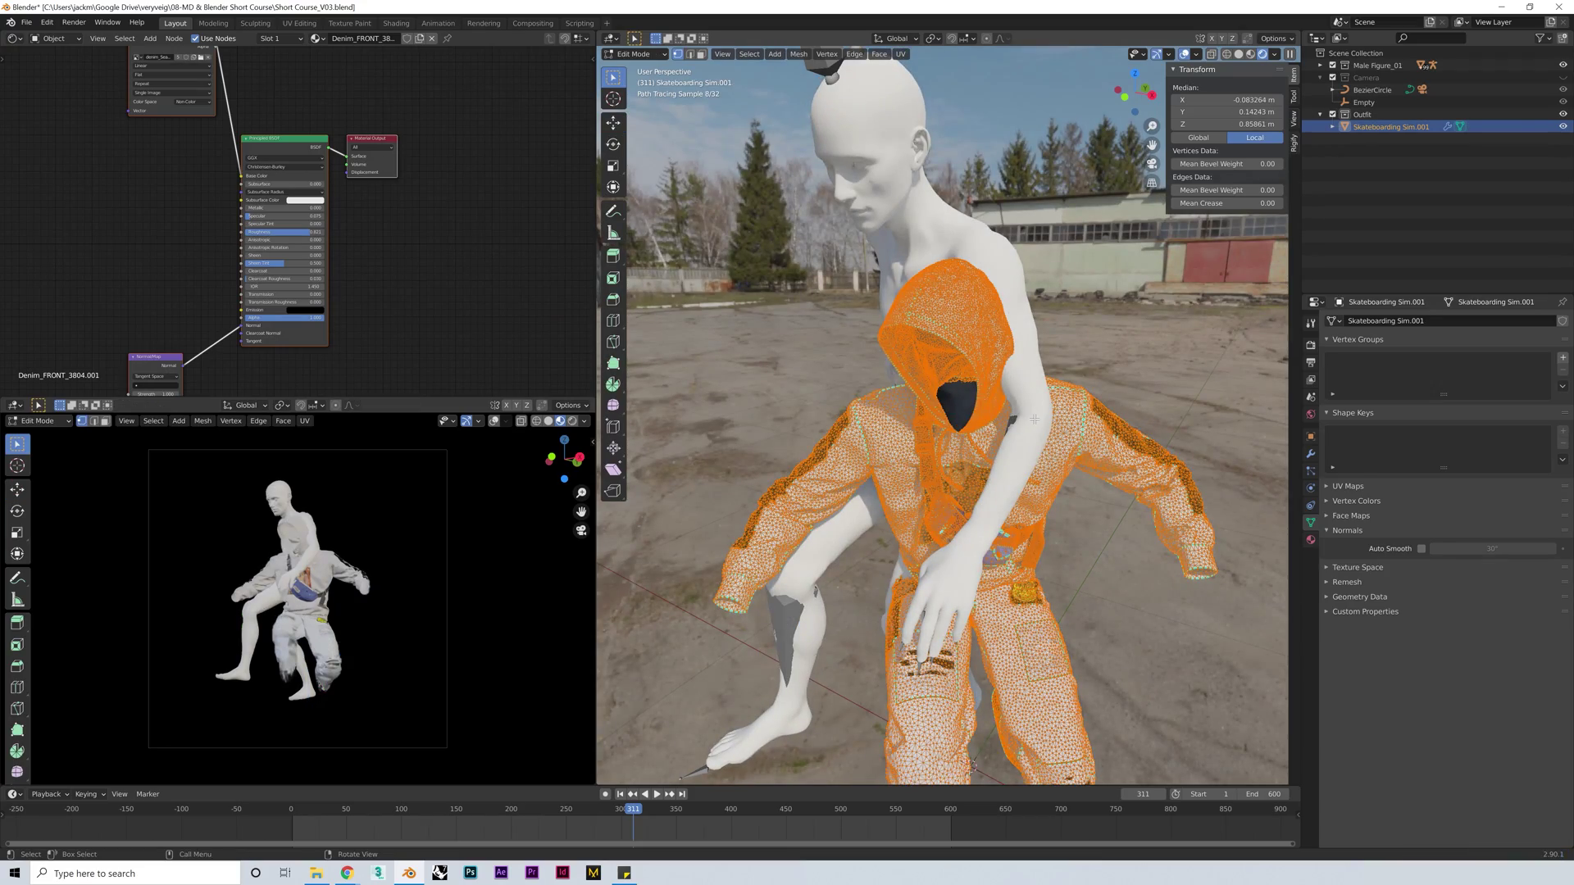
pyautogui.moveTo(1035, 419); pyautogui.dragTo(964, 410, button='middle')
pyautogui.scroll(3, 964, 410)
pyautogui.scroll(1, 964, 474)
pyautogui.keyDown('shift'); pyautogui.moveTo(984, 633); pyautogui.dragTo(930, 396, button='middle'); pyautogui.keyUp('shift')
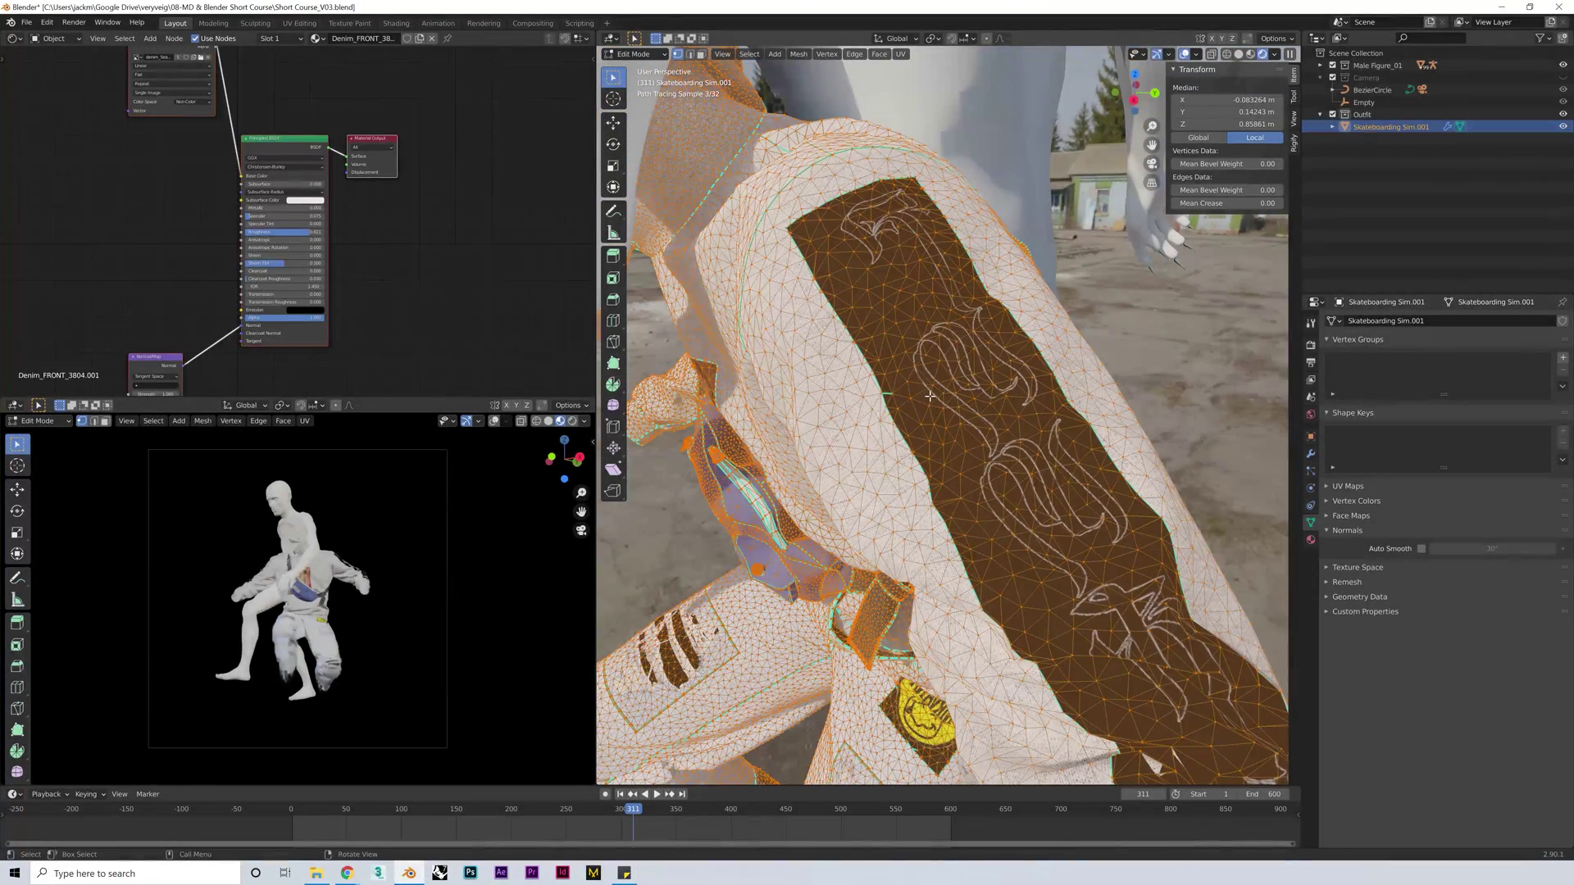
pyautogui.press('3')
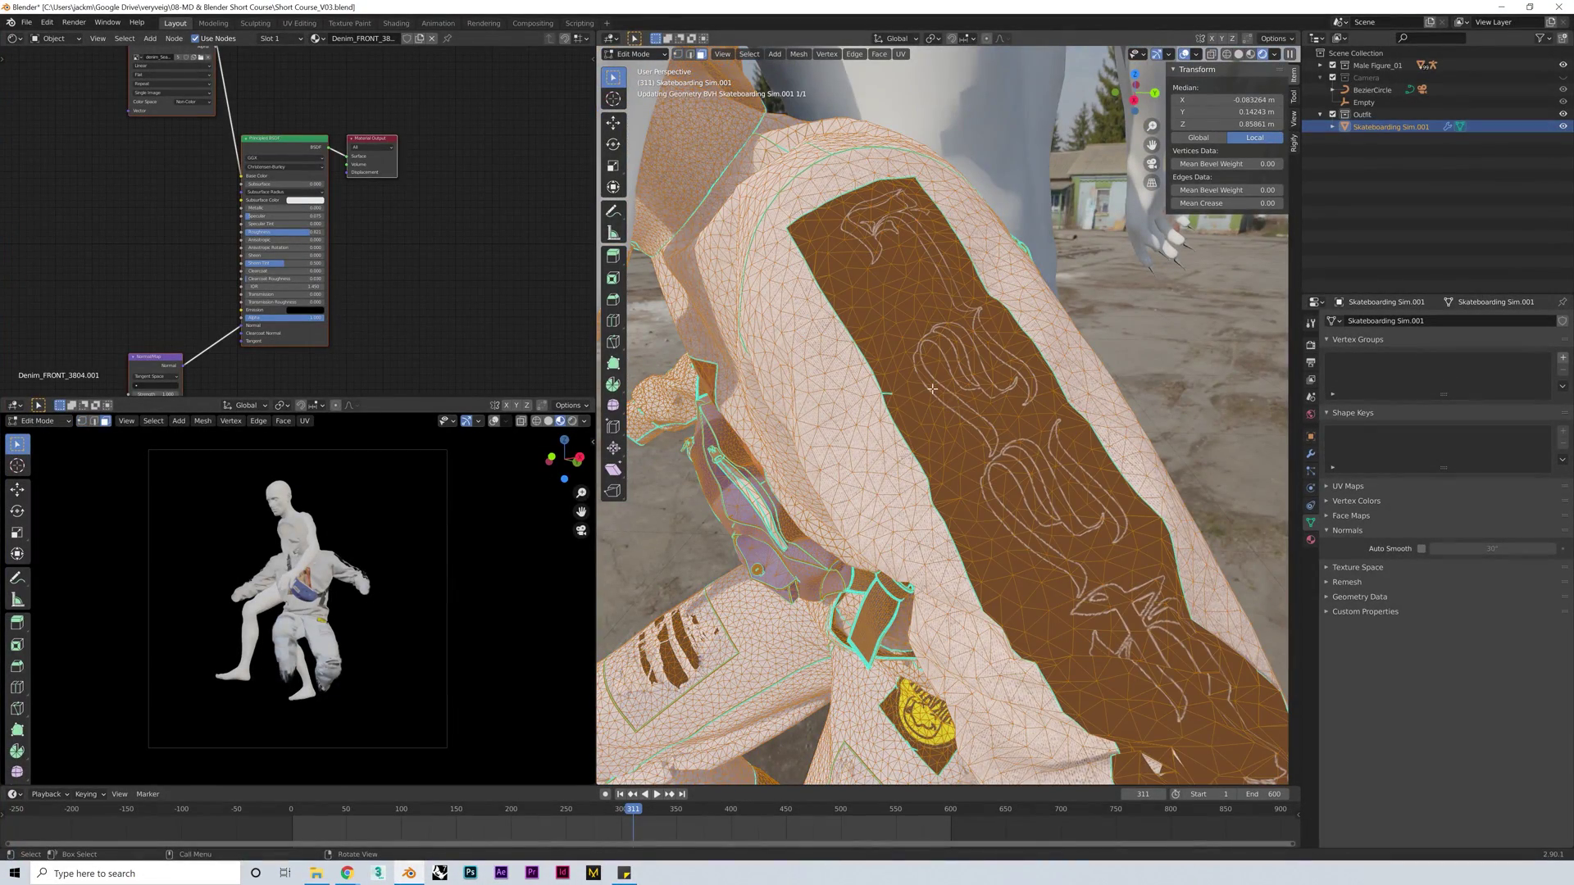
pyautogui.click(935, 345)
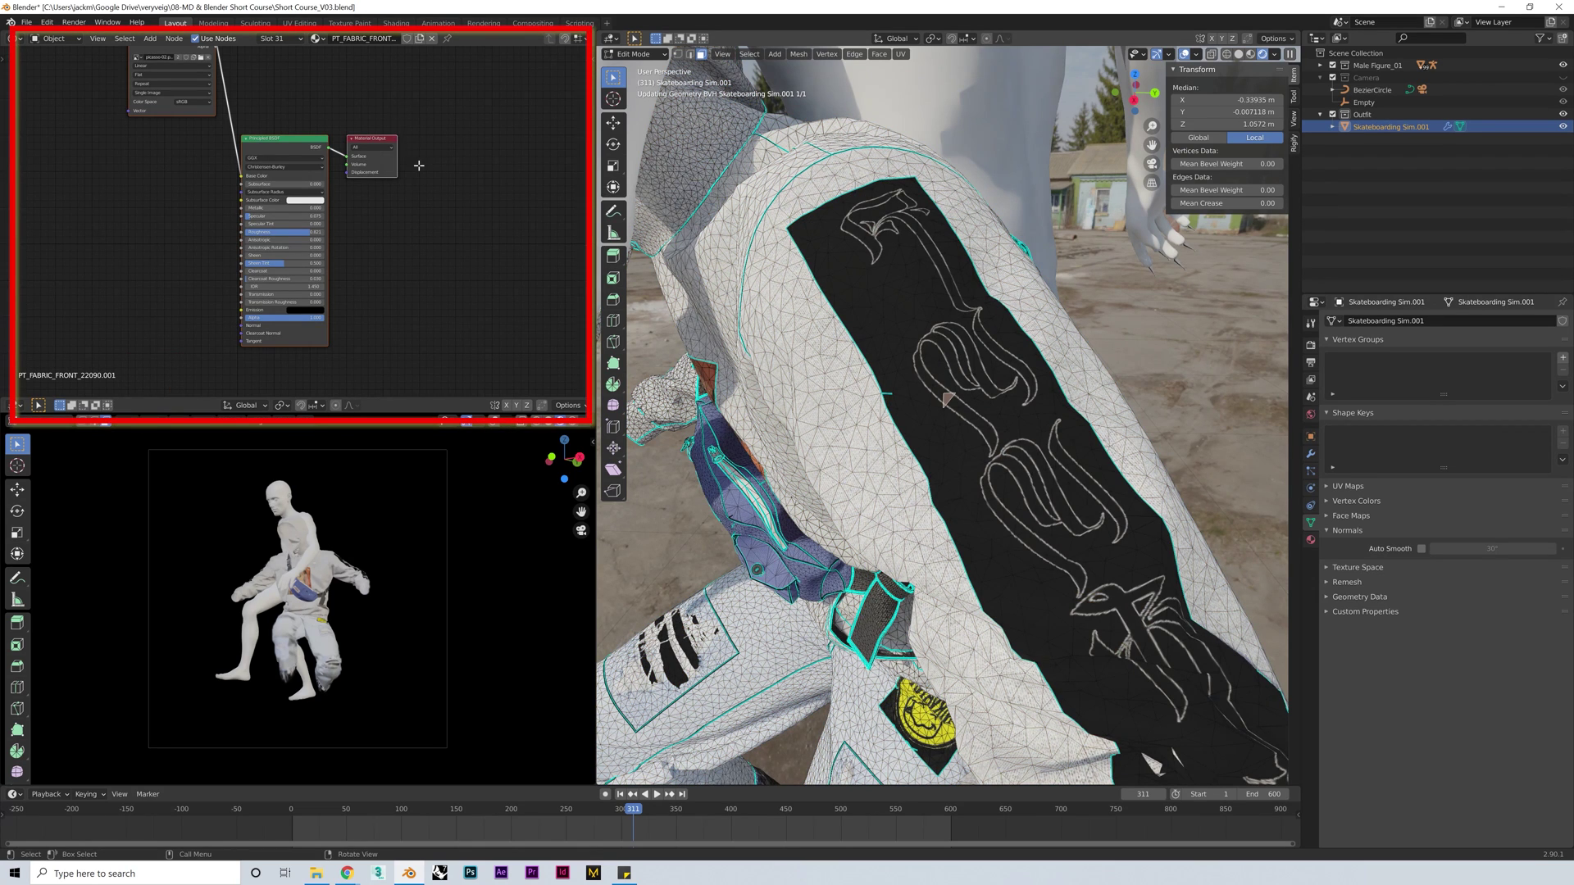
# Move the sleeve logo's image texture node beside the Principled BSDF and connect its Alpha output to the shader's Alpha input
pyautogui.press('Home')
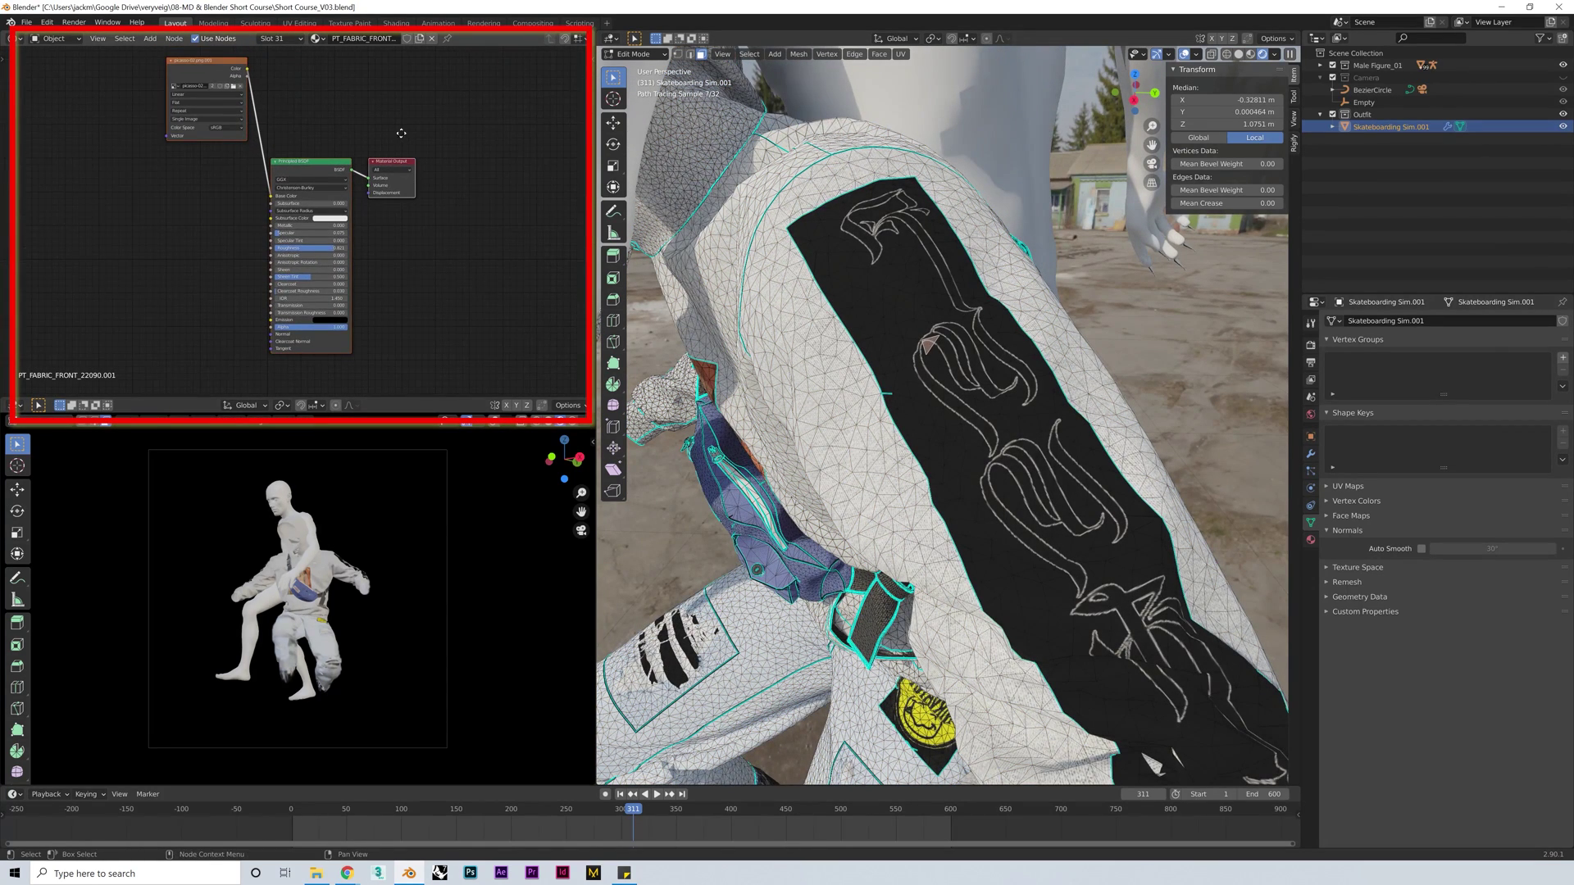
pyautogui.moveTo(395, 129); pyautogui.dragTo(398, 167, button='middle')
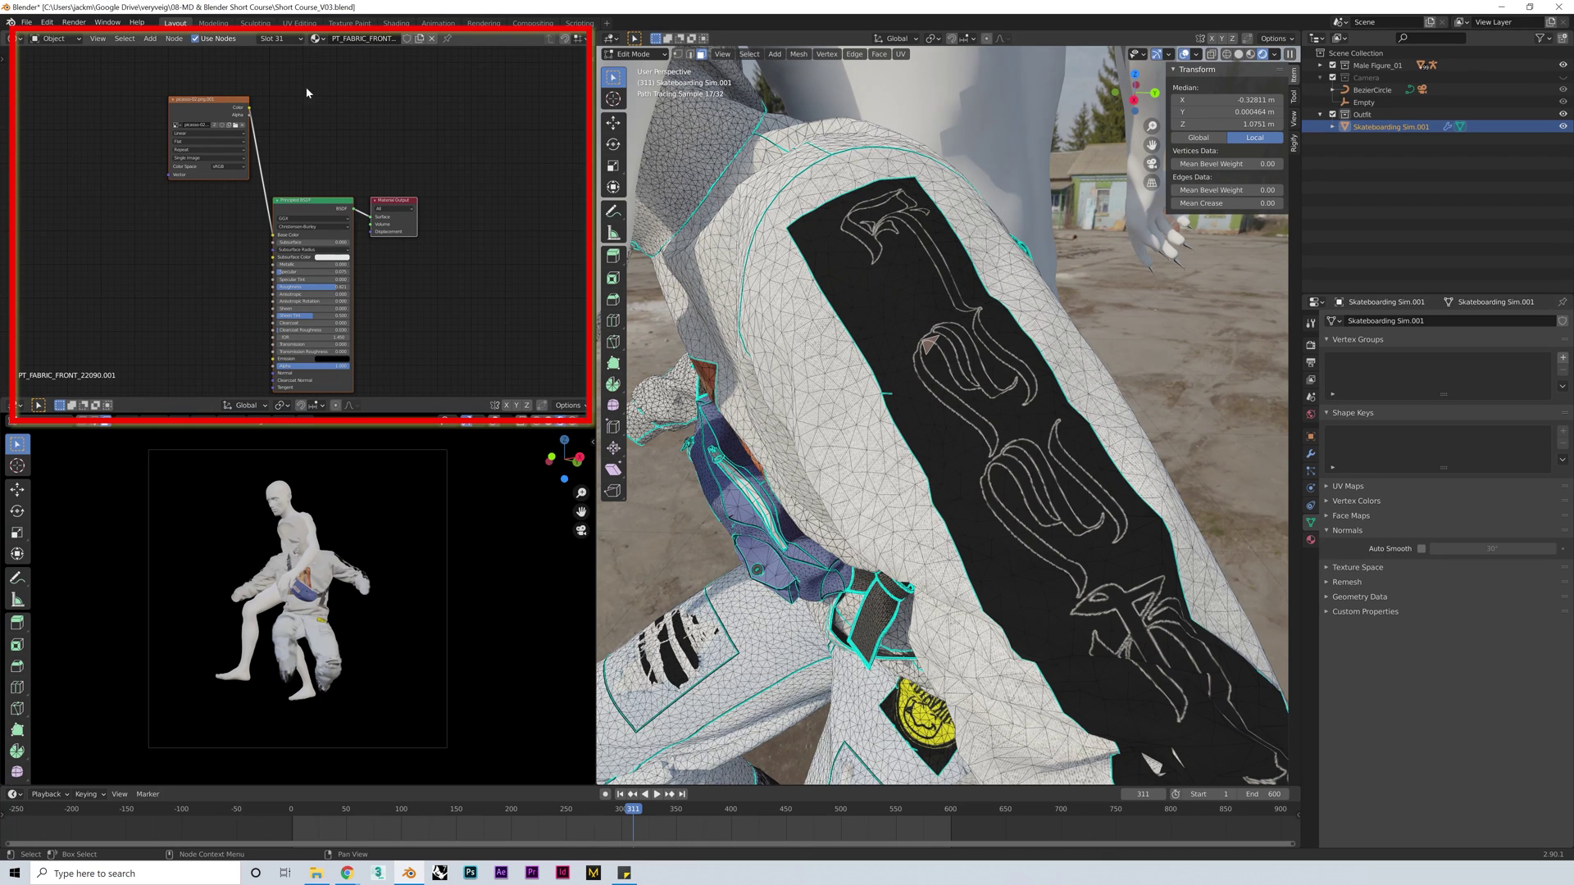
pyautogui.moveTo(202, 109); pyautogui.dragTo(190, 237)
pyautogui.click(238, 106)
pyautogui.moveTo(229, 264); pyautogui.dragTo(276, 202, button='middle')
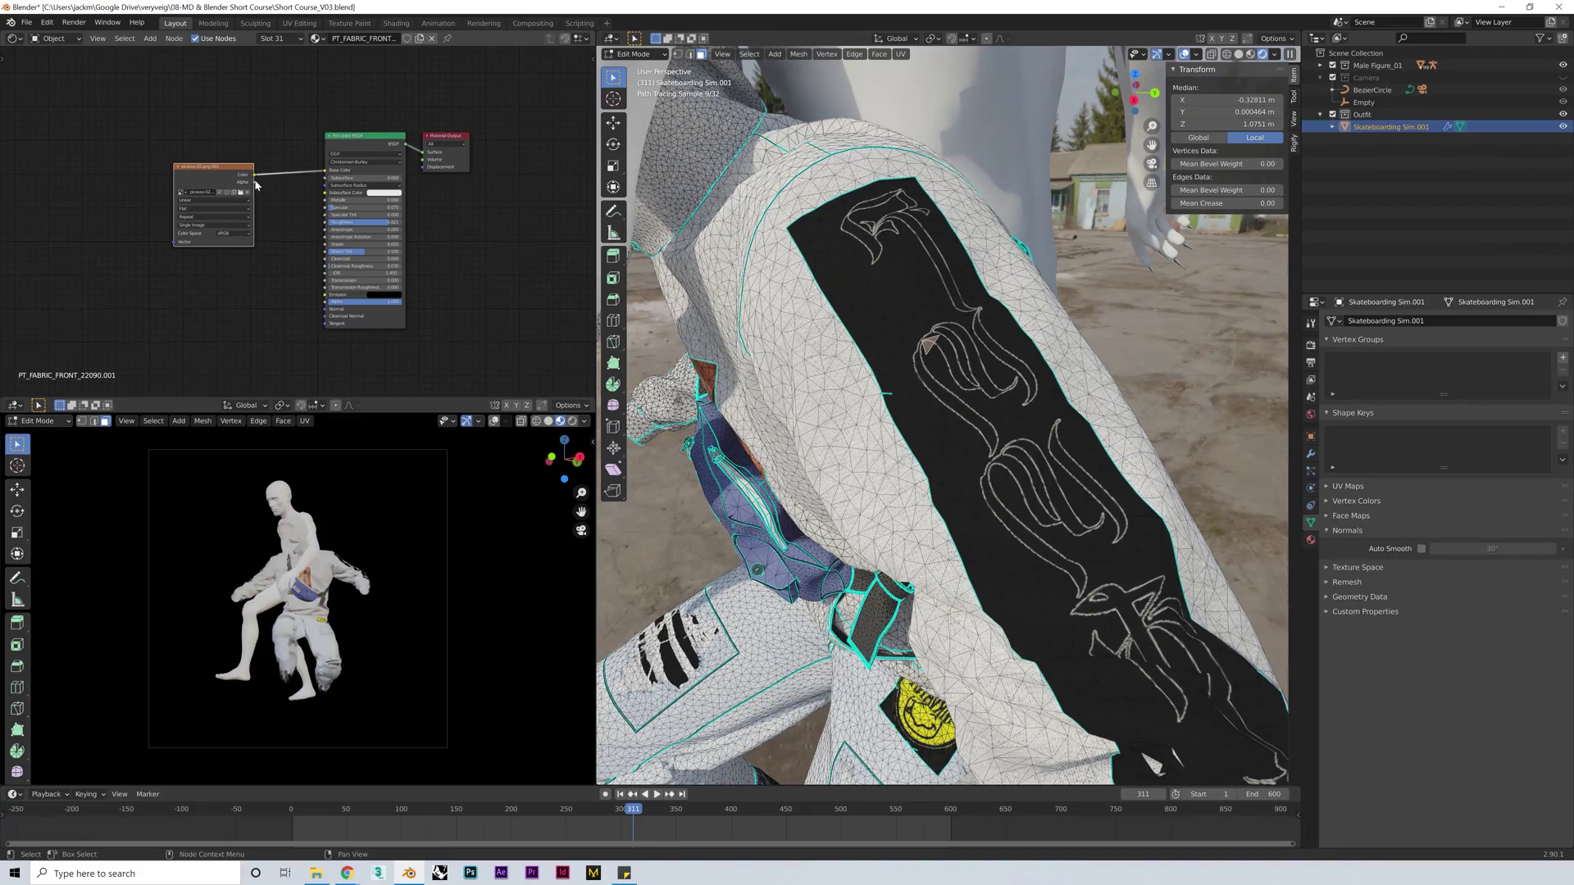
pyautogui.moveTo(254, 182); pyautogui.dragTo(329, 303)
pyautogui.moveTo(1025, 500); pyautogui.dragTo(1042, 369, button='middle')
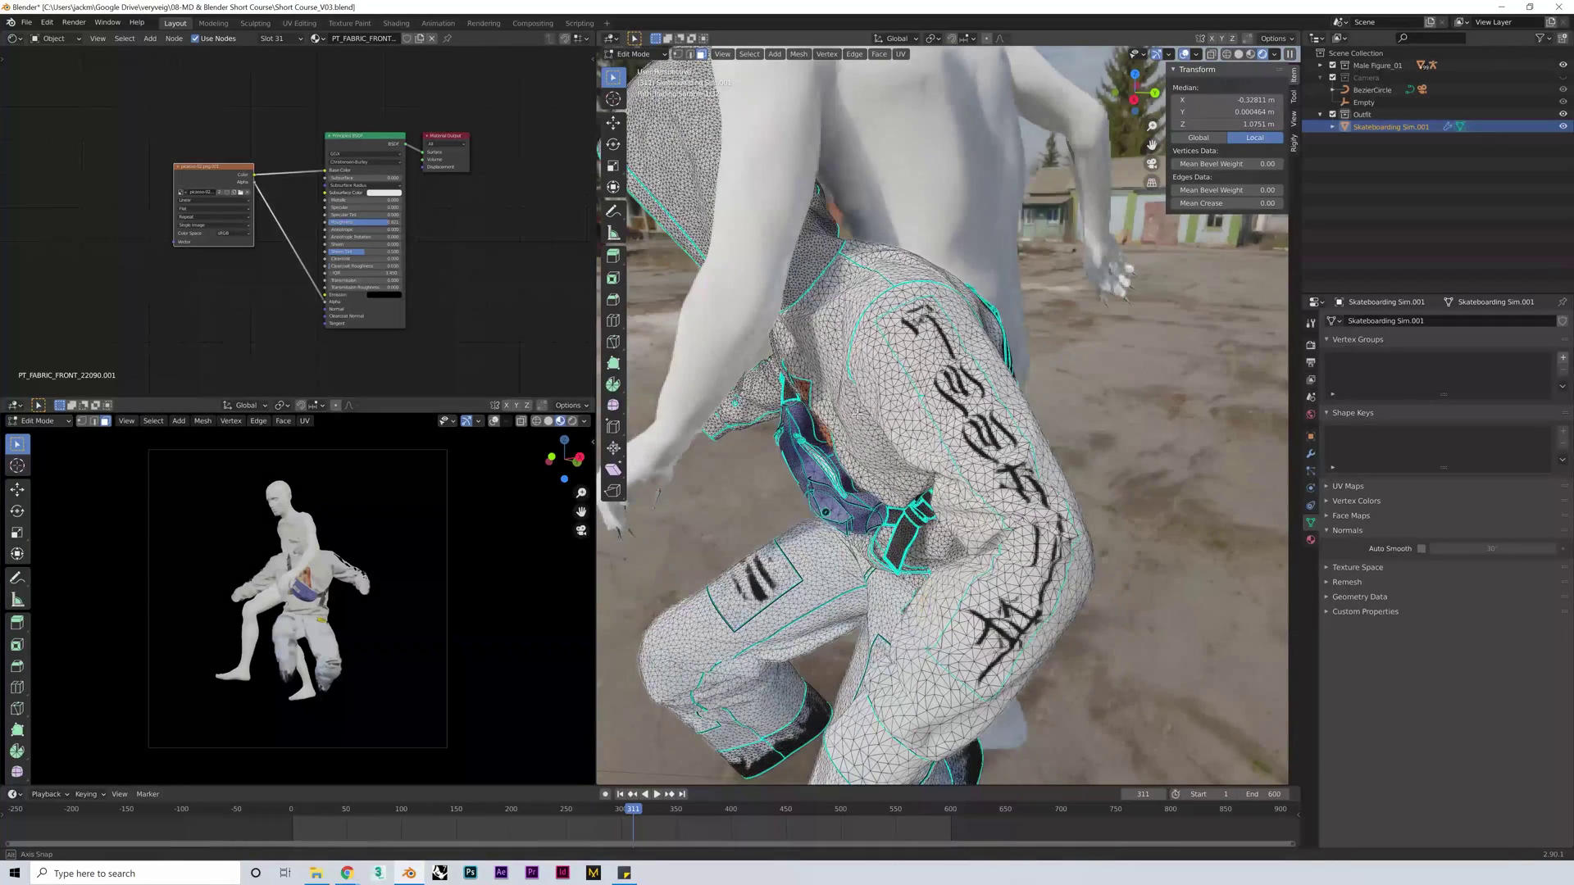
# Rename the sleeve logo's material as Hoody_Sleeve Logo
pyautogui.doubleClick(399, 38)
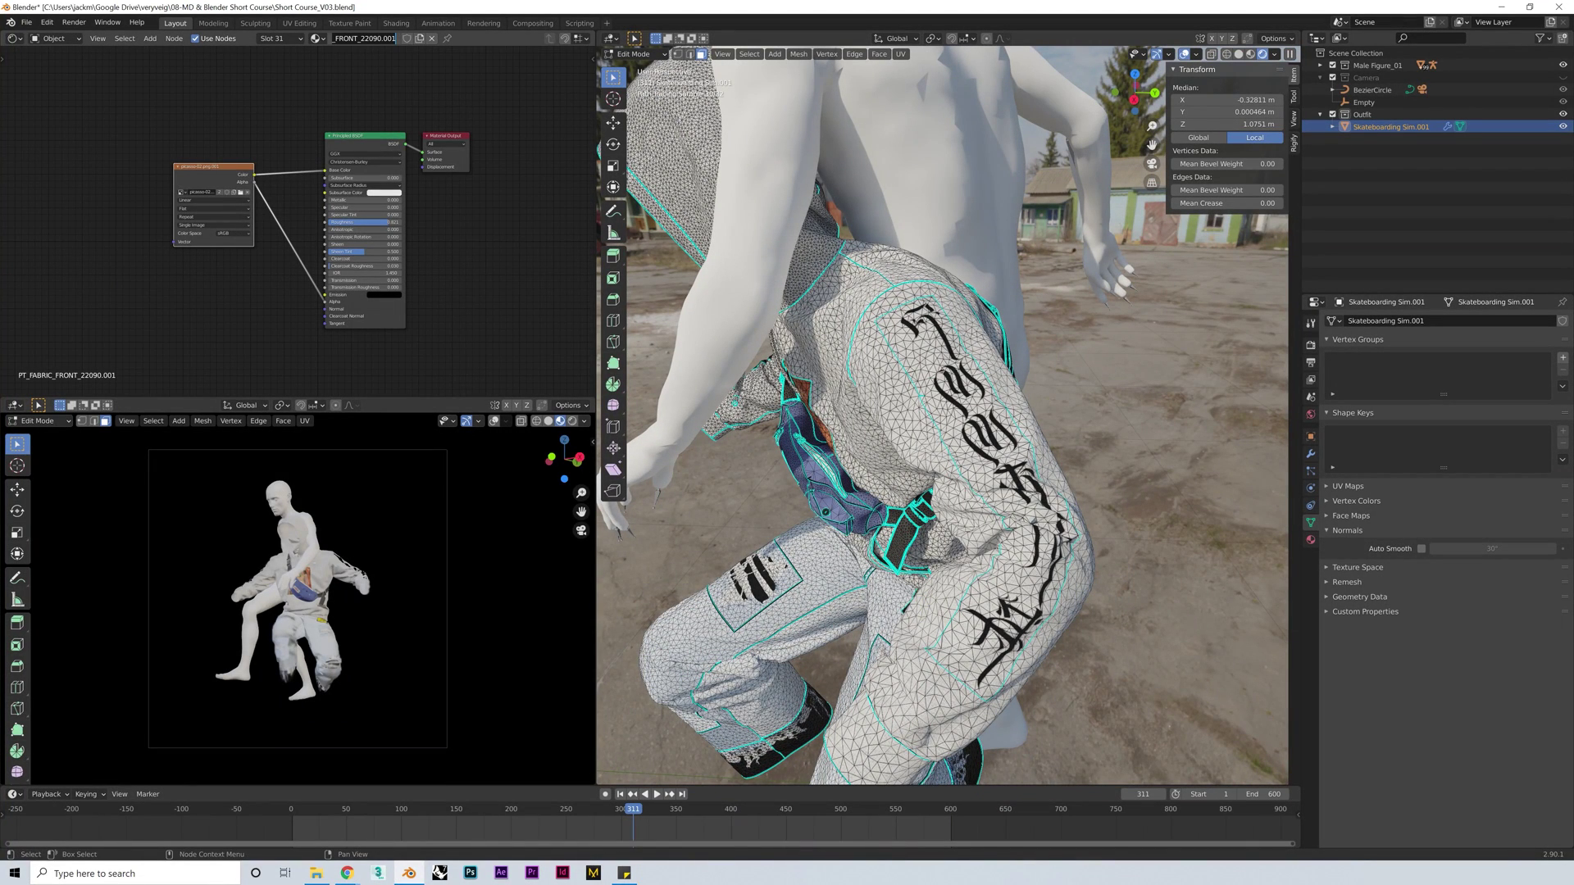
pyautogui.write('Hoody_Sleeve Logo')
pyautogui.press('Return')
# Select a face on the other sleeve's logo strip and replace its material with Hoody_Sleeve Logo
pyautogui.moveTo(672, 361); pyautogui.dragTo(880, 428, button='middle')
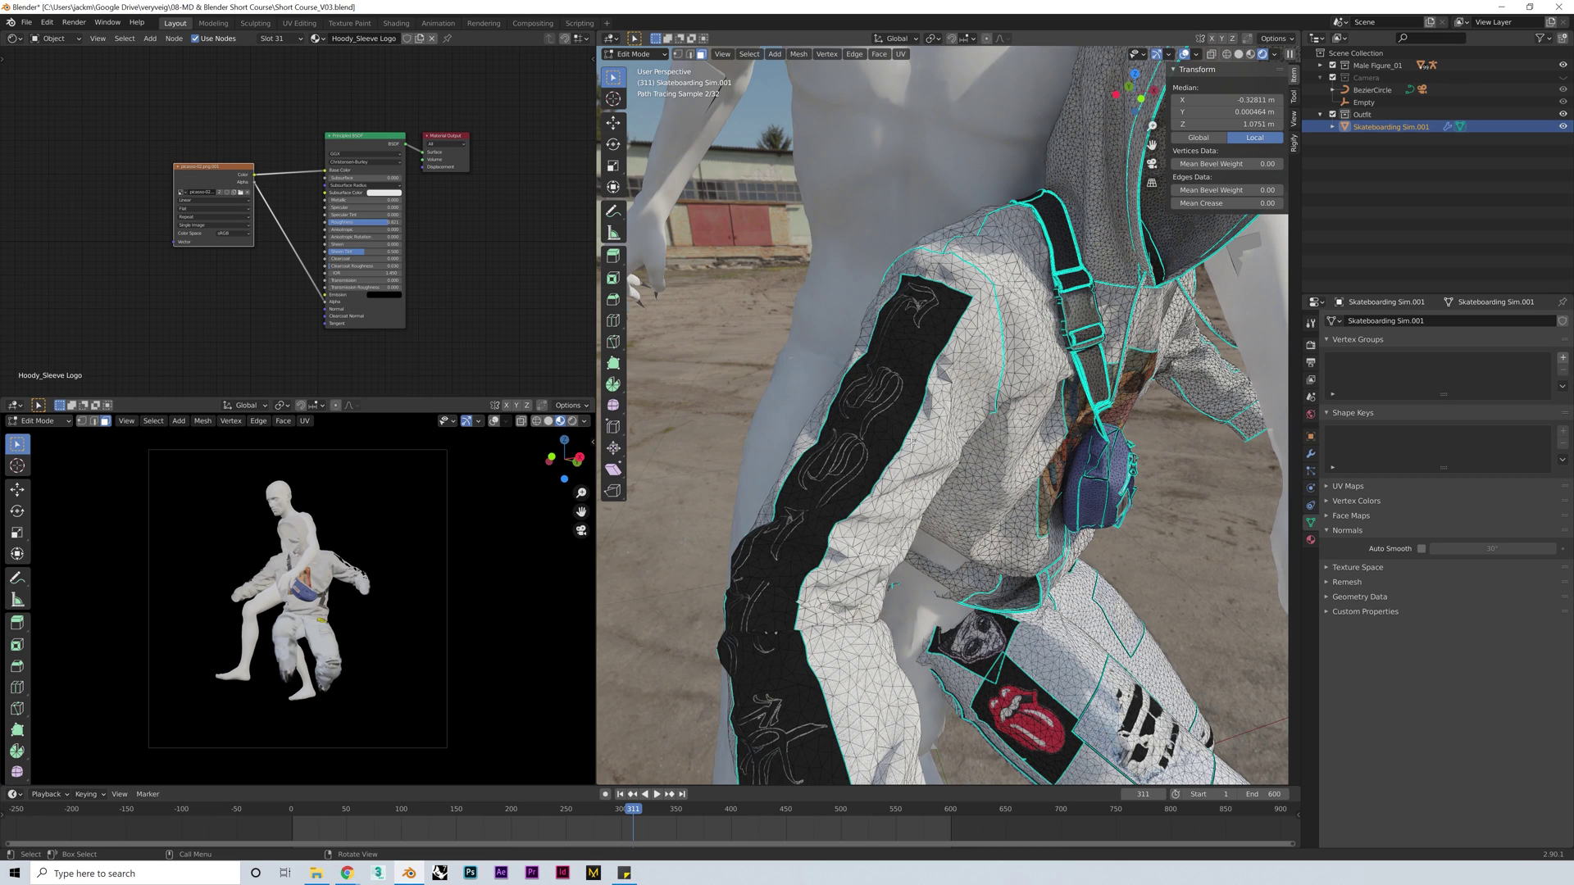
pyautogui.click(900, 429)
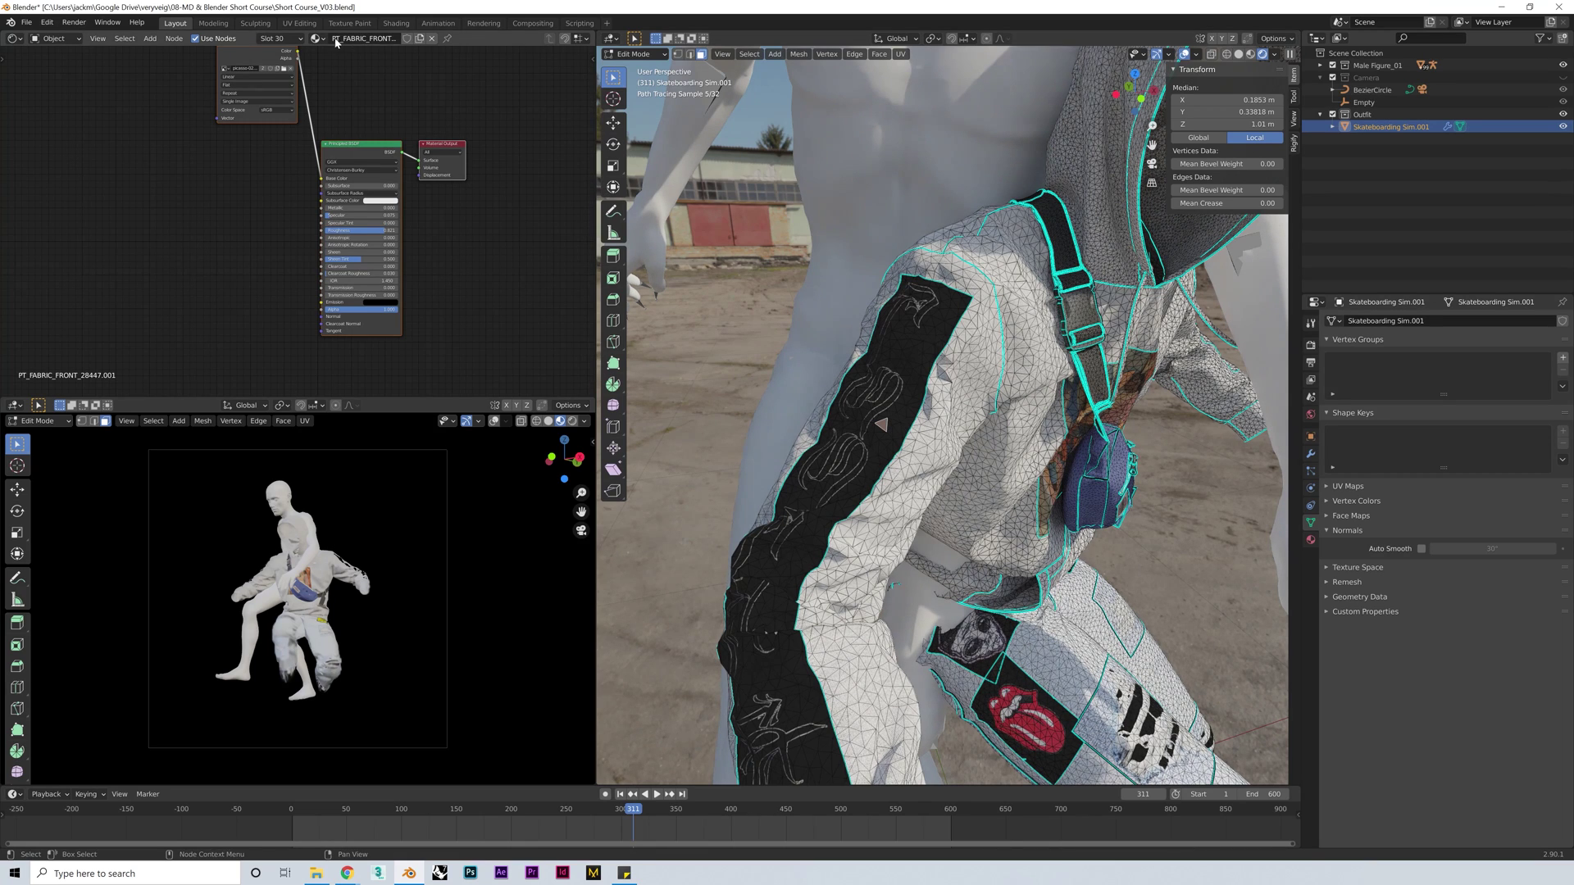
pyautogui.click(320, 38)
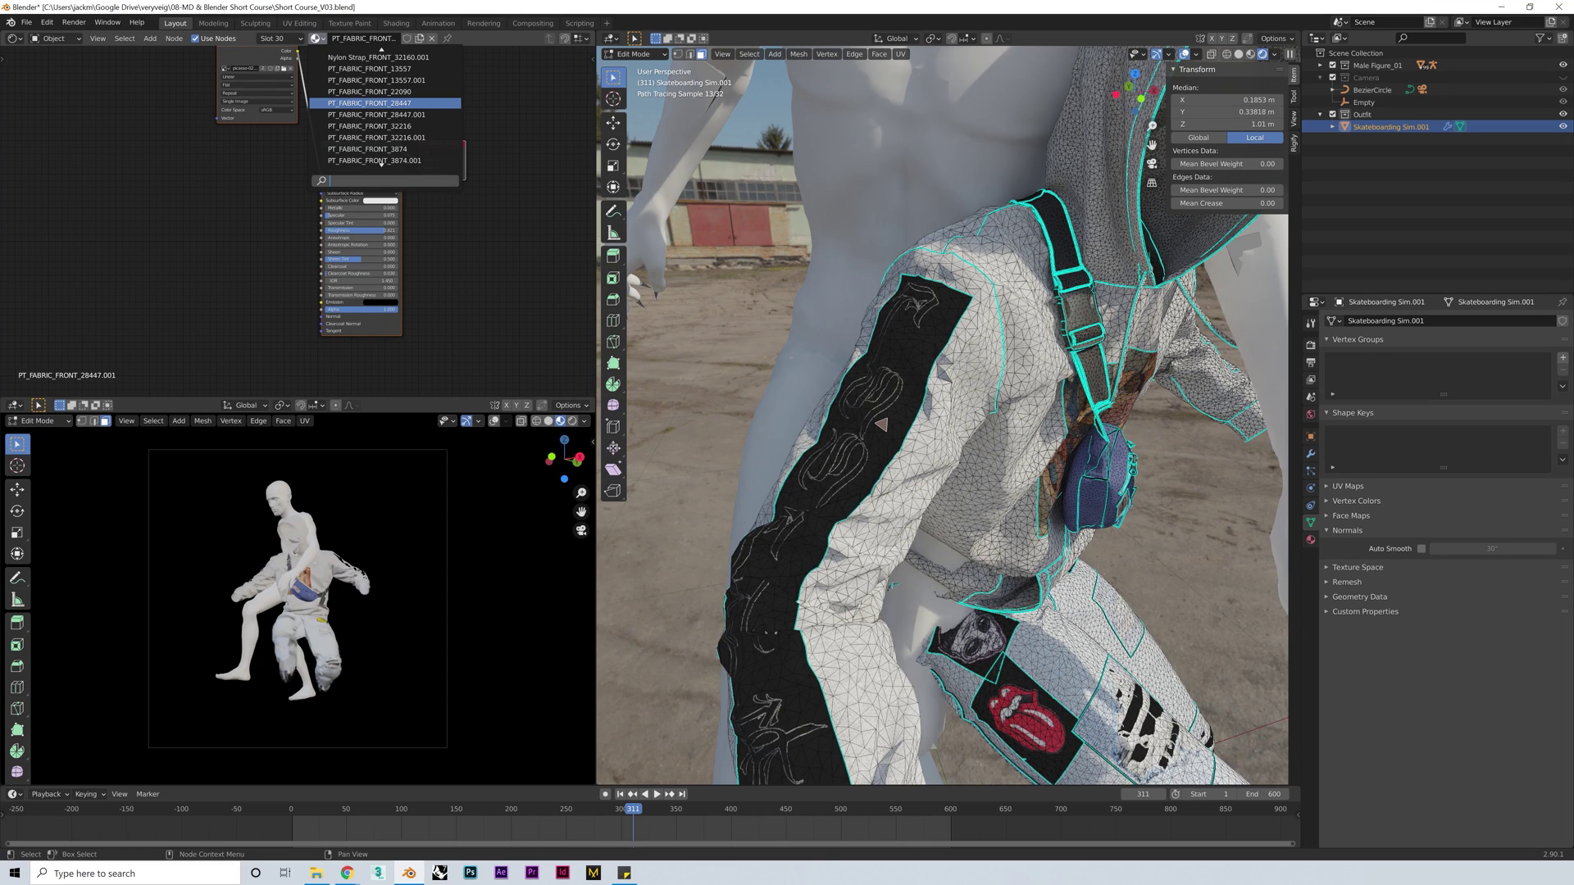
pyautogui.write('hoo')
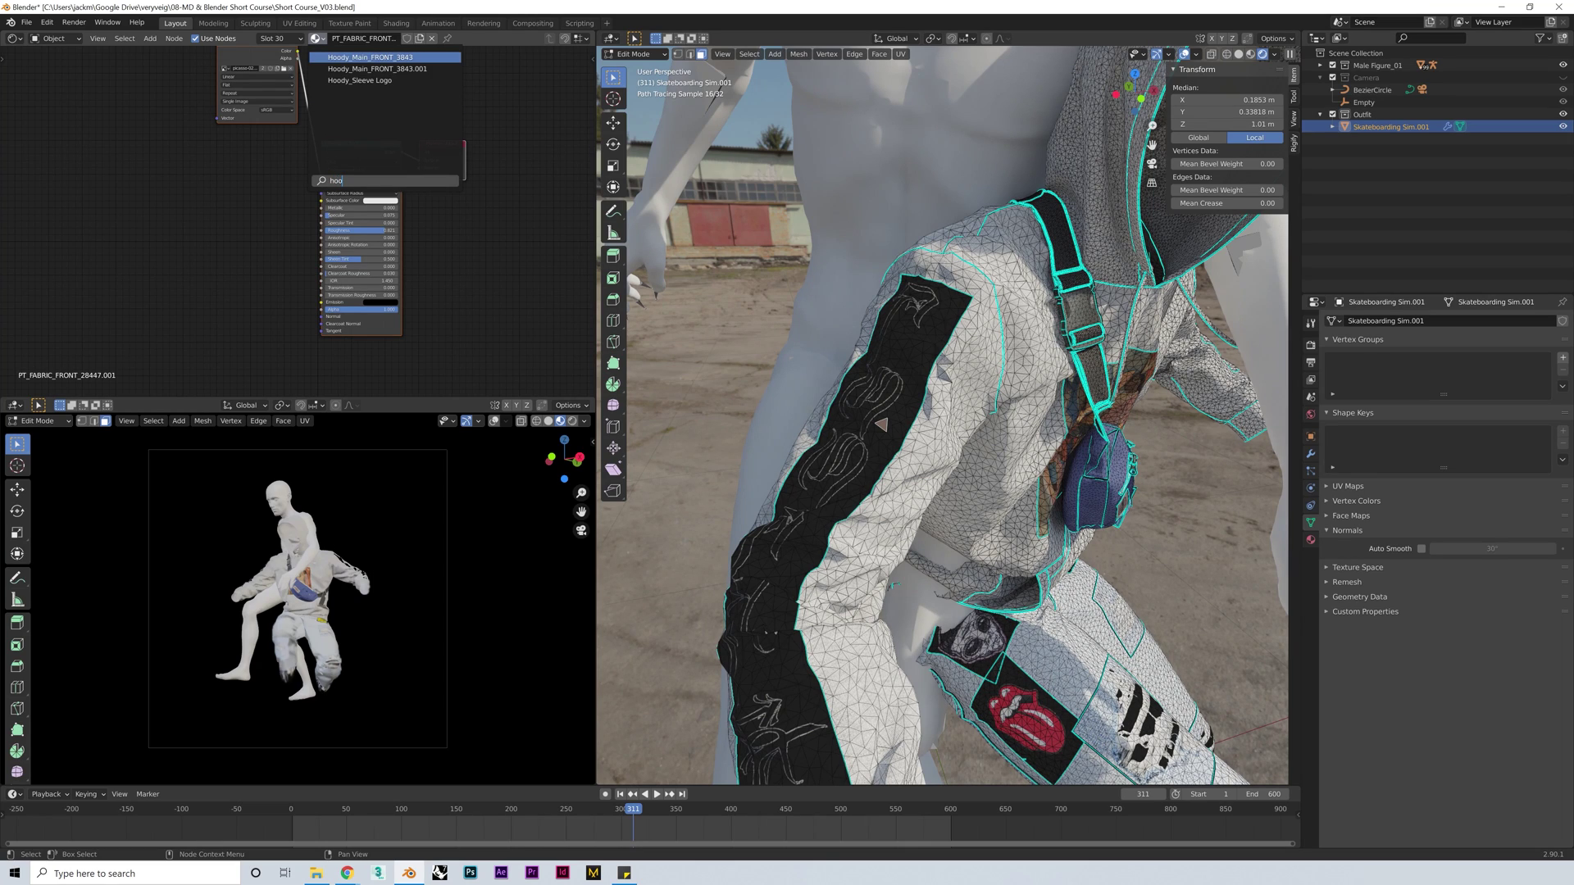
pyautogui.press('Down')
pyautogui.press('Down')
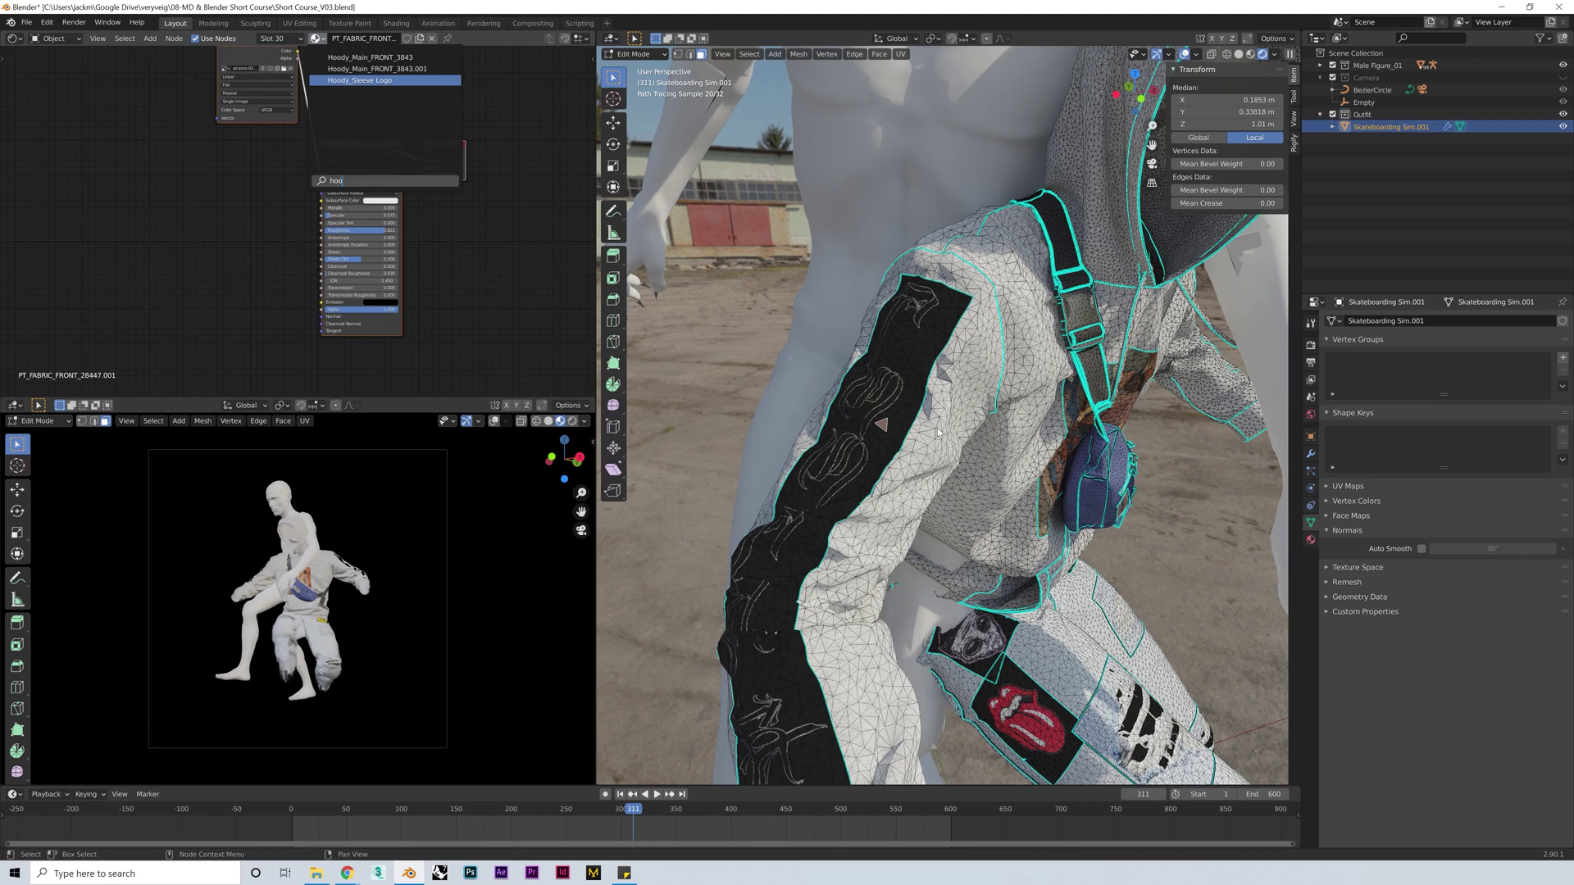
pyautogui.press('Return')
# Select the red lips patch on the trousers and connect its image texture's Alpha to the Principled BSDF's Alpha
pyautogui.moveTo(939, 433); pyautogui.dragTo(985, 515, button='middle')
pyautogui.scroll(4, 985, 515)
pyautogui.click(968, 498)
pyautogui.moveTo(287, 123); pyautogui.dragTo(287, 188, button='middle')
pyautogui.moveTo(255, 98); pyautogui.dragTo(341, 291)
pyautogui.scroll(4, 959, 502)
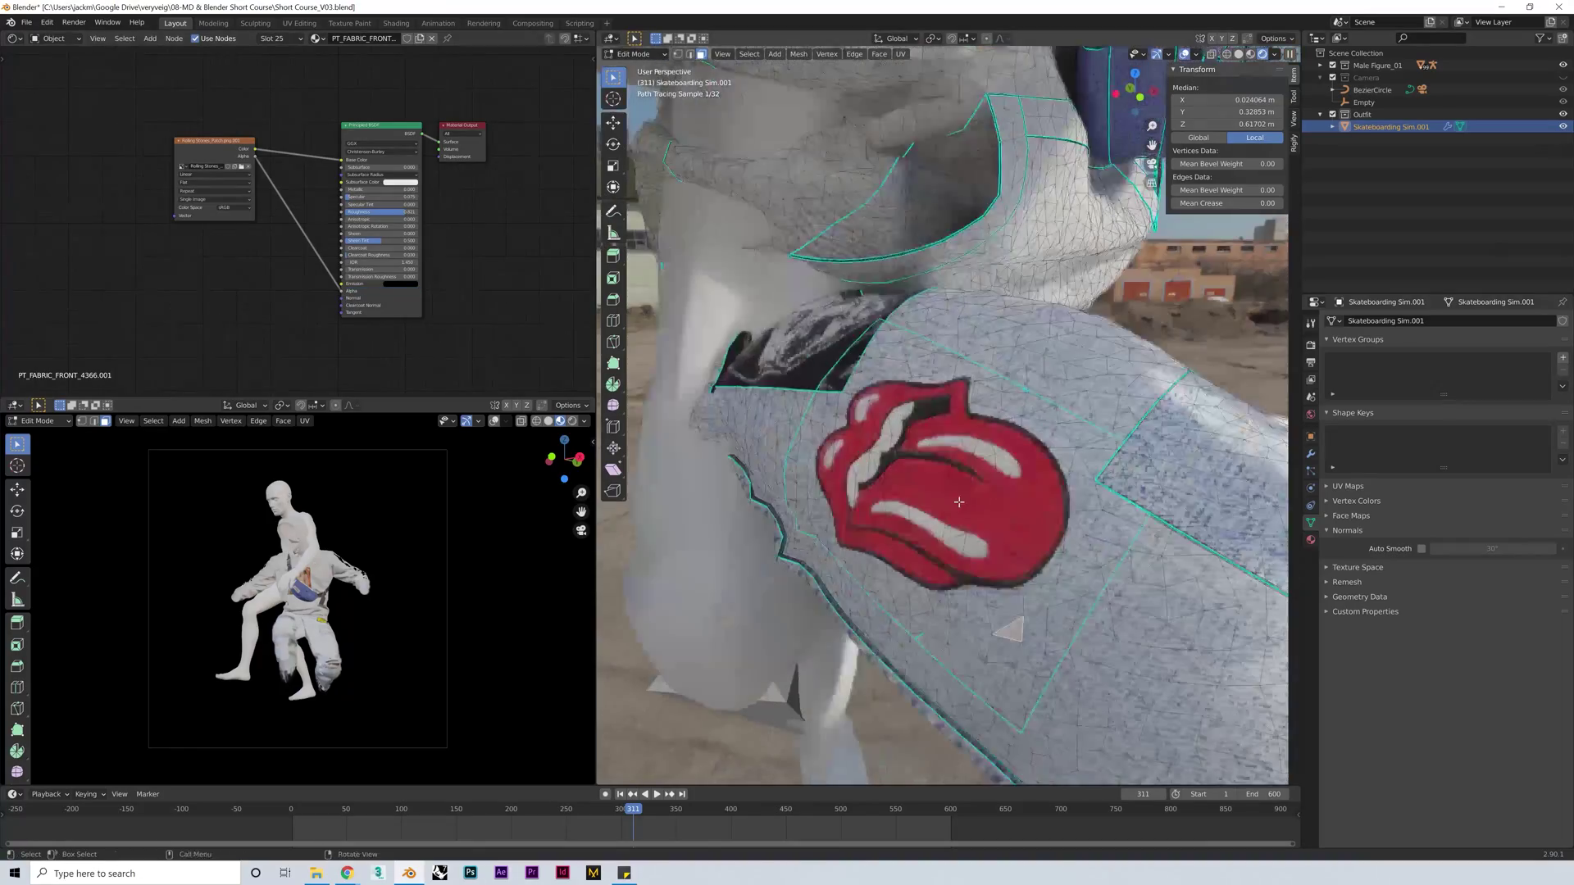
# Connect the image texture's Alpha to the shader's Alpha for the black illustrated patch above the lips and for another trouser patch
pyautogui.moveTo(279, 86); pyautogui.dragTo(233, 149)
pyautogui.moveTo(287, 188); pyautogui.dragTo(295, 137, button='middle')
pyautogui.moveTo(285, 112); pyautogui.dragTo(354, 300)
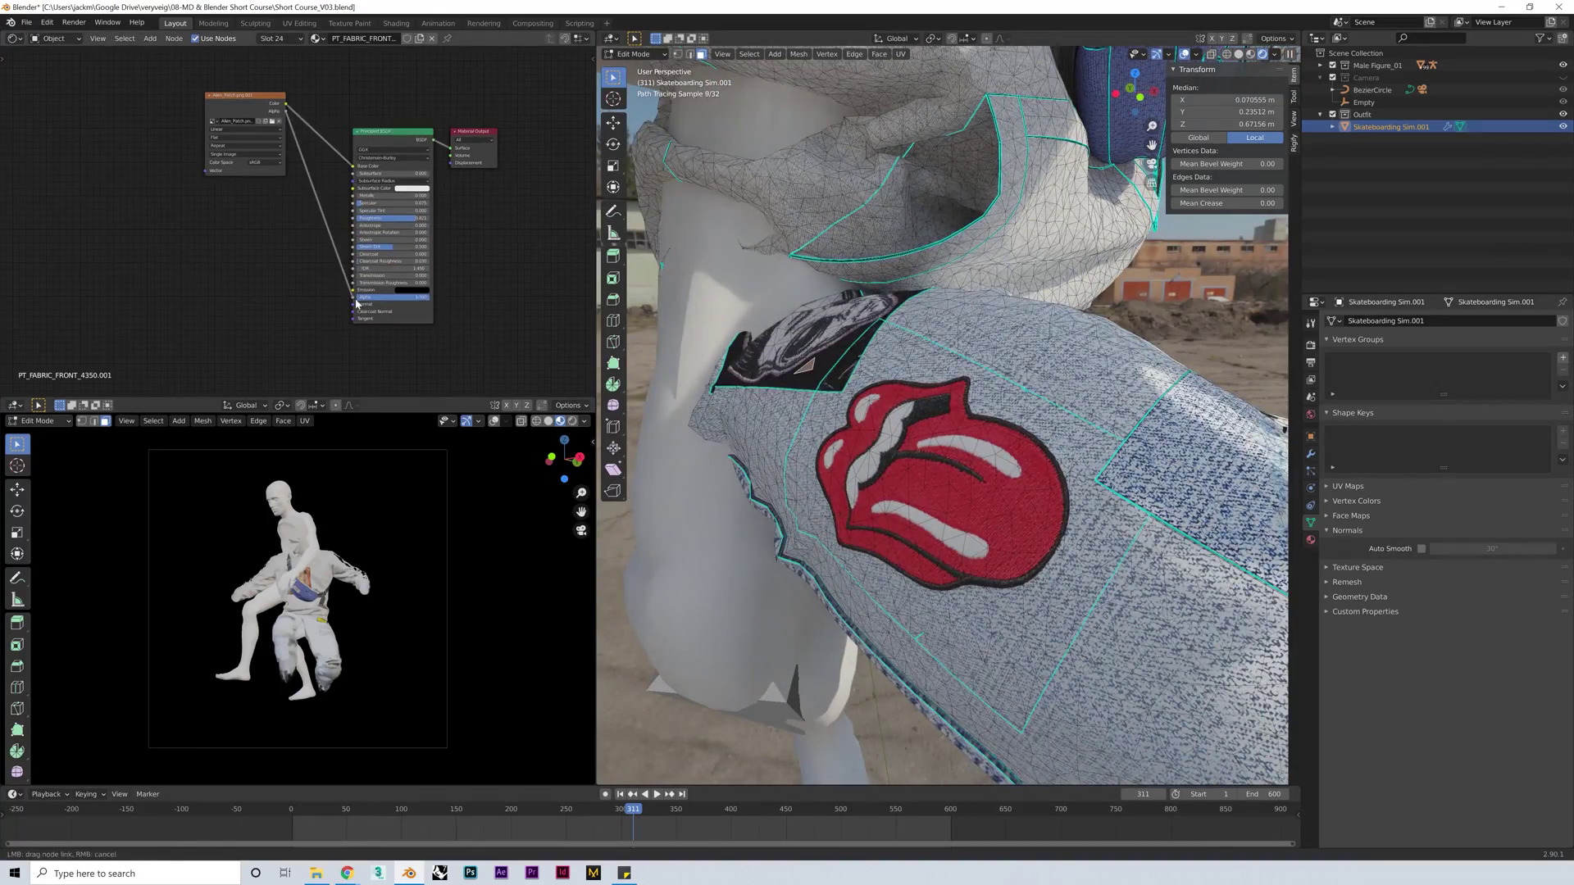
pyautogui.moveTo(385, 134); pyautogui.dragTo(369, 131)
pyautogui.moveTo(738, 385); pyautogui.dragTo(948, 586, button='middle')
pyautogui.scroll(-3, 948, 586)
pyautogui.click(948, 582)
pyautogui.moveTo(327, 65); pyautogui.dragTo(354, 297)
# Rename the ripped knee patch's material as Denim Rip-02, and connect texture Alpha to shader Alpha for it and the frayed trouser hem
pyautogui.moveTo(738, 427); pyautogui.dragTo(852, 399, button='middle')
pyautogui.click(851, 399)
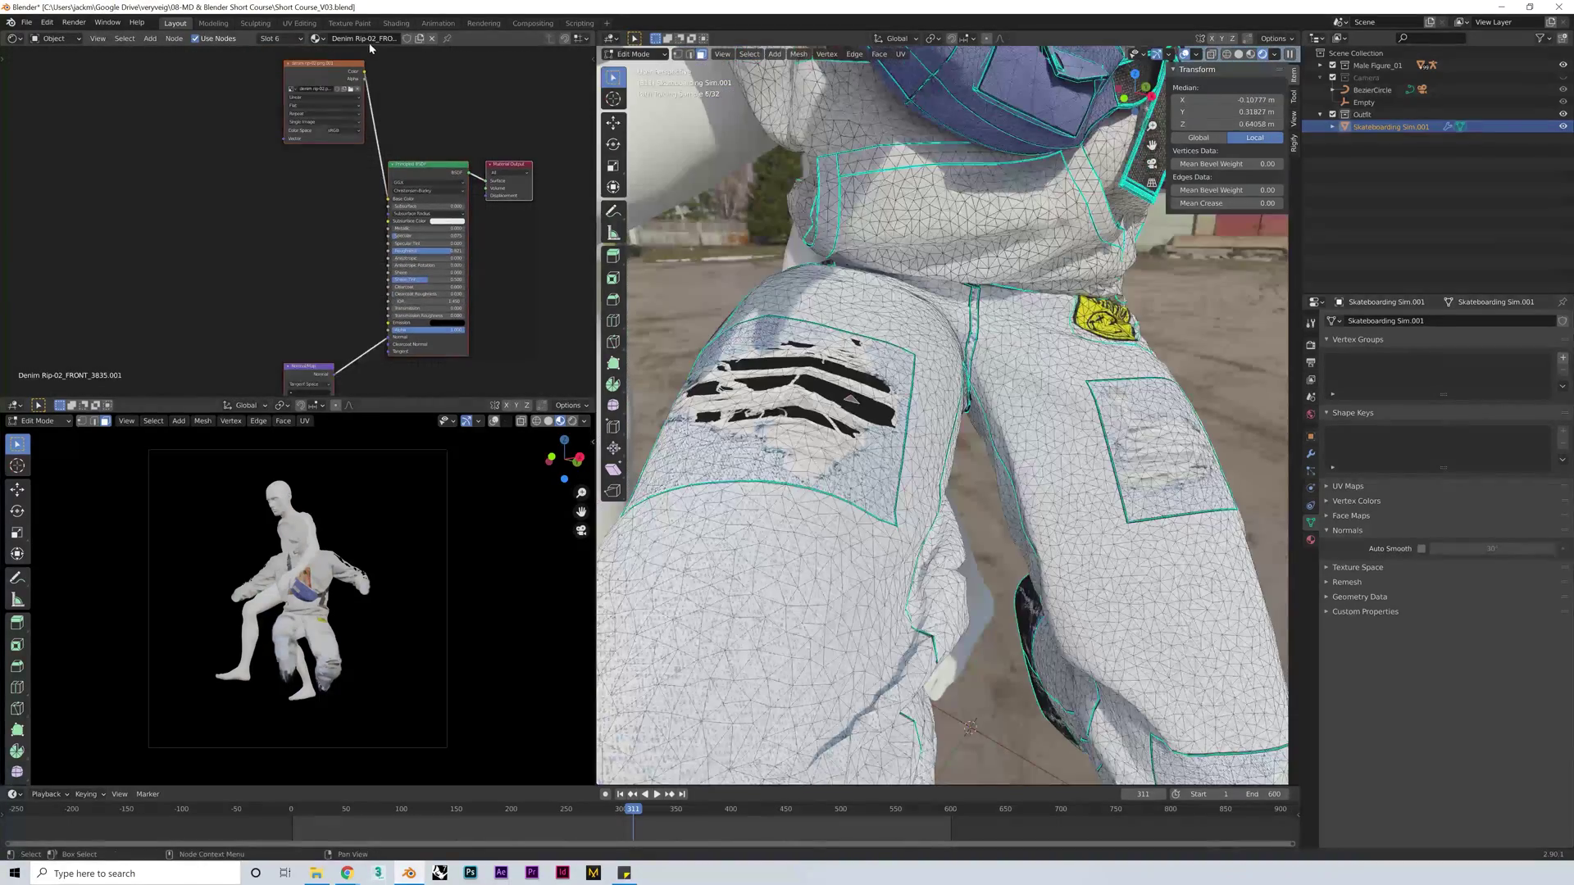
pyautogui.press('Return')
pyautogui.moveTo(345, 79); pyautogui.dragTo(290, 148)
pyautogui.moveTo(369, 238); pyautogui.dragTo(385, 190, button='middle')
pyautogui.moveTo(403, 290); pyautogui.dragTo(377, 274)
pyautogui.moveTo(326, 102); pyautogui.dragTo(403, 282)
pyautogui.moveTo(427, 341); pyautogui.dragTo(447, 316, button='middle')
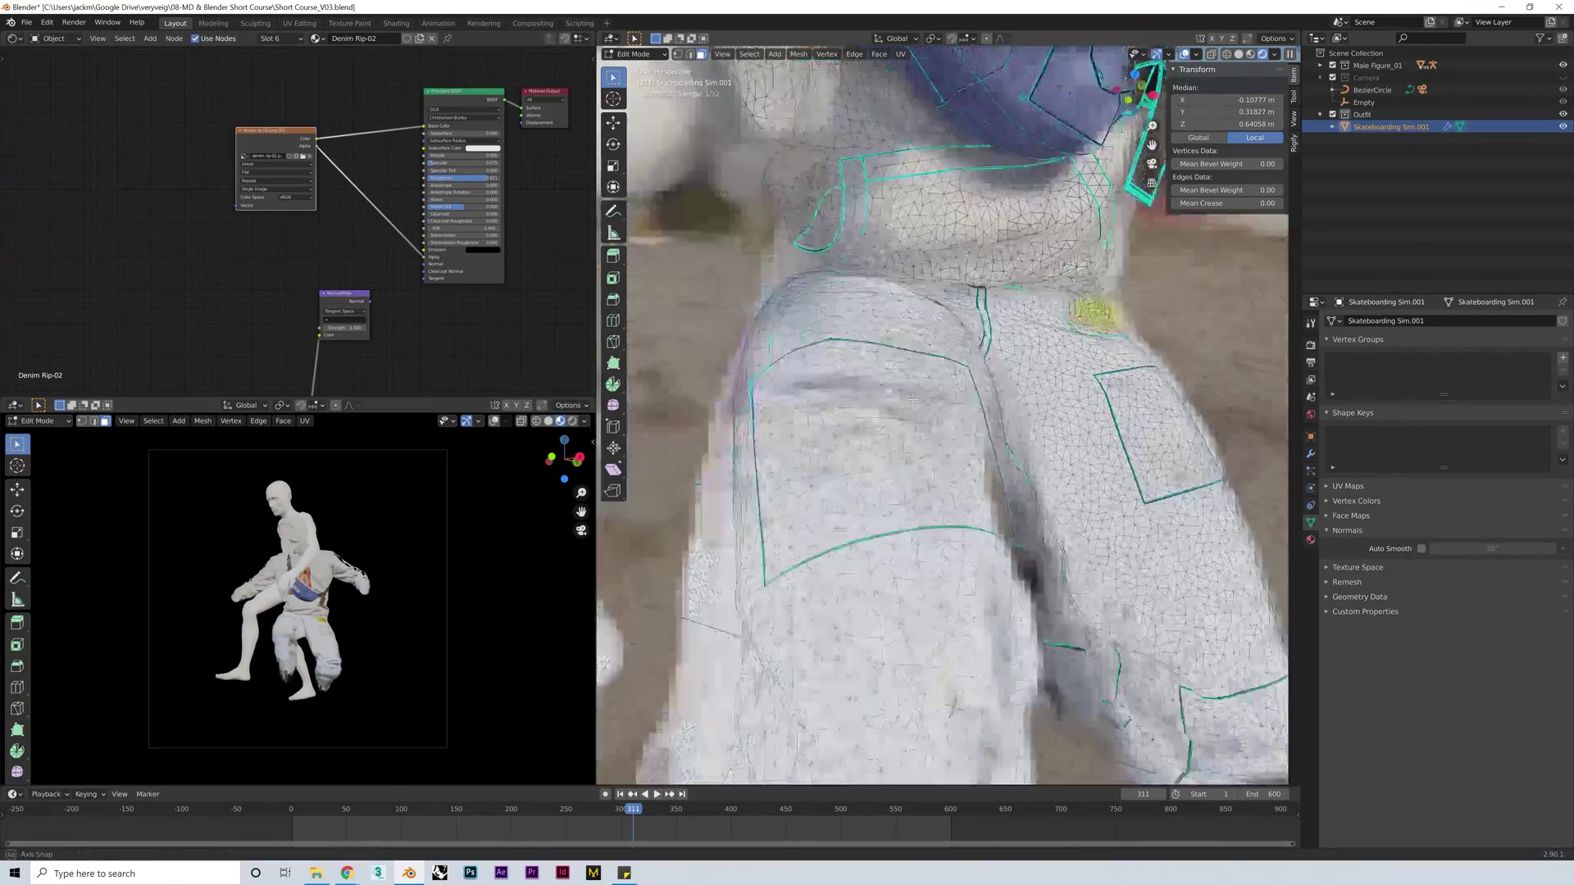
pyautogui.moveTo(828, 590); pyautogui.dragTo(895, 492, button='middle')
pyautogui.scroll(1, 873, 500)
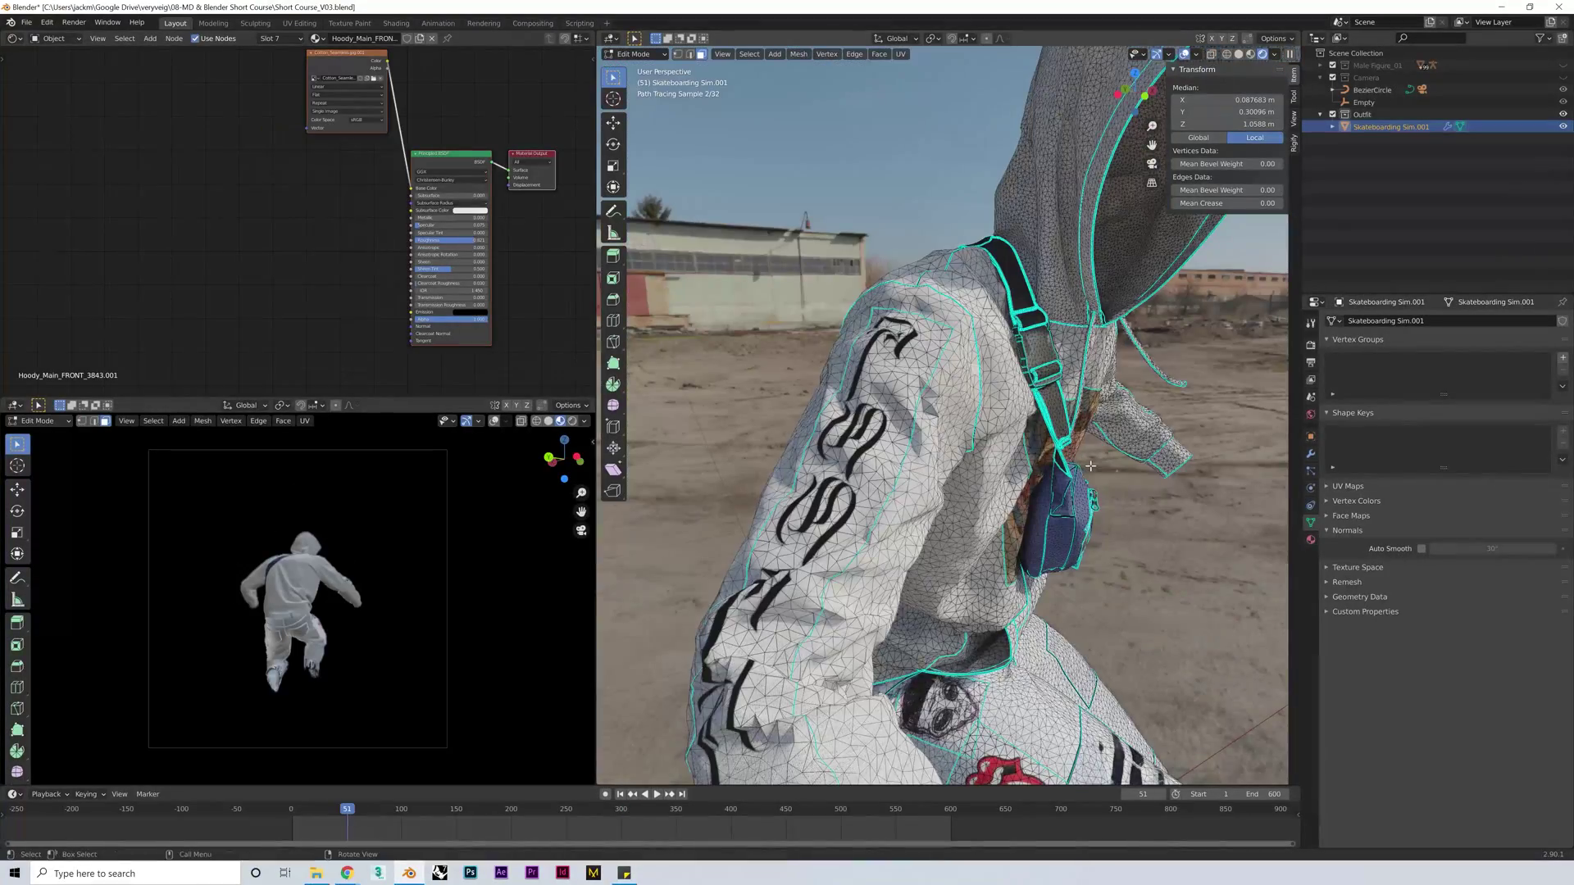
# Select the hoodie's chest print, hide the viewport overlays, and make its material glossier with higher Specular and lower Roughness
pyautogui.moveTo(918, 463); pyautogui.dragTo(907, 392, button='middle')
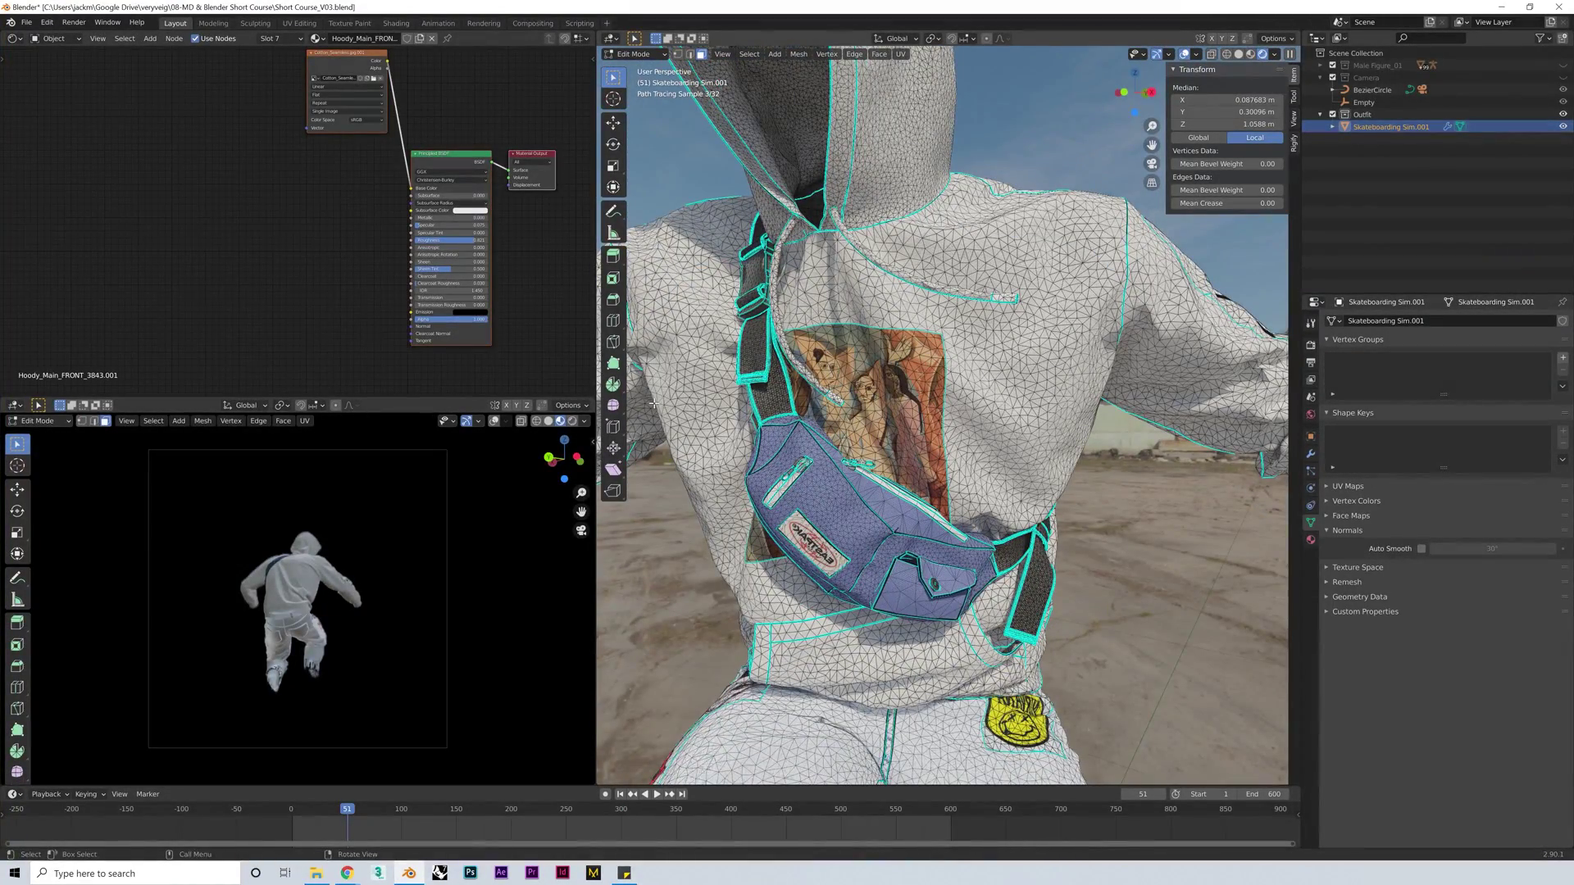
pyautogui.click(901, 379)
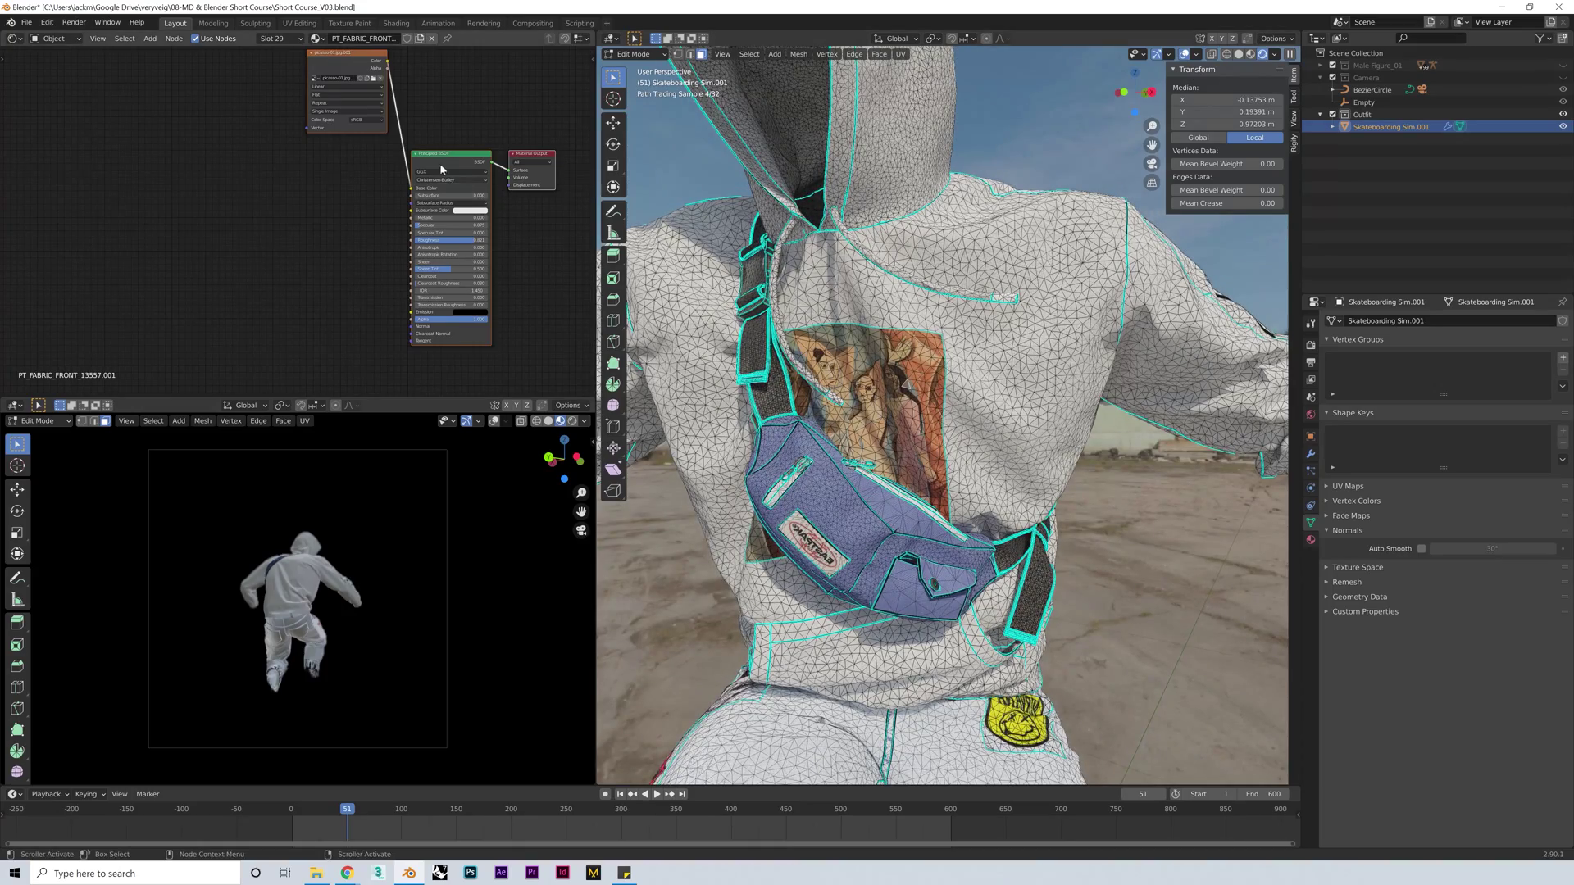
pyautogui.moveTo(348, 92); pyautogui.dragTo(285, 143)
pyautogui.moveTo(881, 385)
pyautogui.mouseDown(button='middle')
pyautogui.moveTo(833, 375)
pyautogui.moveTo(889, 434)
pyautogui.moveTo(853, 385)
pyautogui.moveTo(845, 336)
pyautogui.mouseUp(button='middle')
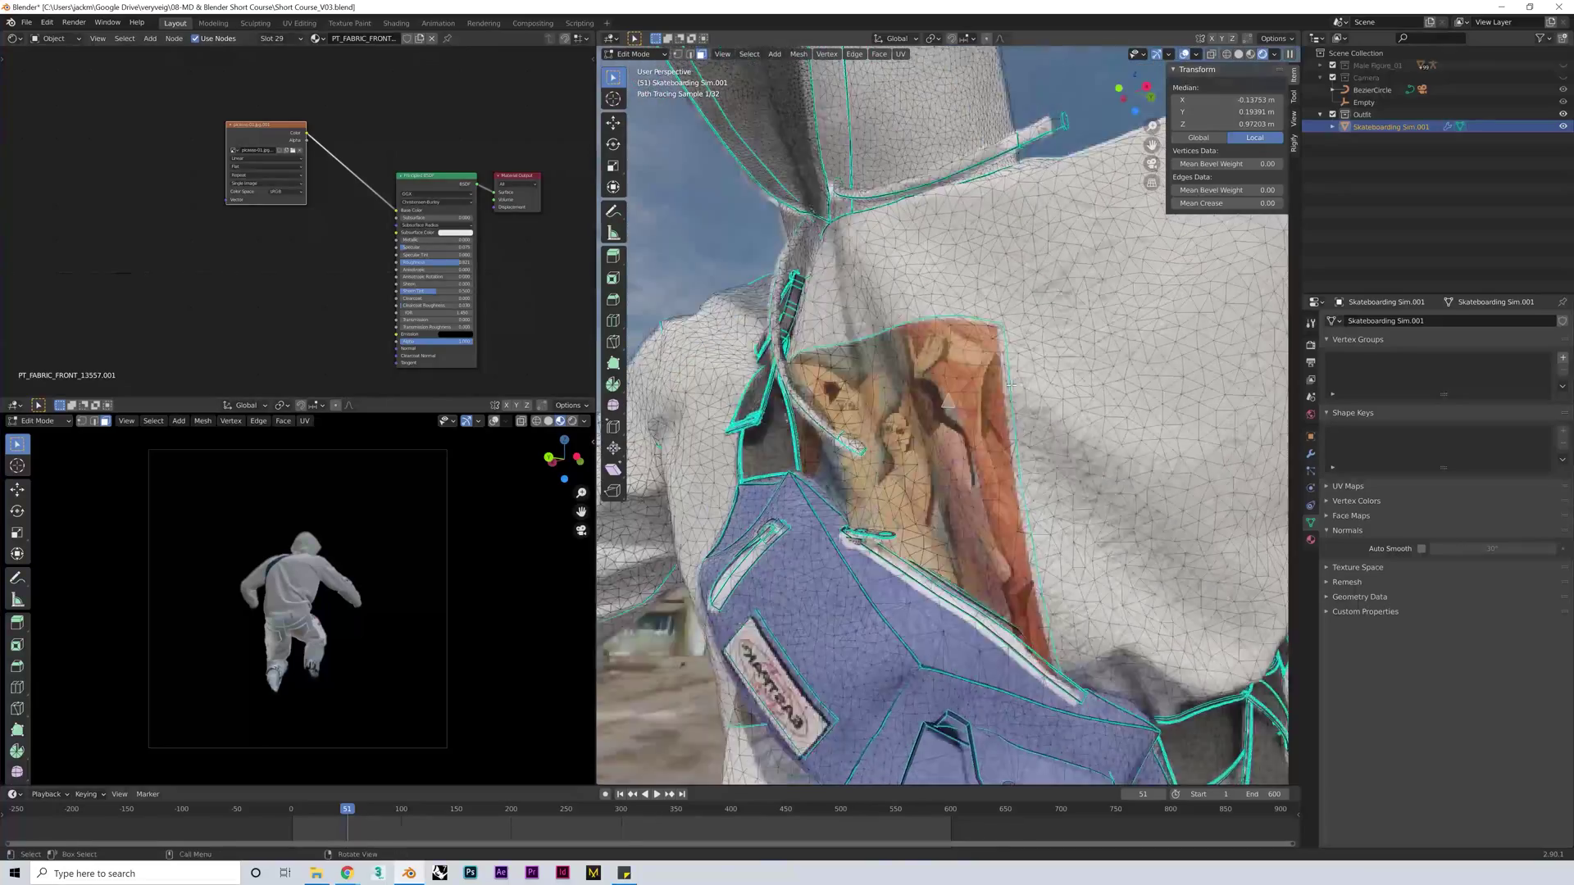
pyautogui.click(1184, 54)
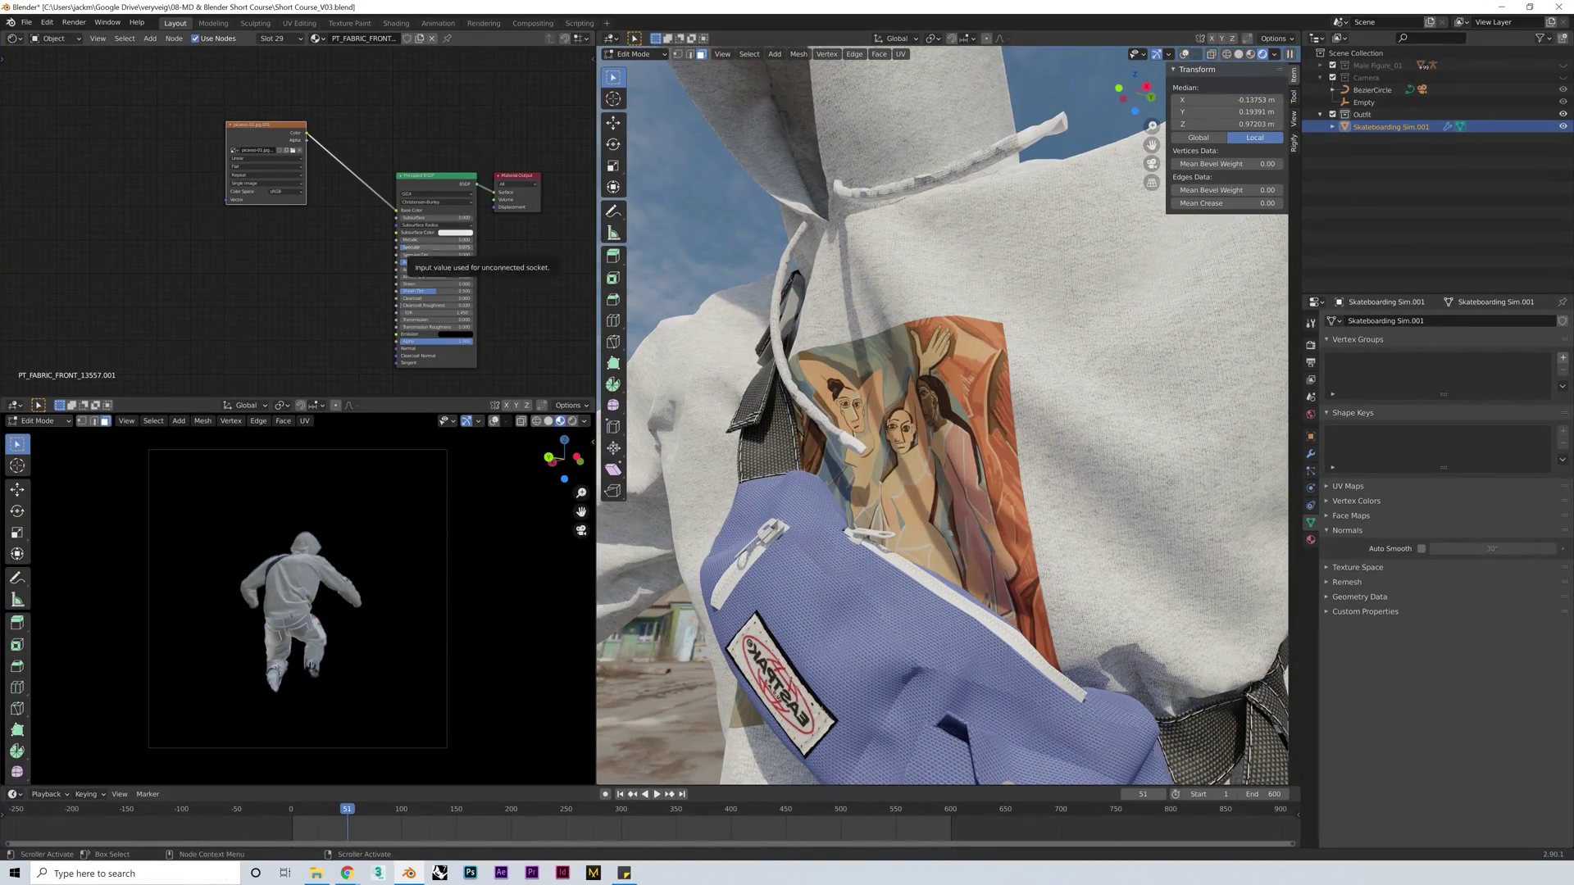
pyautogui.moveTo(425, 248); pyautogui.dragTo(385, 263)
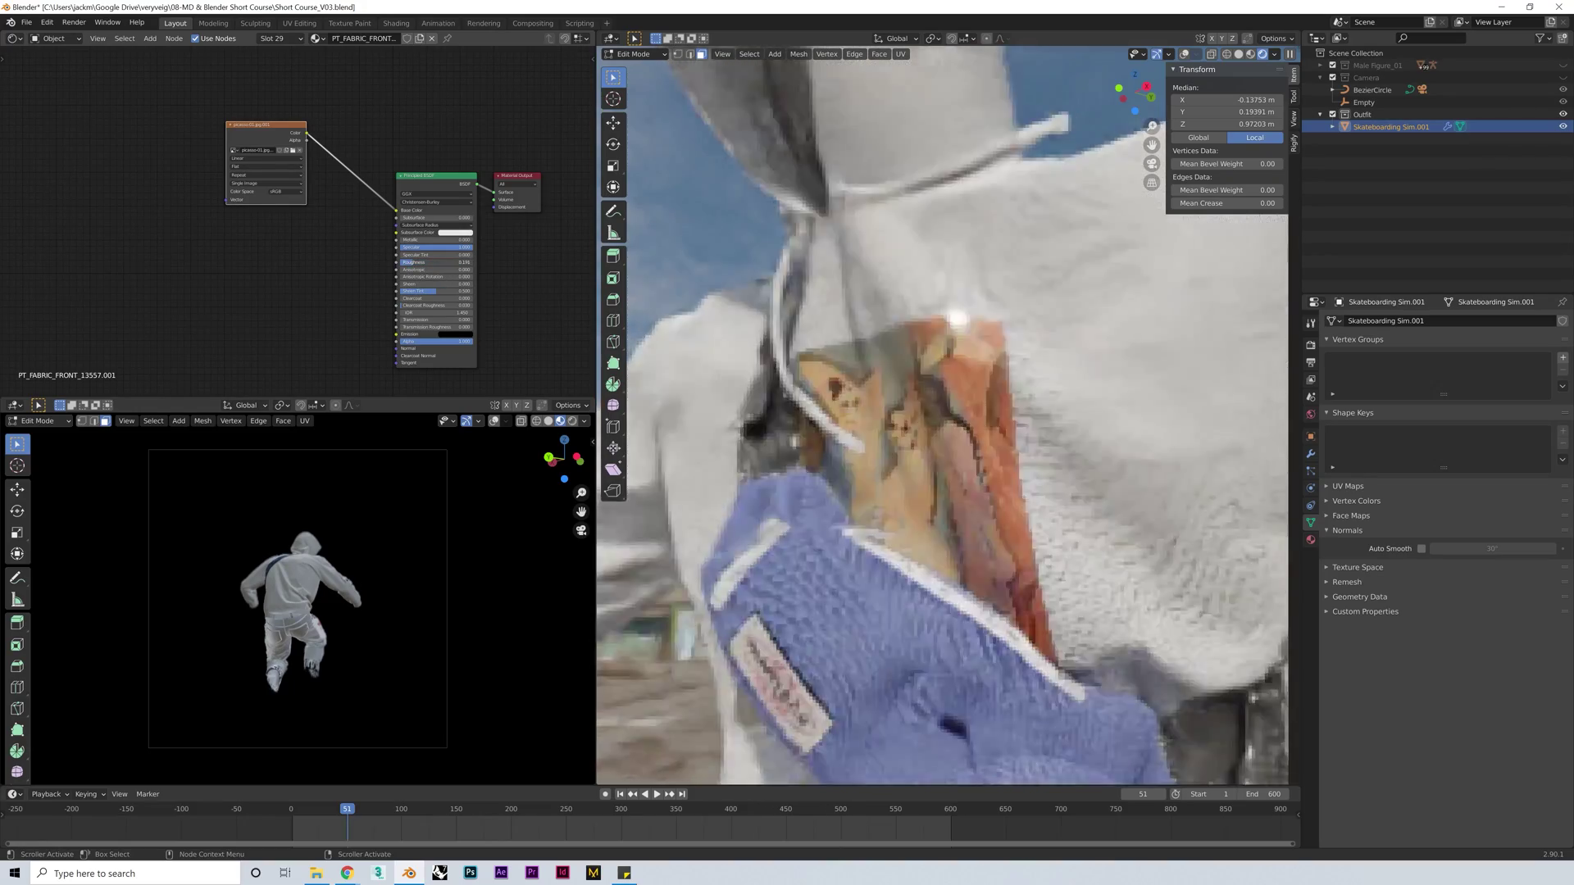
pyautogui.moveTo(1017, 501); pyautogui.dragTo(1070, 504, button='middle')
pyautogui.moveTo(1165, 459); pyautogui.dragTo(1021, 448, button='middle')
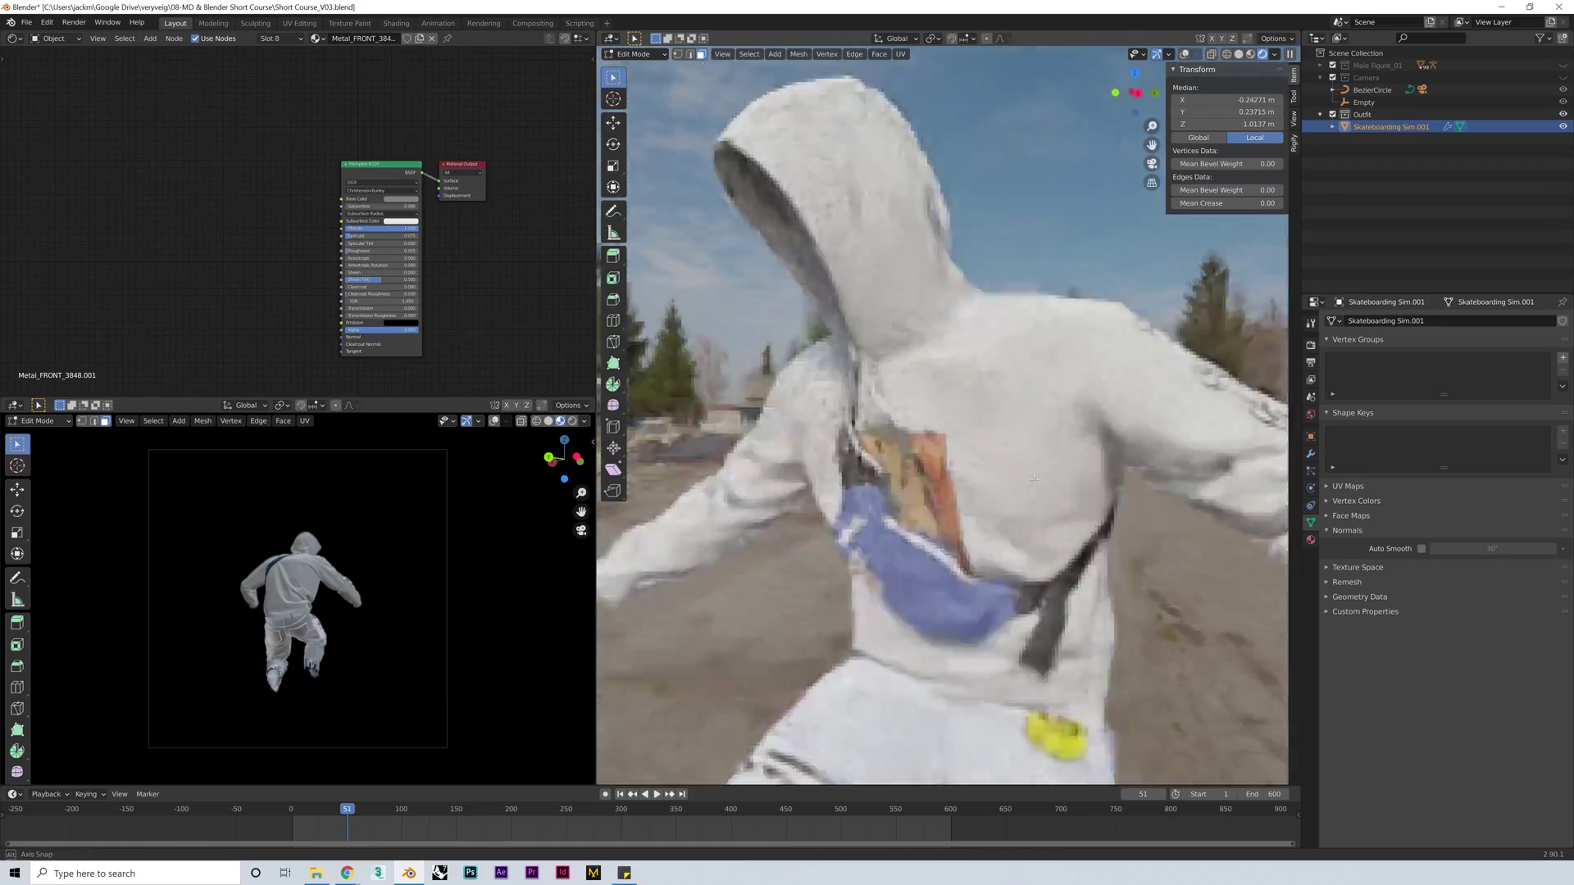
# Raise Specular and lower Roughness on the Hoody_Sleeve Logo material, detaching its texture's Color link and reconnecting it to Base Color
pyautogui.click(1056, 509)
pyautogui.keyDown('shift'); pyautogui.moveTo(1056, 510); pyautogui.dragTo(982, 419, button='middle'); pyautogui.keyUp('shift')
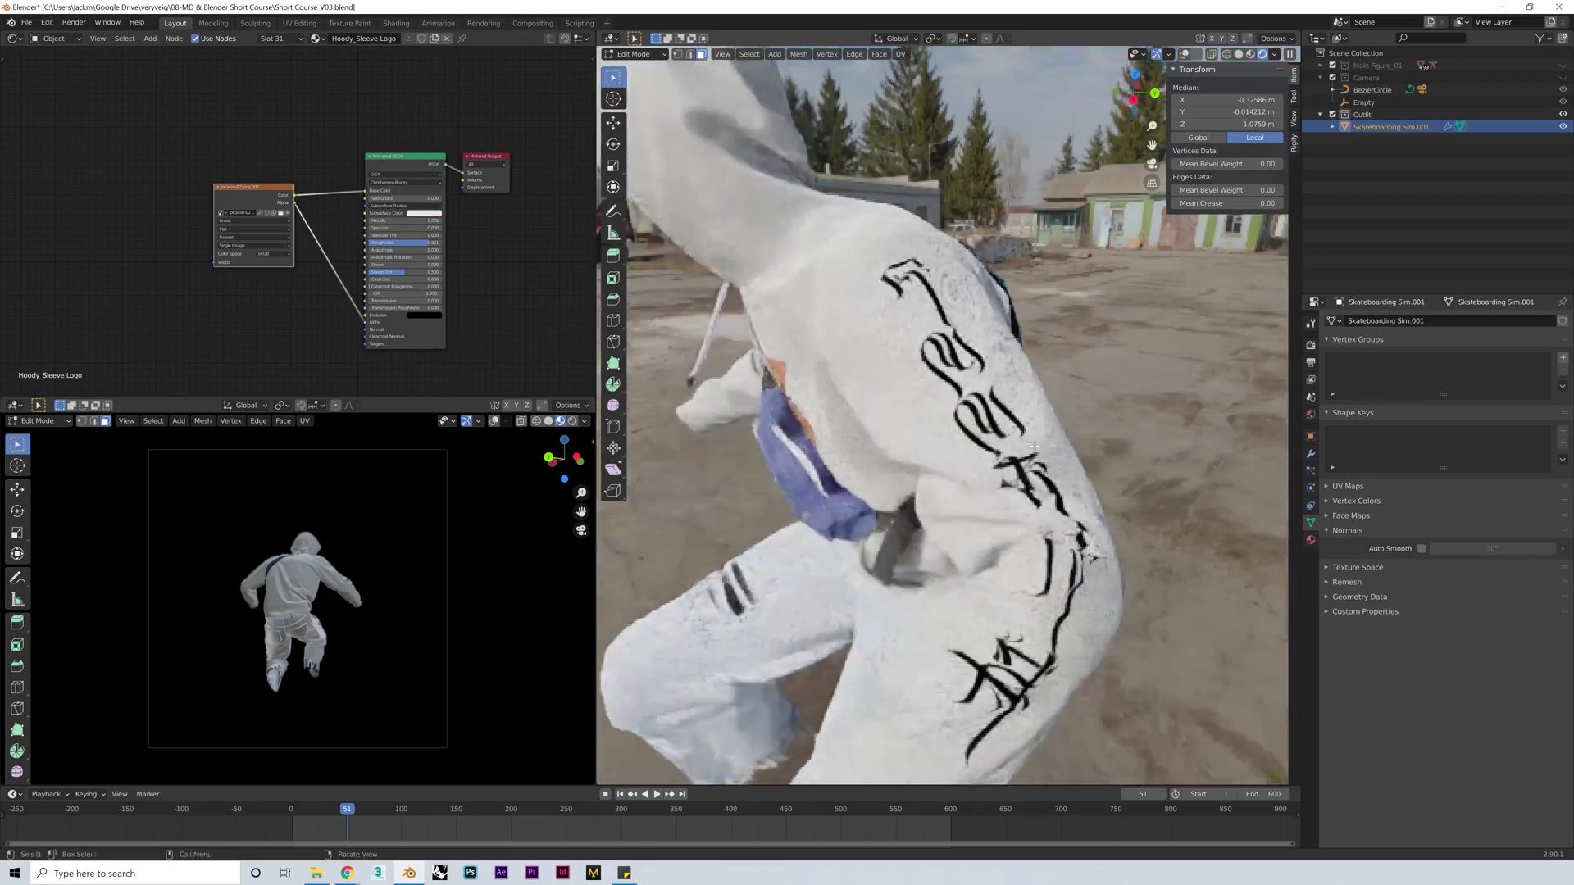
pyautogui.moveTo(365, 190); pyautogui.dragTo(378, 242)
pyautogui.click(424, 190)
pyautogui.click(433, 141)
pyautogui.moveTo(829, 410); pyautogui.dragTo(861, 410, button='middle')
pyautogui.scroll(4, 861, 410)
pyautogui.moveTo(295, 196); pyautogui.dragTo(365, 190)
# Show the overlays again, return the outfit to Object Mode, and set the large viewport to solid shading
pyautogui.moveTo(984, 426)
pyautogui.mouseDown(button='middle')
pyautogui.moveTo(1011, 443)
pyautogui.moveTo(1058, 410)
pyautogui.moveTo(988, 362)
pyautogui.moveTo(1010, 484)
pyautogui.moveTo(968, 476)
pyautogui.moveTo(982, 461)
pyautogui.moveTo(976, 484)
pyautogui.mouseUp(button='middle')
pyautogui.scroll(-3, 1011, 443)
pyautogui.hotkey('alt', 'shift', 'z')
pyautogui.press('Tab')
pyautogui.hotkey('shift', 'z')
pyautogui.click(1255, 54)
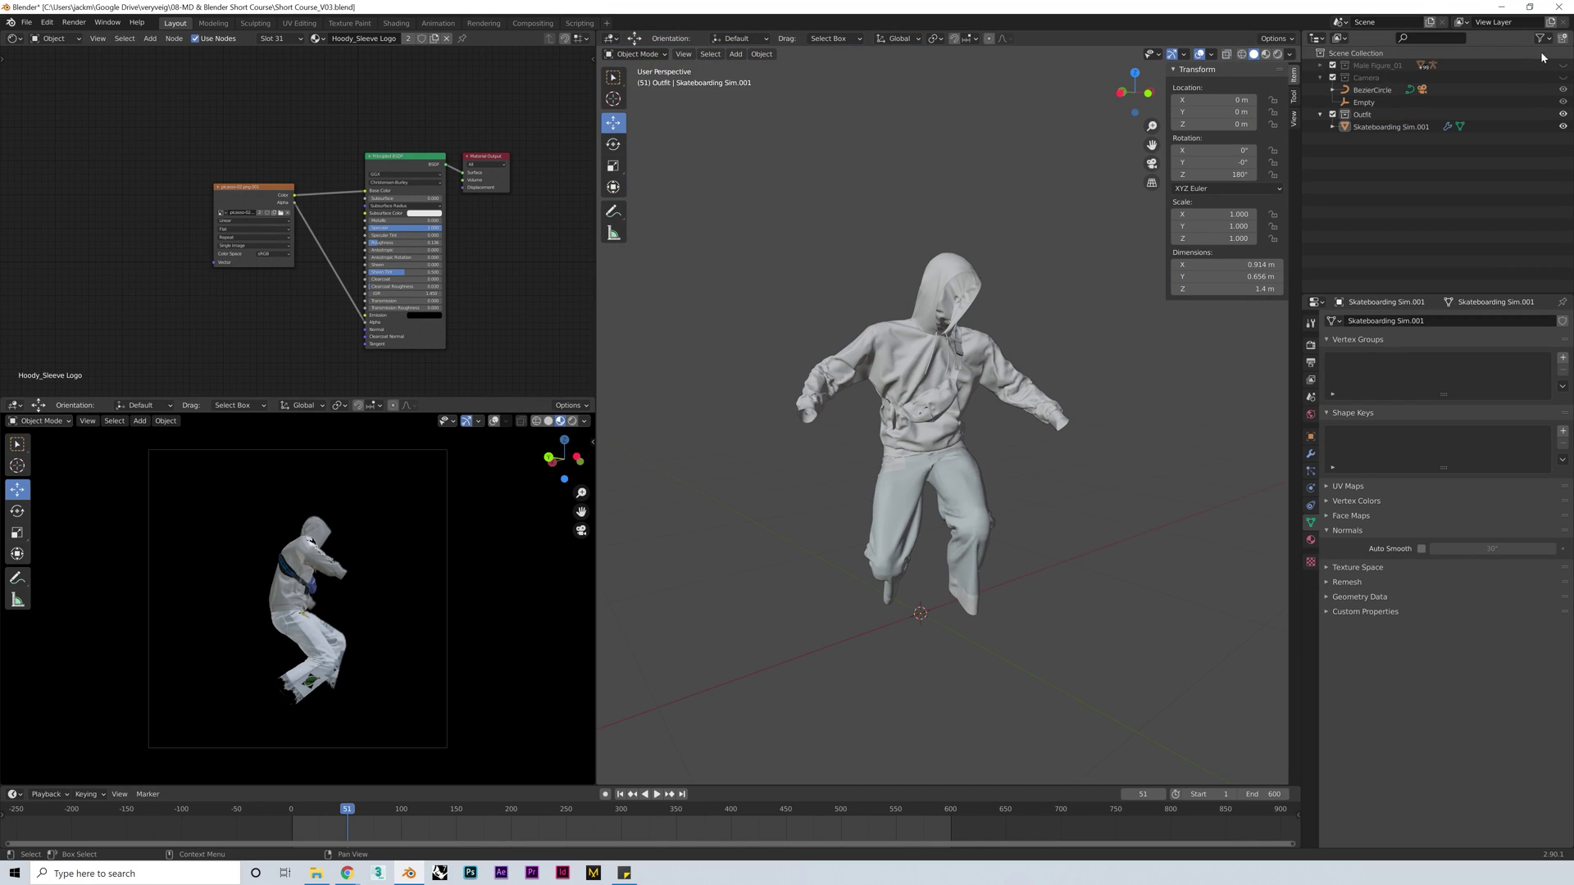
# Unhide the Male Figure_01 collection and return the animation to frame 1
pyautogui.click(1563, 64)
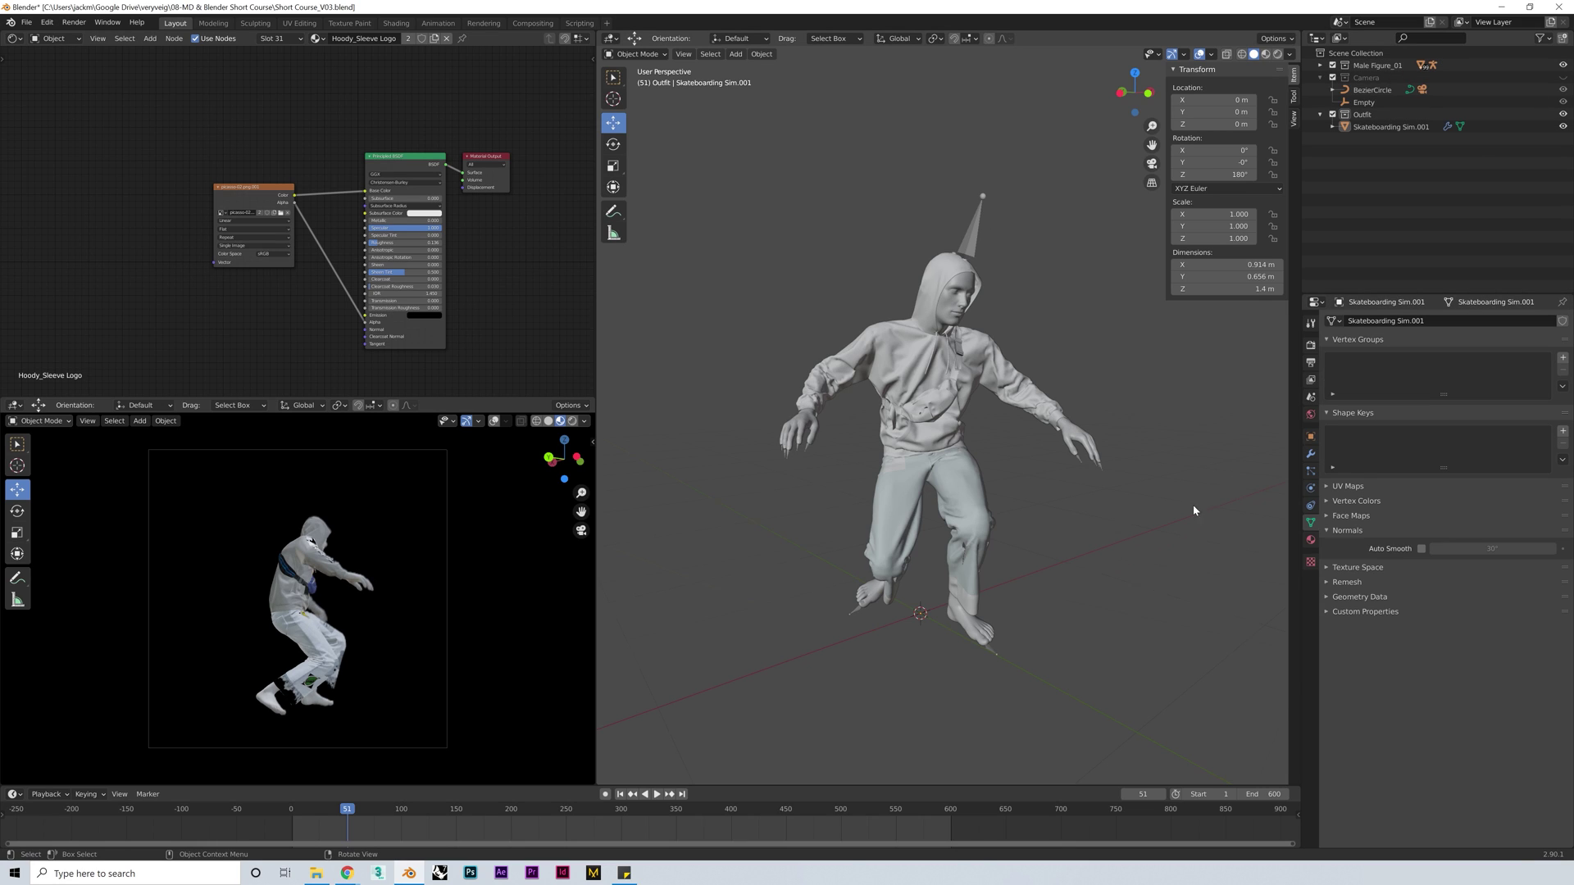
pyautogui.scroll(3, 1193, 504)
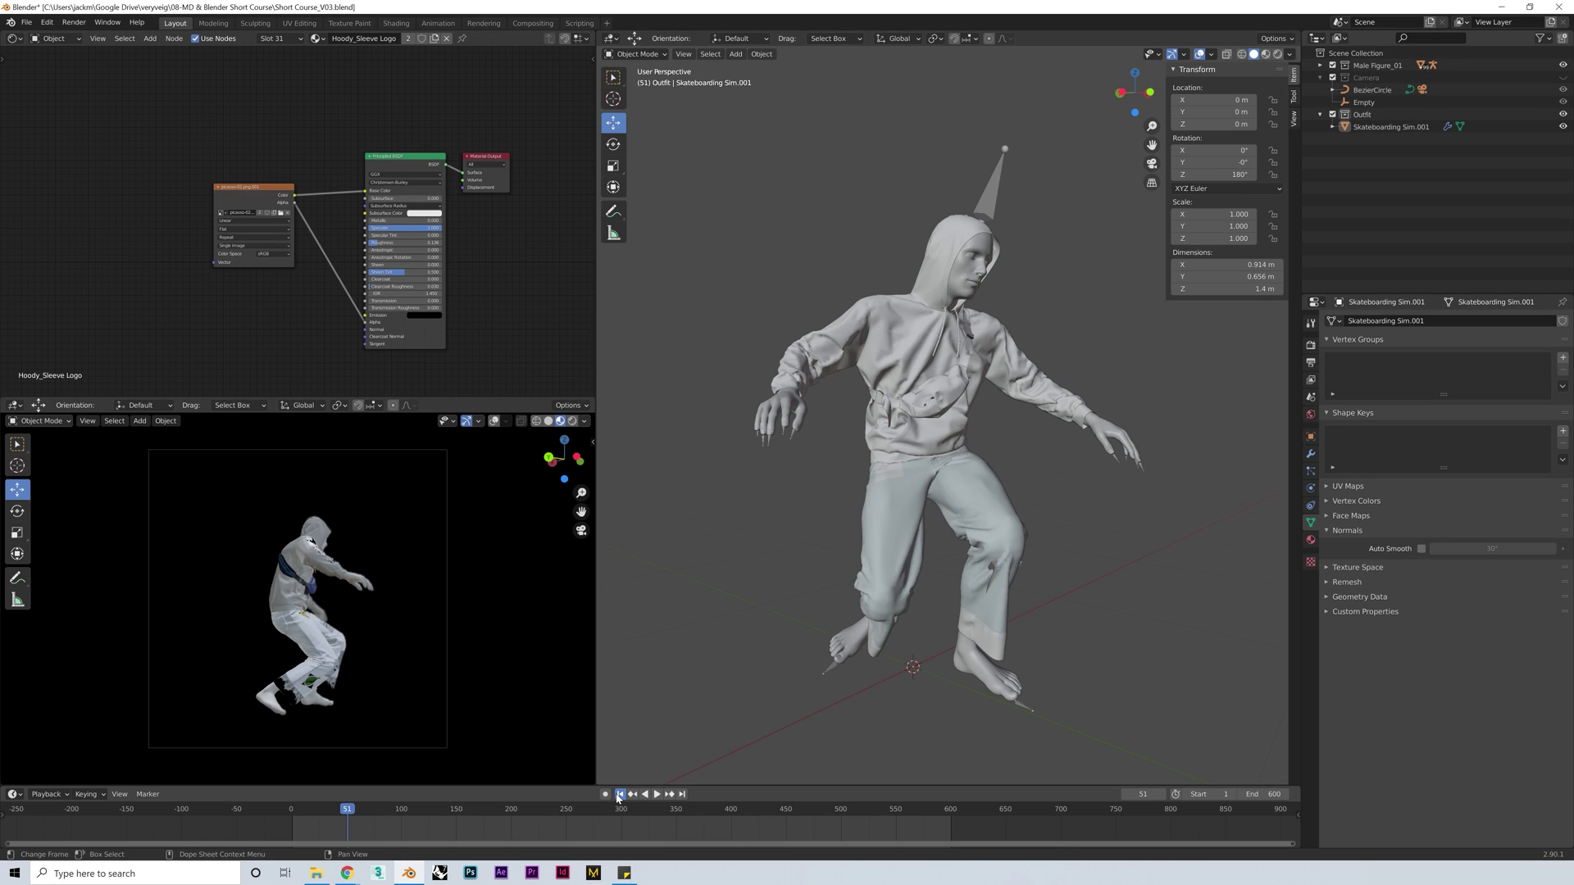
pyautogui.hotkey('shift', 'Left')
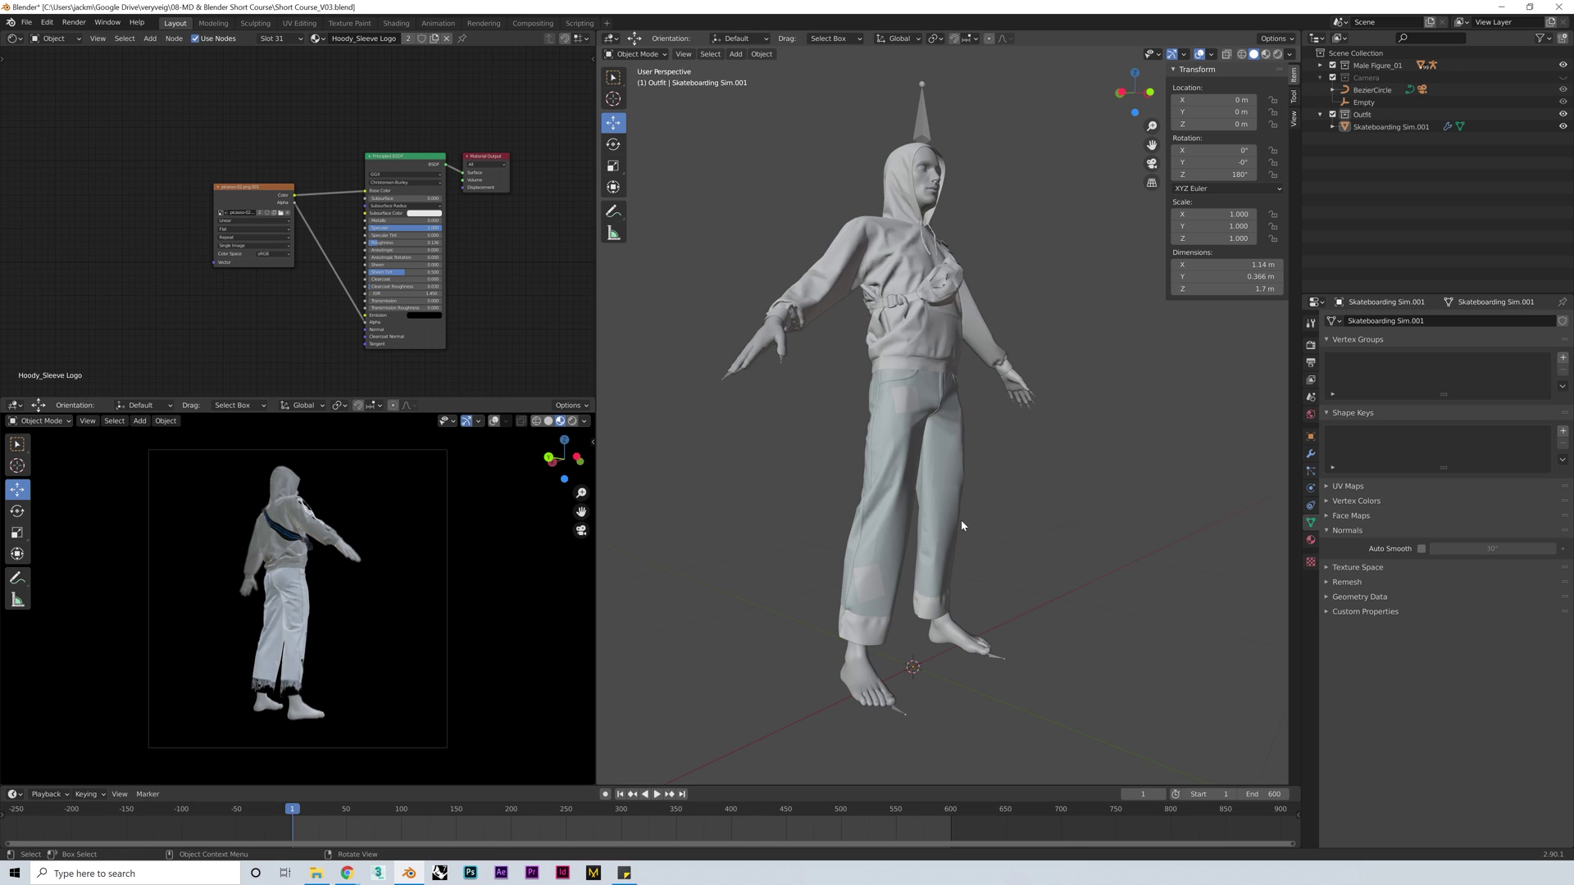
pyautogui.moveTo(961, 519); pyautogui.dragTo(1051, 506, button='middle')
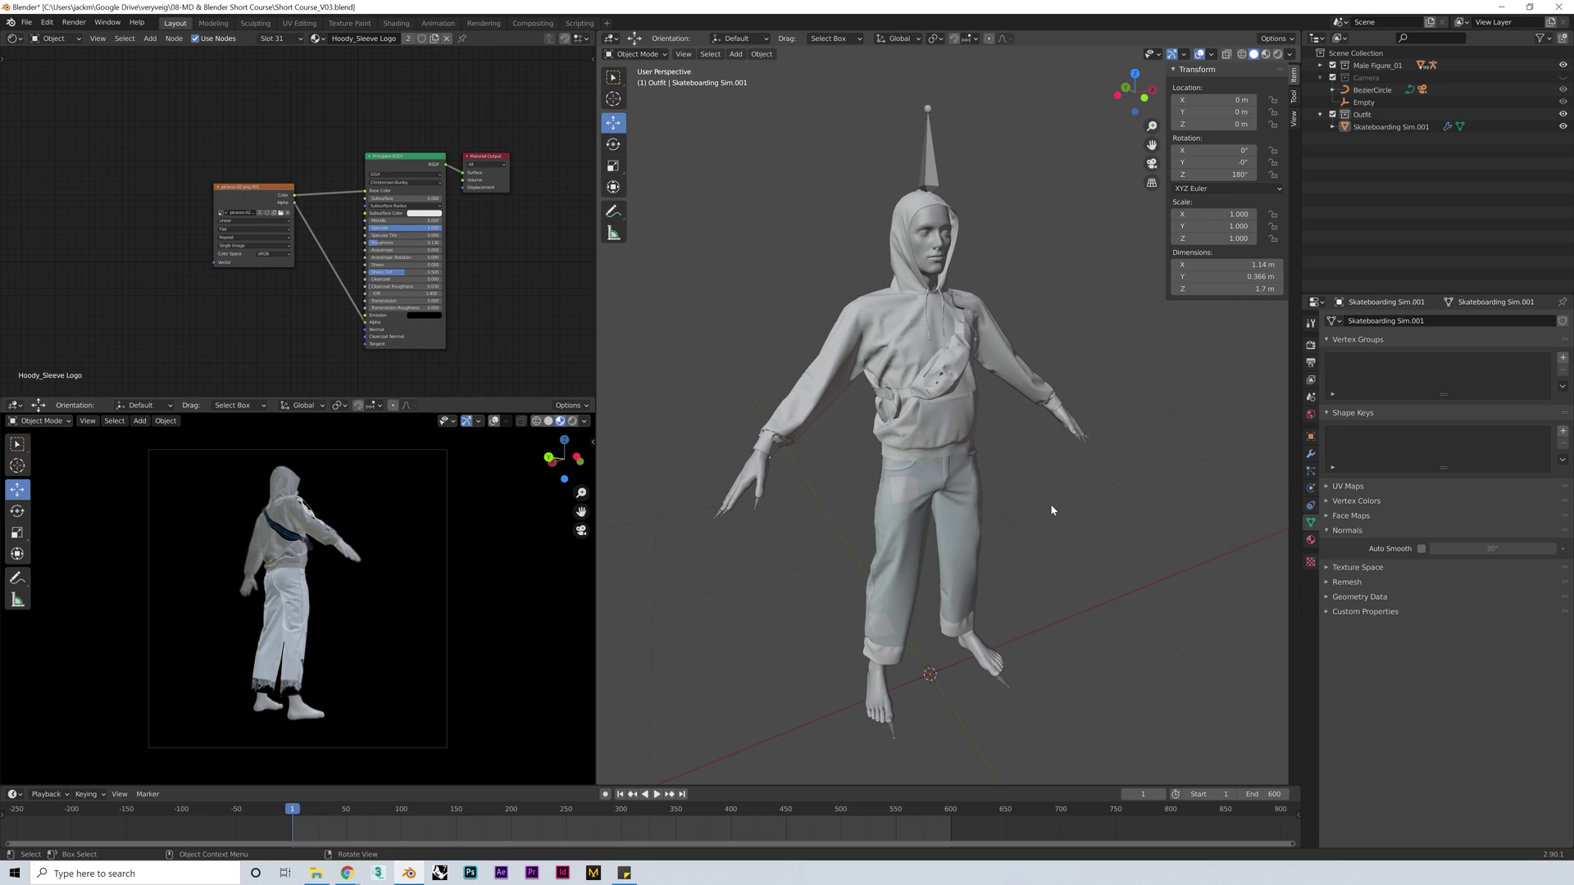
# Import the Wavefront model Blue_Vans_Shoe_SF.obj from the unused-blue-vans-shoe folder in _RESOURCES
pyautogui.click(27, 22)
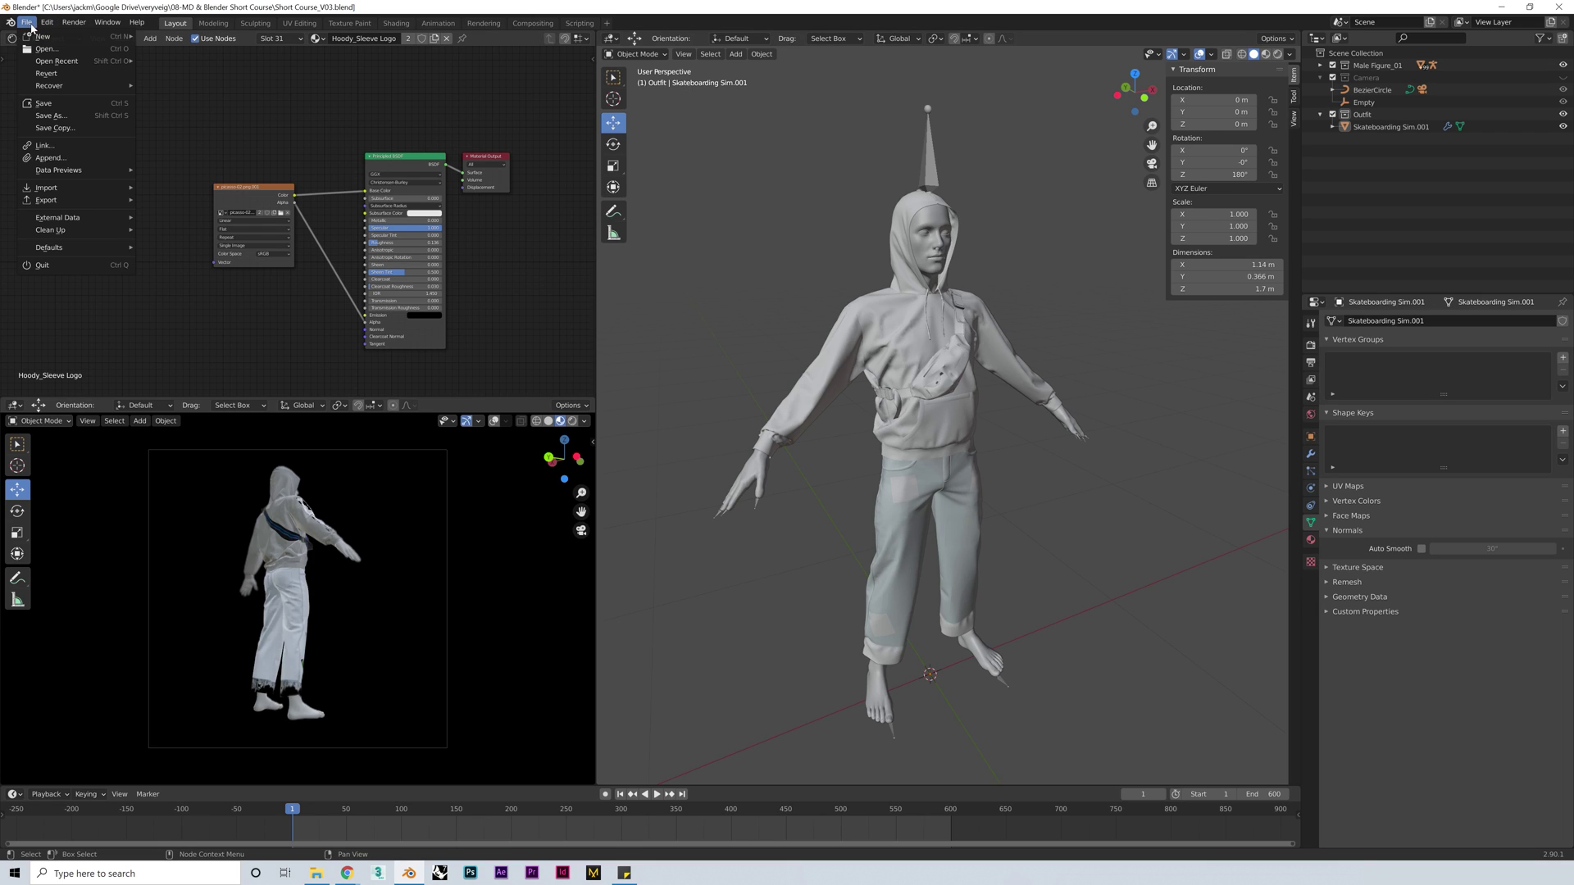
pyautogui.moveTo(73, 188)
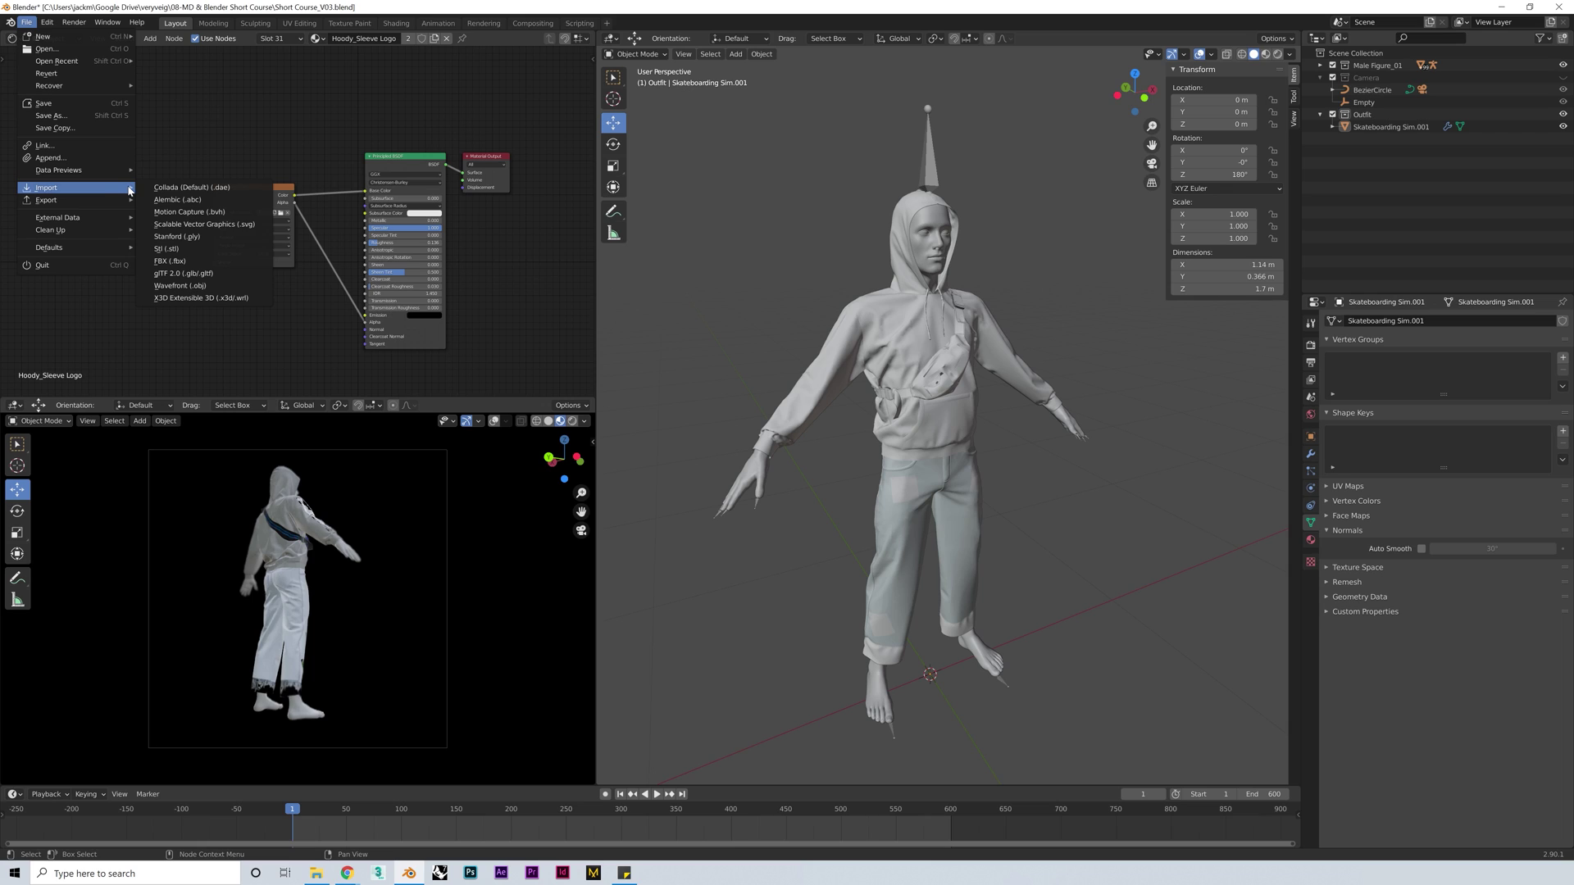
pyautogui.click(180, 285)
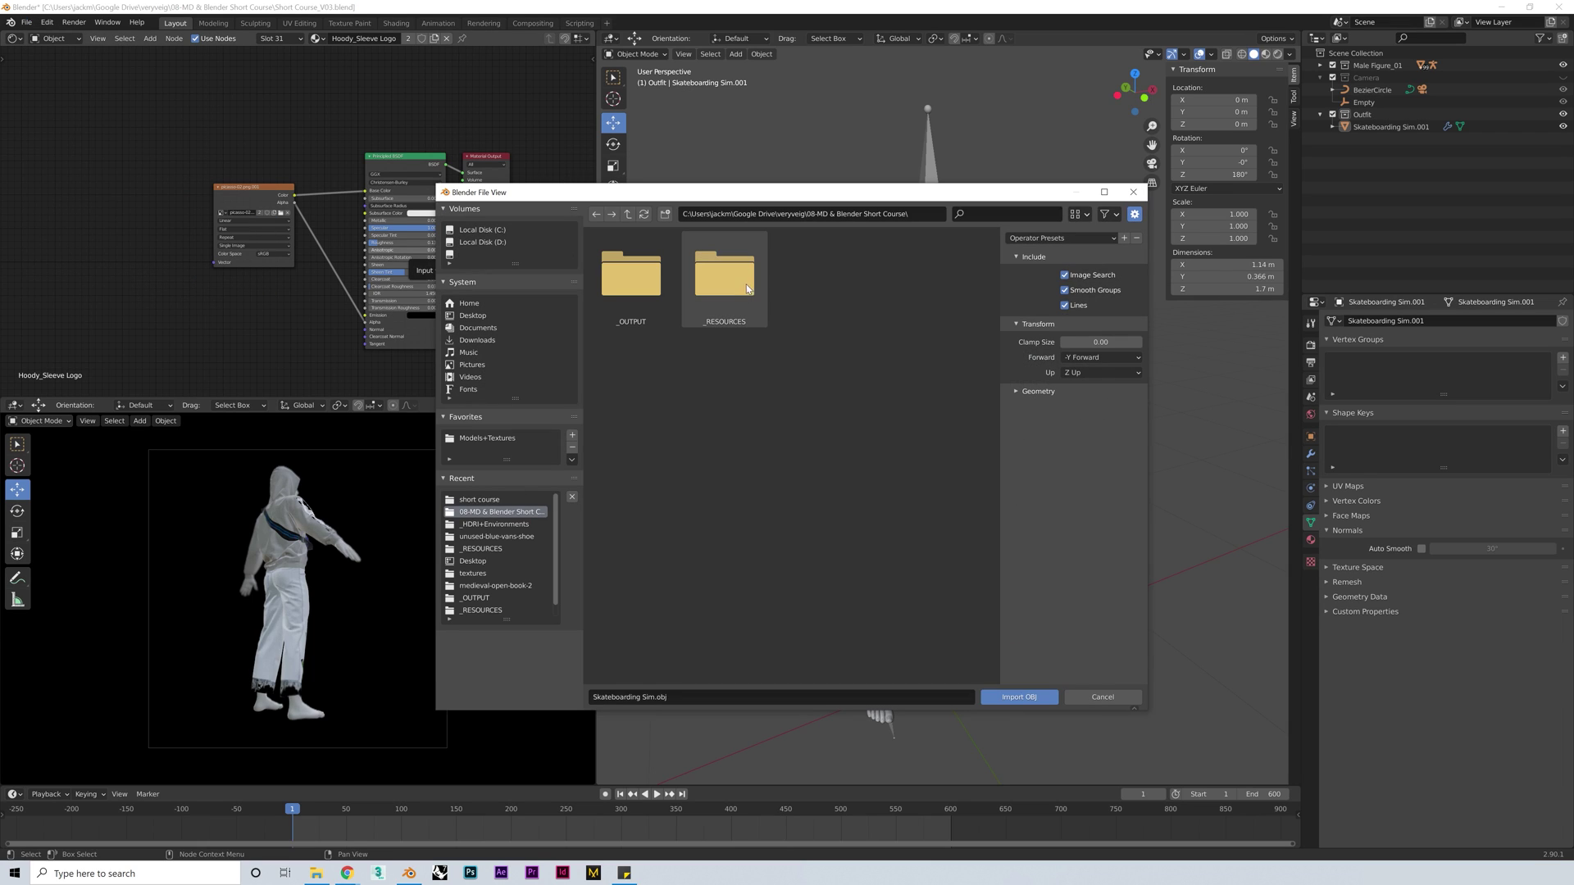
pyautogui.doubleClick(747, 287)
pyautogui.doubleClick(734, 293)
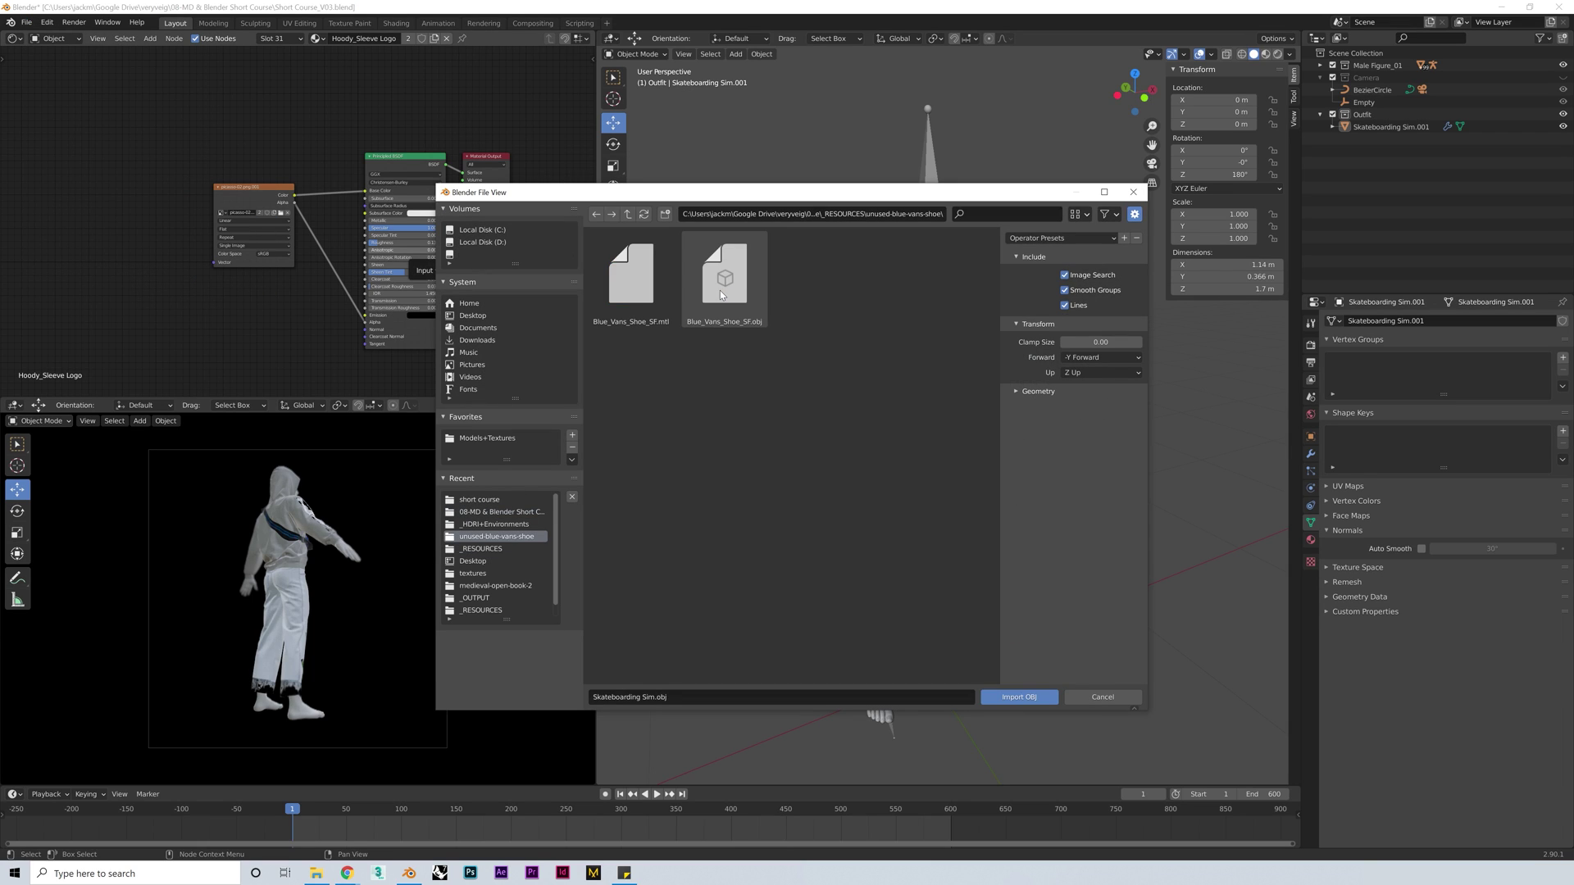
pyautogui.click(720, 291)
pyautogui.click(1019, 697)
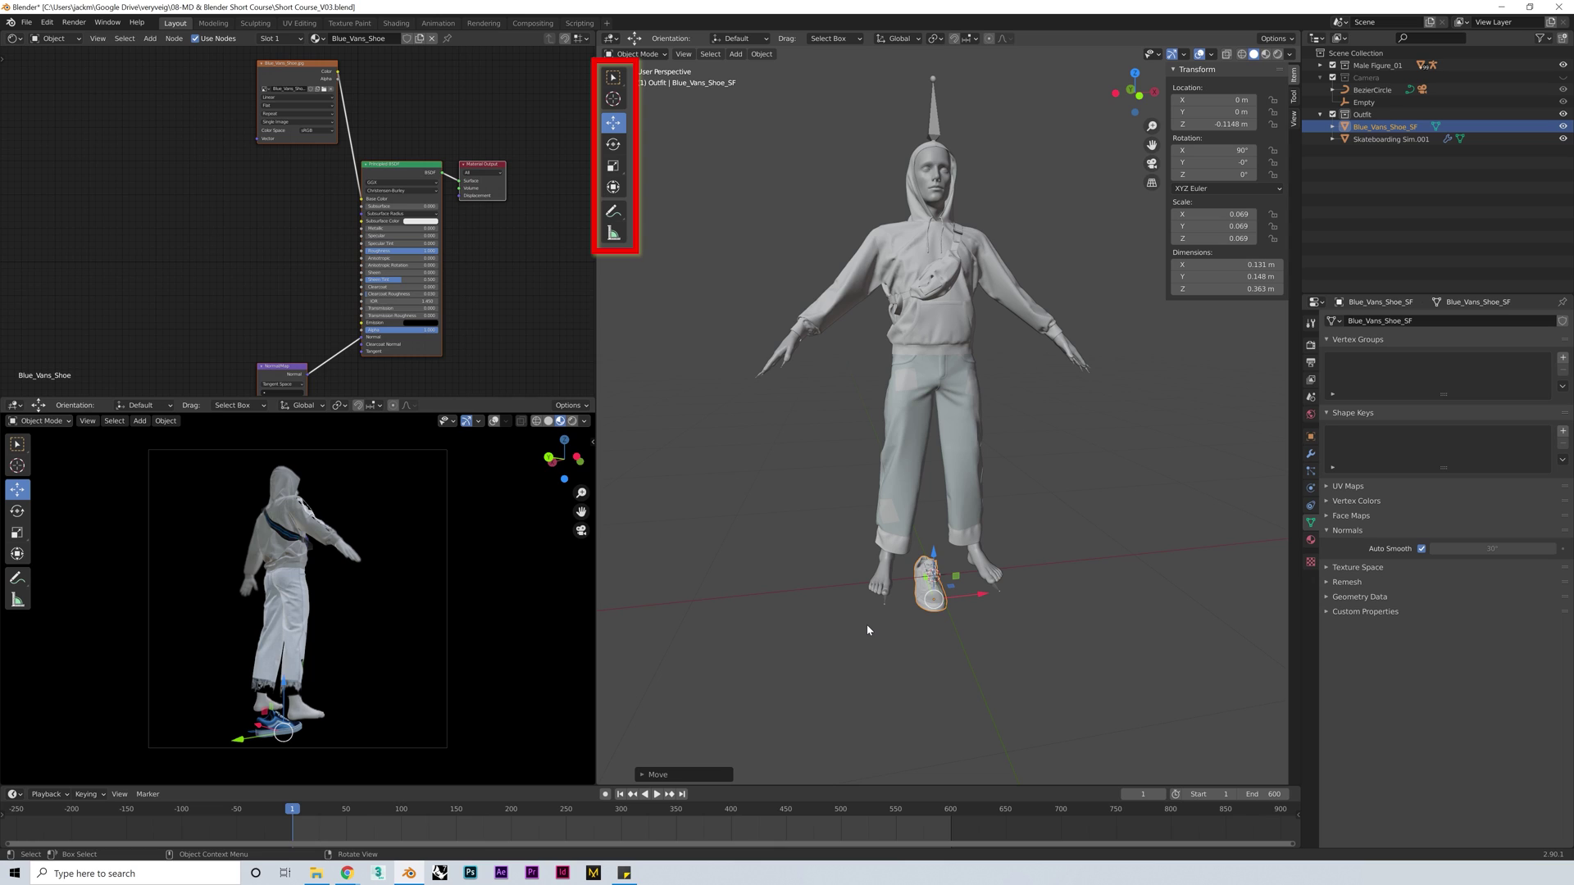
# Fit the shoe onto the figure's right foot, scaling it to 0.060 and rotating it about Z to about -18.8°
pyautogui.scroll(4, 868, 623)
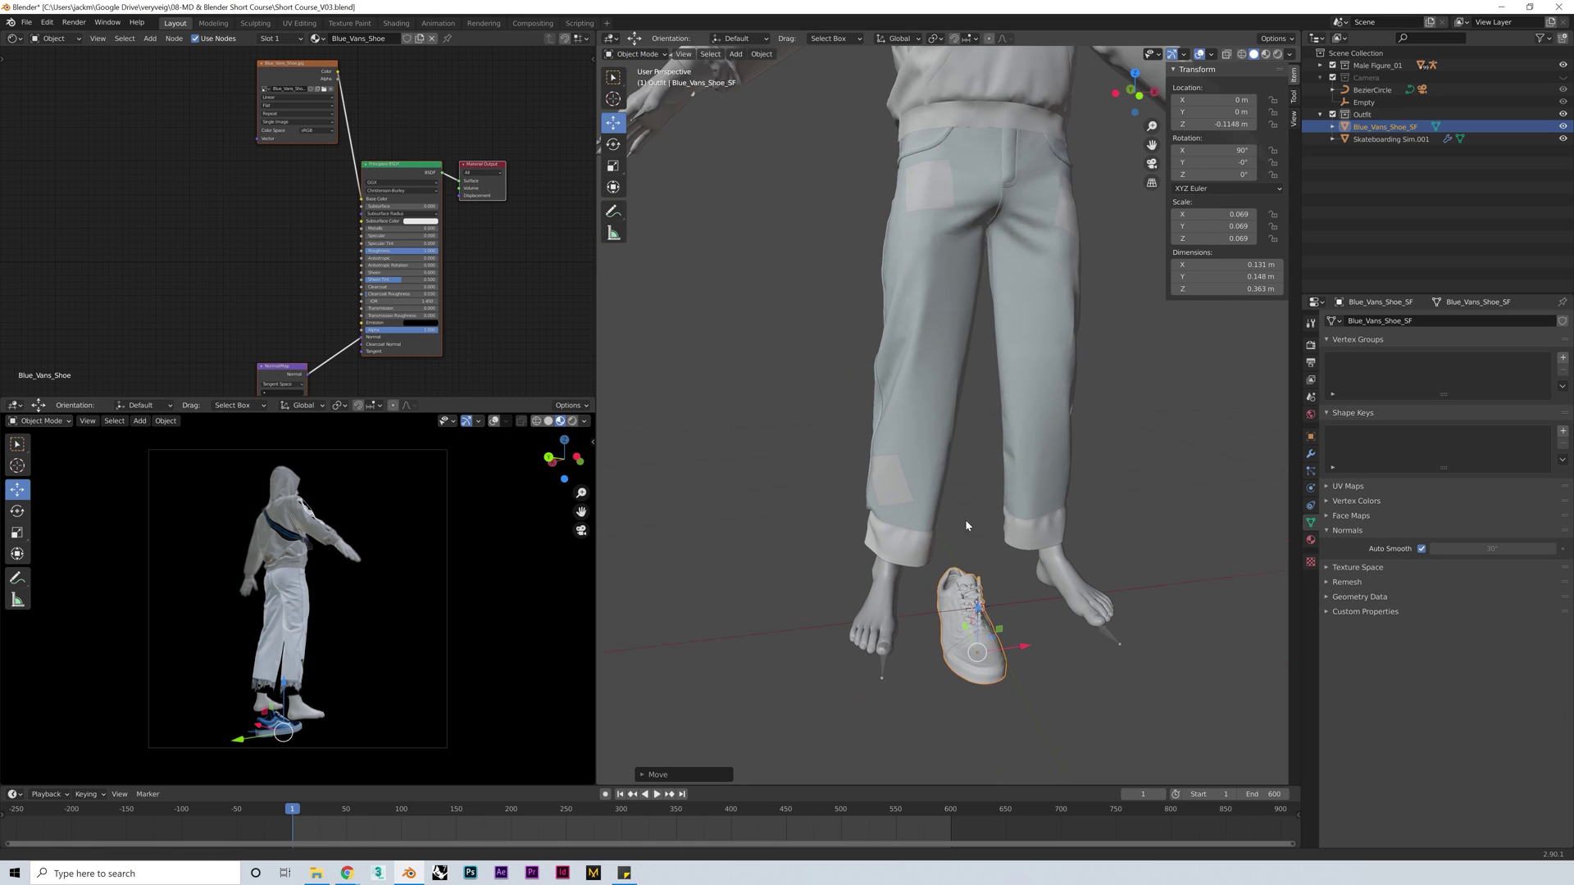
pyautogui.moveTo(966, 519); pyautogui.dragTo(1012, 583, button='middle')
pyautogui.moveTo(1034, 634); pyautogui.dragTo(897, 553)
pyautogui.moveTo(832, 565); pyautogui.dragTo(982, 456, button='middle')
pyautogui.moveTo(908, 614); pyautogui.dragTo(991, 609)
pyautogui.press('s')
pyautogui.click(1016, 545)
pyautogui.press('r')
pyautogui.press('z')
pyautogui.click(881, 562)
pyautogui.moveTo(1016, 545); pyautogui.dragTo(955, 533, button='middle')
pyautogui.moveTo(955, 566); pyautogui.dragTo(934, 578)
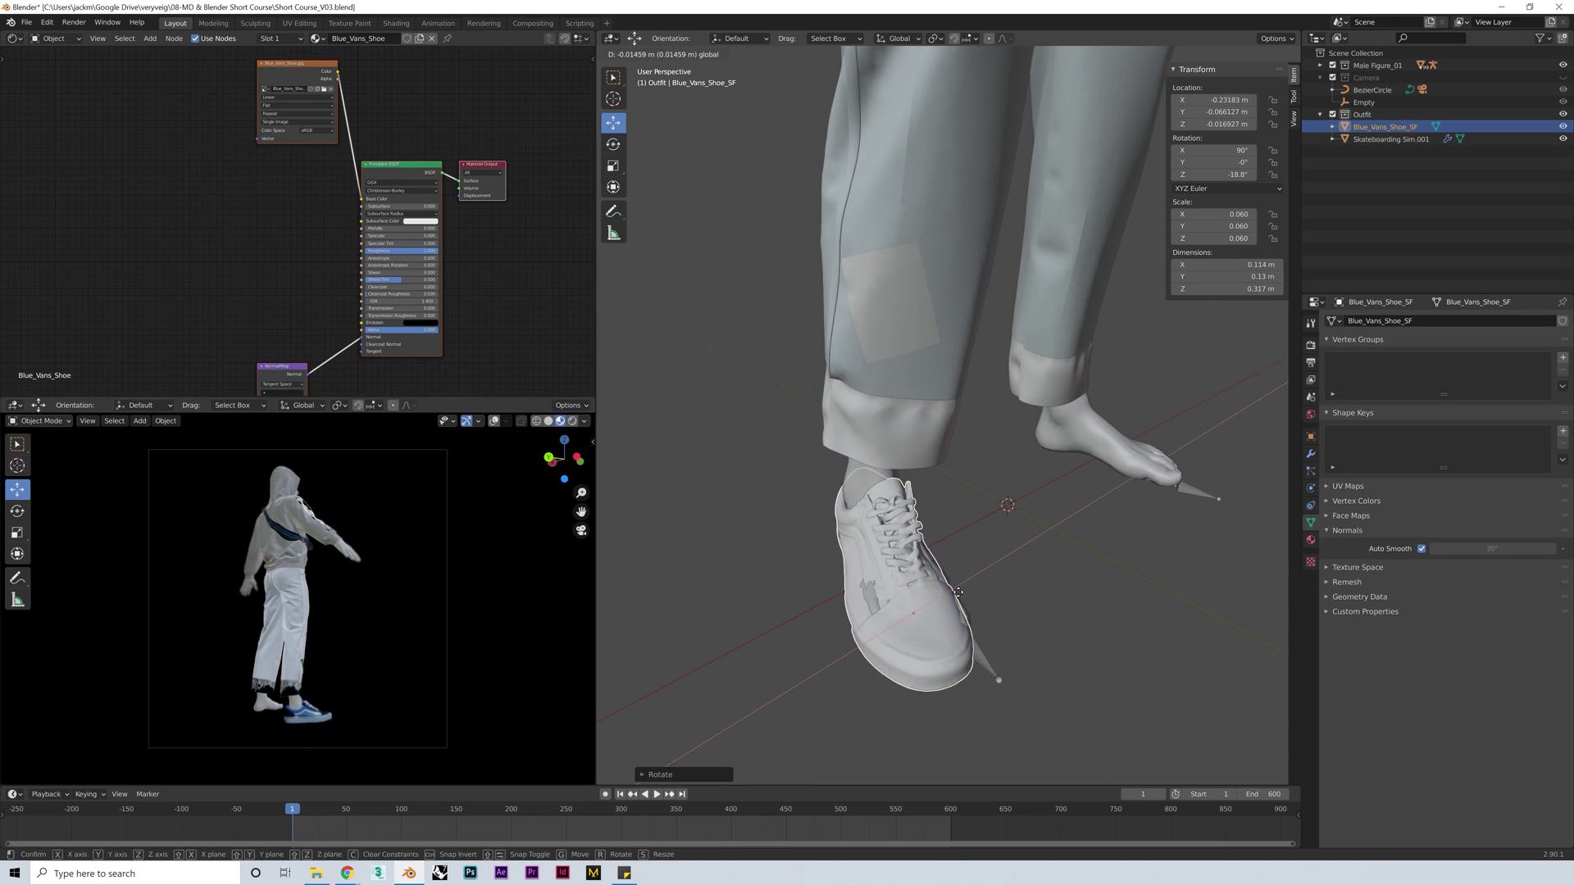
# Refine the shoe's placement on the right foot to about X -0.226 m, Y -0.065 m, with Z rotation about -15.2°
pyautogui.moveTo(919, 586); pyautogui.dragTo(1016, 574, button='middle')
pyautogui.moveTo(952, 624); pyautogui.dragTo(950, 625)
pyautogui.moveTo(951, 619); pyautogui.dragTo(951, 500, button='middle')
pyautogui.moveTo(1045, 535); pyautogui.dragTo(1045, 527)
pyautogui.moveTo(1046, 527); pyautogui.dragTo(869, 566, button='middle')
pyautogui.moveTo(978, 611); pyautogui.dragTo(986, 612)
pyautogui.press('r')
pyautogui.press('z')
pyautogui.moveTo(986, 613); pyautogui.dragTo(1020, 543, button='middle')
pyautogui.click(1036, 509)
# Copy and paste the shoe, and mirror the copy along the global X axis
pyautogui.hotkey('alt', 'a')
pyautogui.click(958, 510)
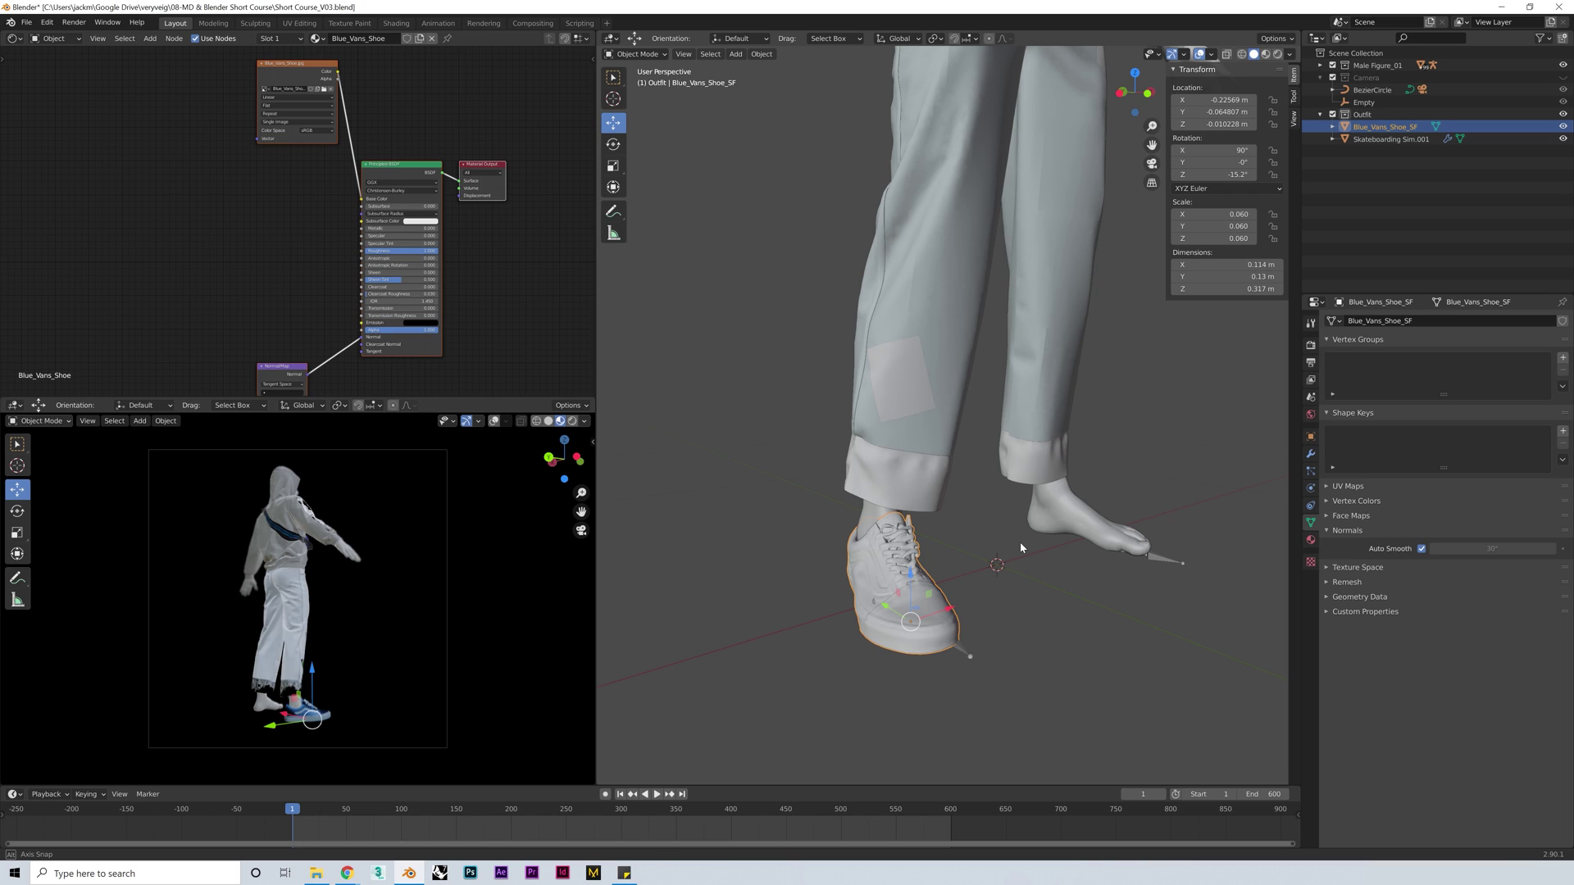
pyautogui.hotkey('ctrl', 'v')
pyautogui.moveTo(1020, 543); pyautogui.dragTo(956, 515, button='middle')
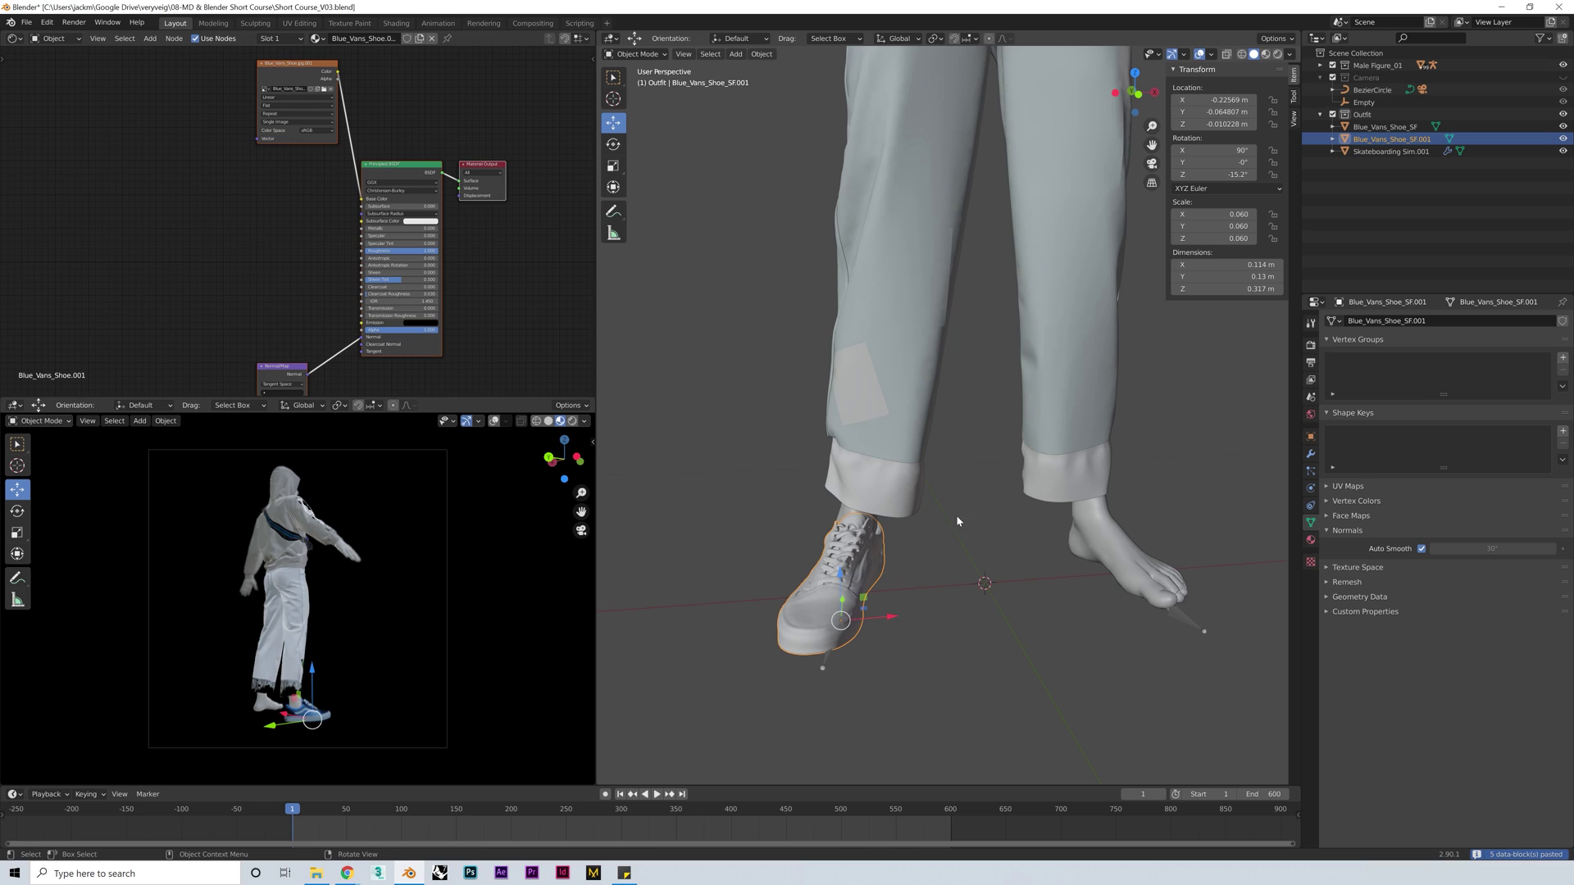
pyautogui.click(762, 54)
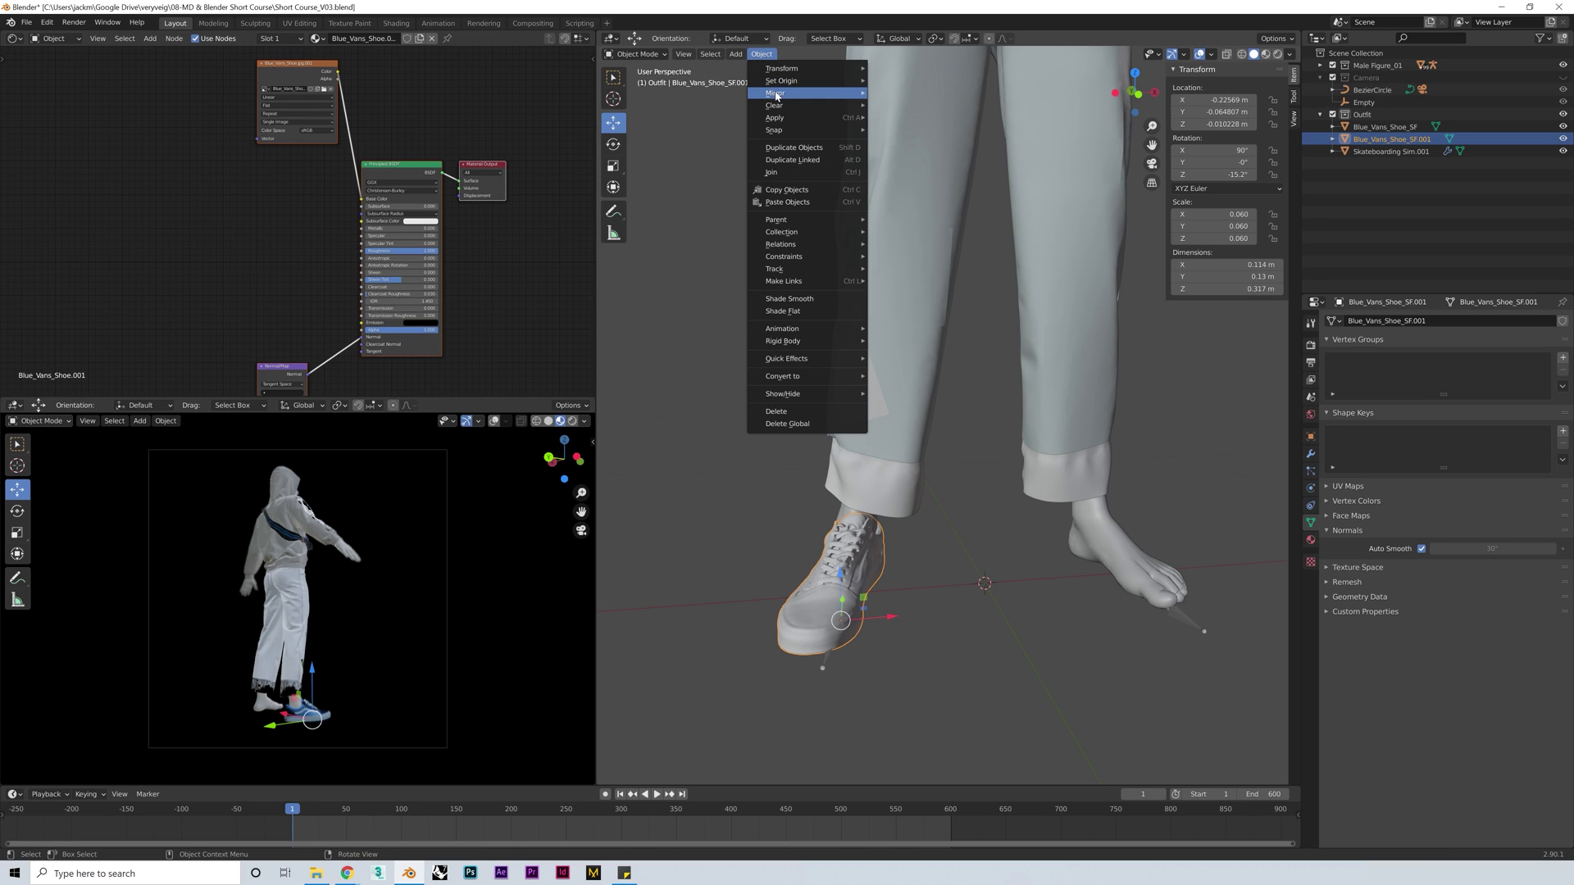
pyautogui.moveTo(777, 95)
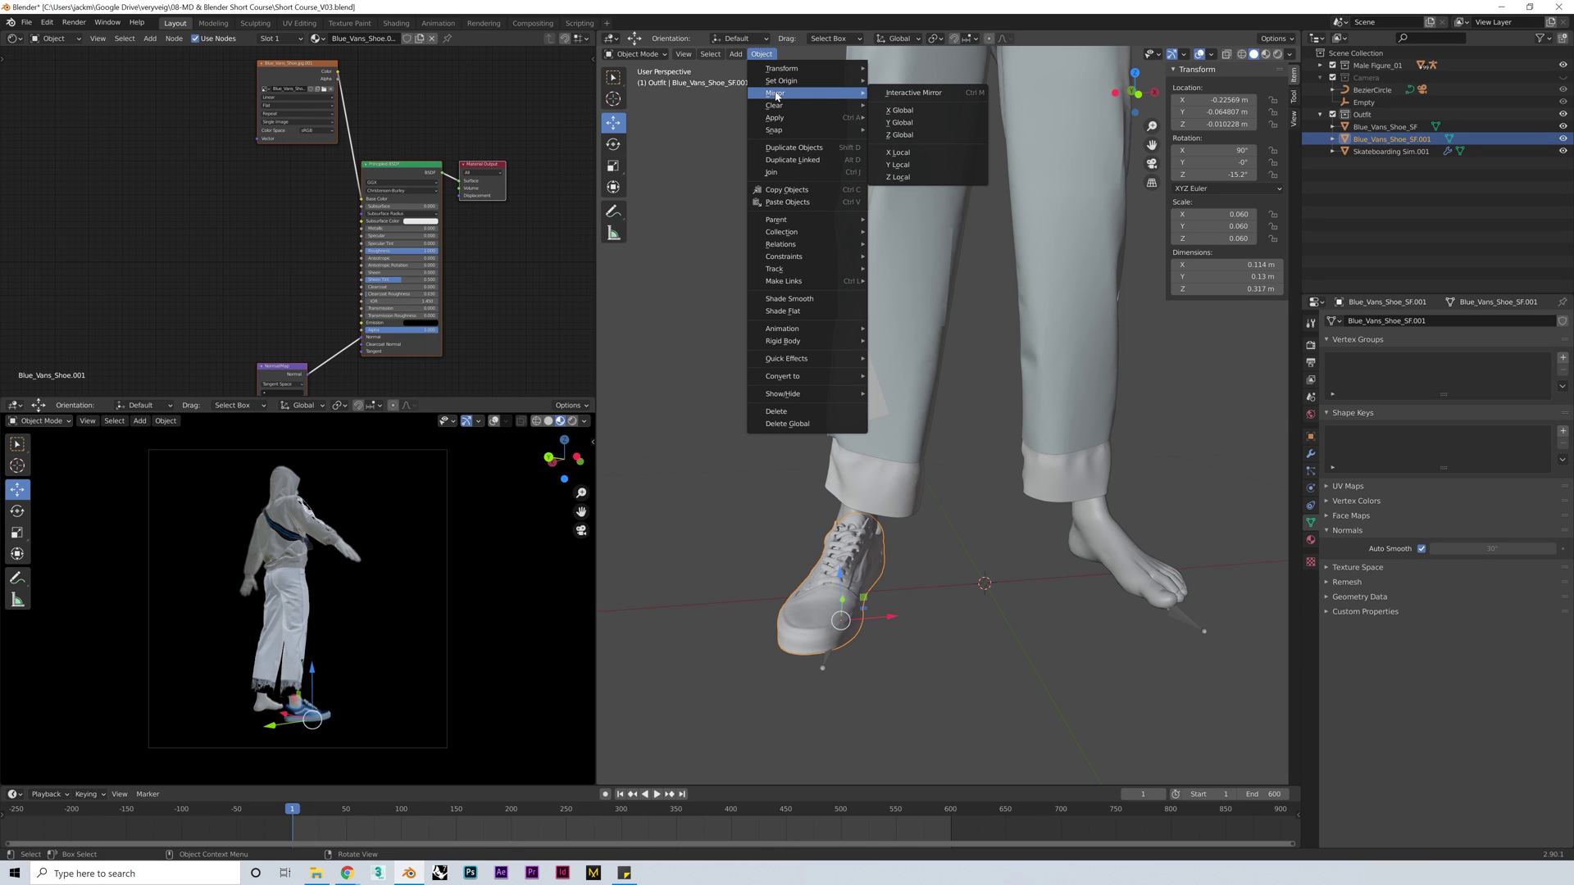
pyautogui.click(897, 112)
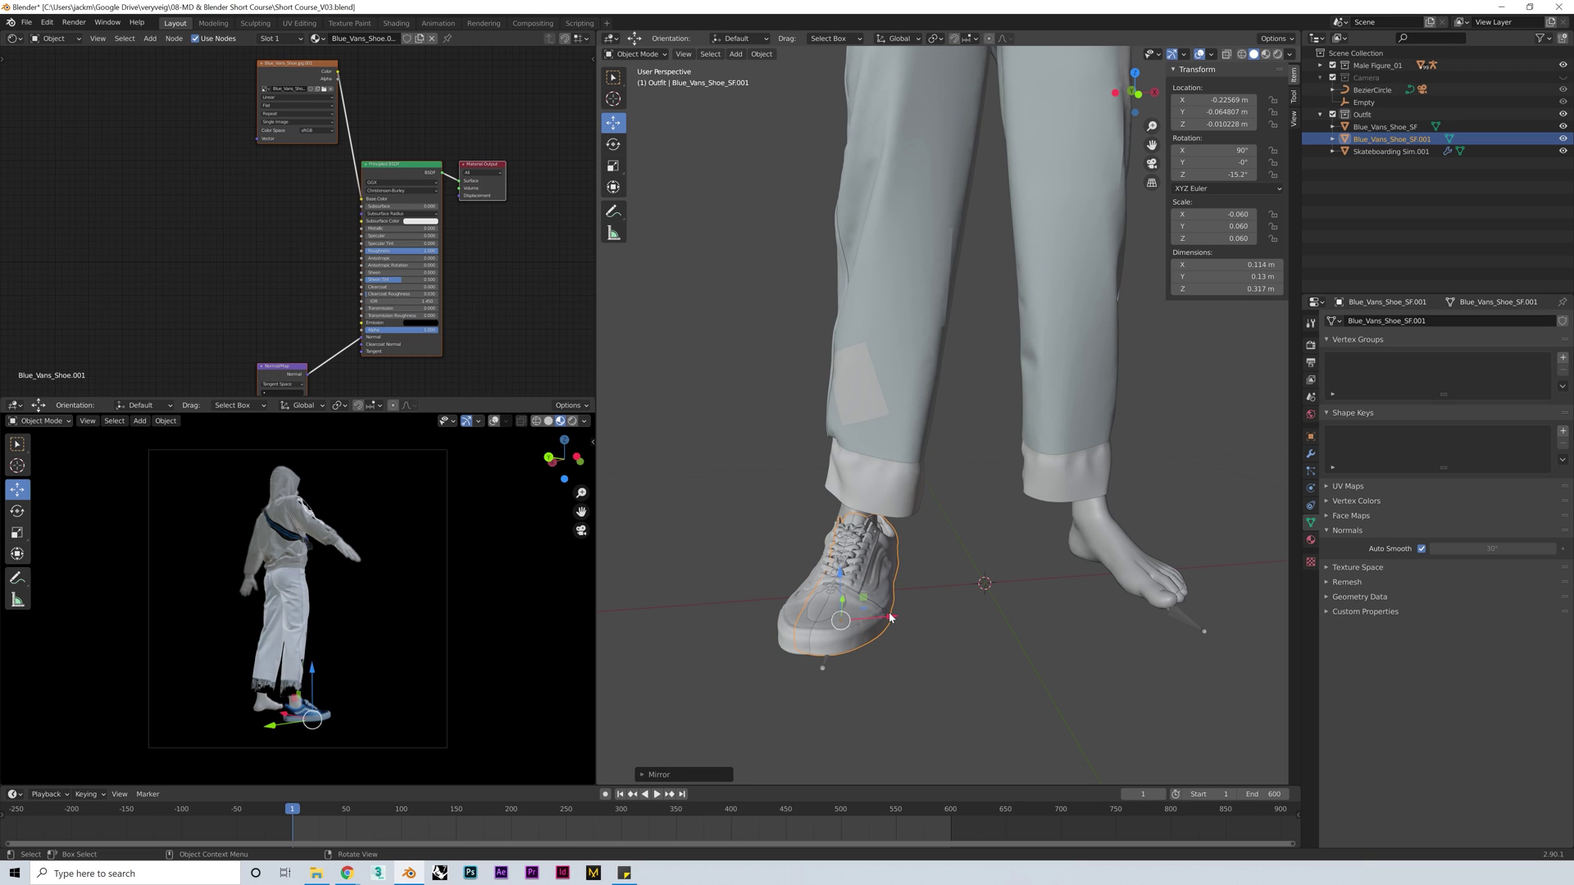
# Move the mirrored shoe along X to the figure's bare left foot and rotate it about Z to about 15.4°
pyautogui.moveTo(890, 617); pyautogui.dragTo(1168, 597)
pyautogui.moveTo(1169, 597); pyautogui.dragTo(931, 527, button='middle')
pyautogui.press('r')
pyautogui.press('z')
pyautogui.click(1047, 553)
pyautogui.press('g')
pyautogui.press('x')
pyautogui.click(1036, 522)
pyautogui.press('r')
pyautogui.press('z')
pyautogui.click(858, 519)
# Fine-tune the left shoe's fit, placing it at about X 0.228 m, Y -0.069 m and scaling it down slightly
pyautogui.press('g')
pyautogui.press('x')
pyautogui.click(861, 525)
pyautogui.press('g')
pyautogui.press('x')
pyautogui.click(1072, 576)
pyautogui.press('g')
pyautogui.press('y')
pyautogui.click(970, 604)
pyautogui.moveTo(970, 604); pyautogui.dragTo(1069, 499, button='middle')
pyautogui.press('s')
pyautogui.click(1044, 565)
pyautogui.press('g')
pyautogui.press('x')
pyautogui.click(1189, 742)
pyautogui.scroll(-5, 1069, 499)
pyautogui.click(1053, 474)
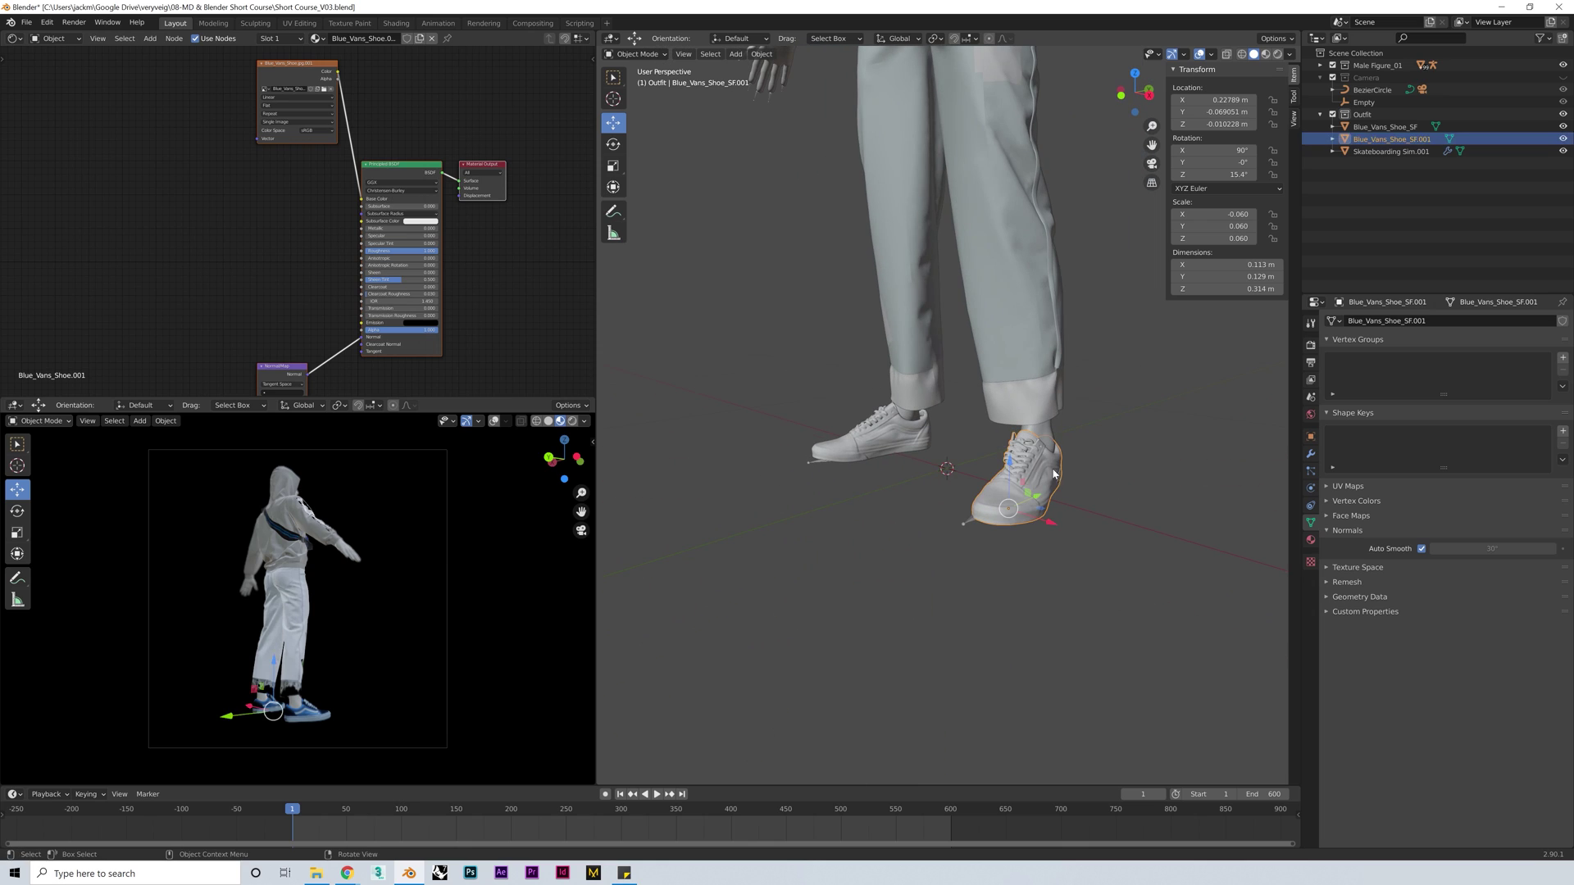
# Rename the mirrored shoe Blue_Vans_Shoe L and the original shoe Blue_Vans_Shoe R
pyautogui.doubleClick(1403, 138)
pyautogui.click(1406, 138)
pyautogui.write('L')
pyautogui.press('Return')
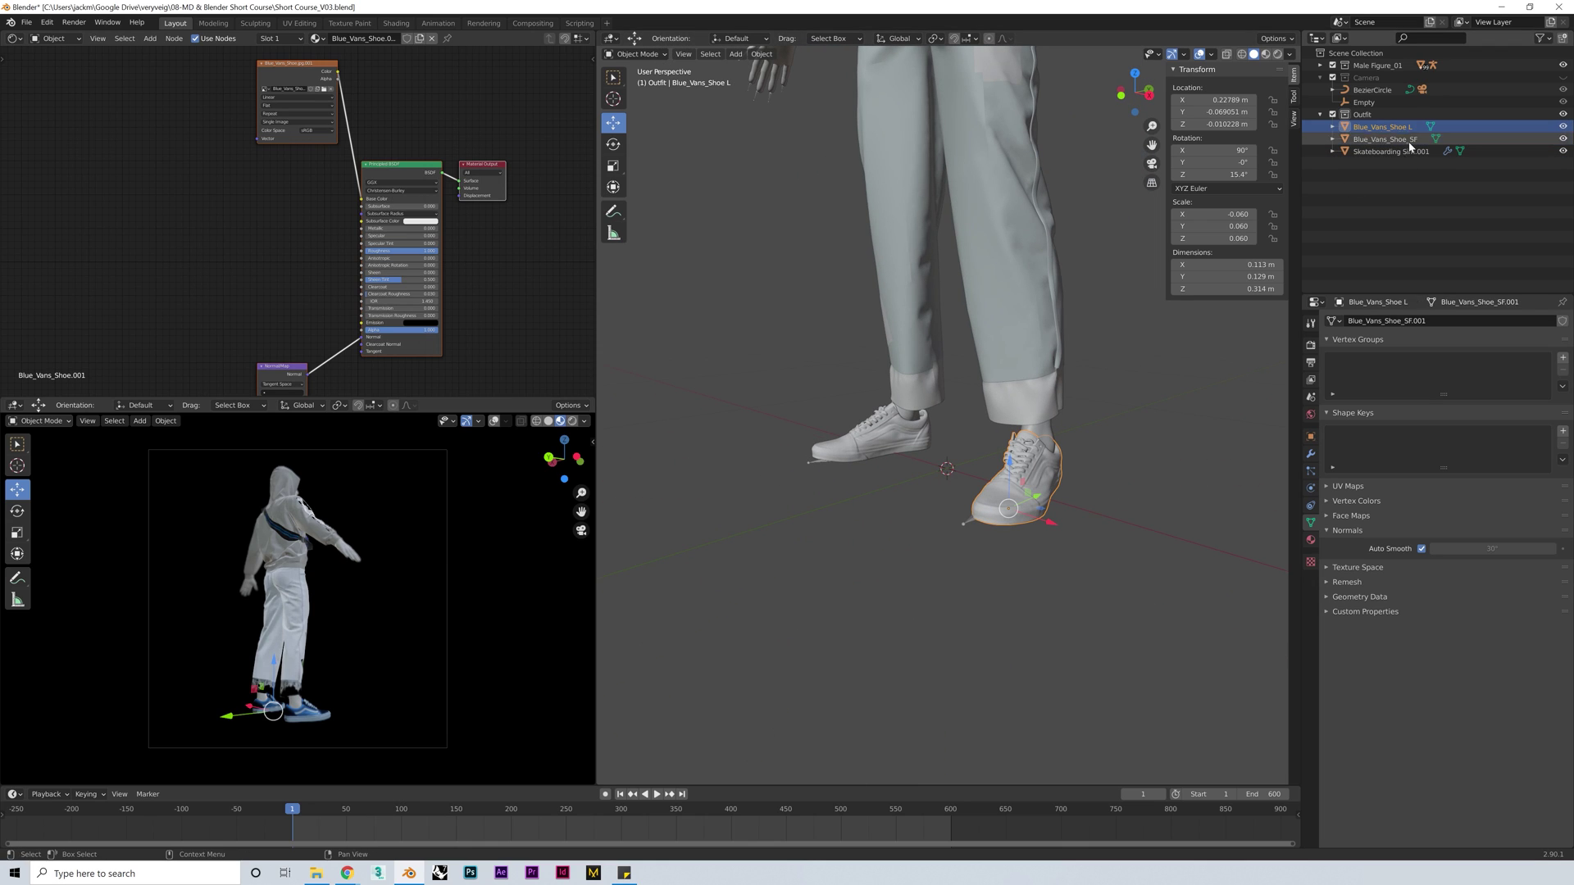
pyautogui.doubleClick(1408, 139)
pyautogui.moveTo(1406, 139); pyautogui.dragTo(1421, 139)
pyautogui.write('R')
pyautogui.press('Return')
# Select the figure's armature, preview its animation at frame 74, and return to frame 1
pyautogui.click(1080, 480)
pyautogui.moveTo(1079, 484); pyautogui.dragTo(968, 541, button='middle')
pyautogui.scroll(-8, 914, 587)
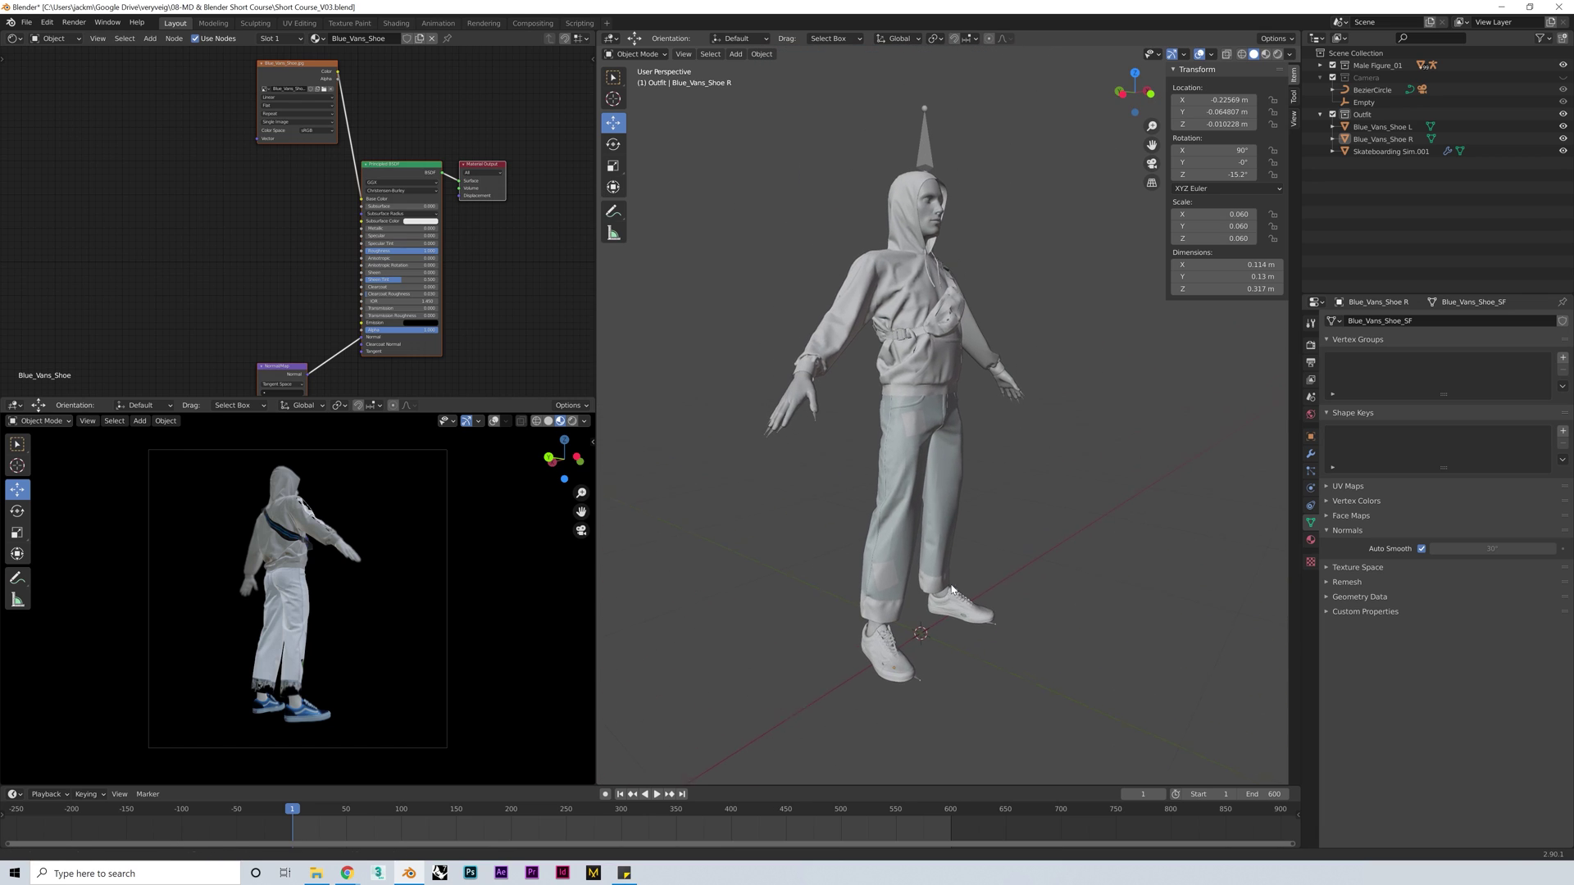
pyautogui.click(937, 250)
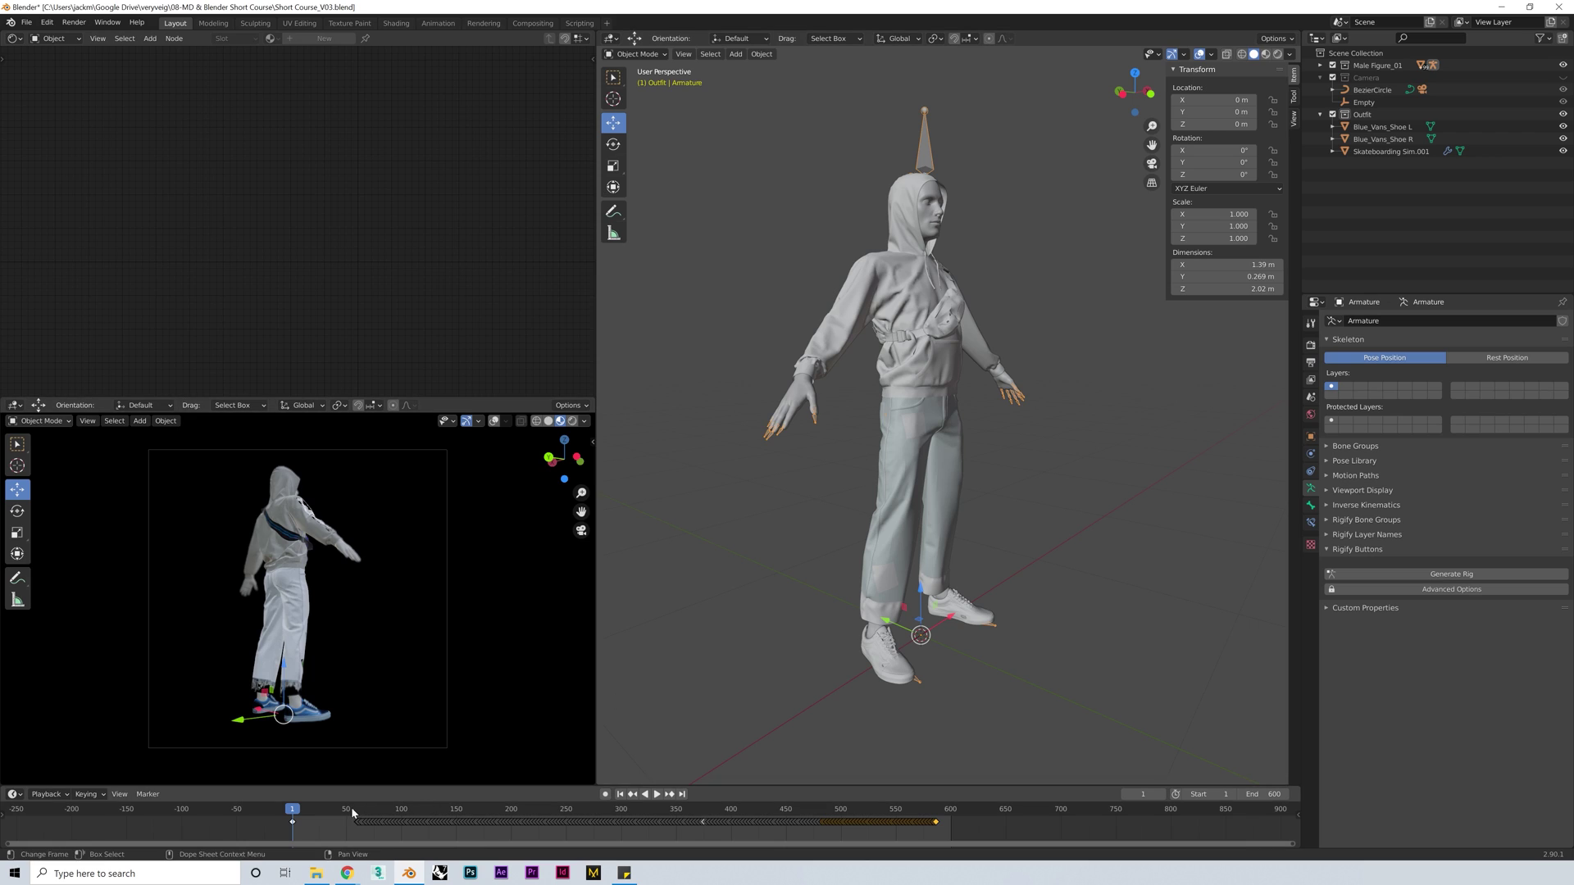
pyautogui.click(372, 809)
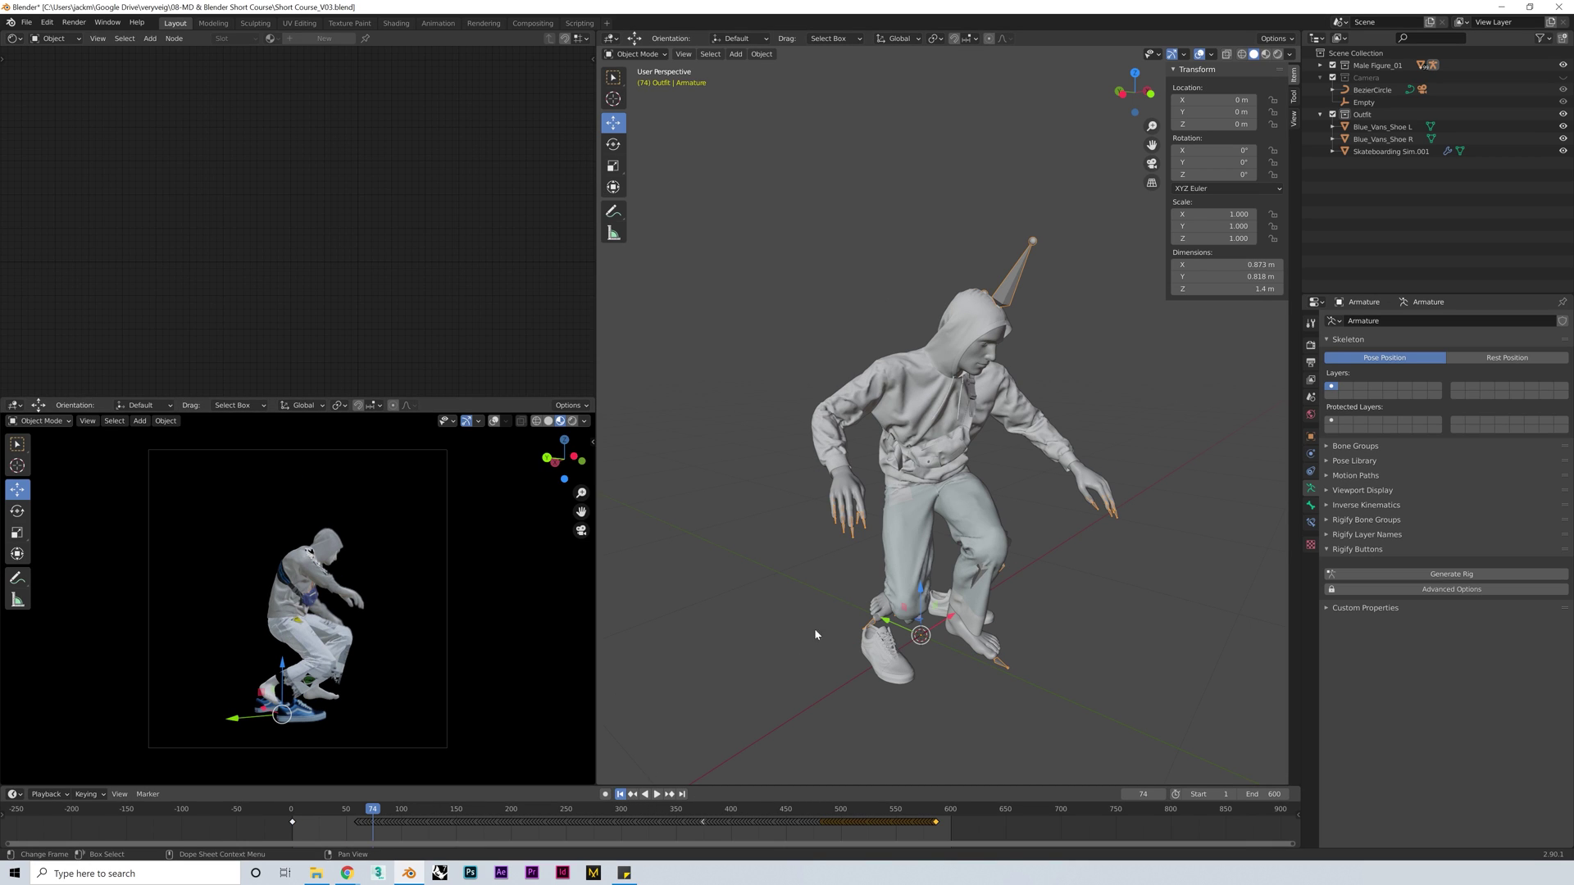
pyautogui.hotkey('shift', 'Left')
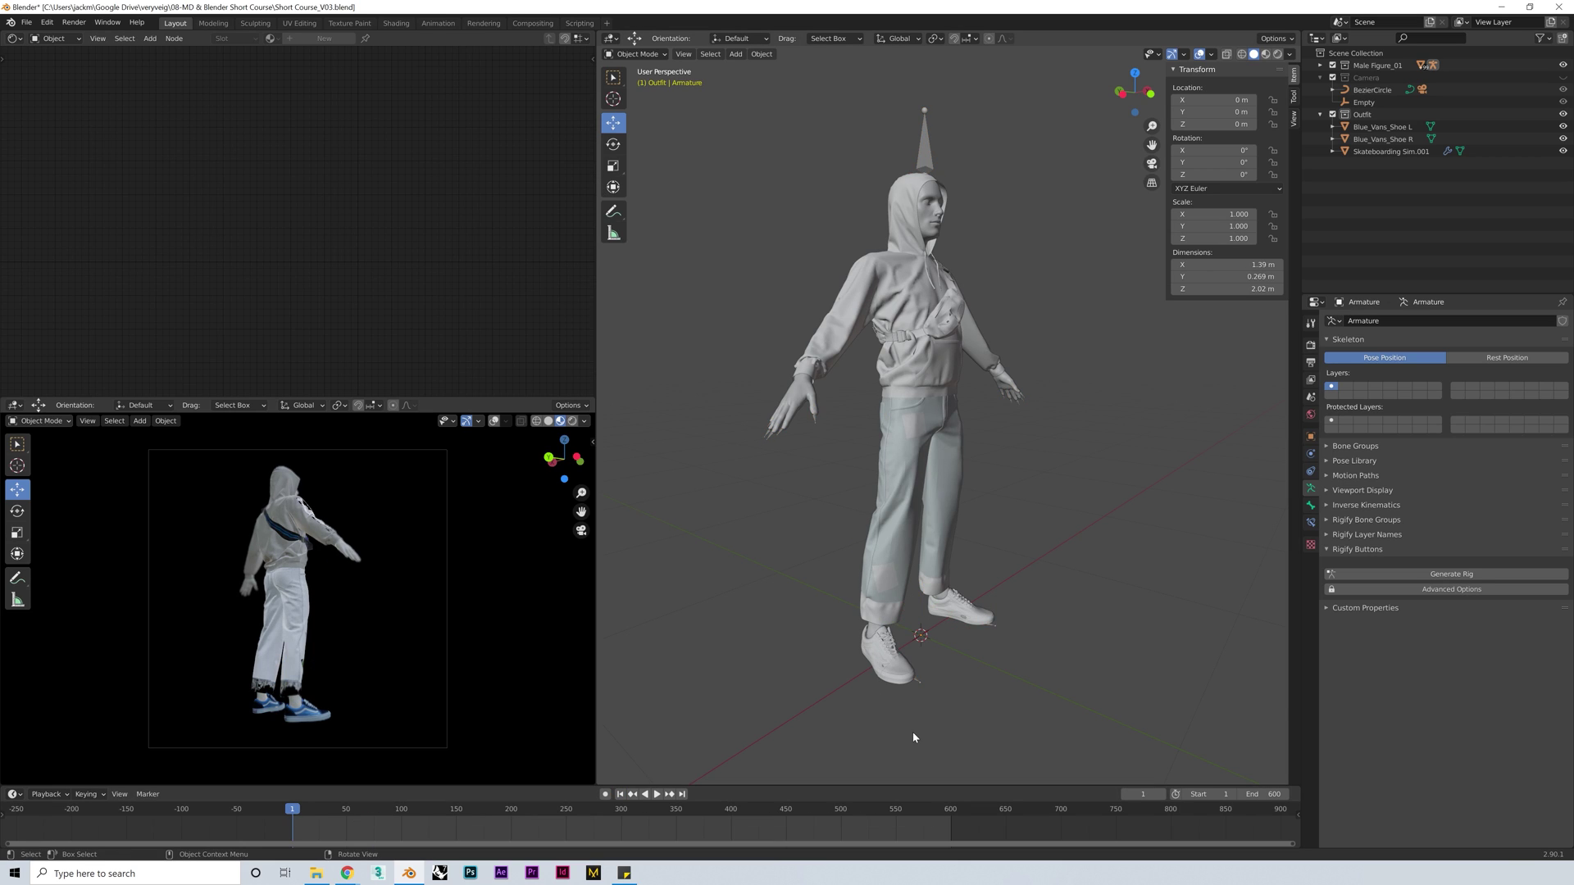
# Parent Blue_Vans_Shoe R to the figure's armature with automatic weights
pyautogui.click(890, 655)
pyautogui.scroll(5, 918, 648)
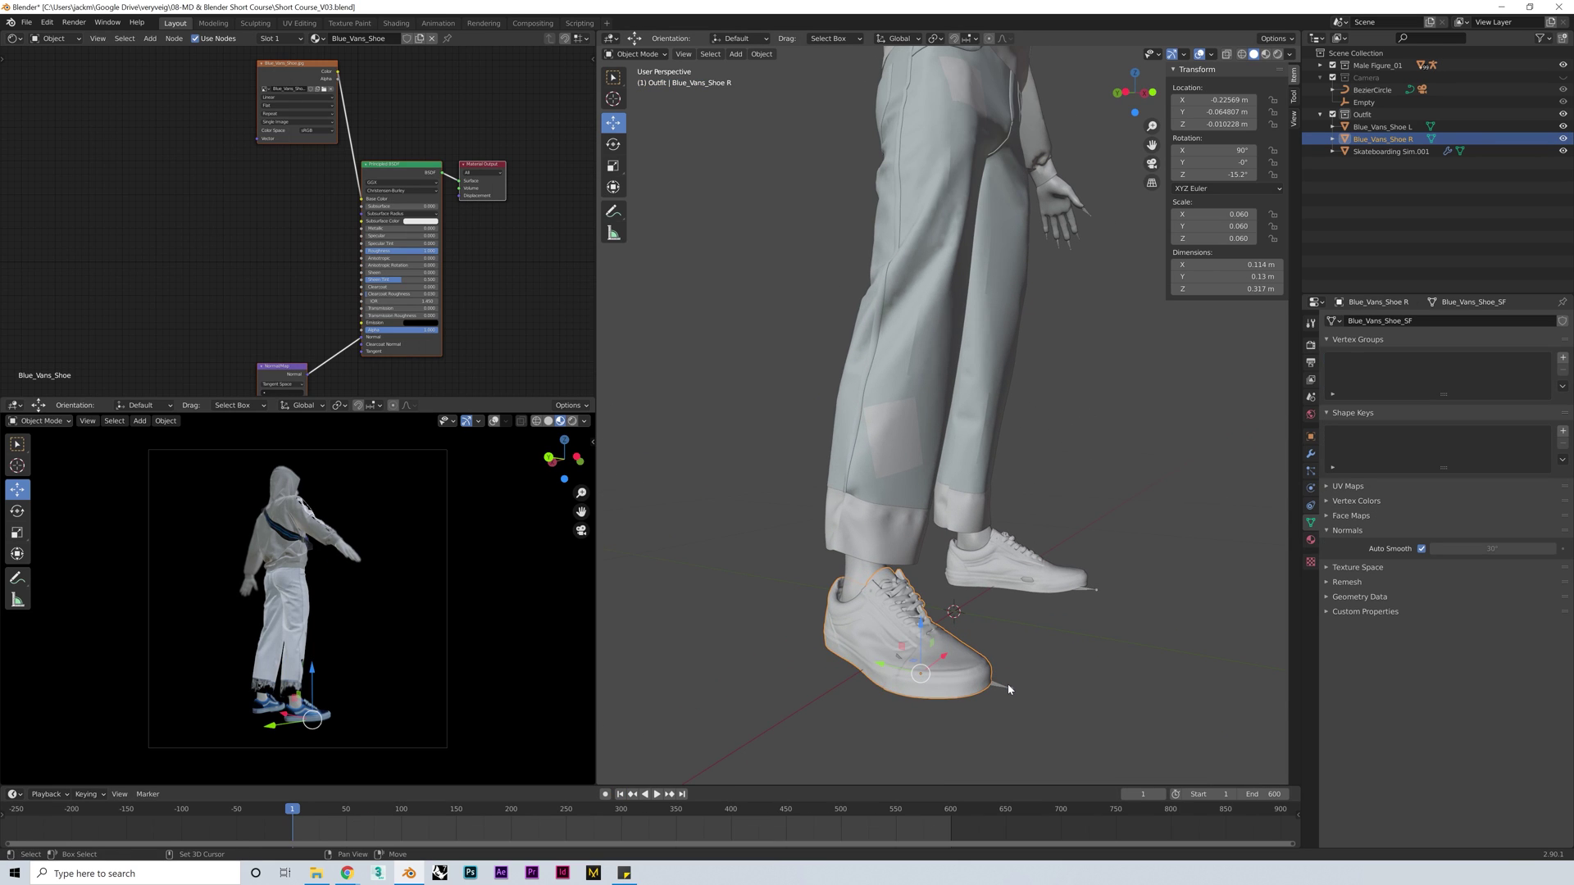
pyautogui.click(1008, 686)
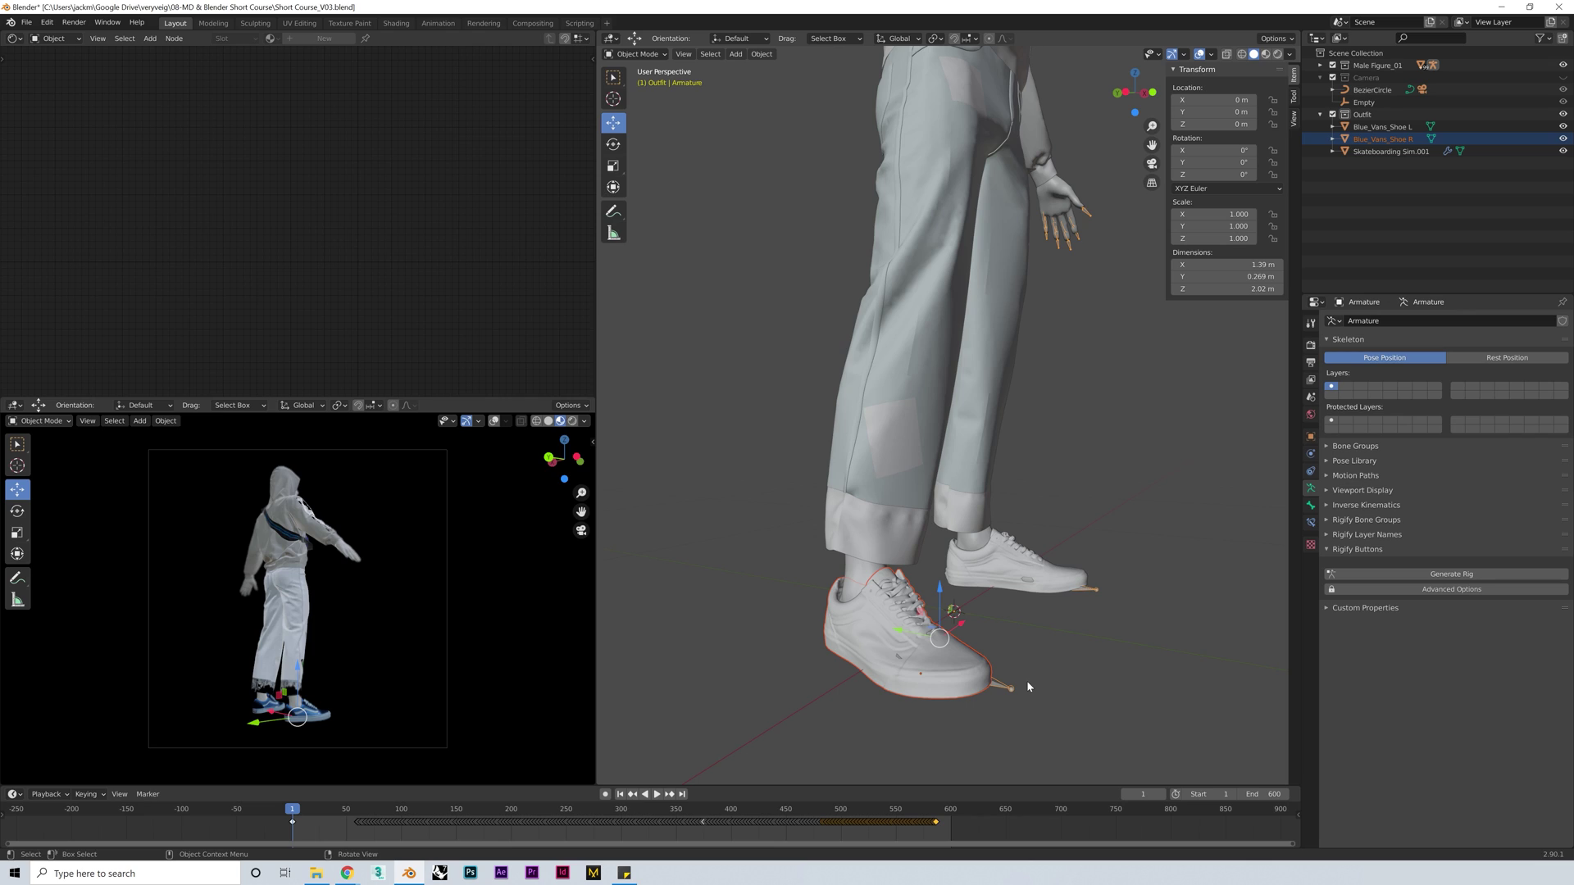
pyautogui.hotkey('ctrl', 'p')
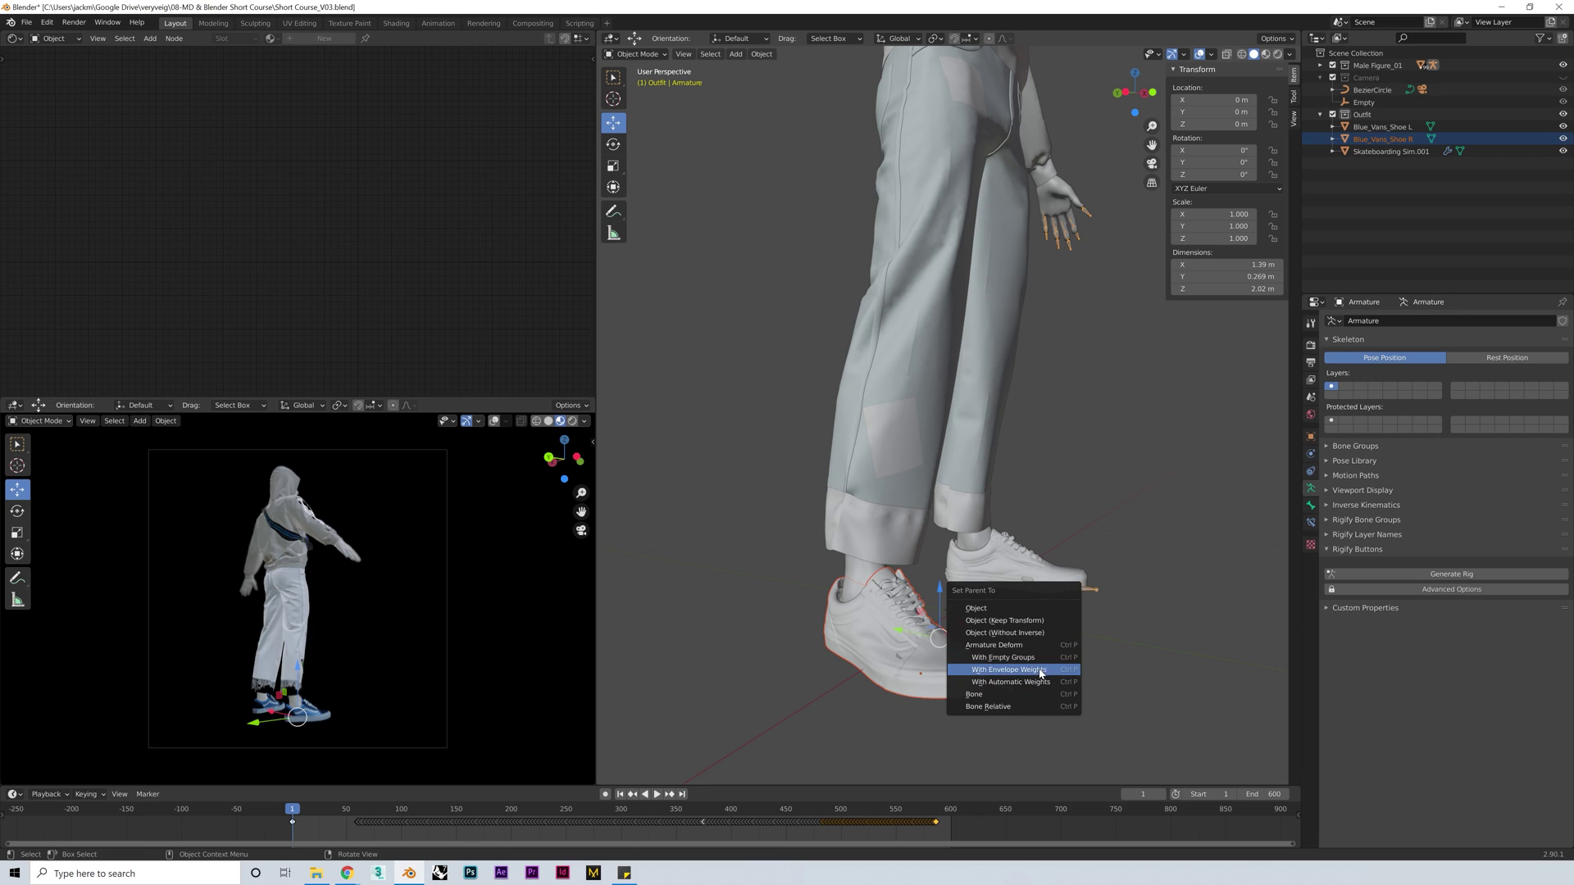
pyautogui.click(1042, 683)
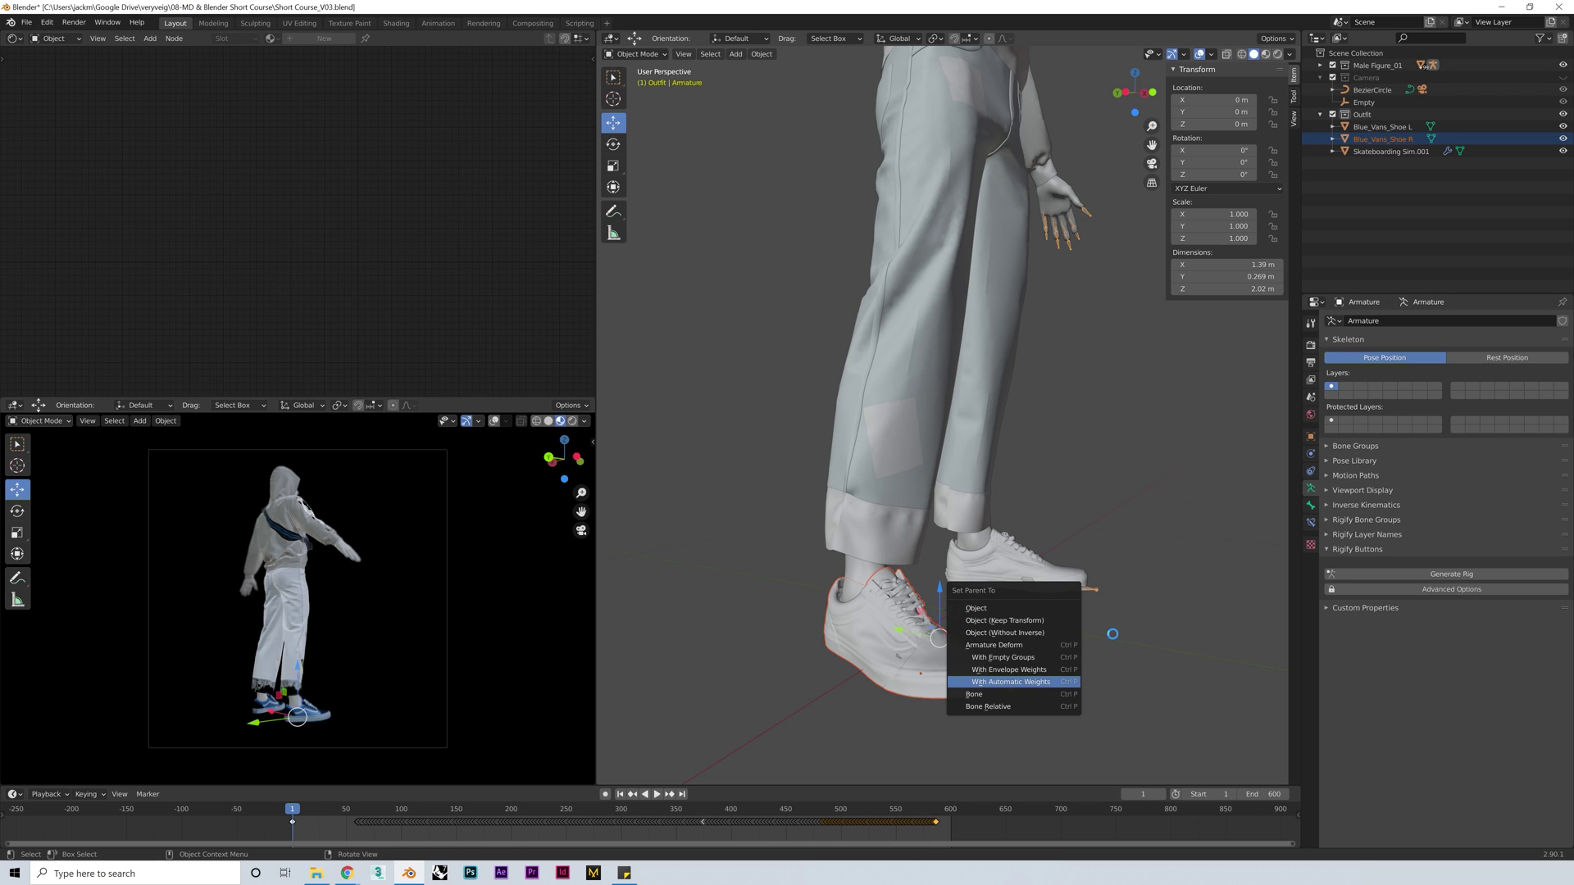
pyautogui.moveTo(1105, 620); pyautogui.dragTo(1051, 631, button='middle')
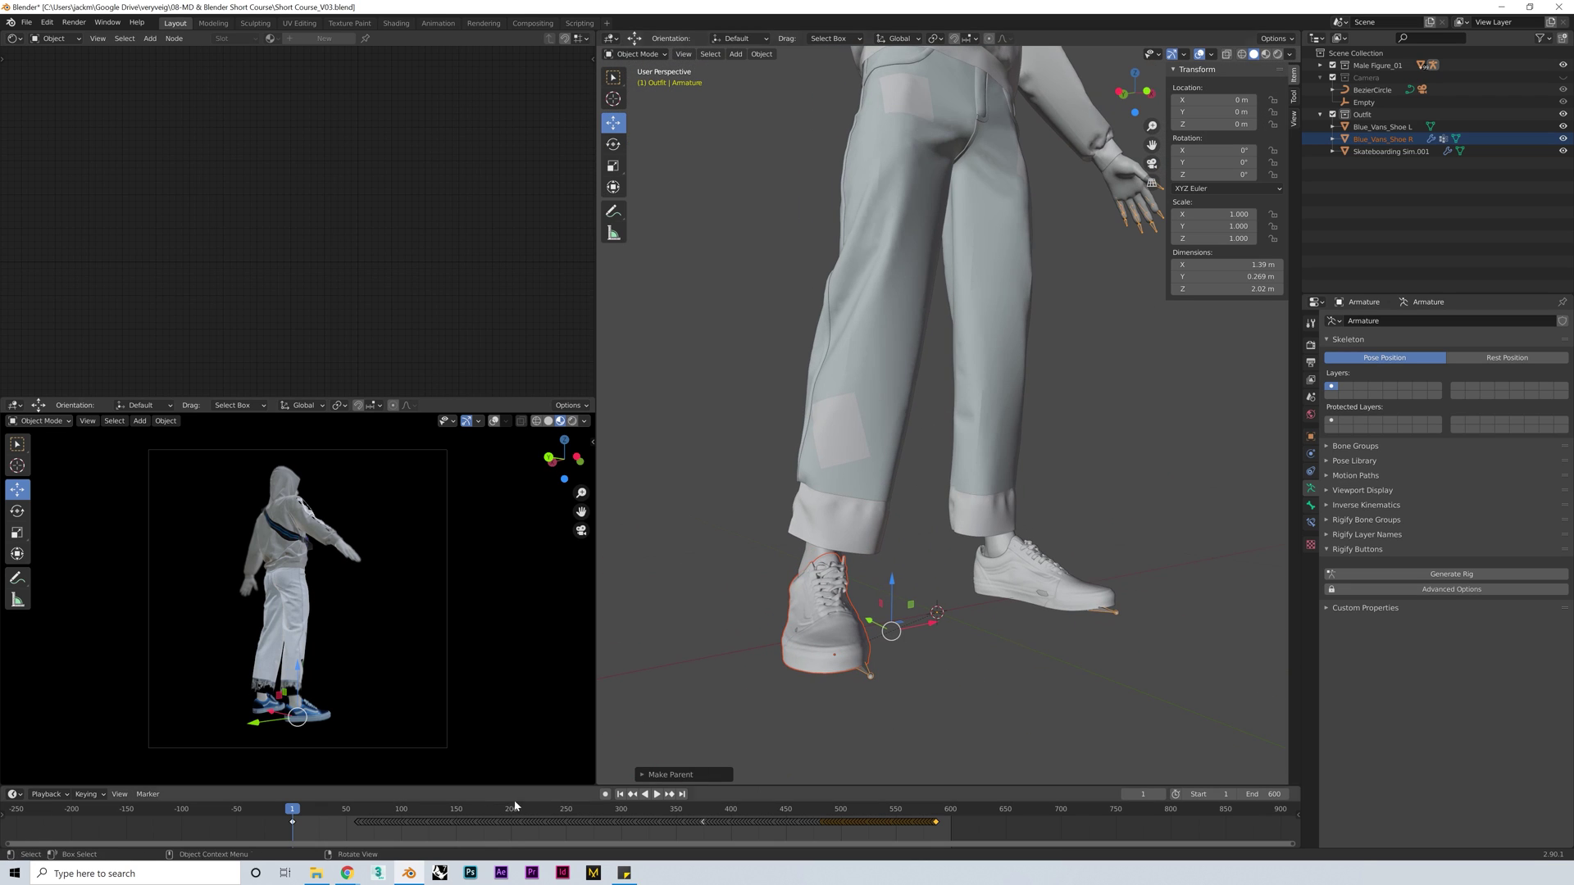
# Check how the right shoe follows the foot at frame 89, and return to frame 1
pyautogui.click(390, 812)
pyautogui.moveTo(976, 564); pyautogui.dragTo(889, 681, button='middle')
pyautogui.click(888, 681)
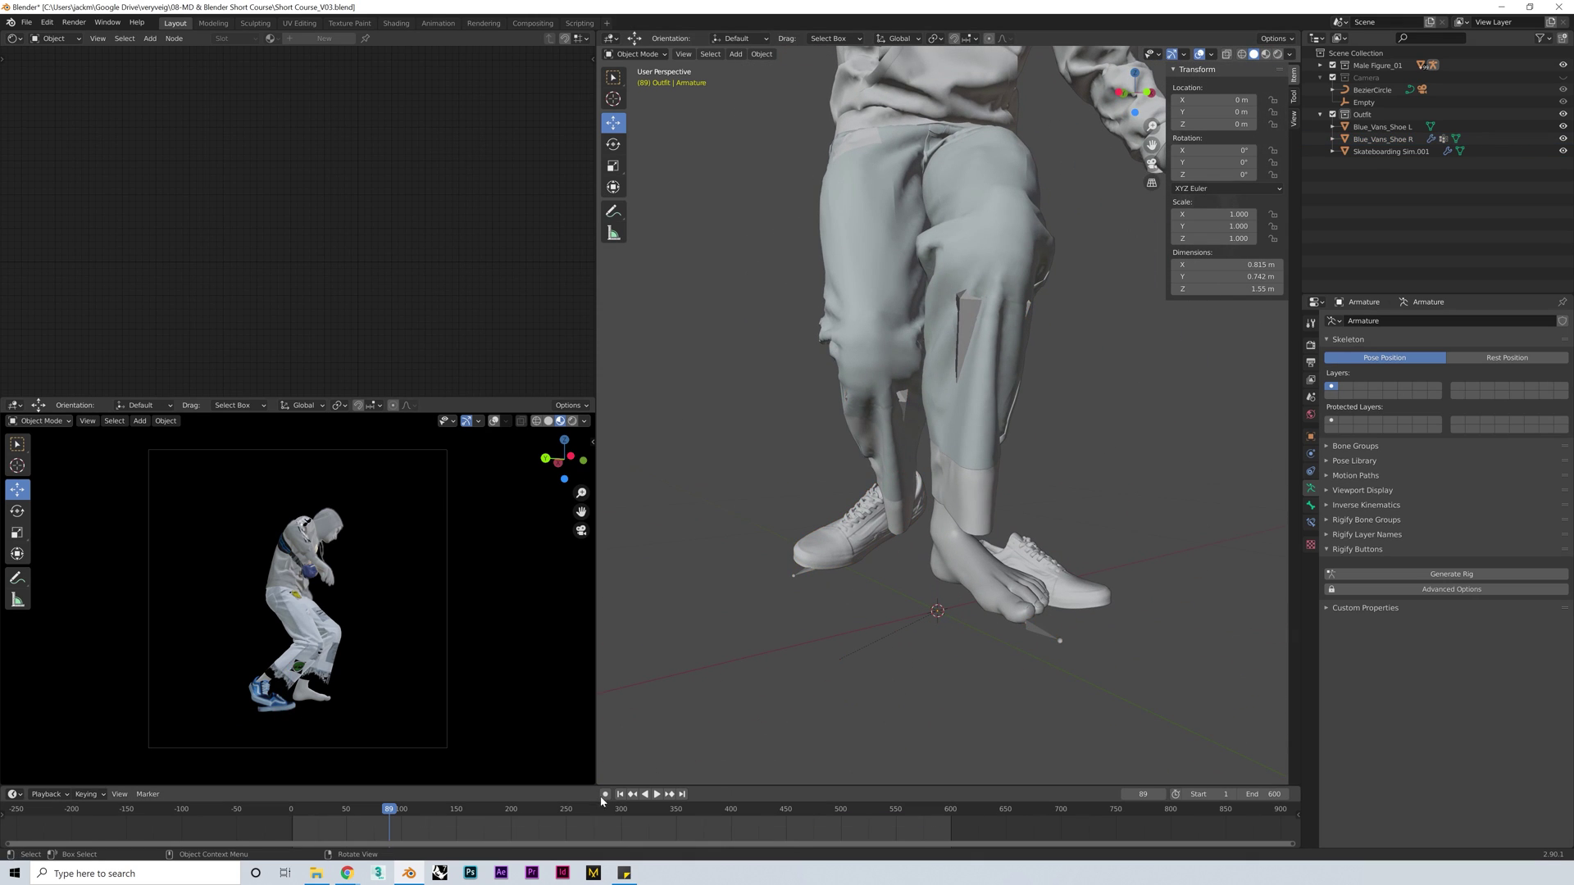
pyautogui.click(622, 795)
# Parent Blue_Vans_Shoe L to the figure's armature with automatic weights
pyautogui.moveTo(957, 596); pyautogui.dragTo(926, 612, button='middle')
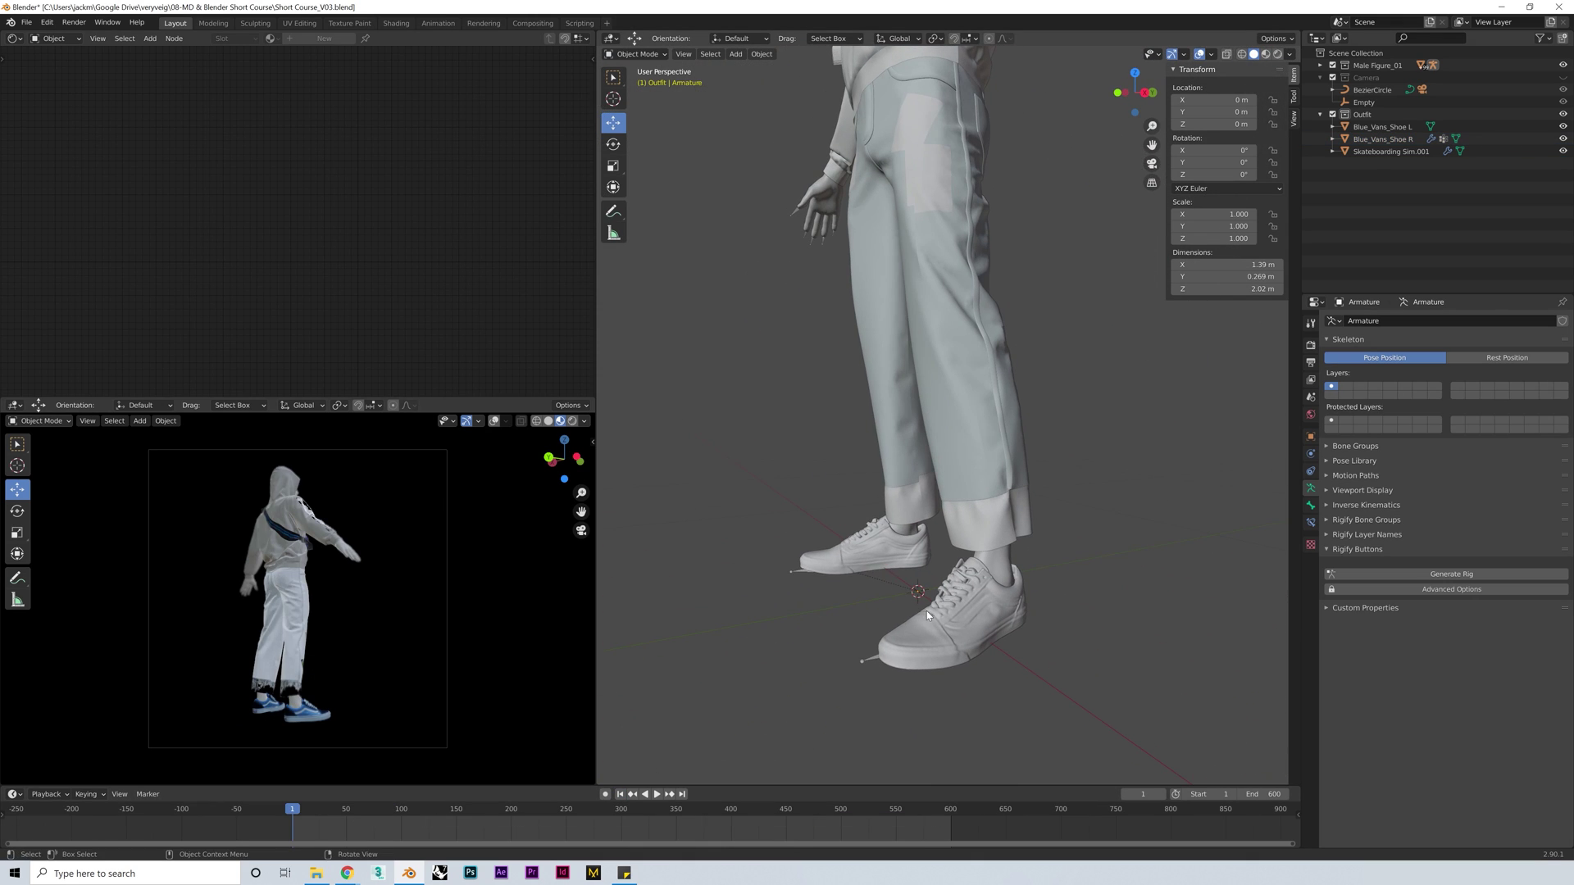
pyautogui.click(902, 647)
pyautogui.keyDown('shift'); pyautogui.click(865, 660); pyautogui.keyUp('shift')
pyautogui.hotkey('ctrl', 'p')
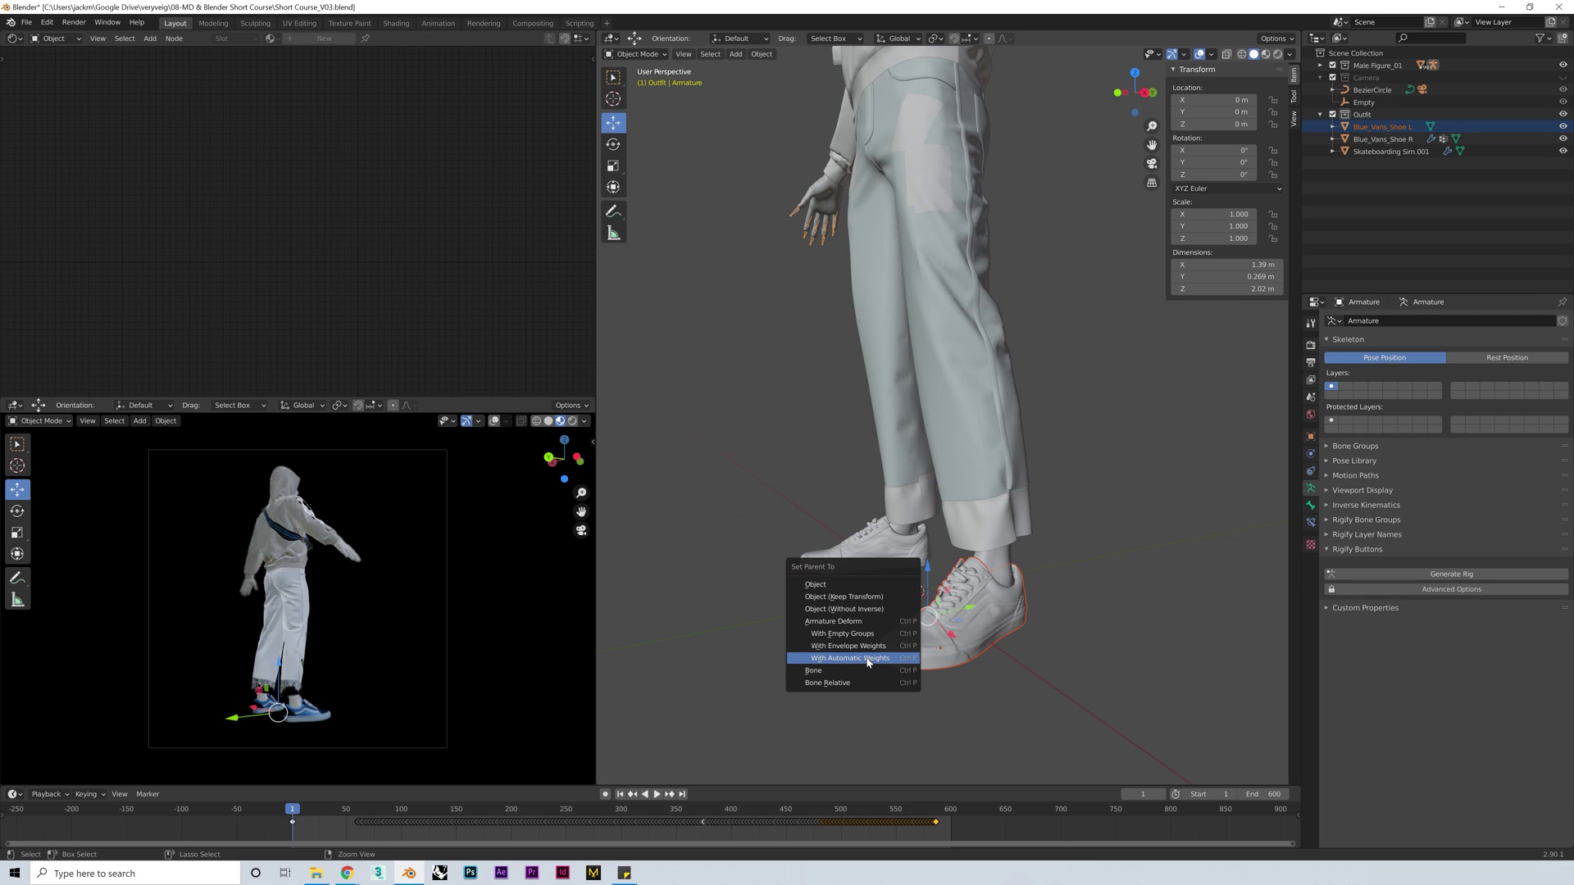
pyautogui.click(822, 658)
pyautogui.moveTo(814, 654); pyautogui.dragTo(787, 664, button='middle')
# Inspect both shoes on the moving figure at frame 98 from several angles
pyautogui.click(400, 809)
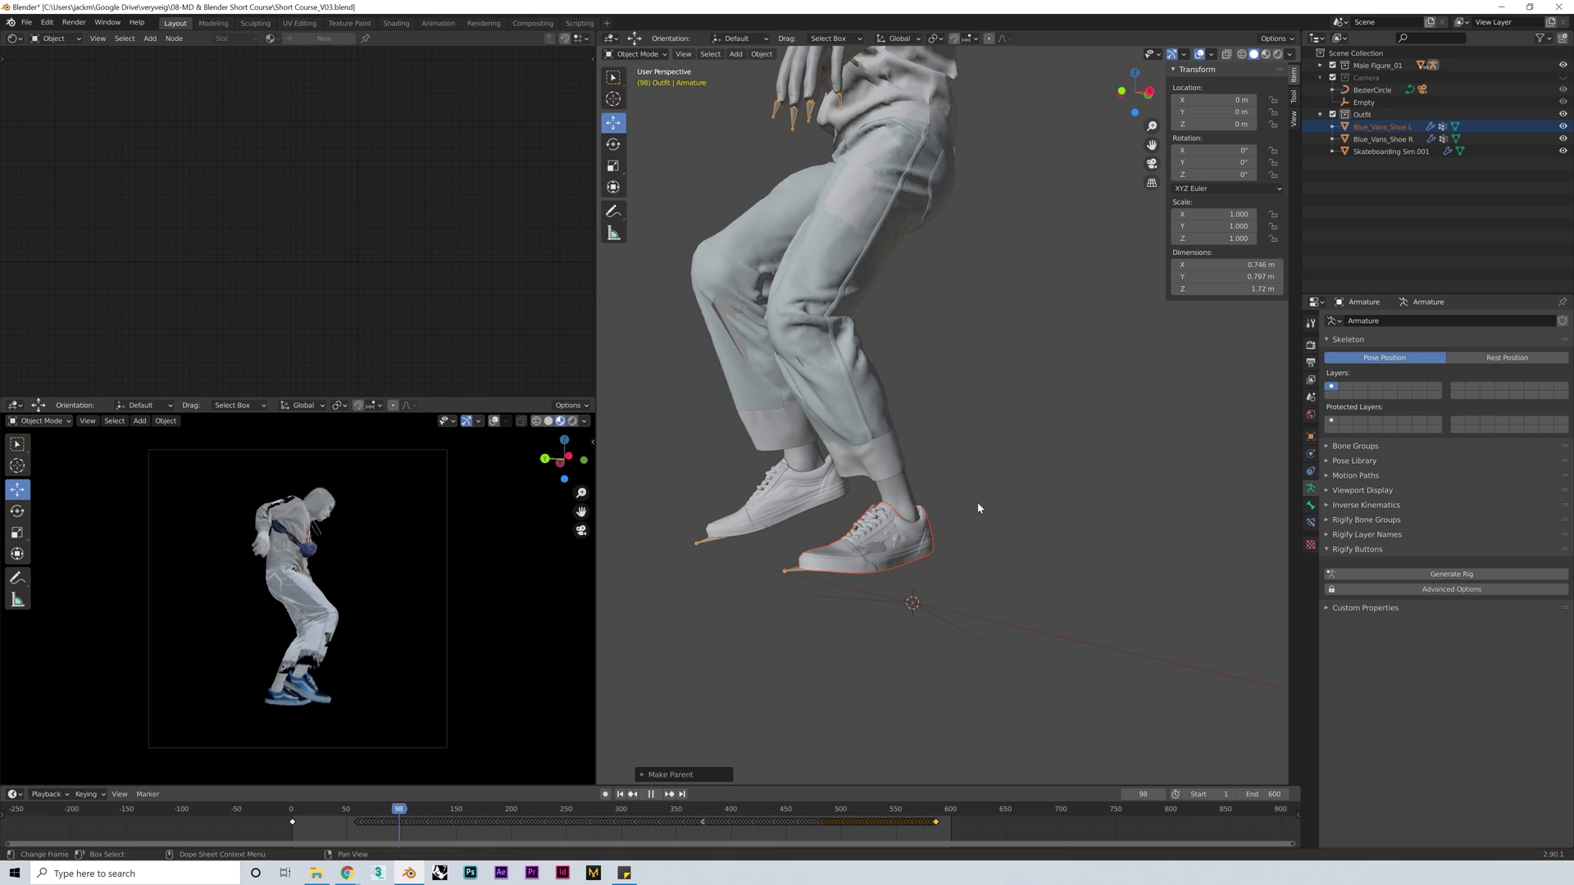
pyautogui.click(977, 508)
pyautogui.moveTo(977, 508); pyautogui.dragTo(713, 779, button='middle')
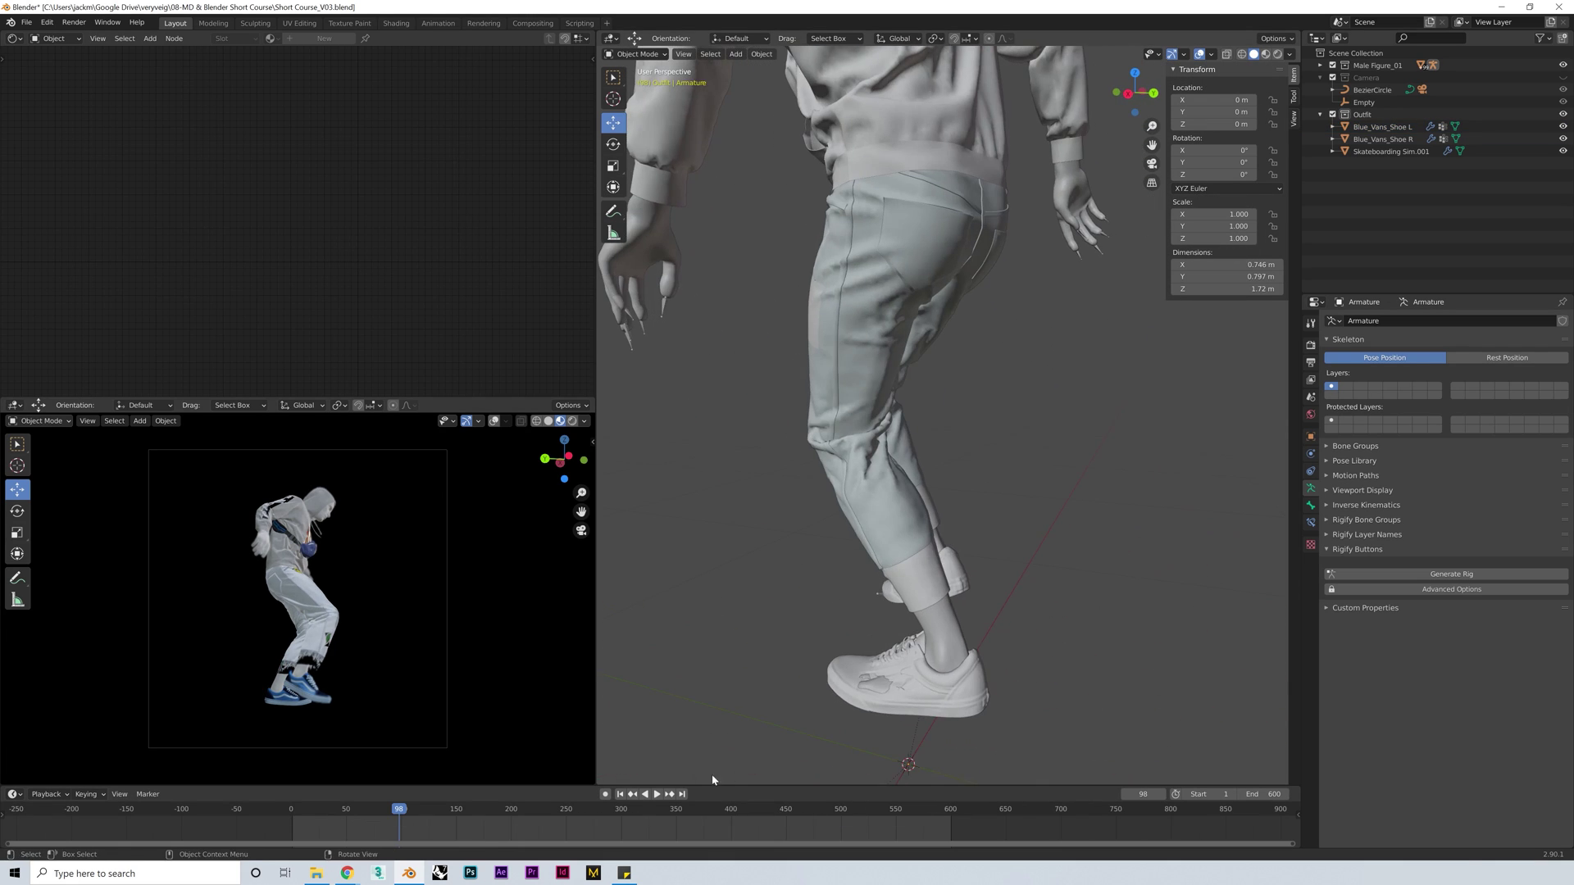
pyautogui.moveTo(1019, 467); pyautogui.dragTo(1002, 510, button='middle')
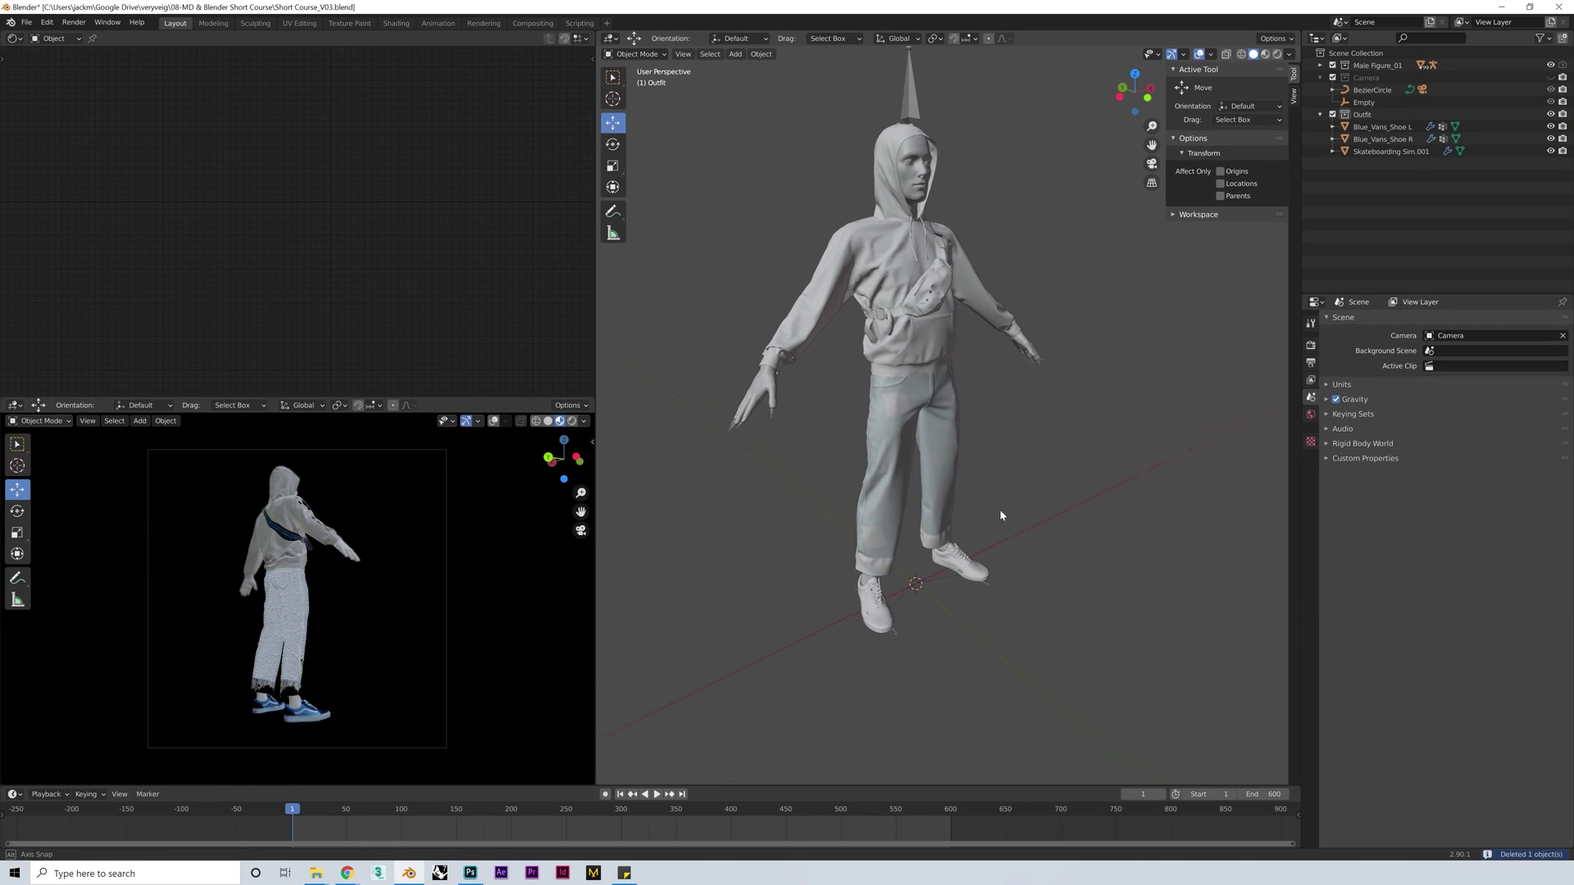
# Import the Collada model model.dae from the skateboard-01 folder in _RESOURCES
pyautogui.click(27, 22)
pyautogui.moveTo(59, 191)
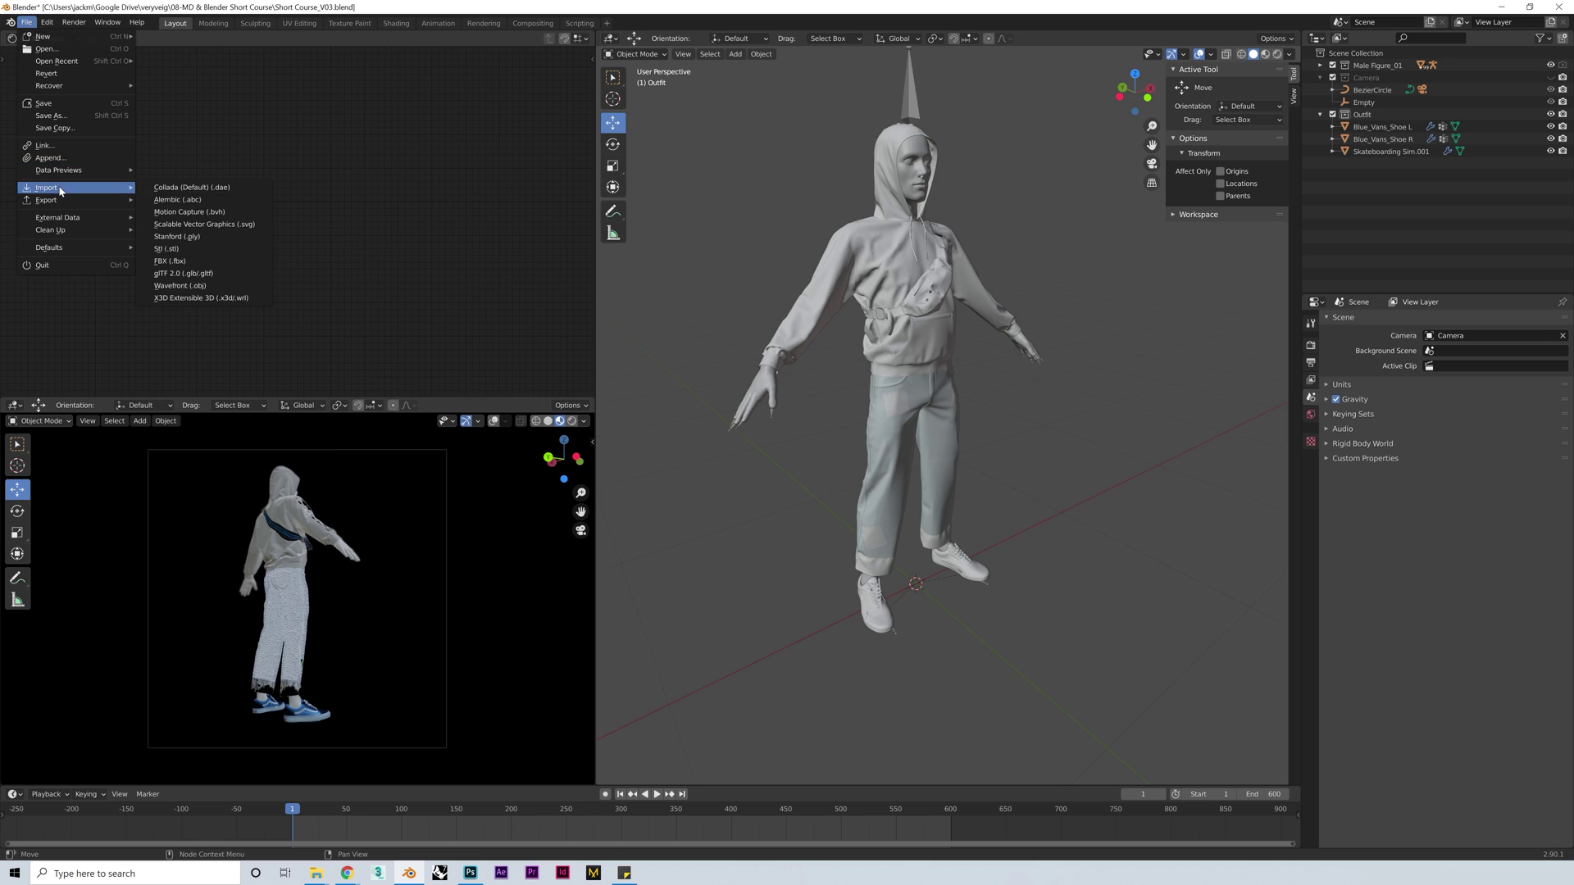
pyautogui.click(207, 187)
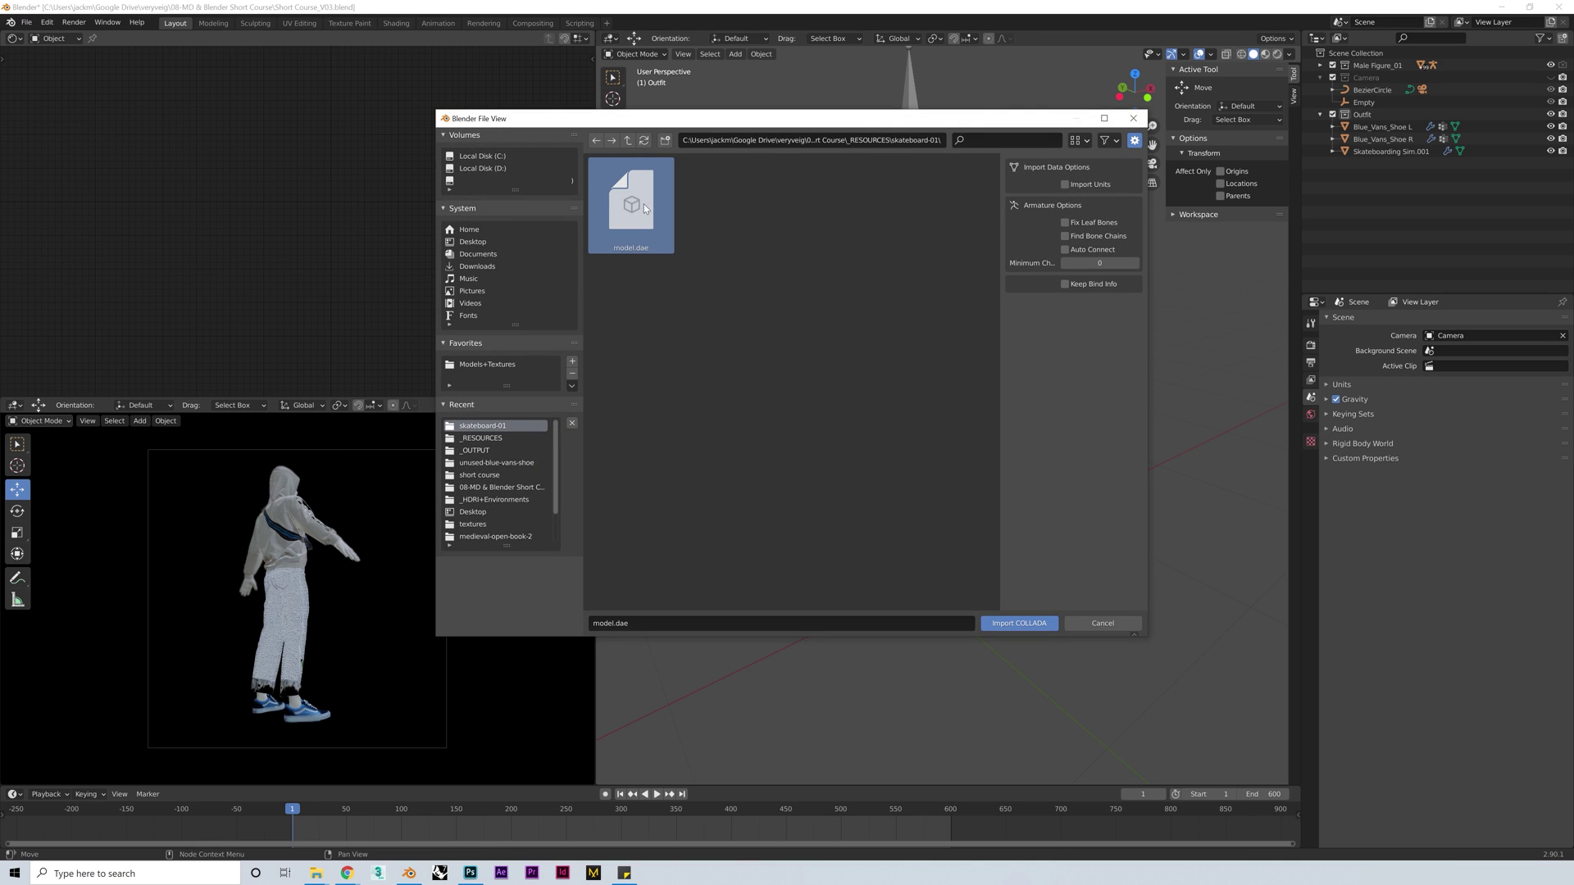
pyautogui.click(1019, 623)
pyautogui.moveTo(833, 535); pyautogui.dragTo(901, 524, button='middle')
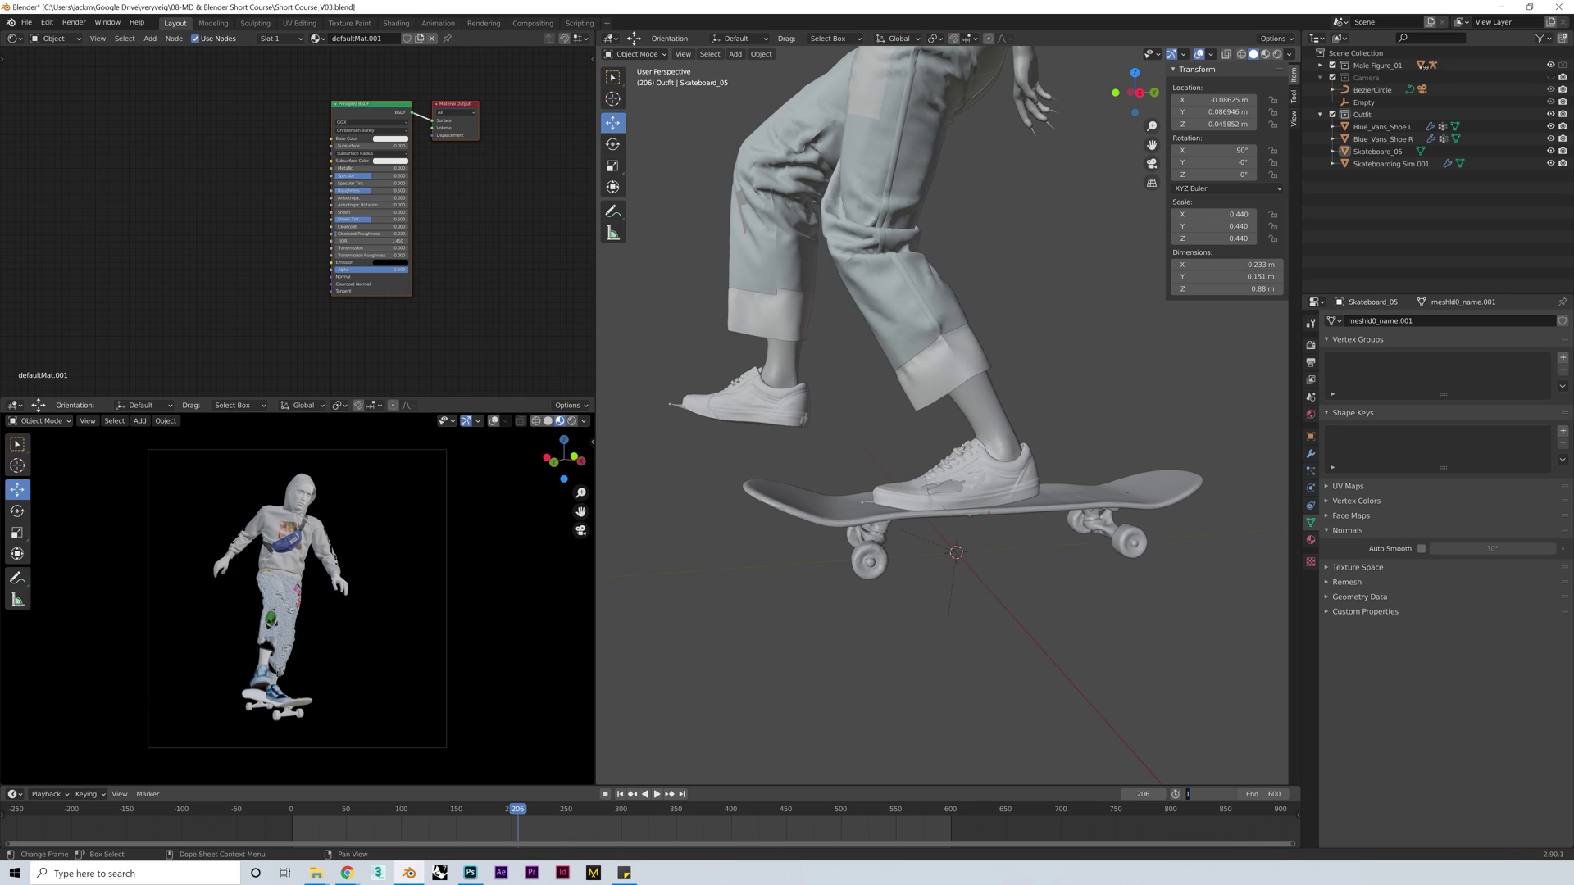
# Set the animation's start frame to 60 and go to that frame
pyautogui.write('60')
pyautogui.press('Return')
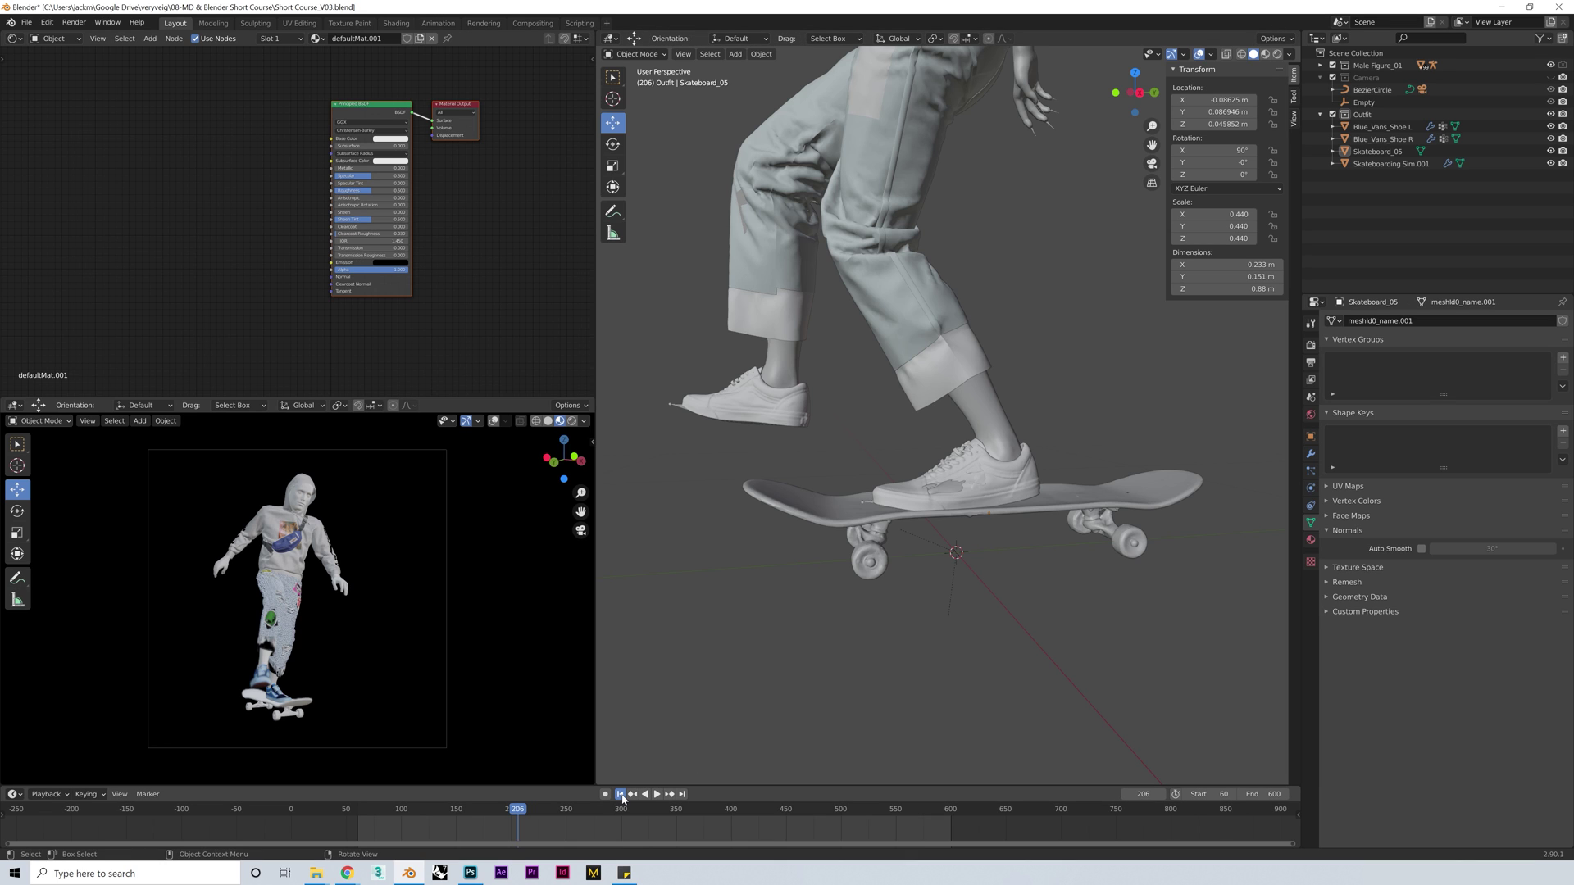
pyautogui.hotkey('shift', 'Left')
# Move the skateboard under the shoes to about X -0.052 m, Y -0.173 m, and insert a Location, Rotation & Scale keyframe at frame 60
pyautogui.moveTo(927, 504); pyautogui.dragTo(999, 509, button='middle')
pyautogui.click(1007, 509)
pyautogui.moveTo(998, 504); pyautogui.dragTo(1020, 508)
pyautogui.moveTo(1021, 508); pyautogui.dragTo(985, 506, button='middle')
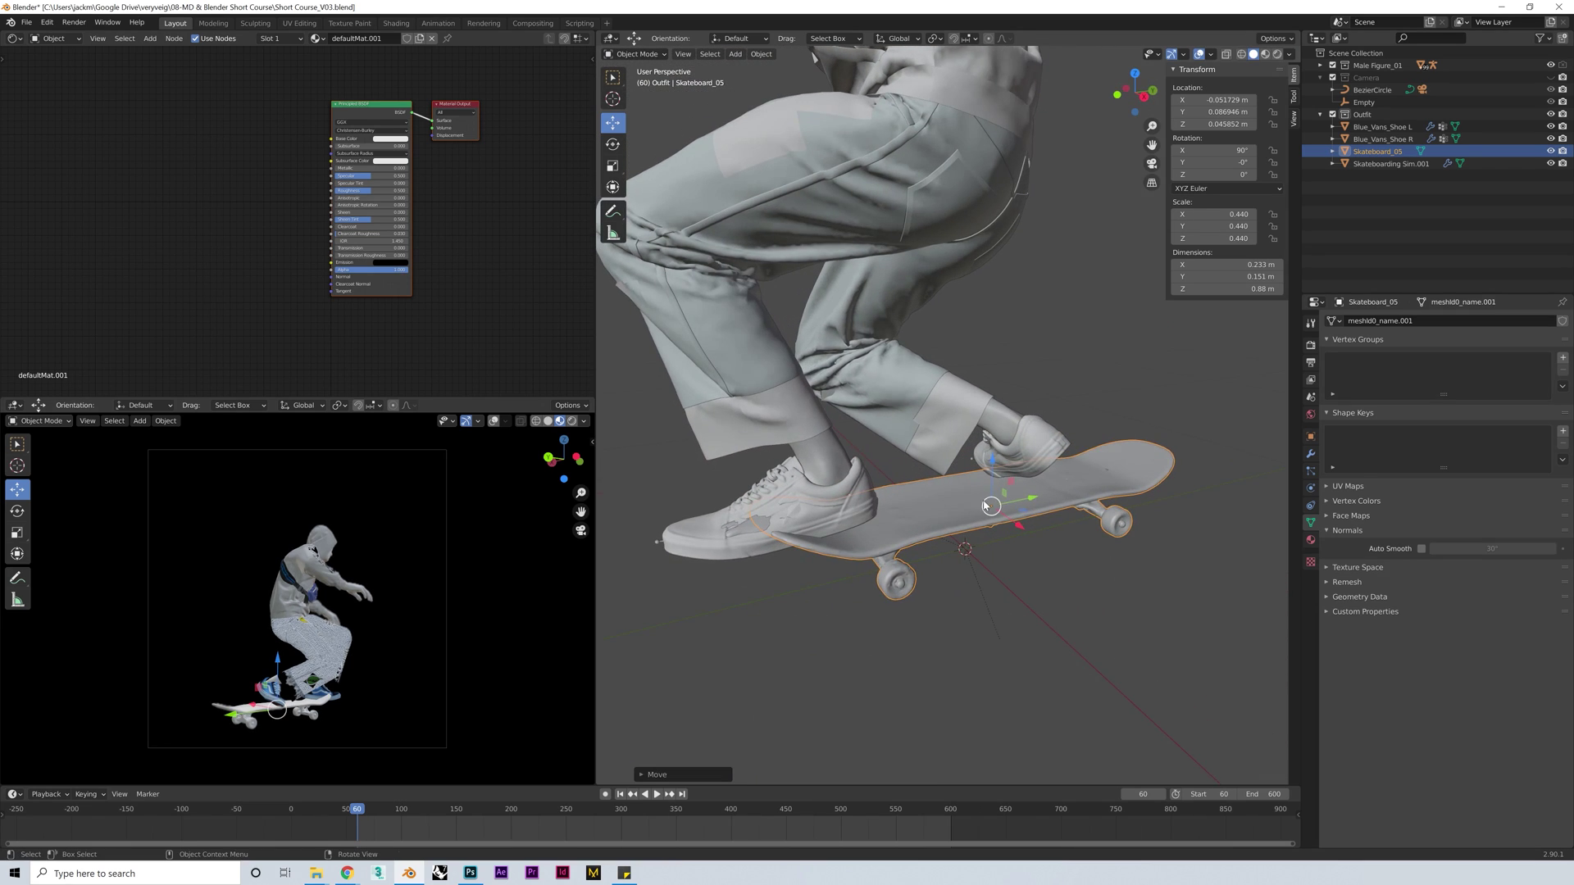
pyautogui.moveTo(1034, 498); pyautogui.dragTo(894, 560)
pyautogui.moveTo(894, 556); pyautogui.dragTo(957, 500, button='middle')
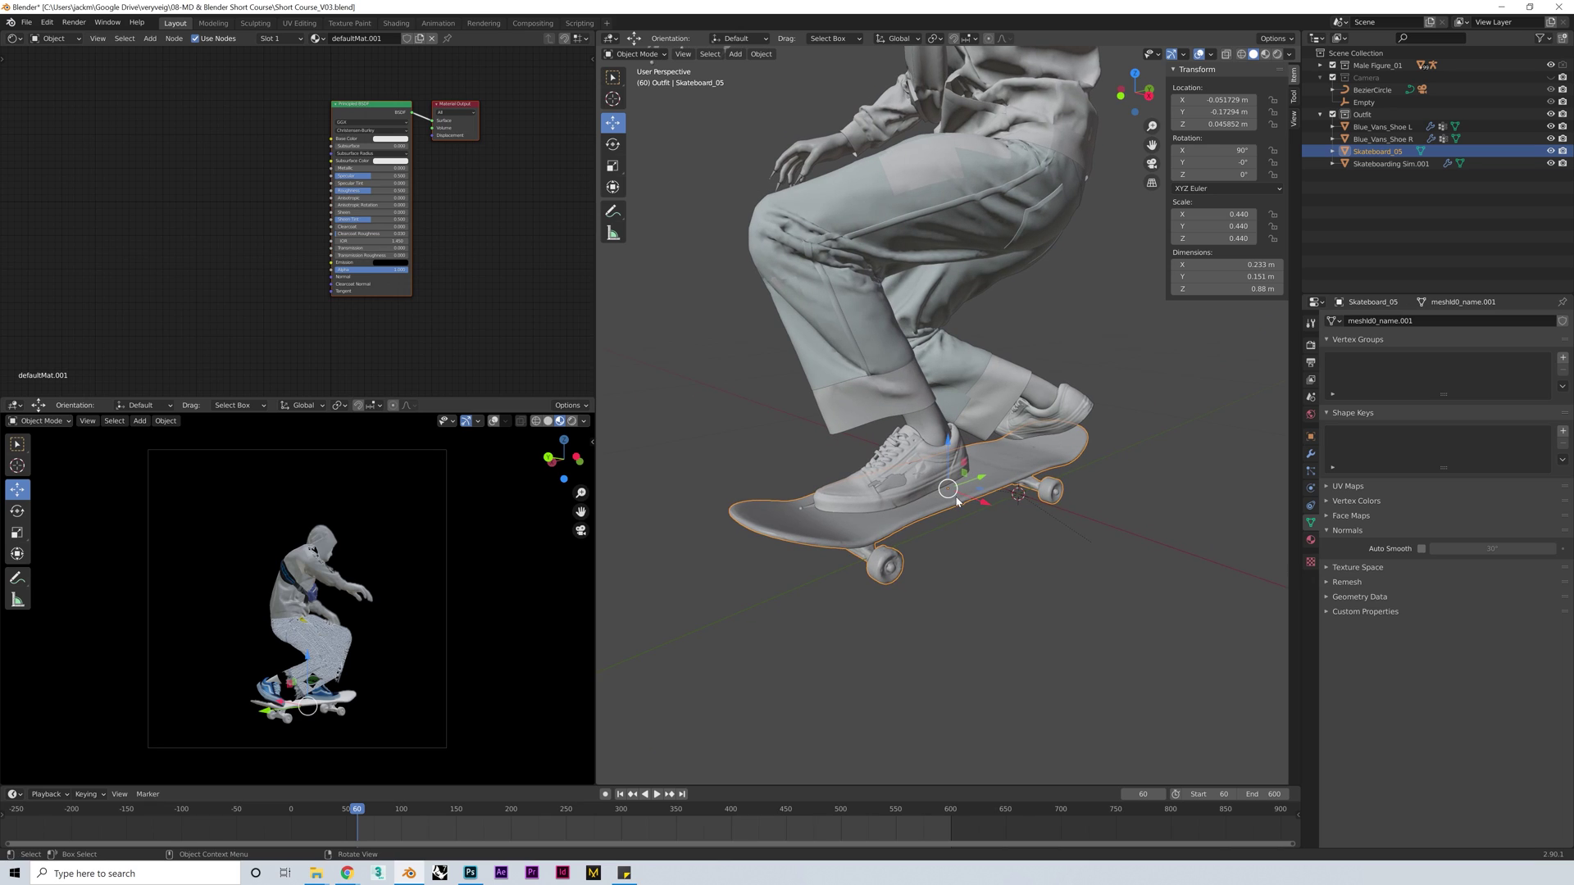
pyautogui.press('i')
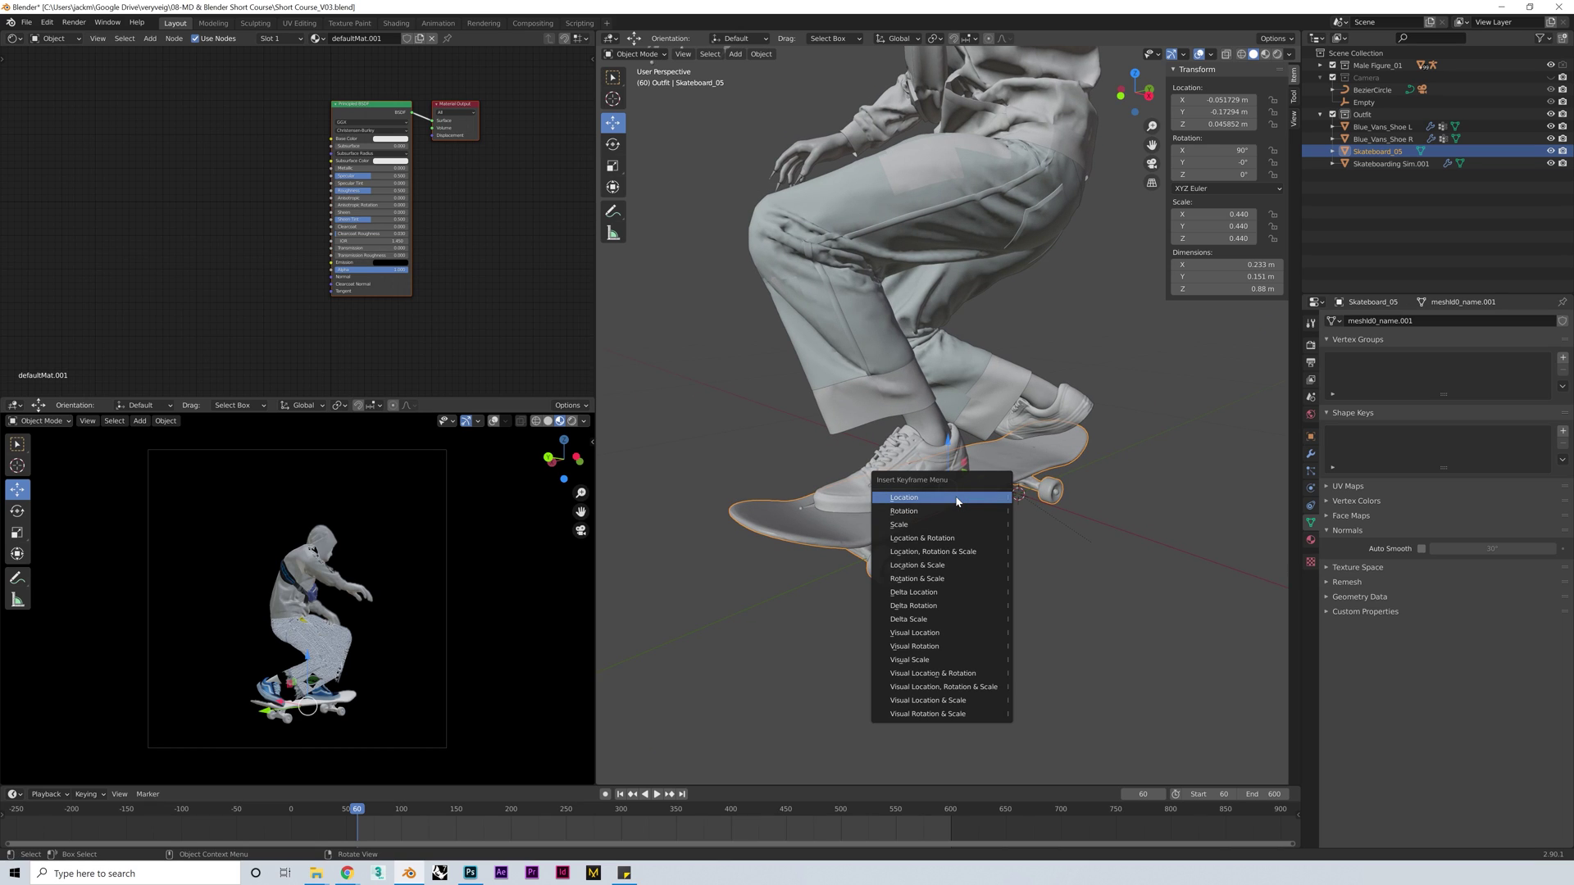
pyautogui.click(952, 555)
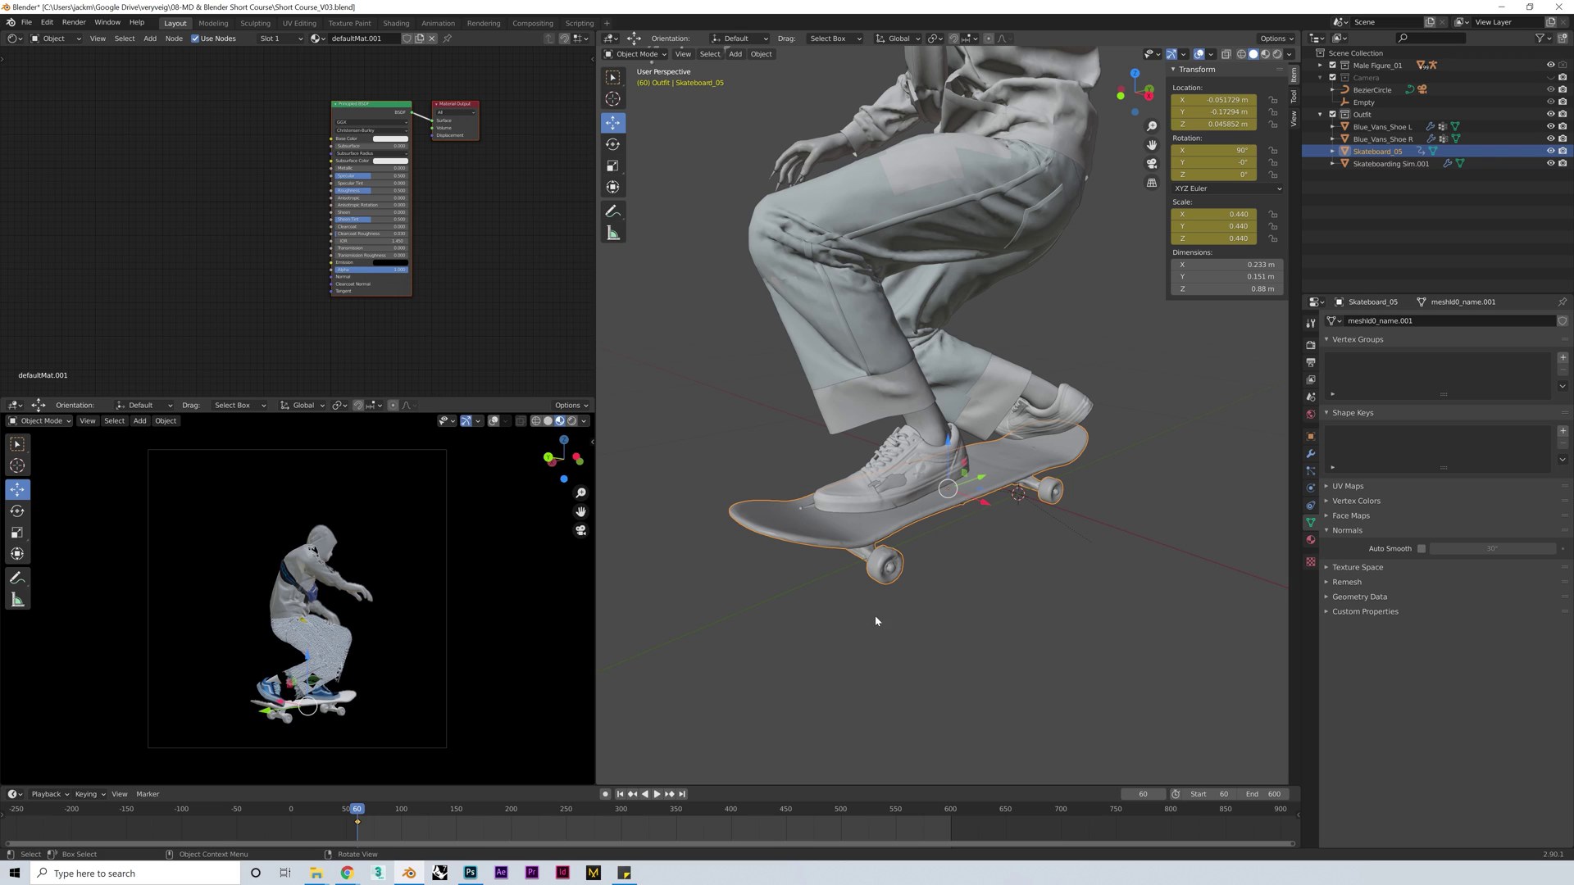
# Move the skateboard along Y to about 0.107 m under the planted shoe and keyframe its location, rotation and scale near frame 100
pyautogui.click(401, 813)
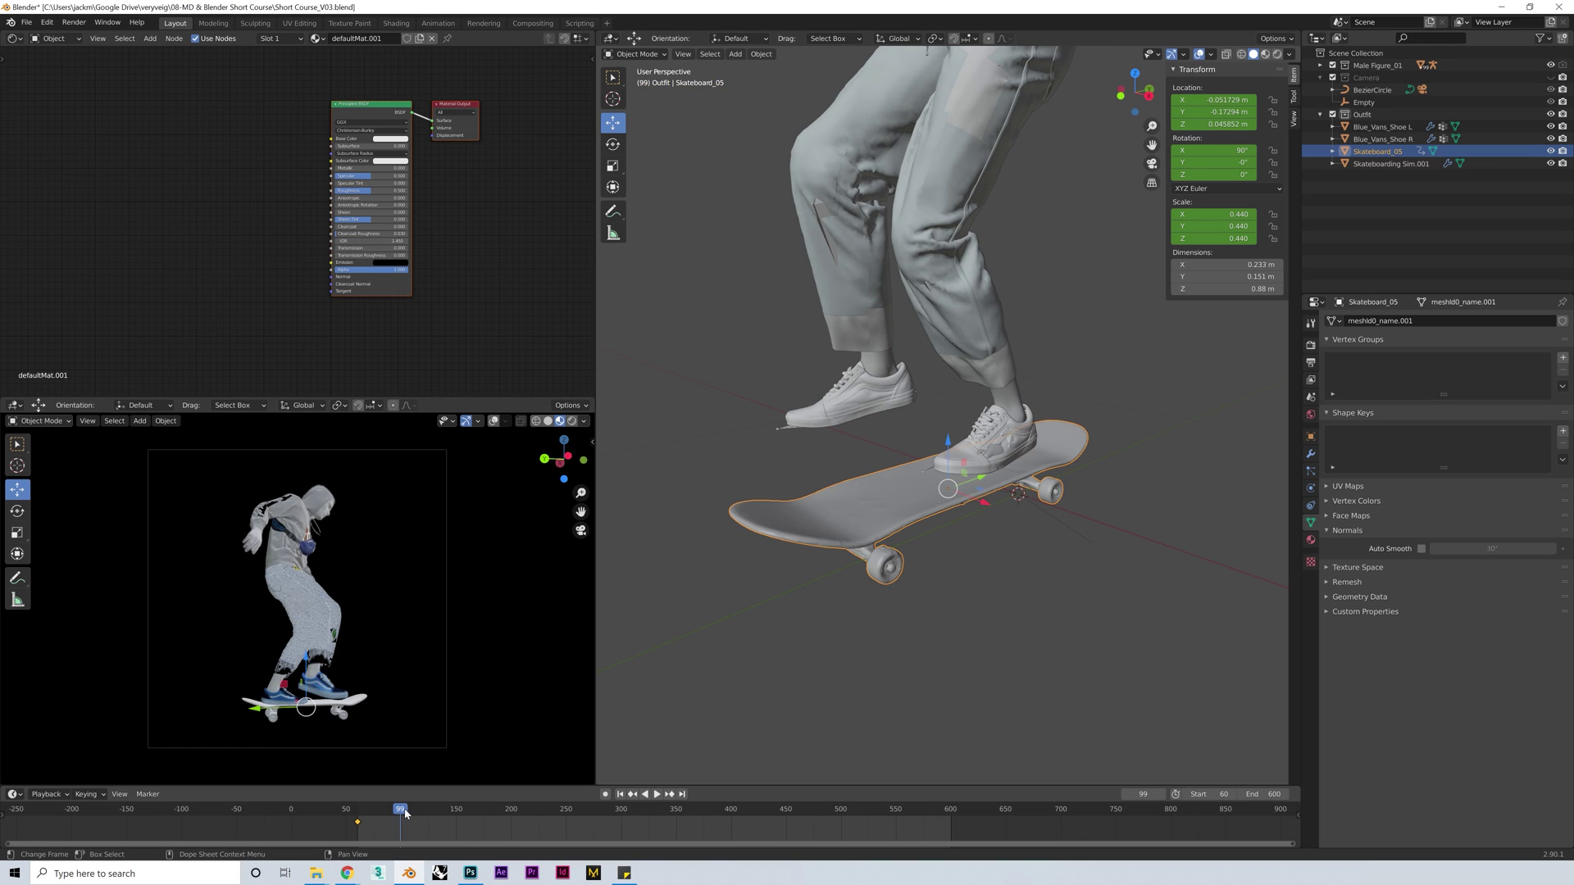
pyautogui.press('g')
pyautogui.press('y')
pyautogui.click(1027, 543)
pyautogui.press('i')
pyautogui.click(1027, 543)
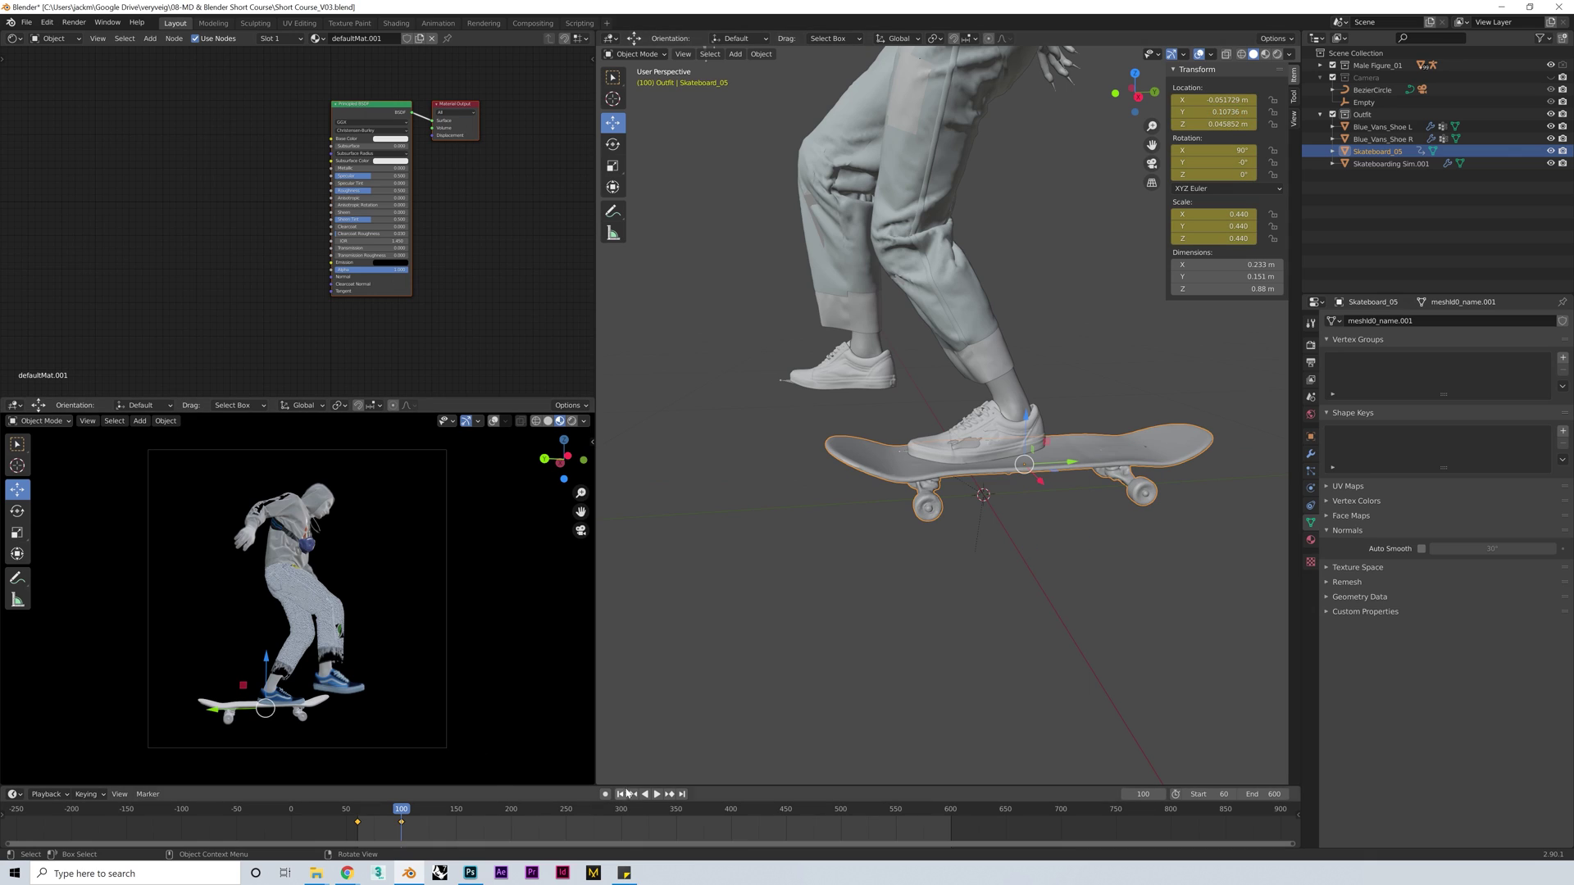
# At frame 80, move the skateboard along Y to about -0.156 m under the shoes and keyframe its location, rotation and scale
pyautogui.click(620, 794)
pyautogui.moveTo(385, 814); pyautogui.dragTo(379, 812)
pyautogui.press('g')
pyautogui.press('y')
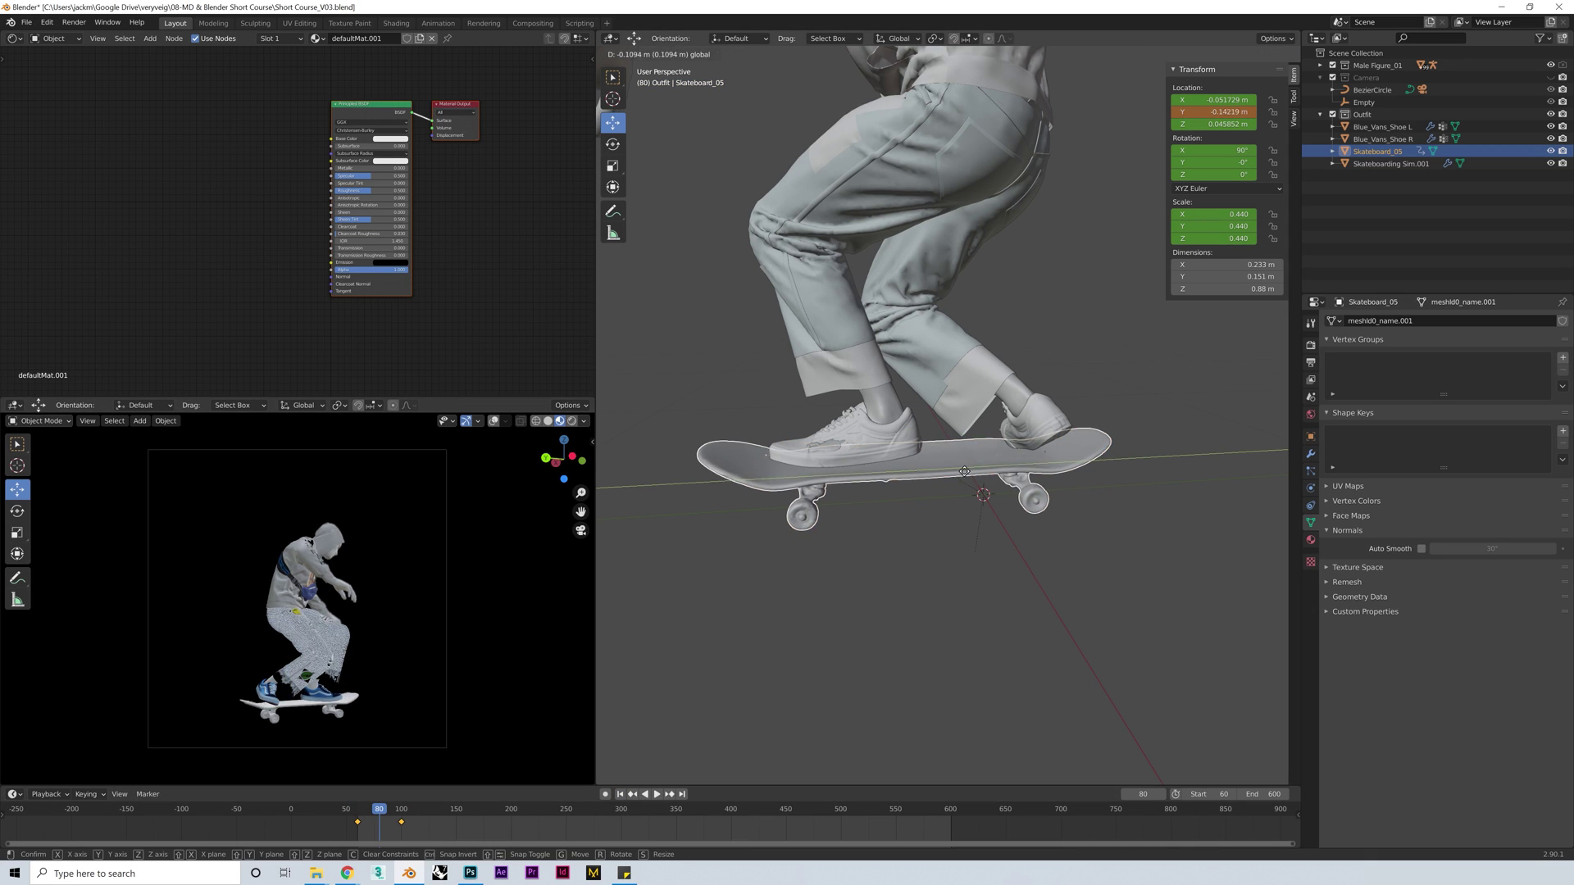
pyautogui.click(868, 617)
pyautogui.press('i')
pyautogui.click(869, 617)
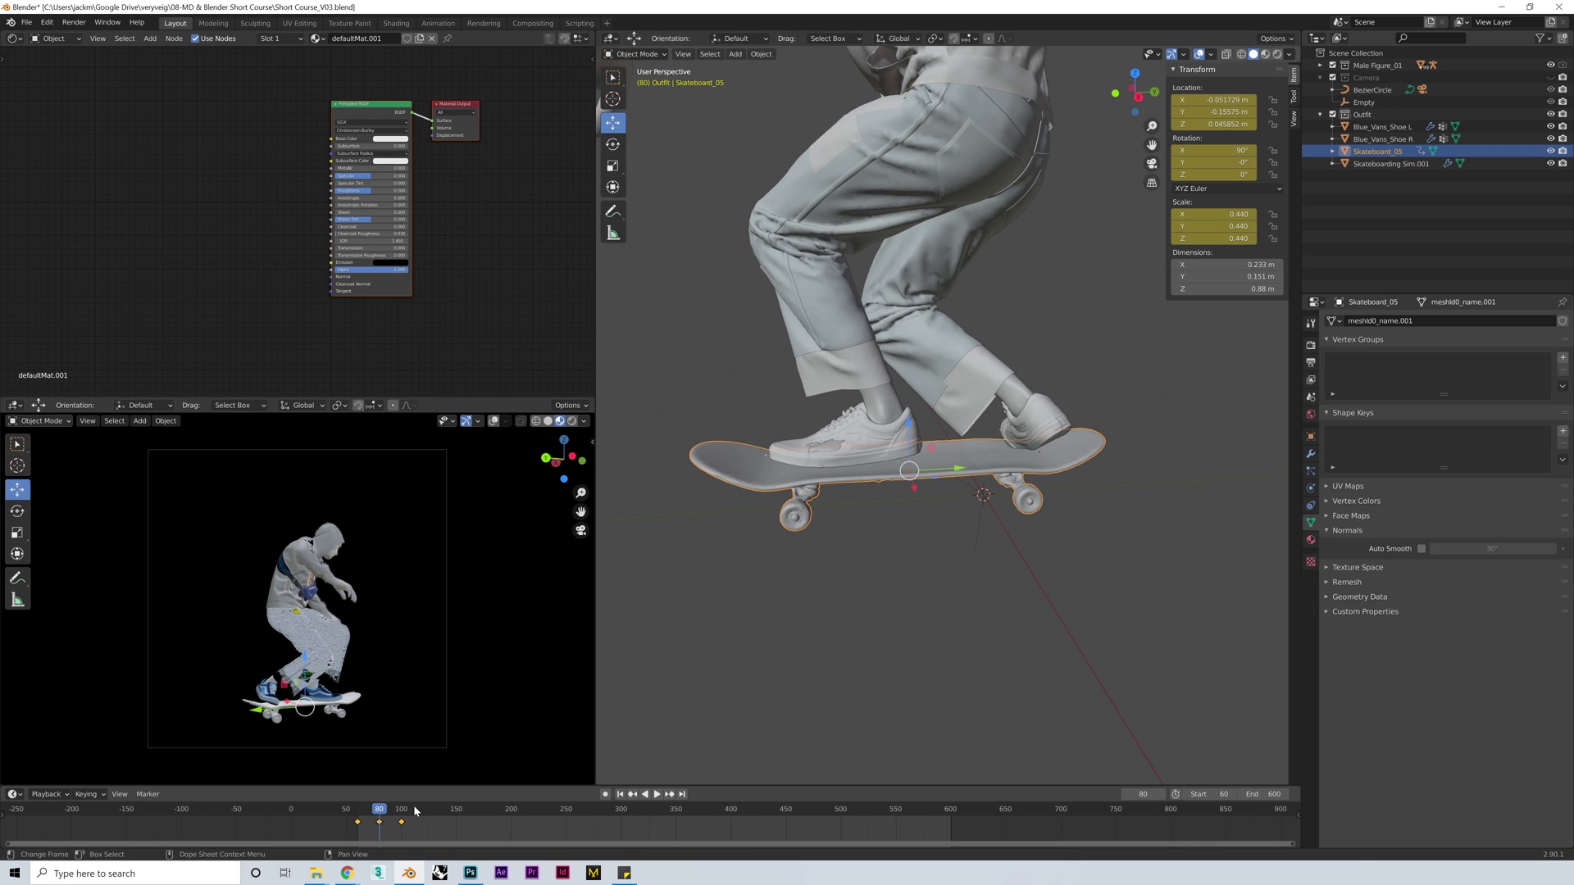
# Adjust the skateboard under the moving feet at successive frames between 111 and 165 and keyframe each pose
pyautogui.press('space')
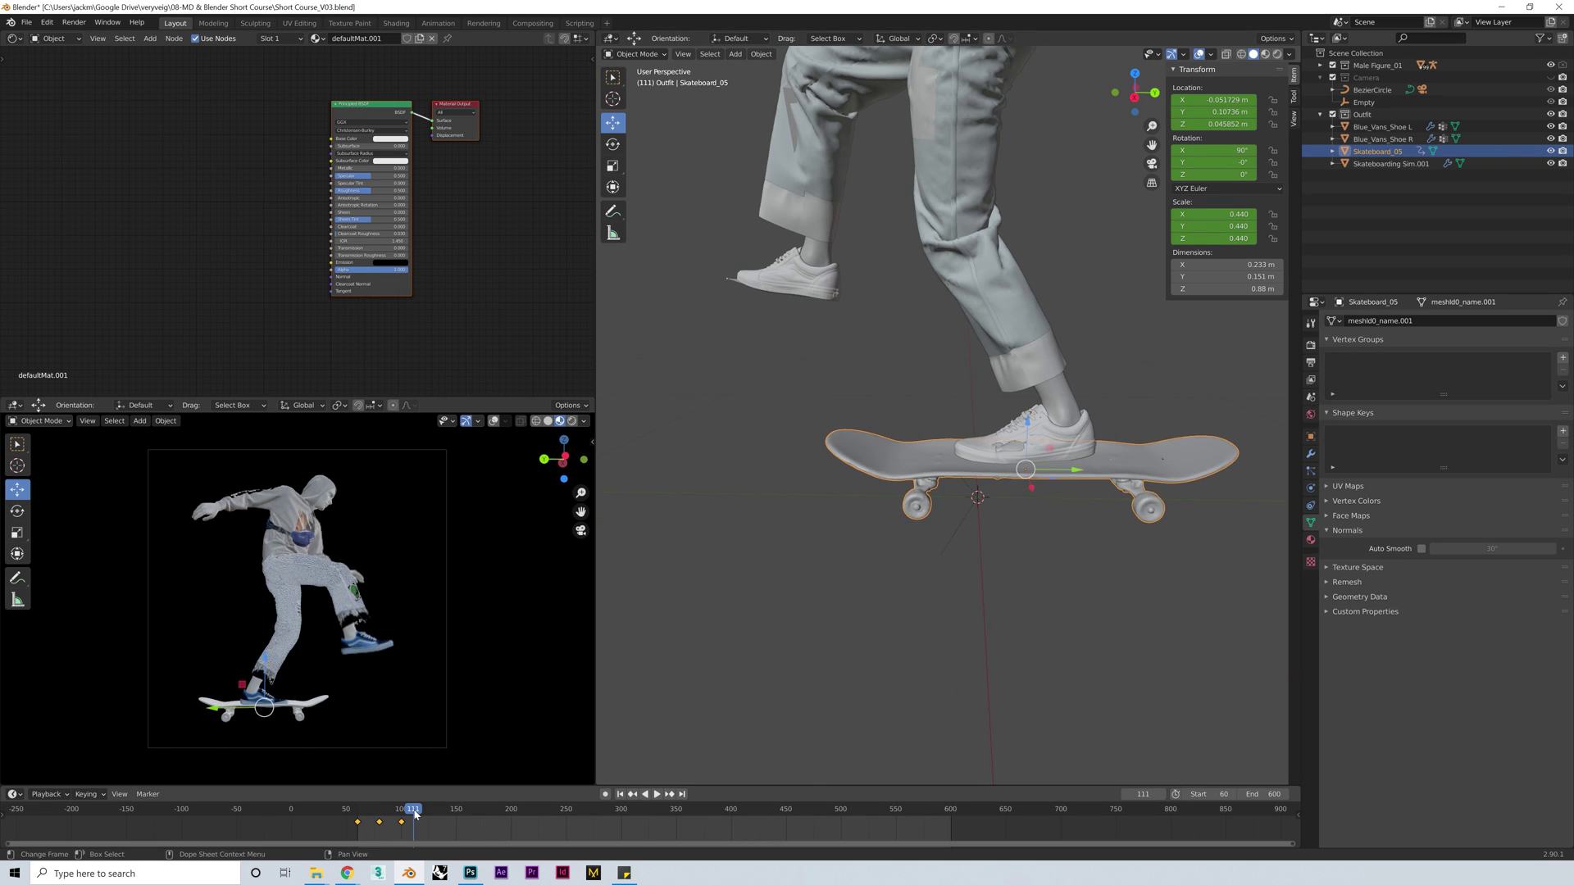
pyautogui.moveTo(999, 483); pyautogui.dragTo(1047, 484)
pyautogui.moveTo(1047, 484); pyautogui.dragTo(1080, 488, button='middle')
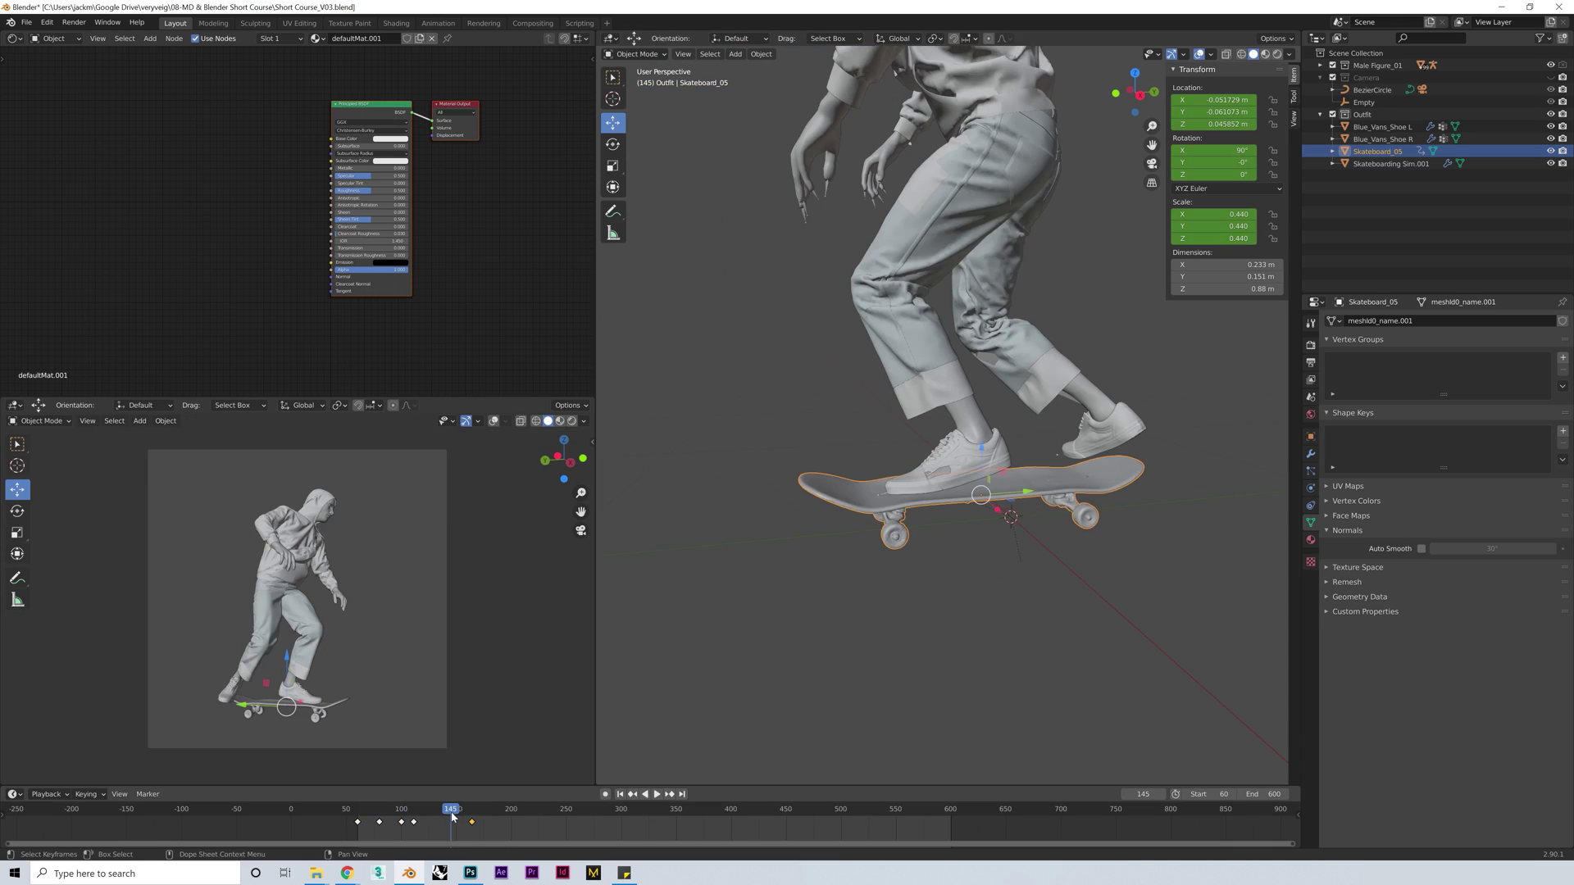
pyautogui.moveTo(454, 812); pyautogui.dragTo(432, 812)
pyautogui.moveTo(1095, 490); pyautogui.dragTo(1032, 493)
pyautogui.press('i')
pyautogui.click(837, 636)
pyautogui.click(447, 815)
pyautogui.press('i')
pyautogui.click(463, 816)
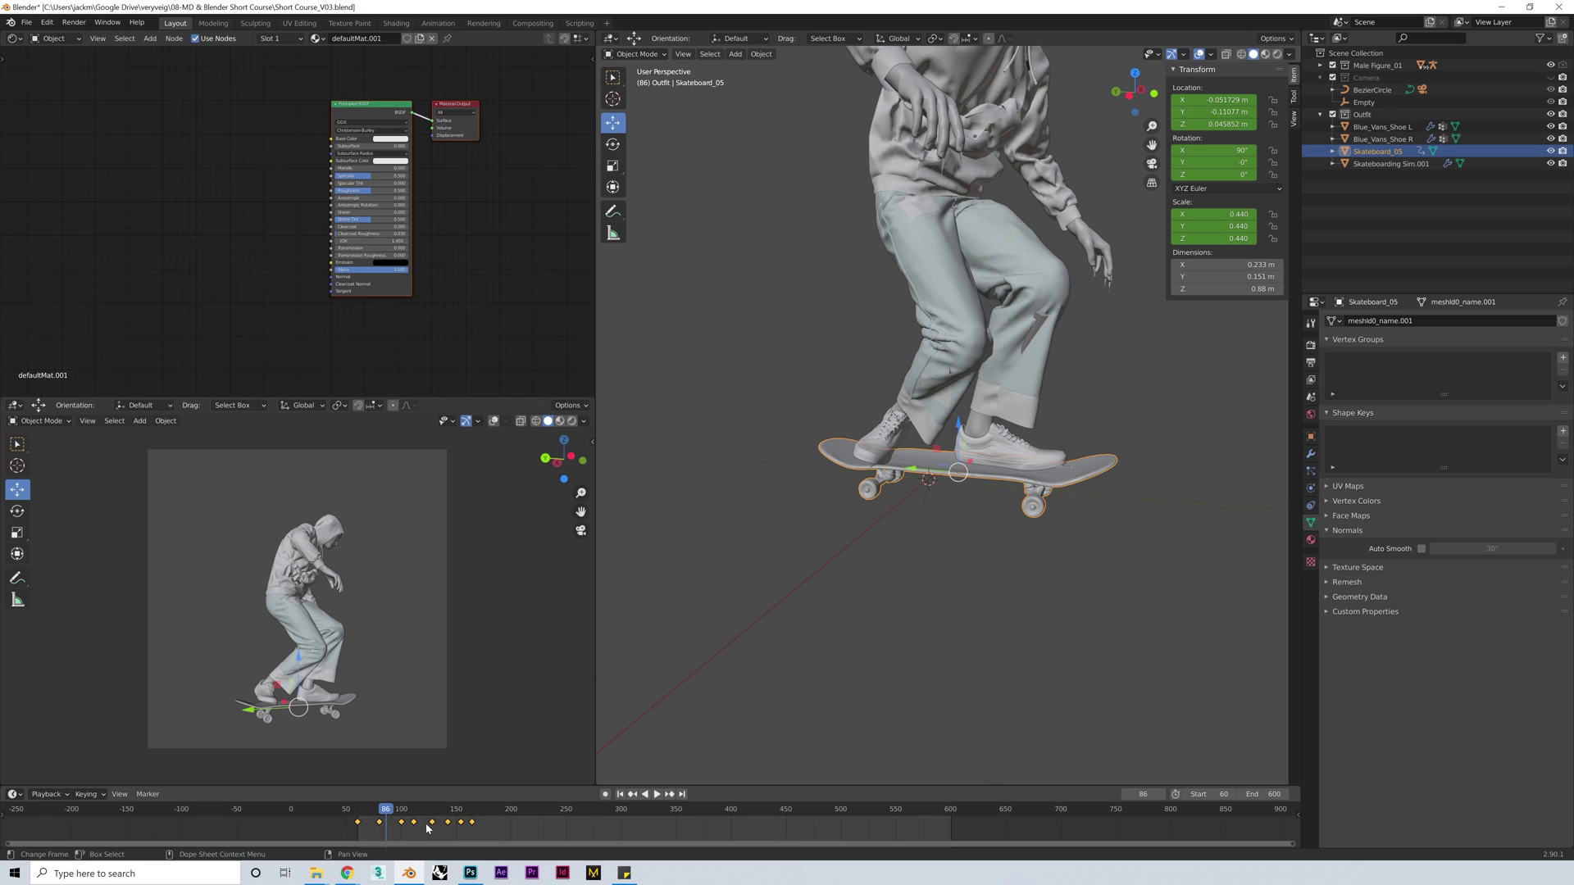
# Duplicate the skateboard's keyframes along the timeline to repeat its motion through the remainder of the animation
pyautogui.hotkey('shift', 'd')
pyautogui.click(545, 826)
pyautogui.scroll(9, 344, 826)
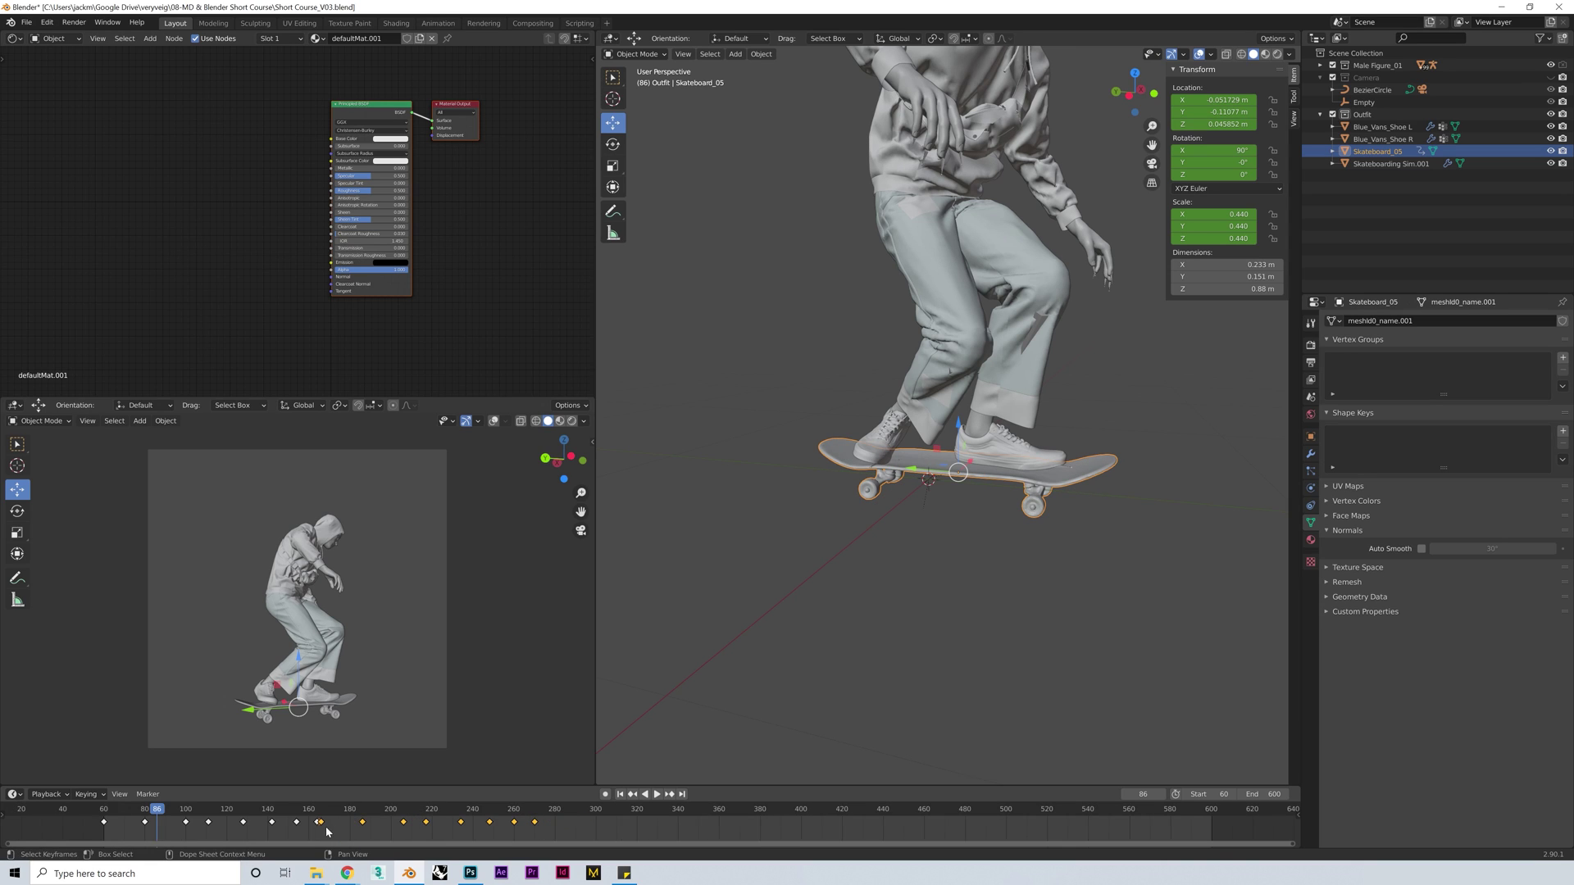
pyautogui.click(293, 813)
pyautogui.scroll(3, 246, 824)
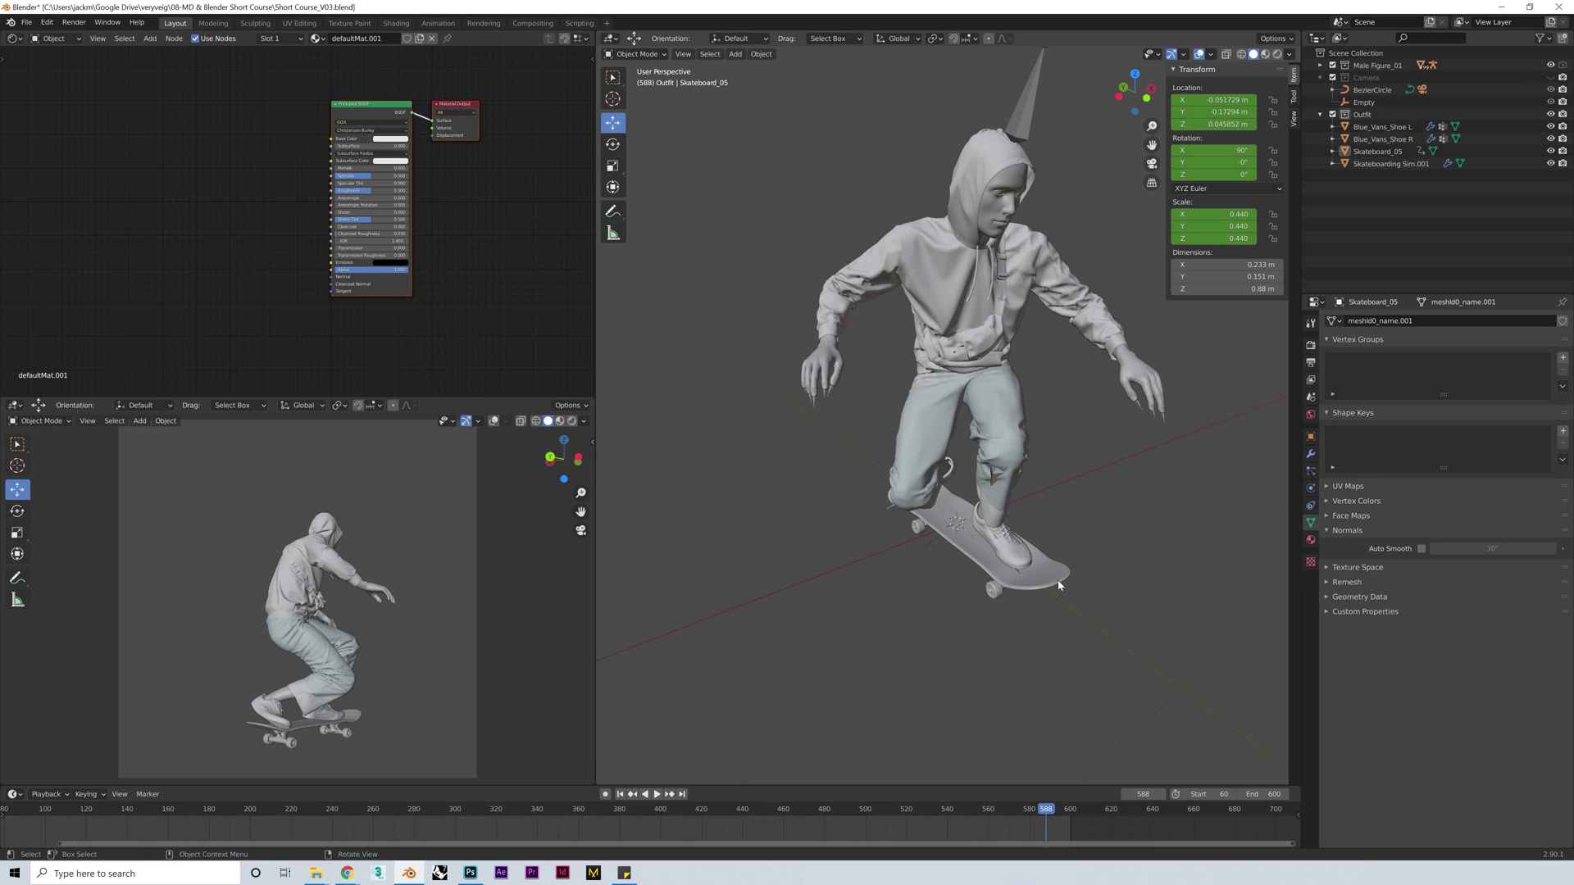
pyautogui.click(1058, 586)
pyautogui.keyDown('shift'); pyautogui.moveTo(1059, 585); pyautogui.dragTo(988, 614, button='middle'); pyautogui.keyUp('shift')
pyautogui.moveTo(988, 614); pyautogui.dragTo(1008, 612, button='middle')
# Switch the large viewport to rendered shading and add an Image Texture node to the skateboard's material
pyautogui.click(1278, 55)
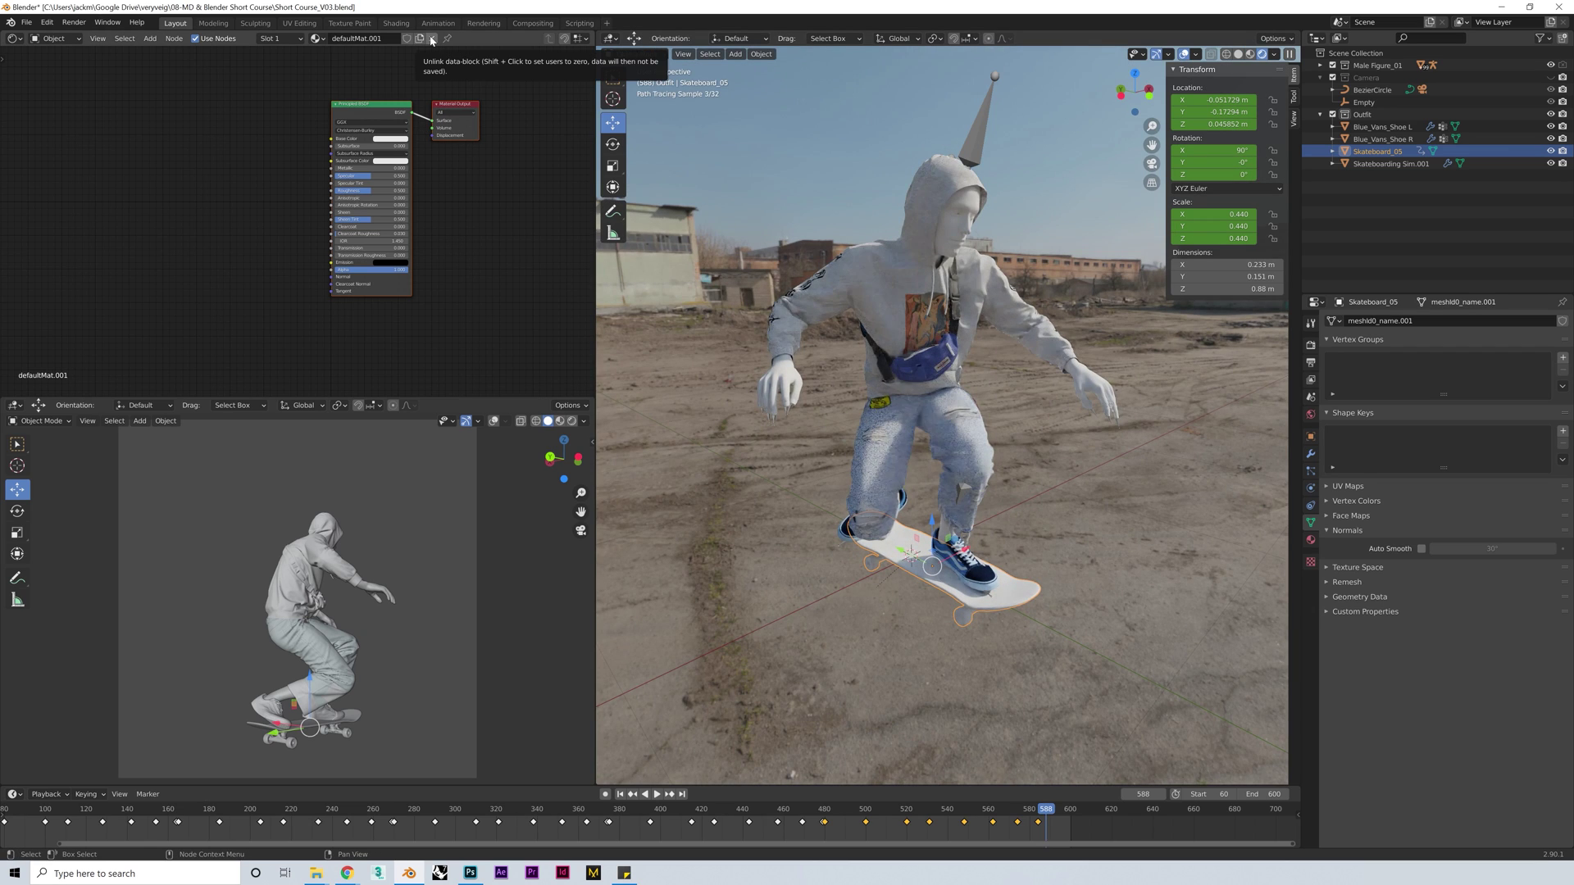
pyautogui.hotkey('shift', 'a')
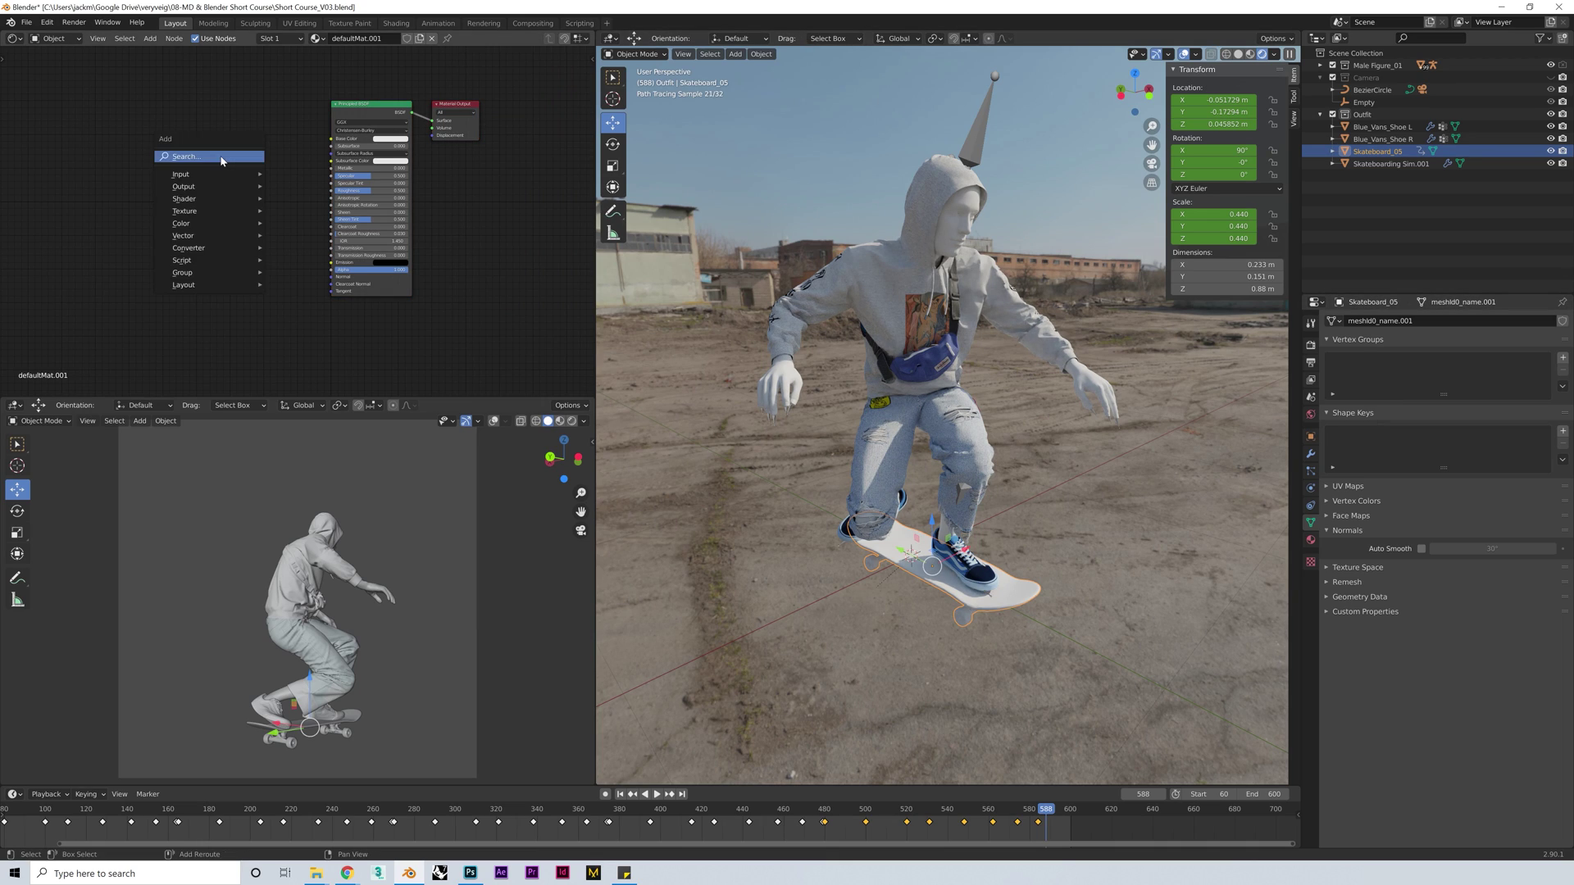
pyautogui.click(223, 159)
pyautogui.write('im')
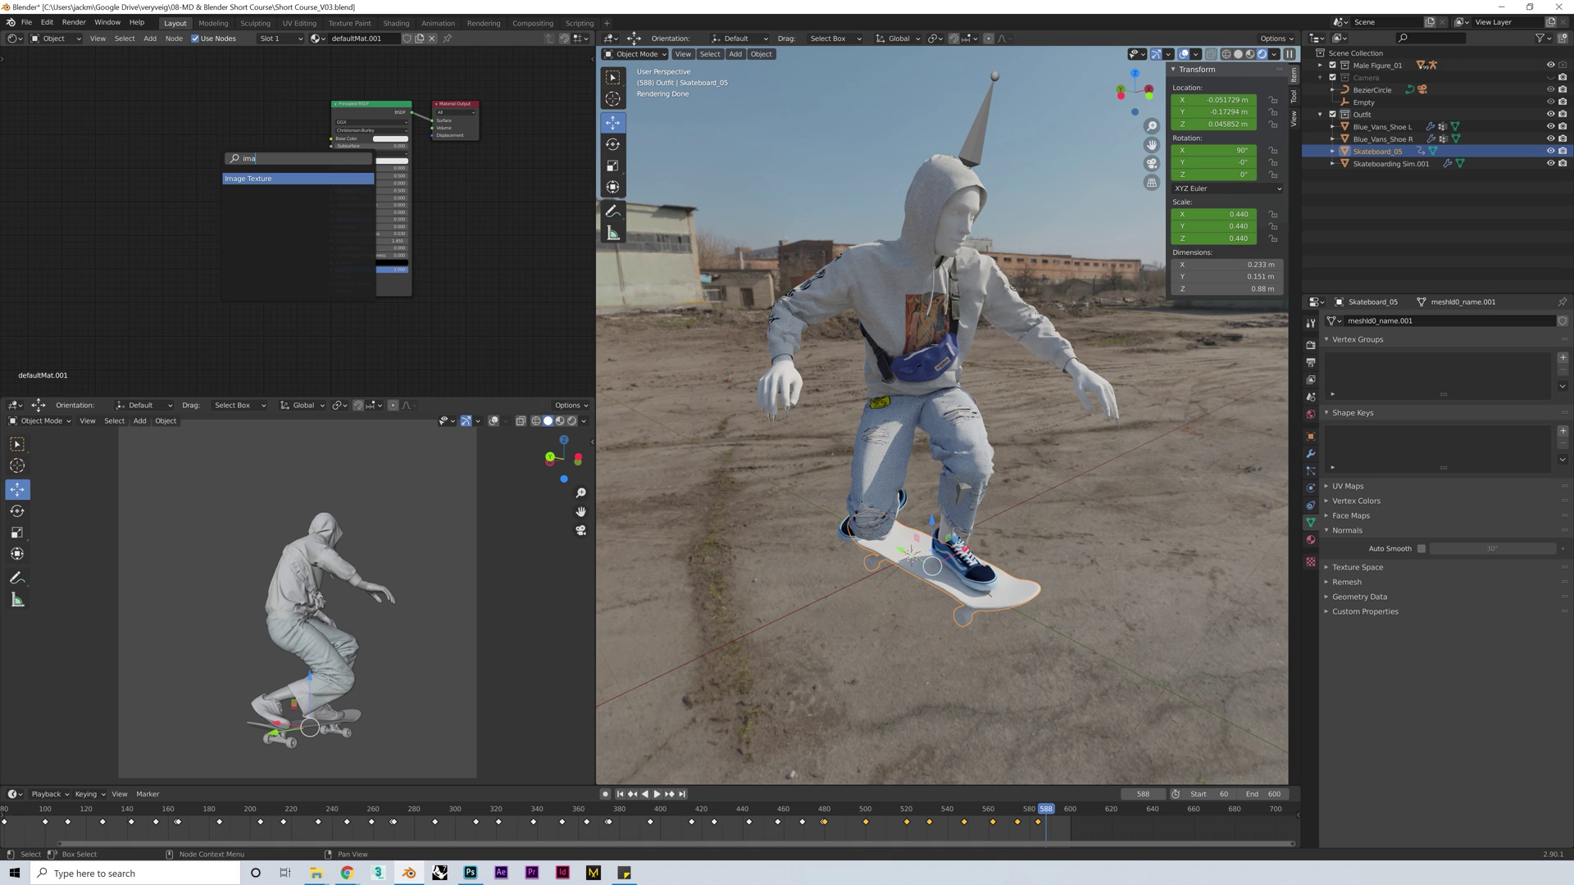
pyautogui.write('a')
pyautogui.press('Return')
pyautogui.click(279, 187)
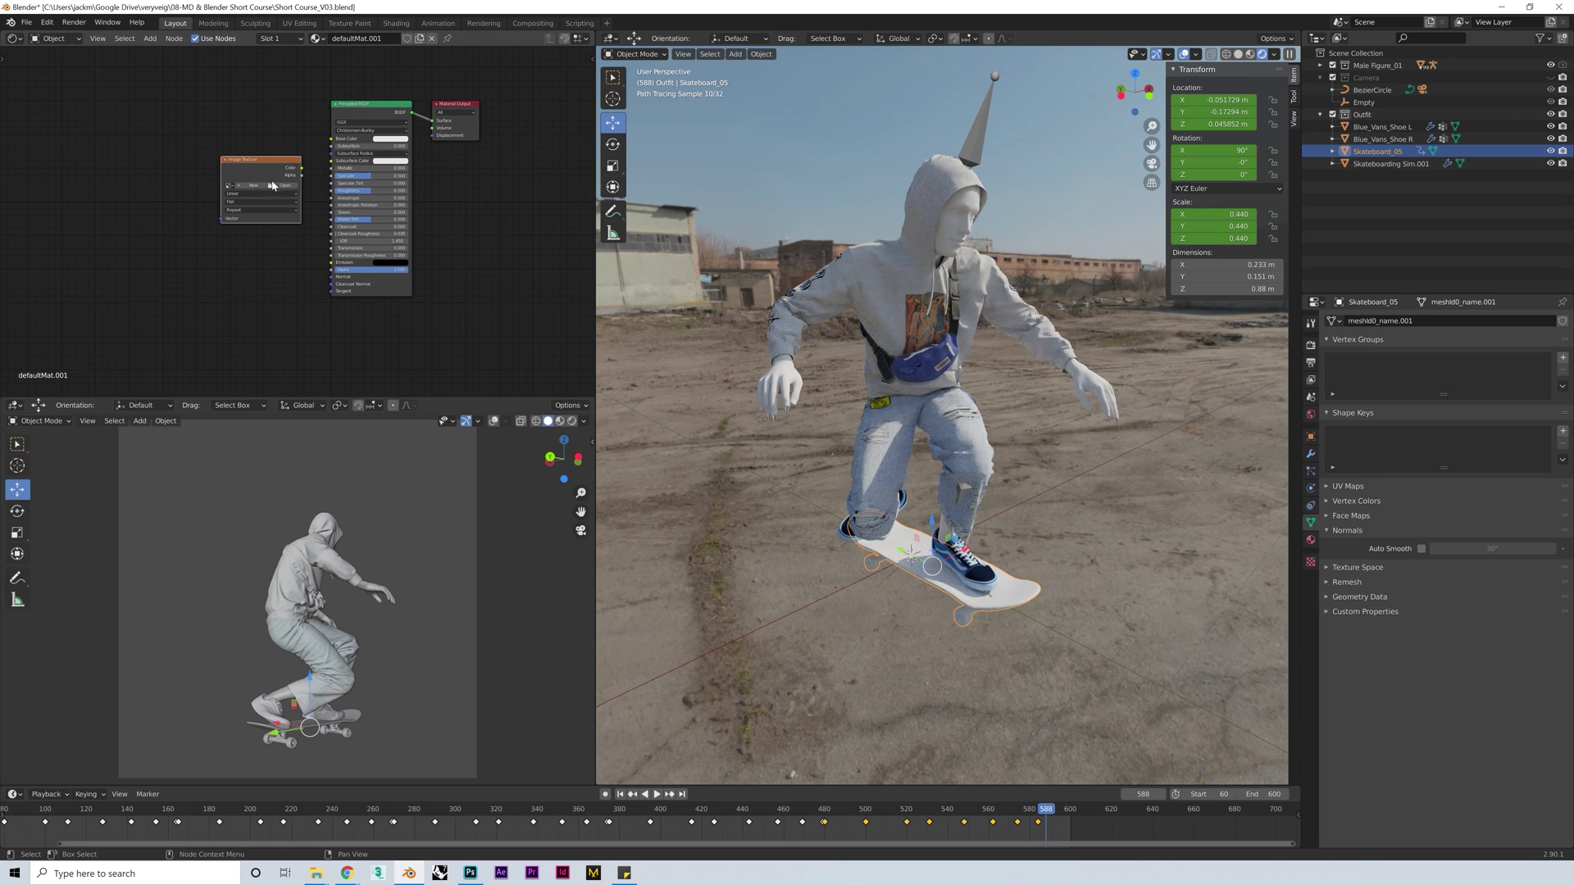
# Load defaultMat_albedo.jpeg from the skateboard-01 folder into the image texture and connect it to the skateboard material's Base Color
pyautogui.click(284, 186)
pyautogui.click(482, 499)
pyautogui.click(631, 274)
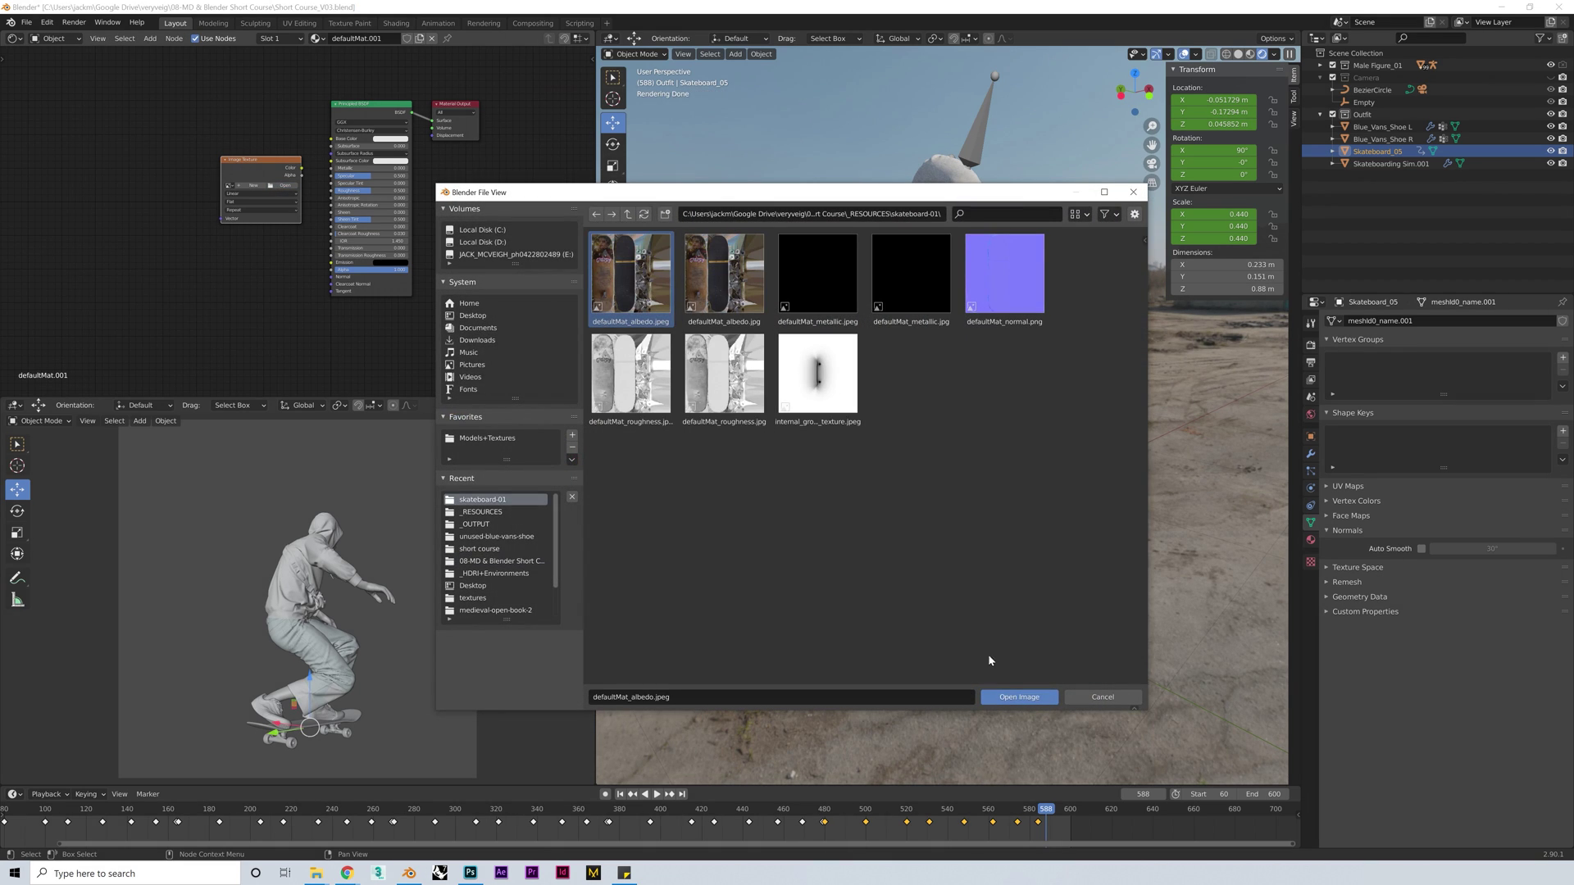
pyautogui.click(1014, 699)
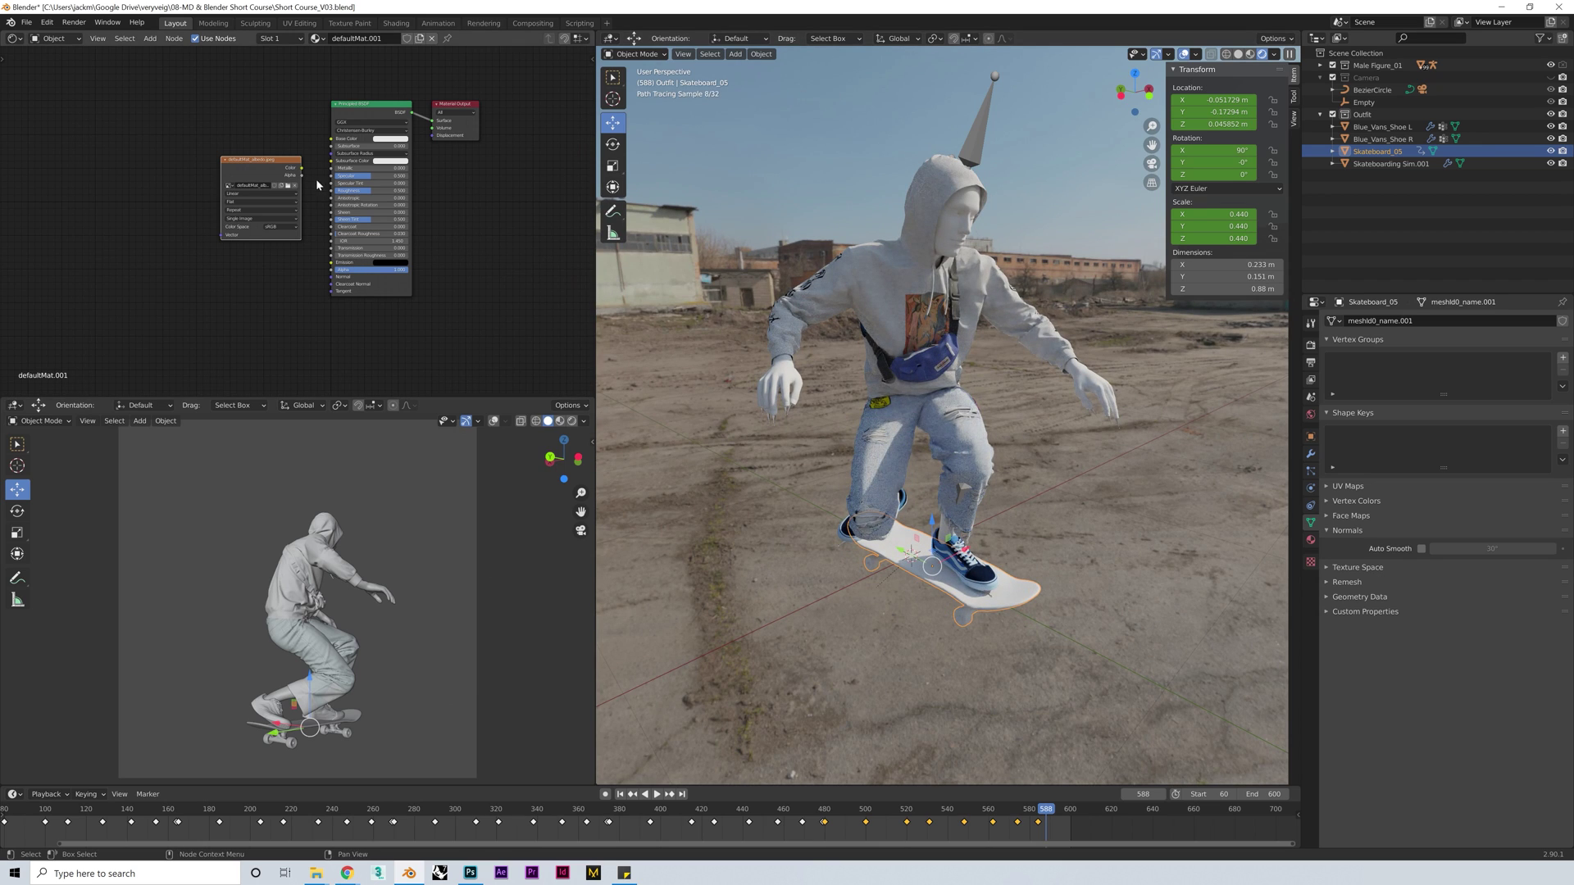
pyautogui.moveTo(303, 169); pyautogui.dragTo(257, 123)
# Set the skateboard material's Specular to 0 and check the board's look up close
pyautogui.moveTo(1139, 615); pyautogui.dragTo(1091, 647, button='middle')
pyautogui.scroll(3, 893, 591)
pyautogui.click(893, 590)
pyautogui.scroll(3, 1091, 647)
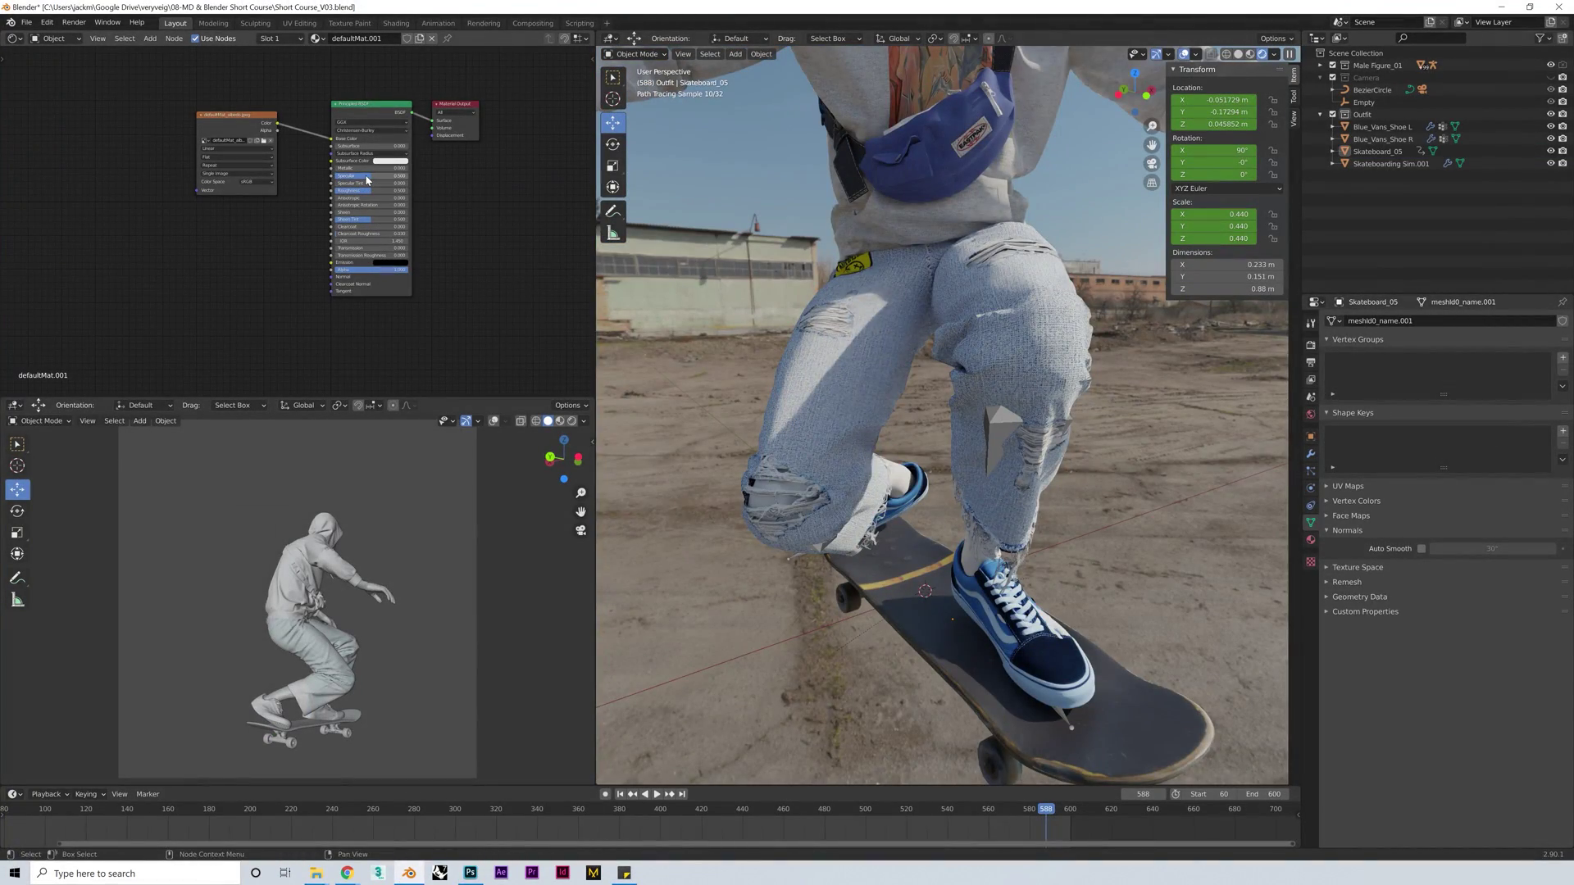
pyautogui.moveTo(370, 176); pyautogui.dragTo(334, 176)
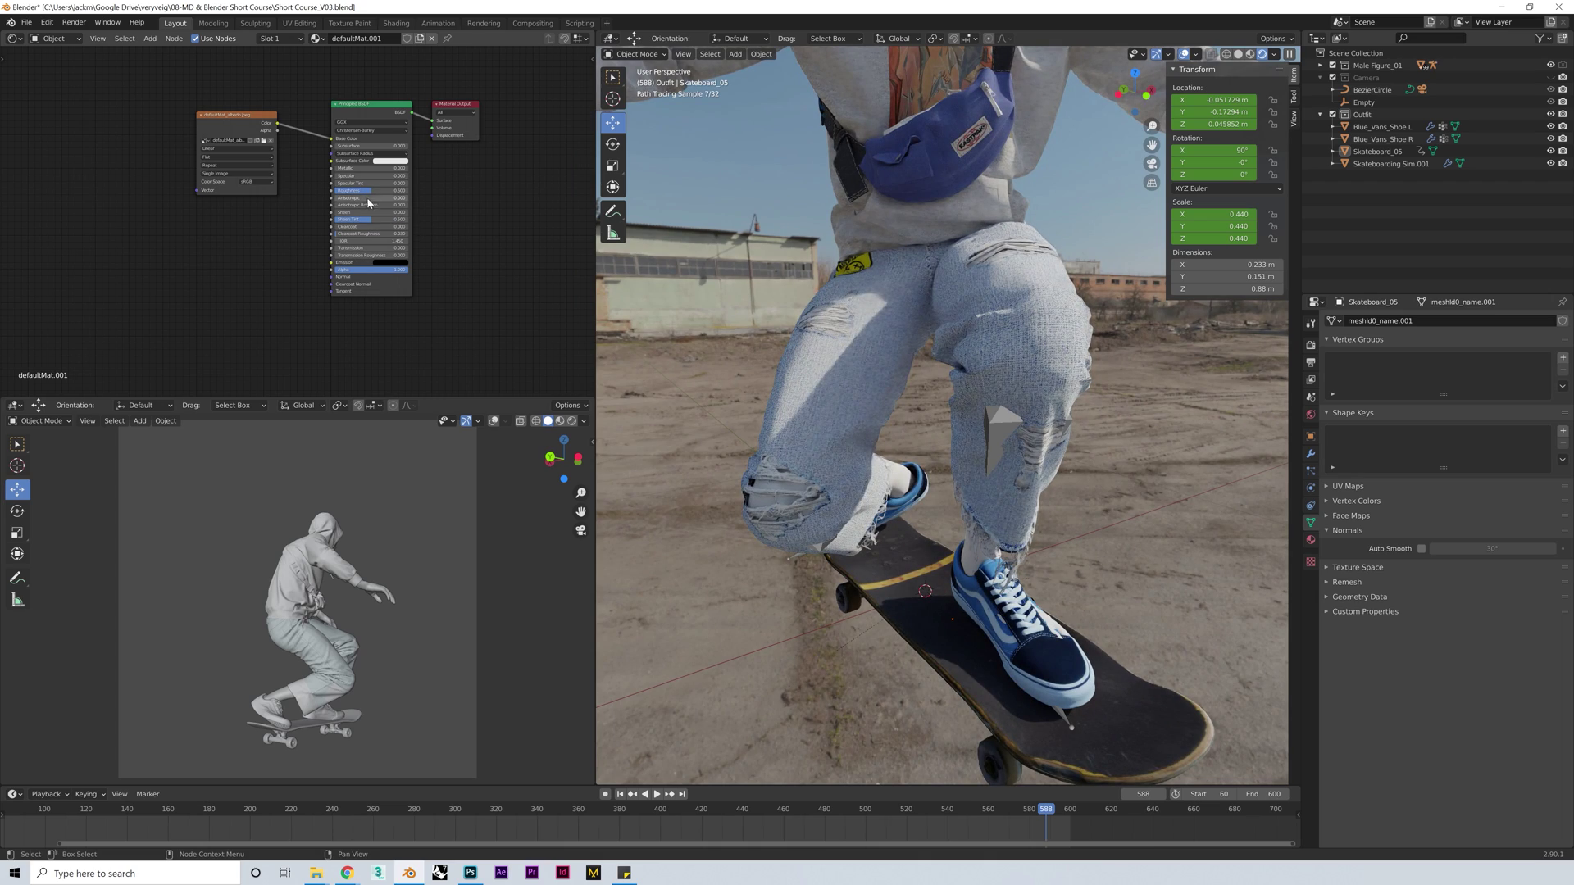
pyautogui.moveTo(861, 515); pyautogui.dragTo(1057, 525, button='middle')
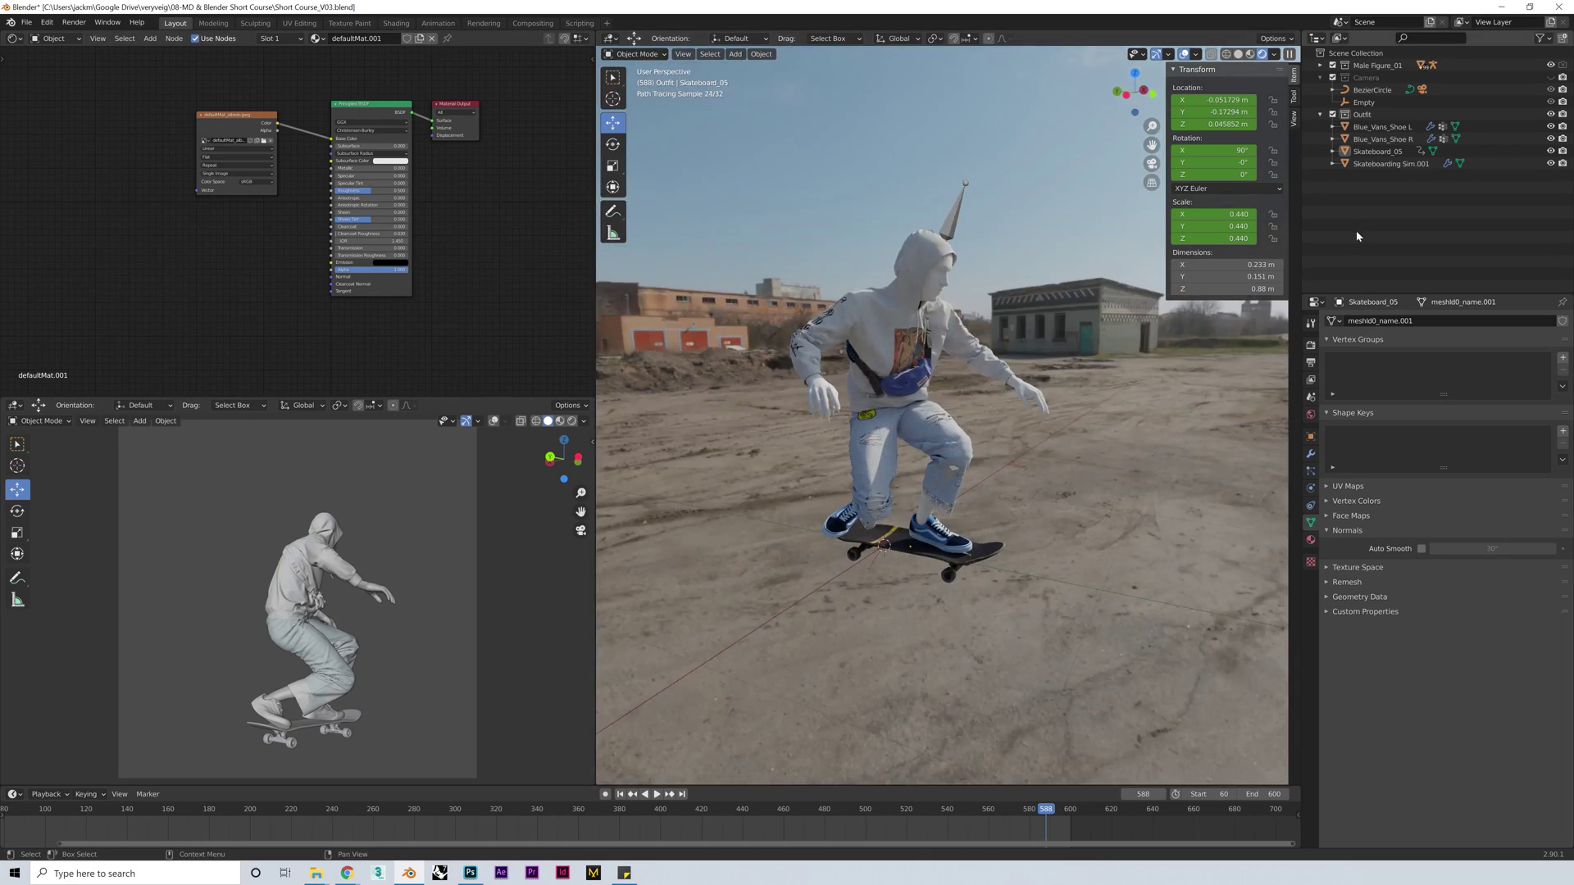
# Add a plane as the ground and scale it up to about 22.157, roughly 44.3 m wide
pyautogui.click(736, 54)
pyautogui.moveTo(771, 68)
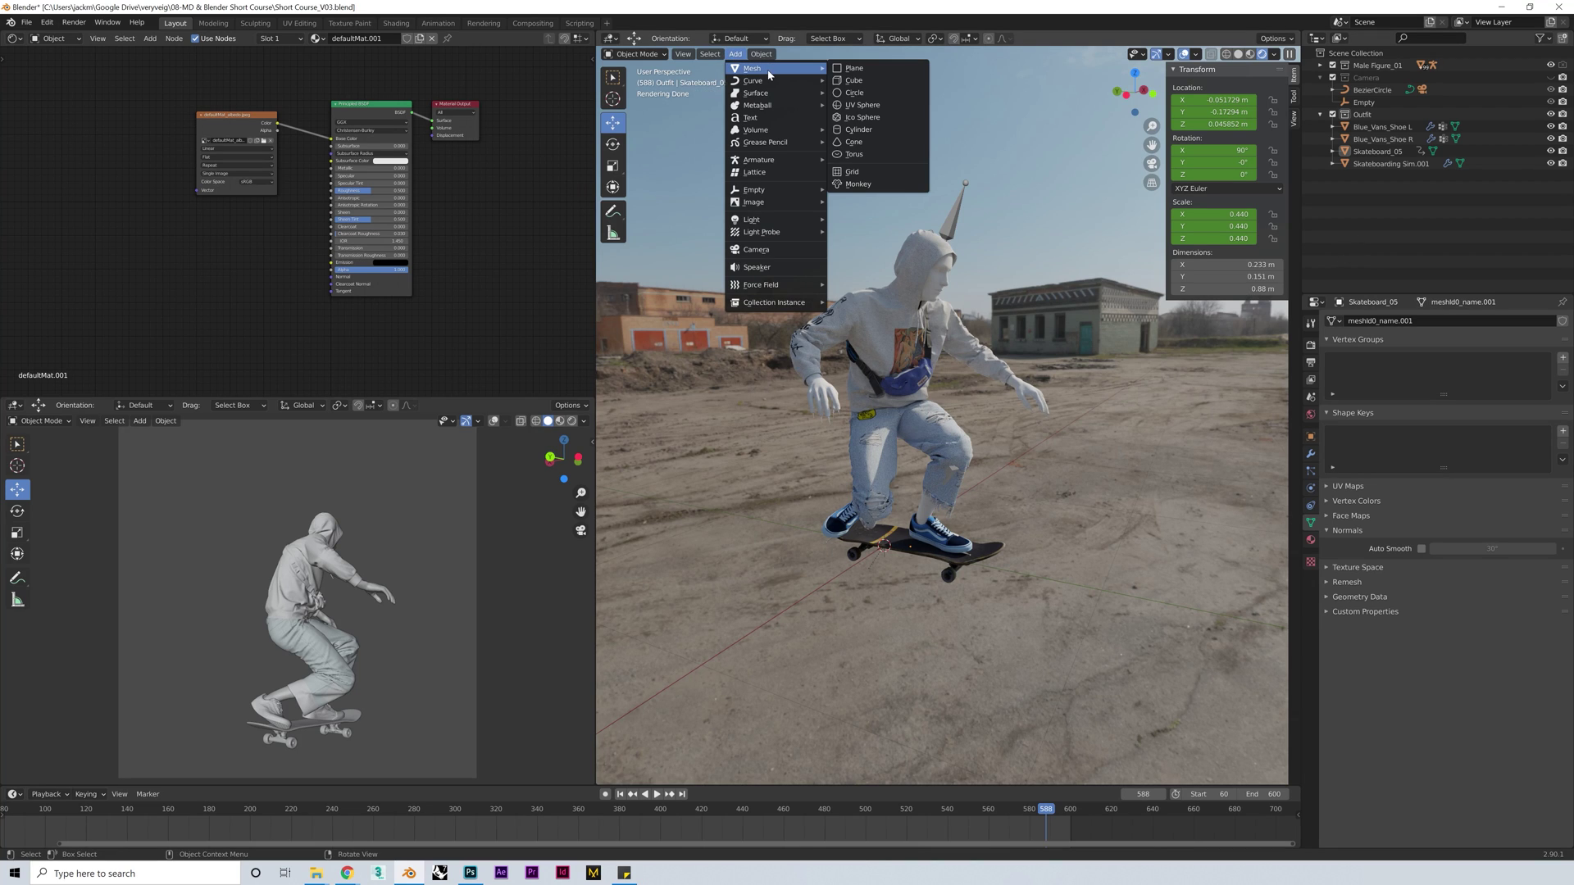
pyautogui.click(854, 68)
pyautogui.moveTo(943, 492); pyautogui.dragTo(1022, 425, button='middle')
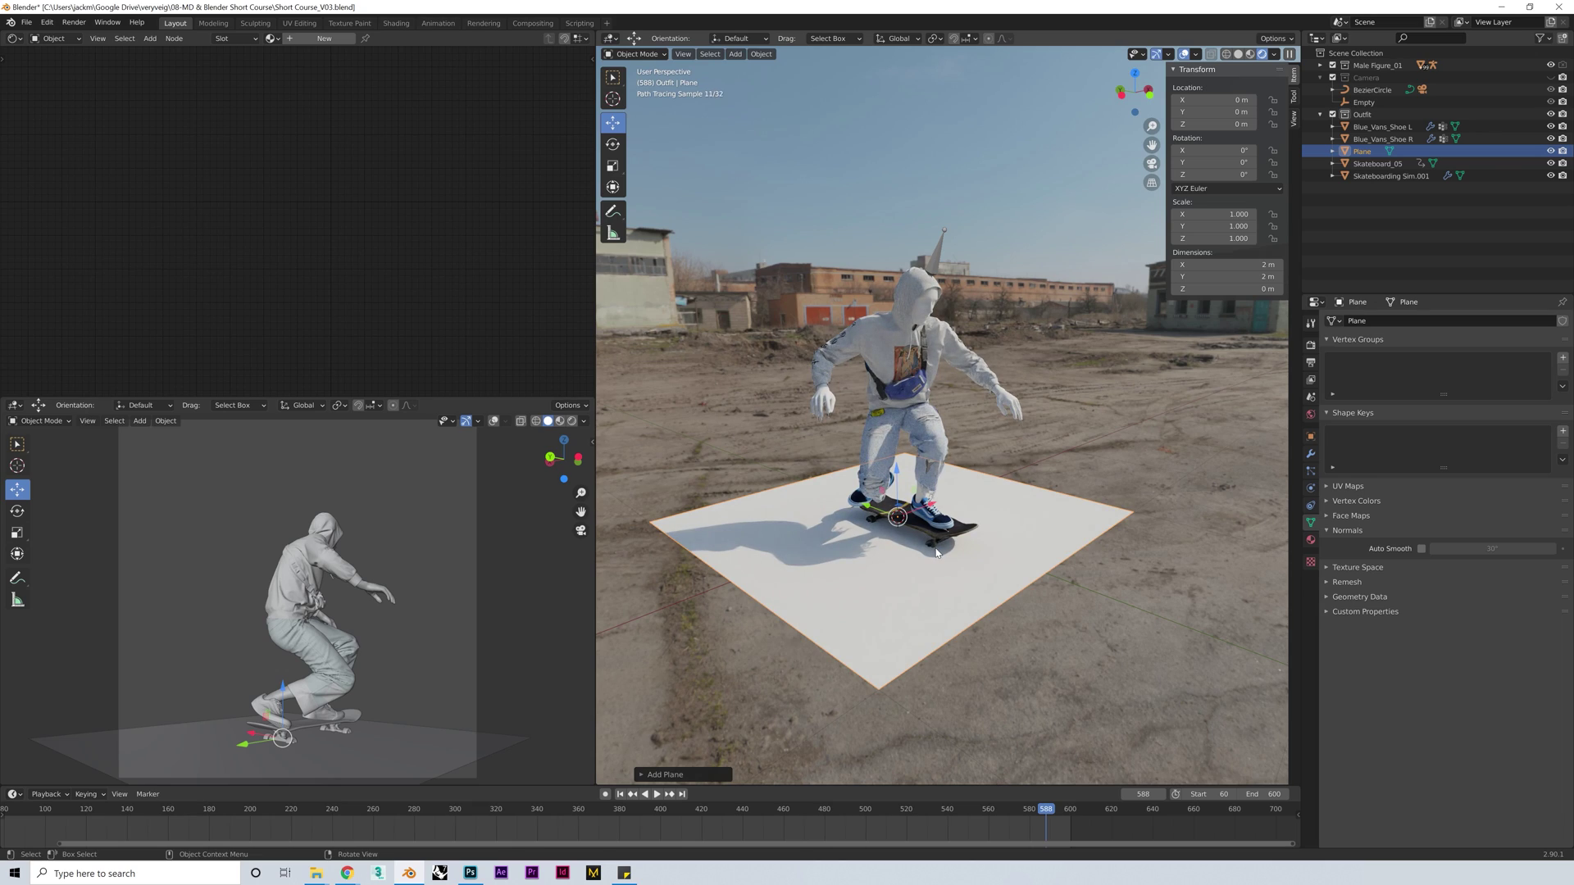
pyautogui.press('s')
pyautogui.click(1007, 491)
pyautogui.scroll(-3, 981, 508)
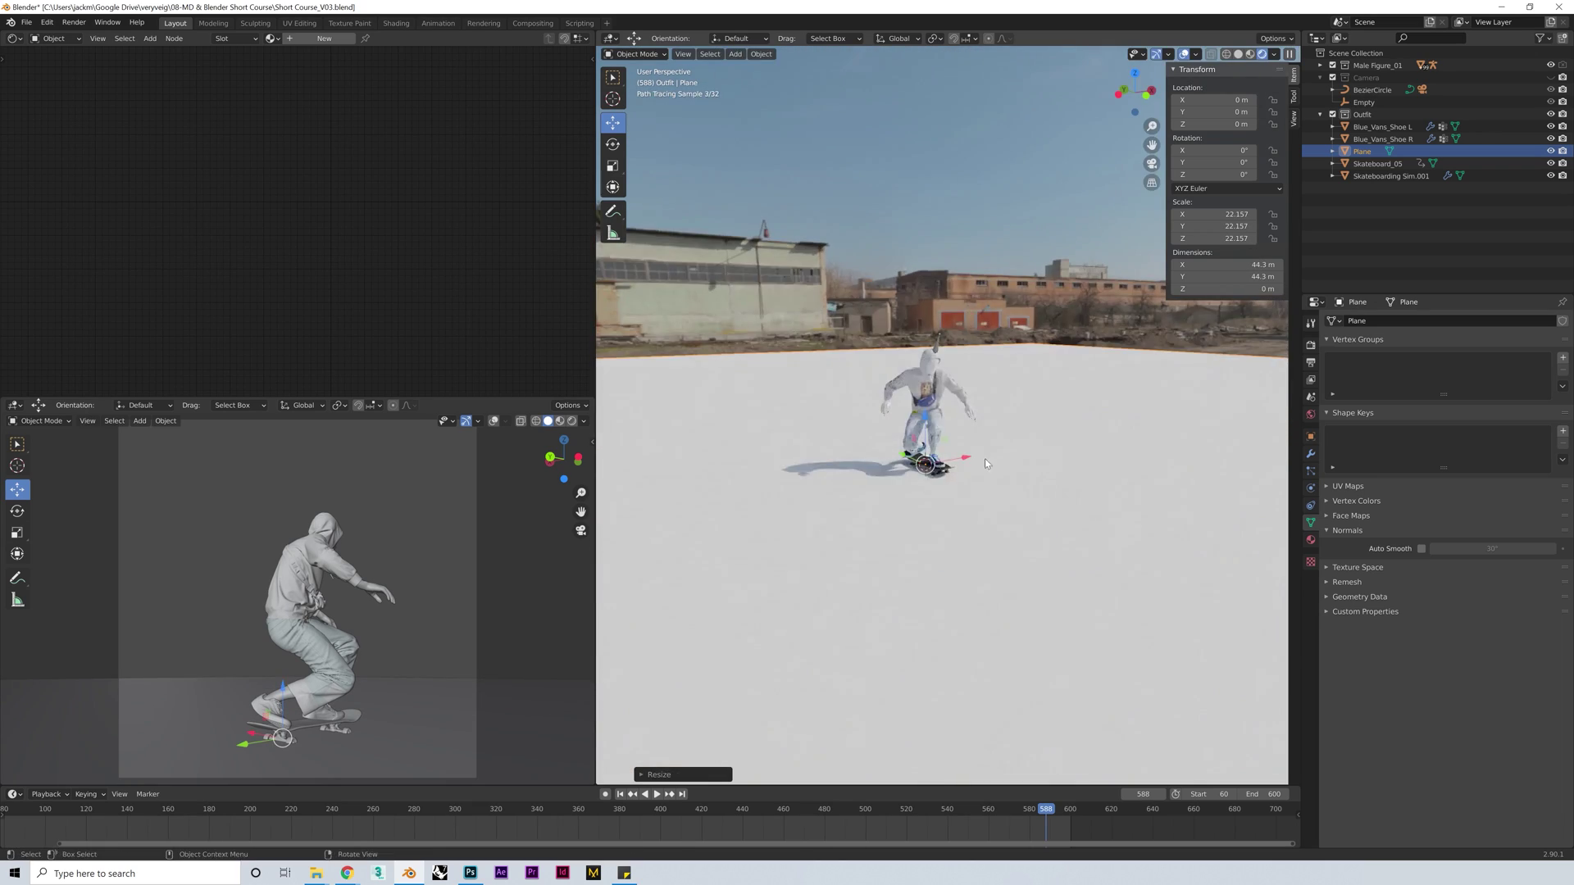
# Move the ground plane along Z to about -0.029 m beneath the skateboard's wheels
pyautogui.scroll(6, 986, 464)
pyautogui.press('g')
pyautogui.press('z')
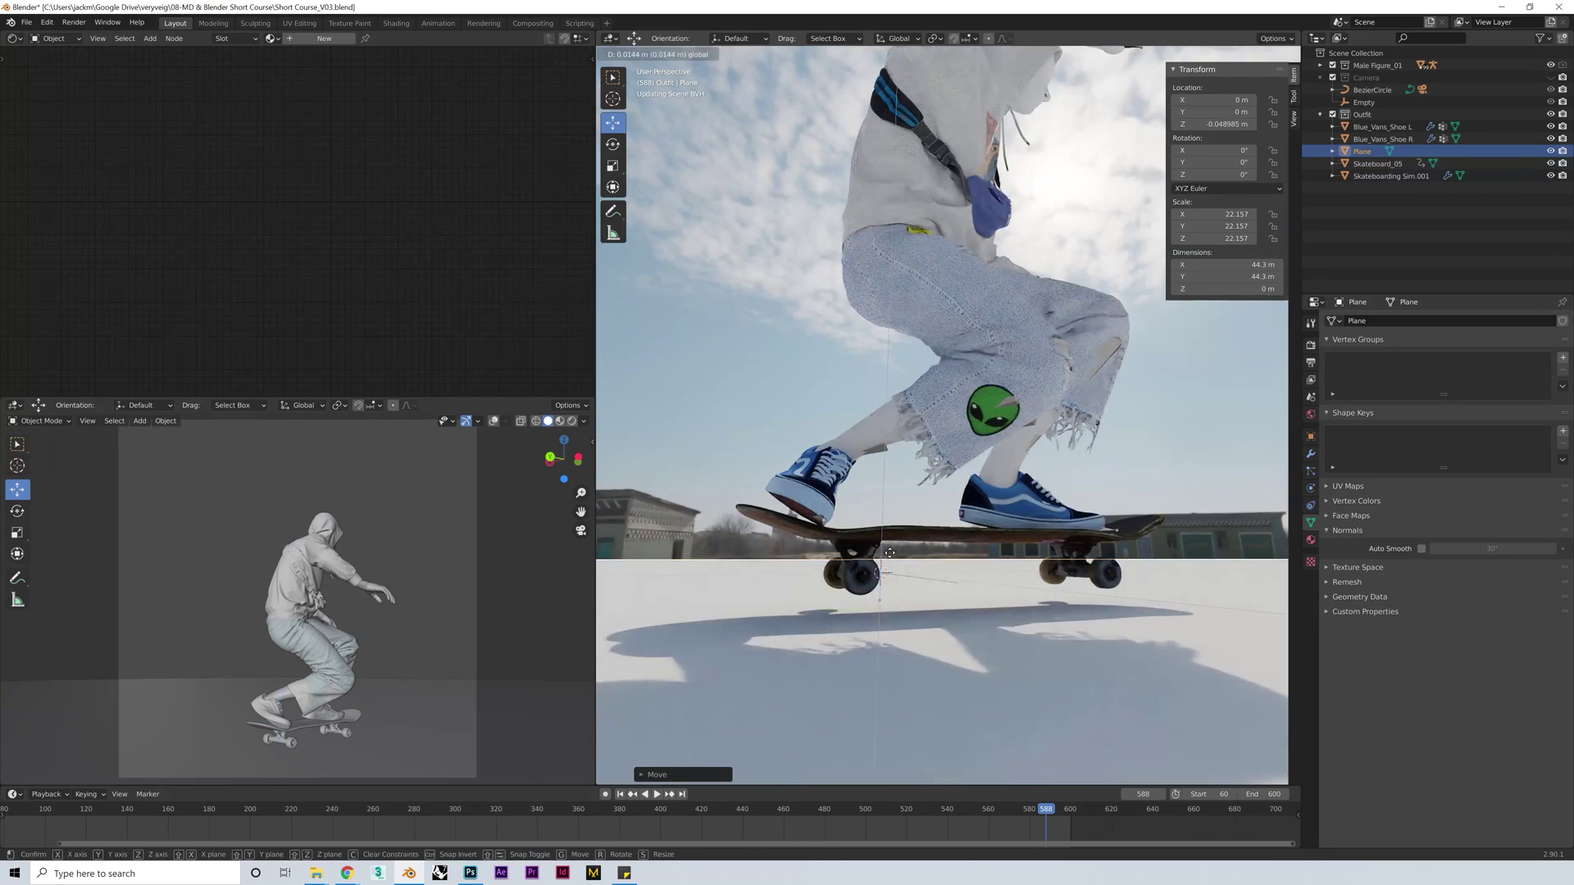
pyautogui.click(892, 541)
pyautogui.scroll(-4, 1025, 524)
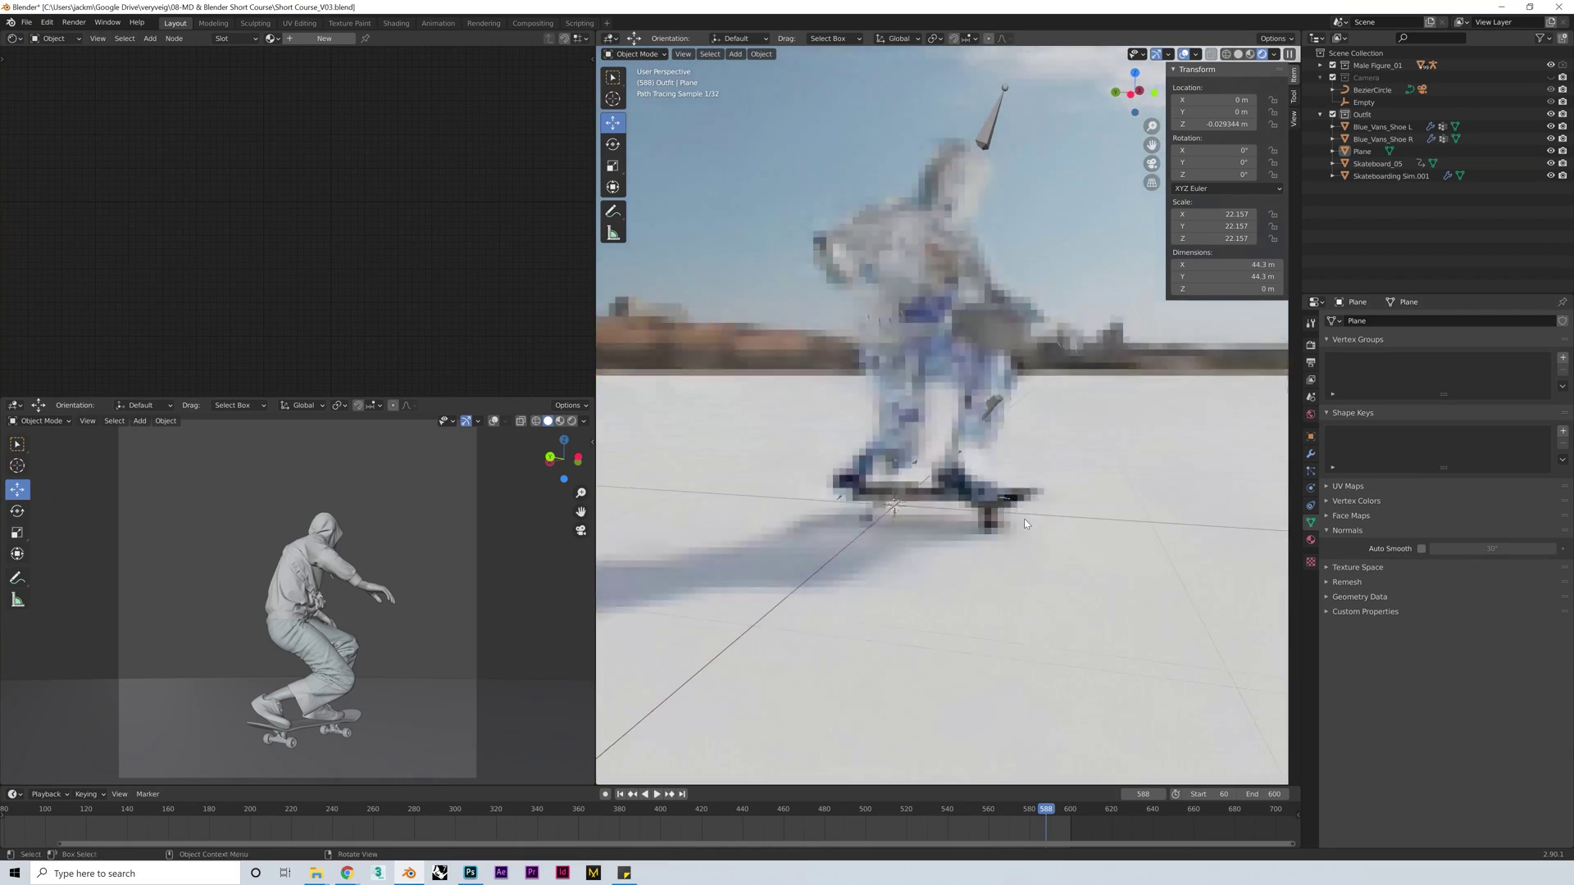
pyautogui.scroll(-3, 991, 574)
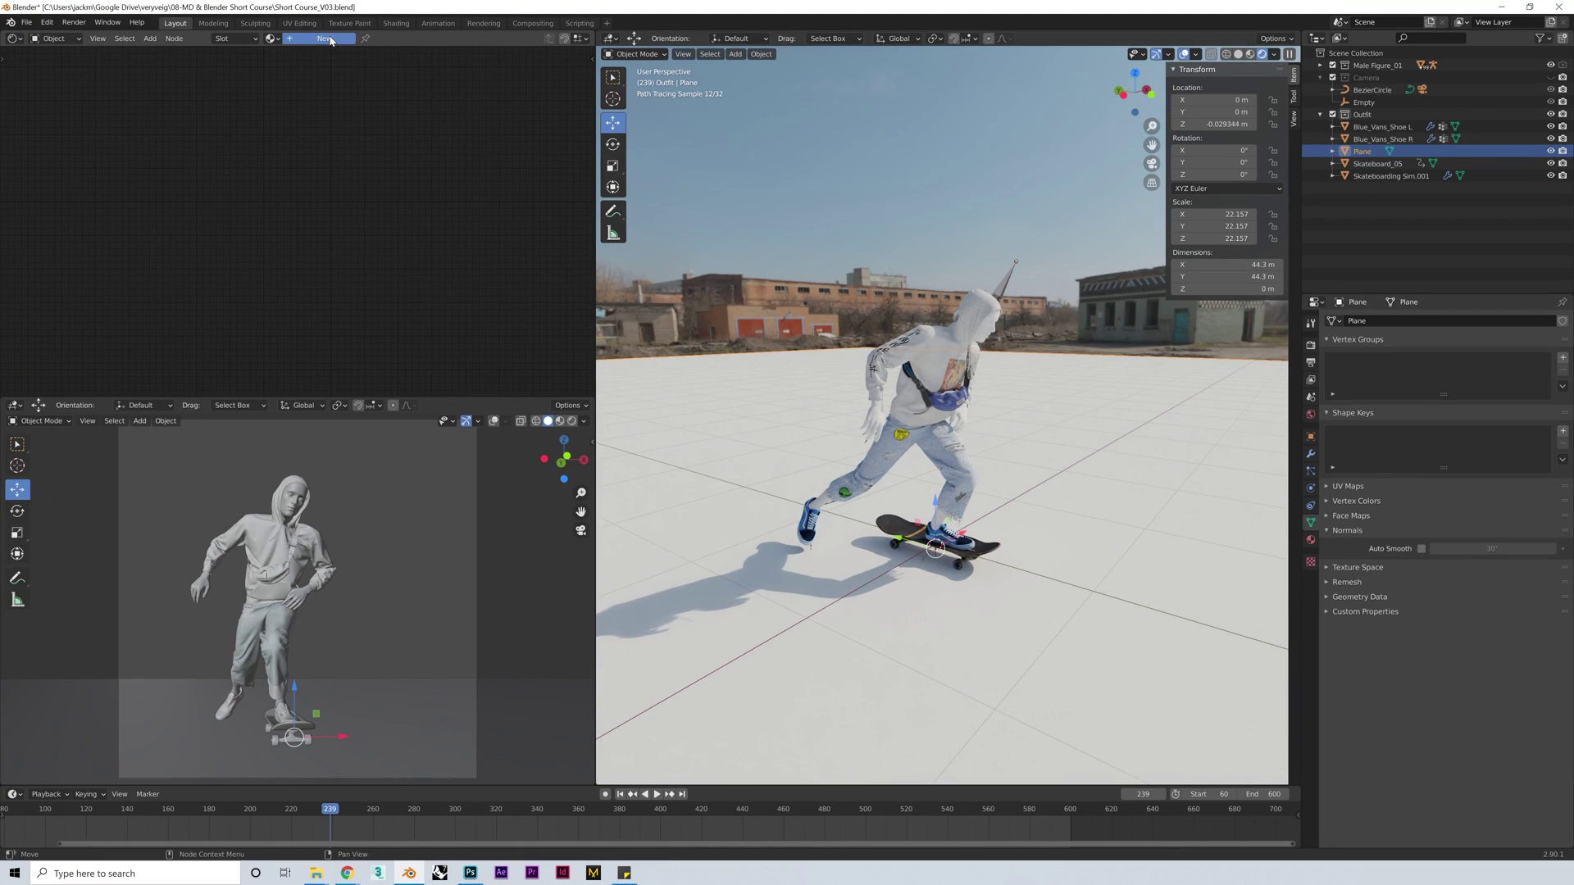
# Create a new material for the ground plane and add an Image Texture node to it
pyautogui.click(330, 40)
pyautogui.hotkey('shift', 'a')
pyautogui.click(277, 190)
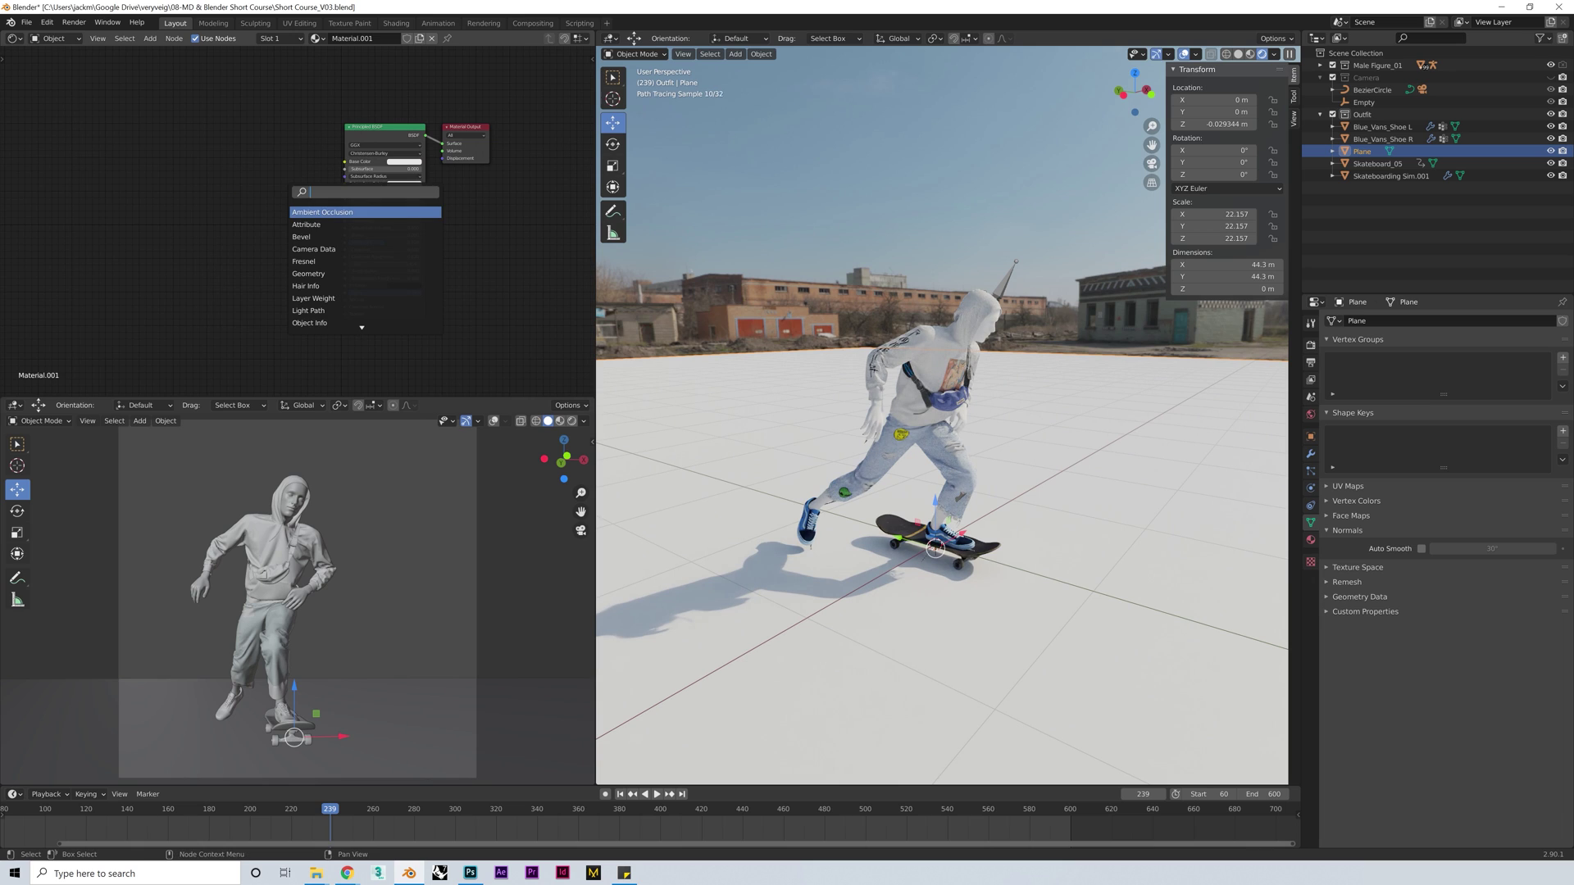
pyautogui.write('image')
pyautogui.press('Return')
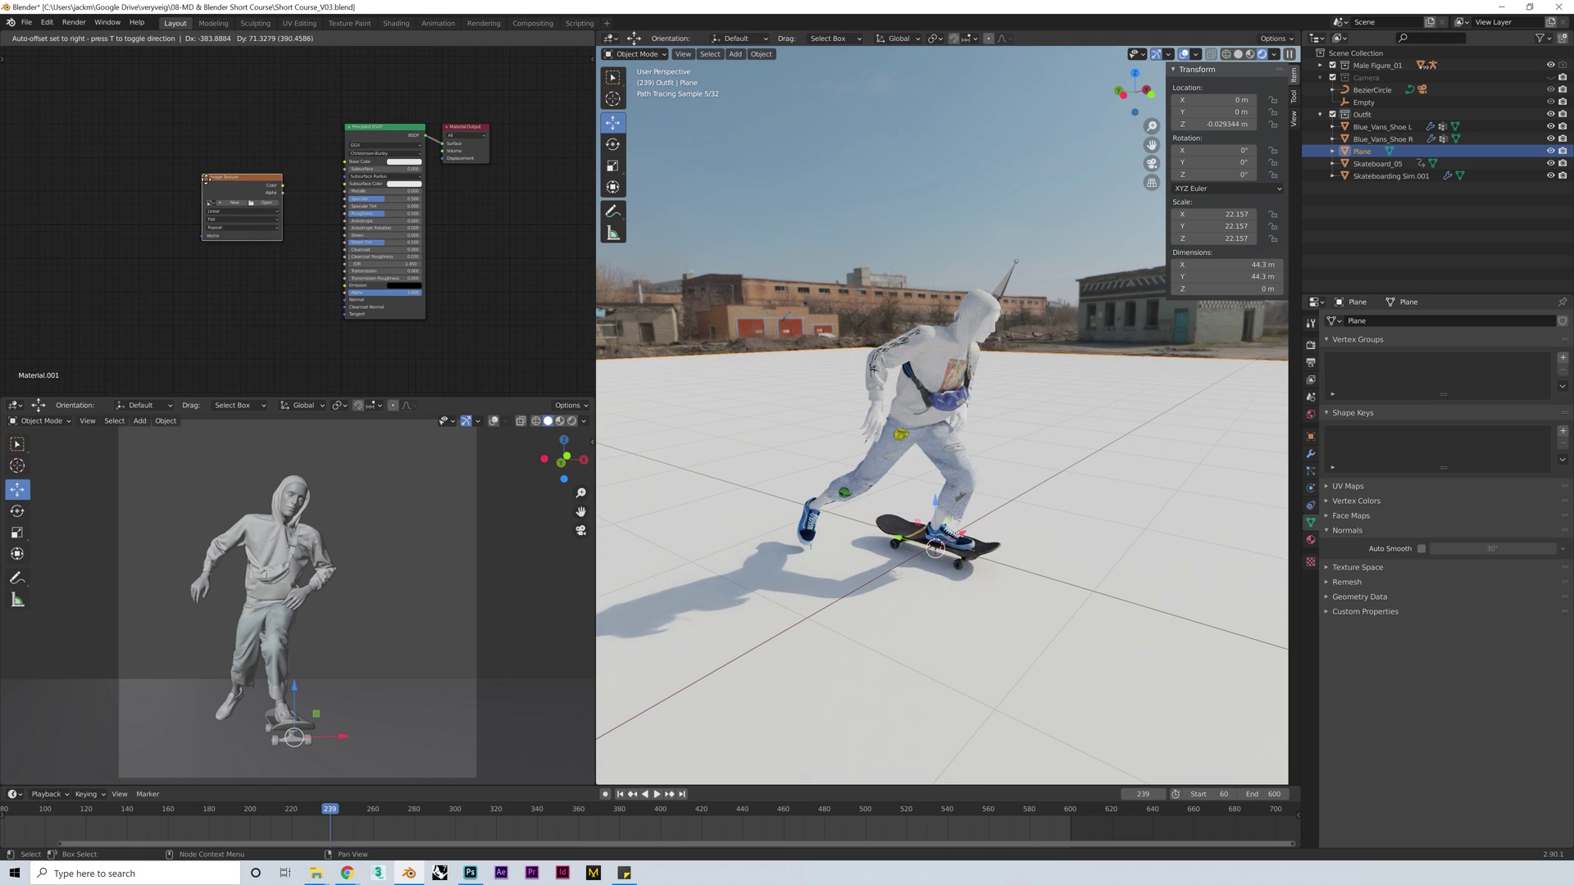
pyautogui.click(205, 178)
# Load TexturesCom_AsphaltCloseups0113_1_SLIGHT.jpg into the image texture and connect its Color to the ground material's Base Color
pyautogui.click(265, 203)
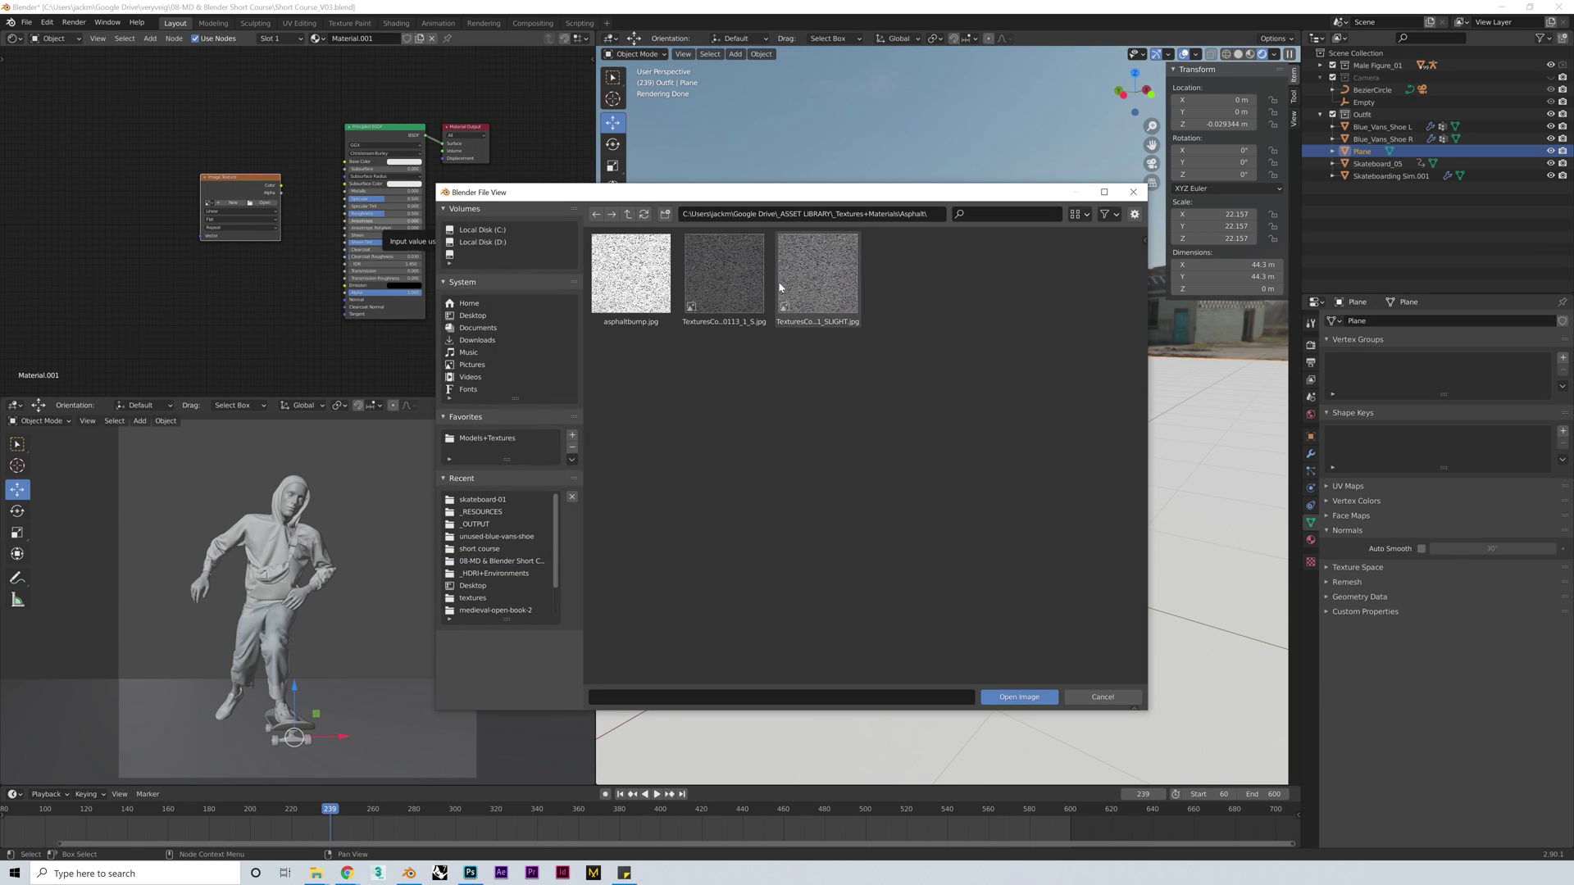
pyautogui.click(820, 270)
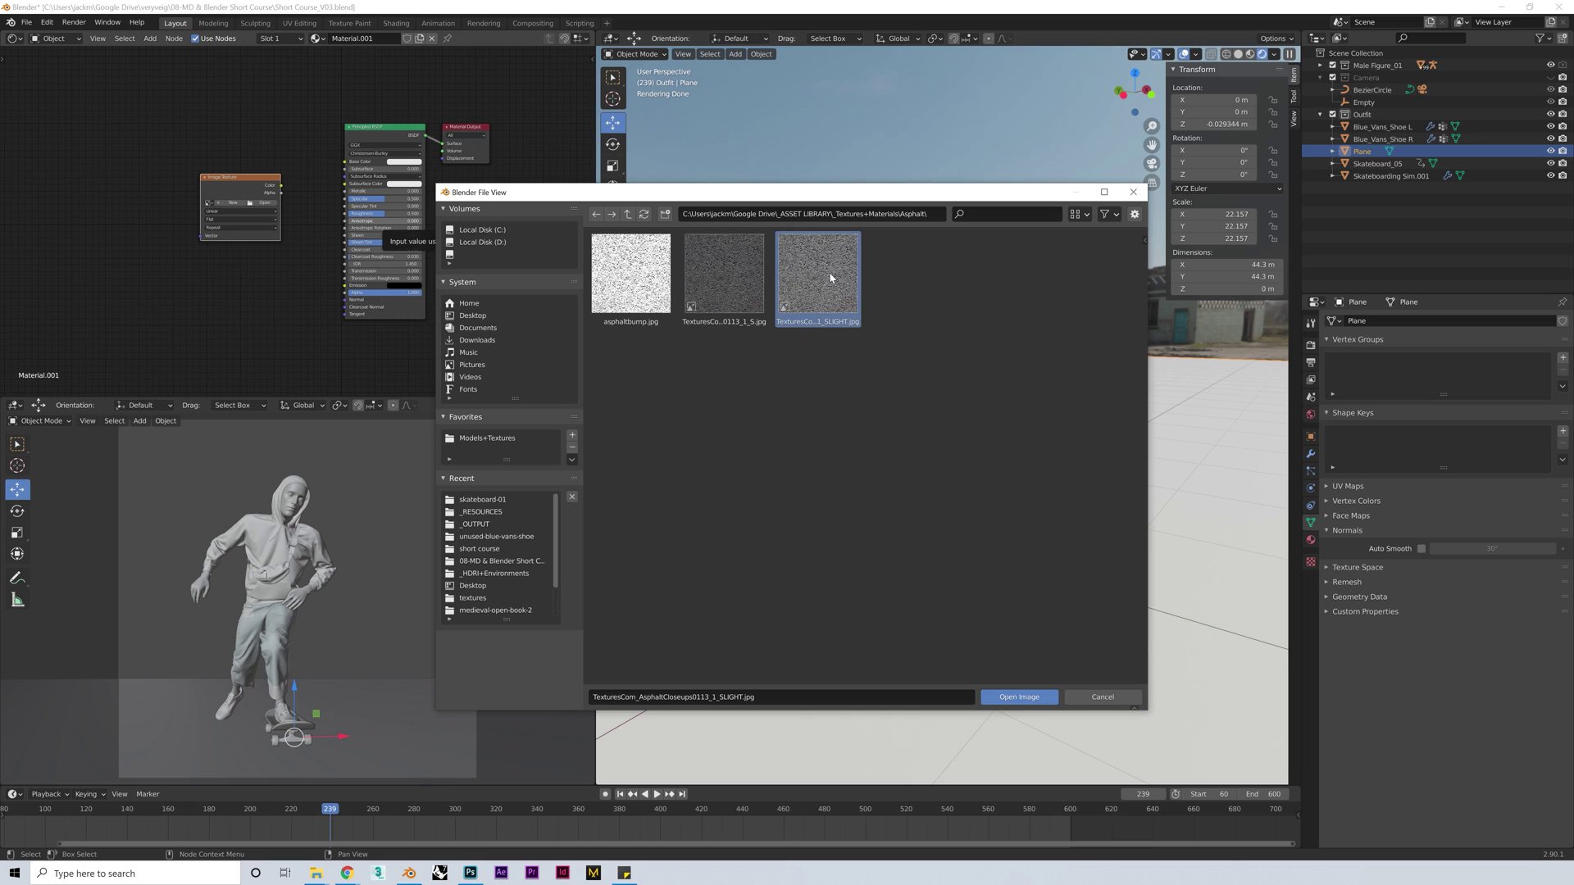
pyautogui.click(1019, 696)
pyautogui.moveTo(280, 185); pyautogui.dragTo(345, 162)
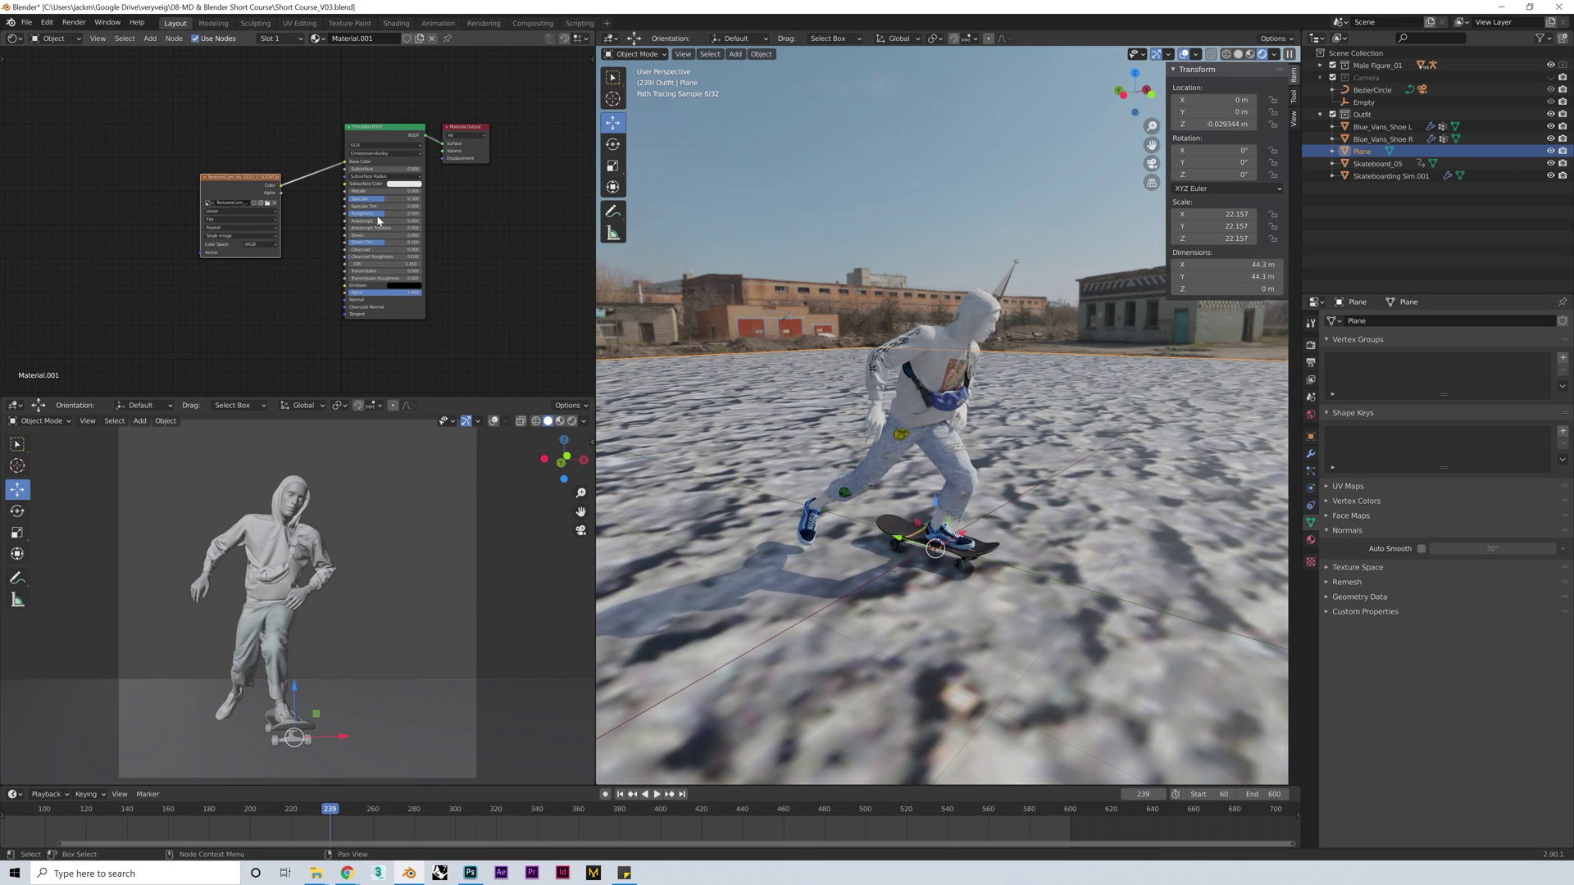
pyautogui.moveTo(137, 259); pyautogui.dragTo(191, 262, button='middle')
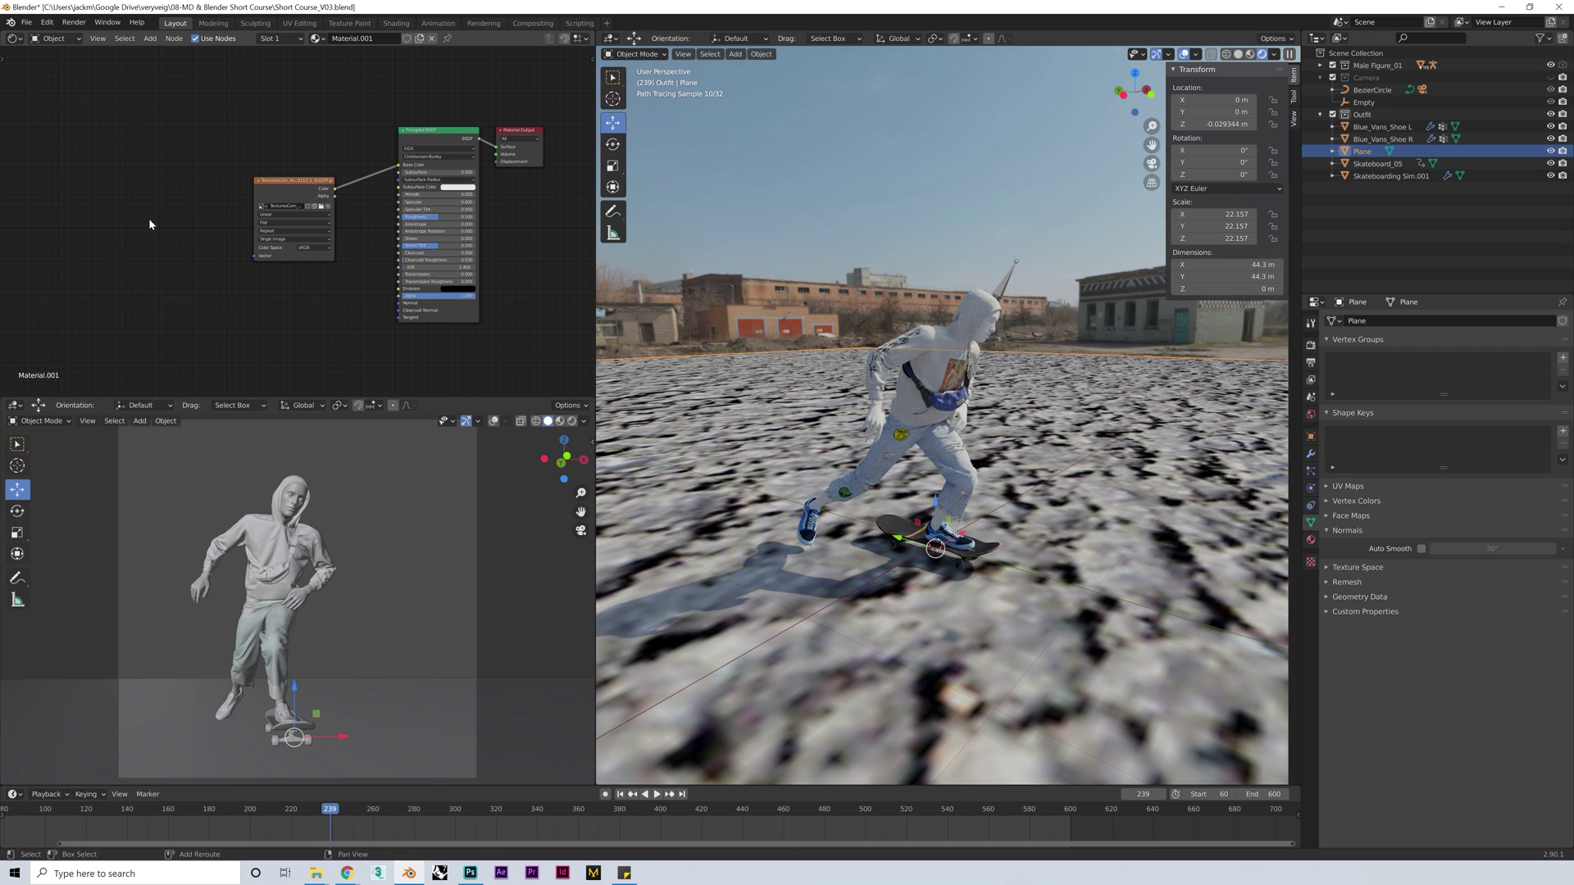
# Add a Mapping node and connect it to the Vector input of the asphalt image texture
pyautogui.hotkey('shift', 'a')
pyautogui.click(149, 218)
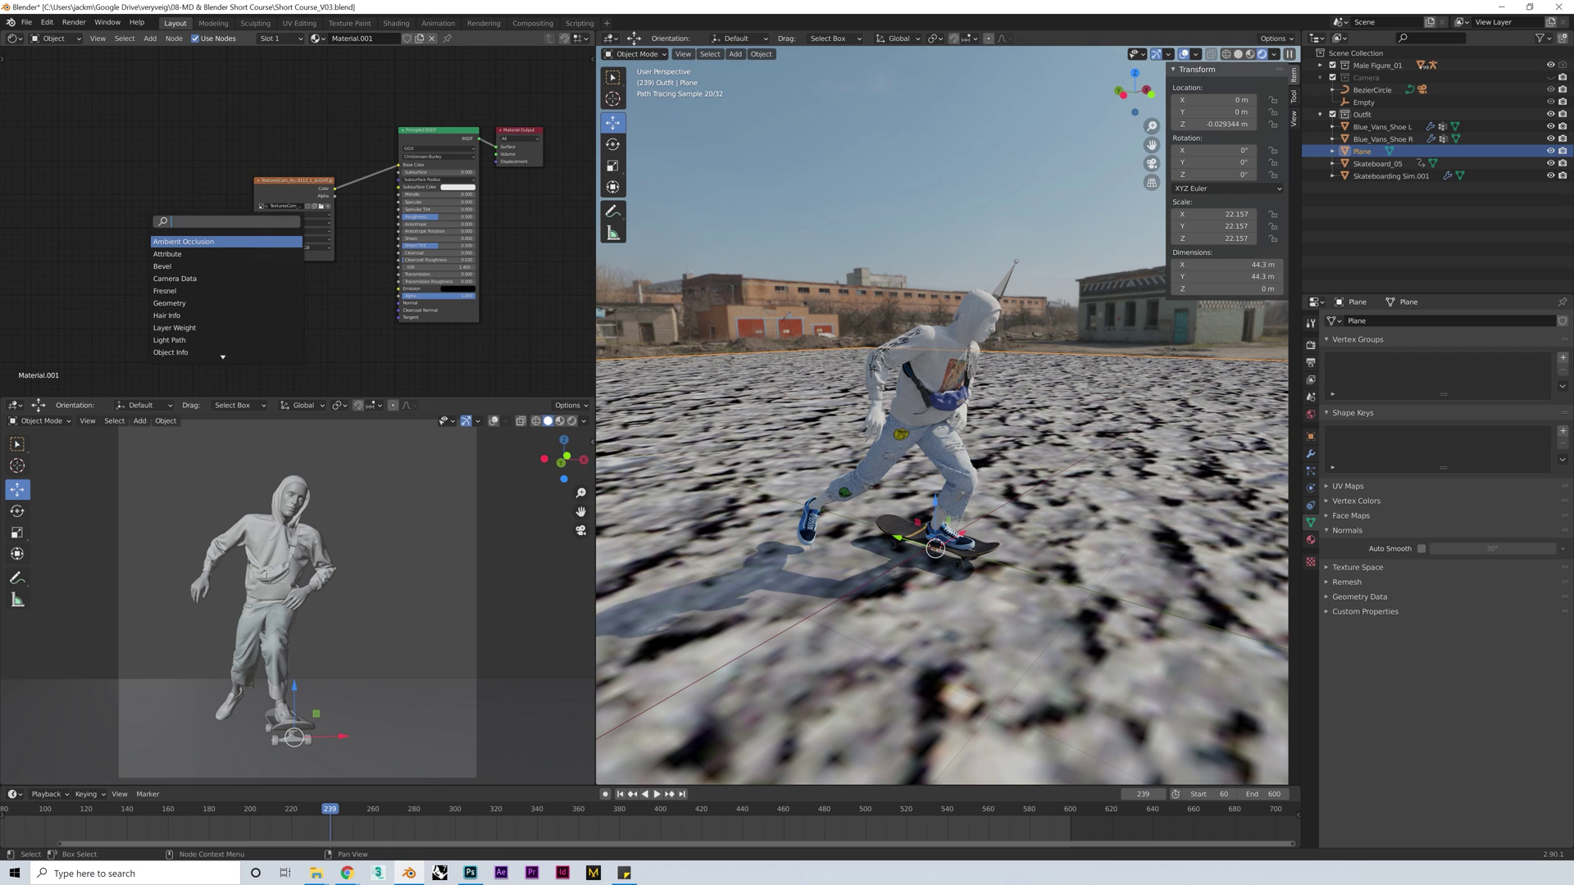
pyautogui.write('mapp')
pyautogui.press('Return')
pyautogui.click(186, 203)
pyautogui.moveTo(231, 213); pyautogui.dragTo(256, 256)
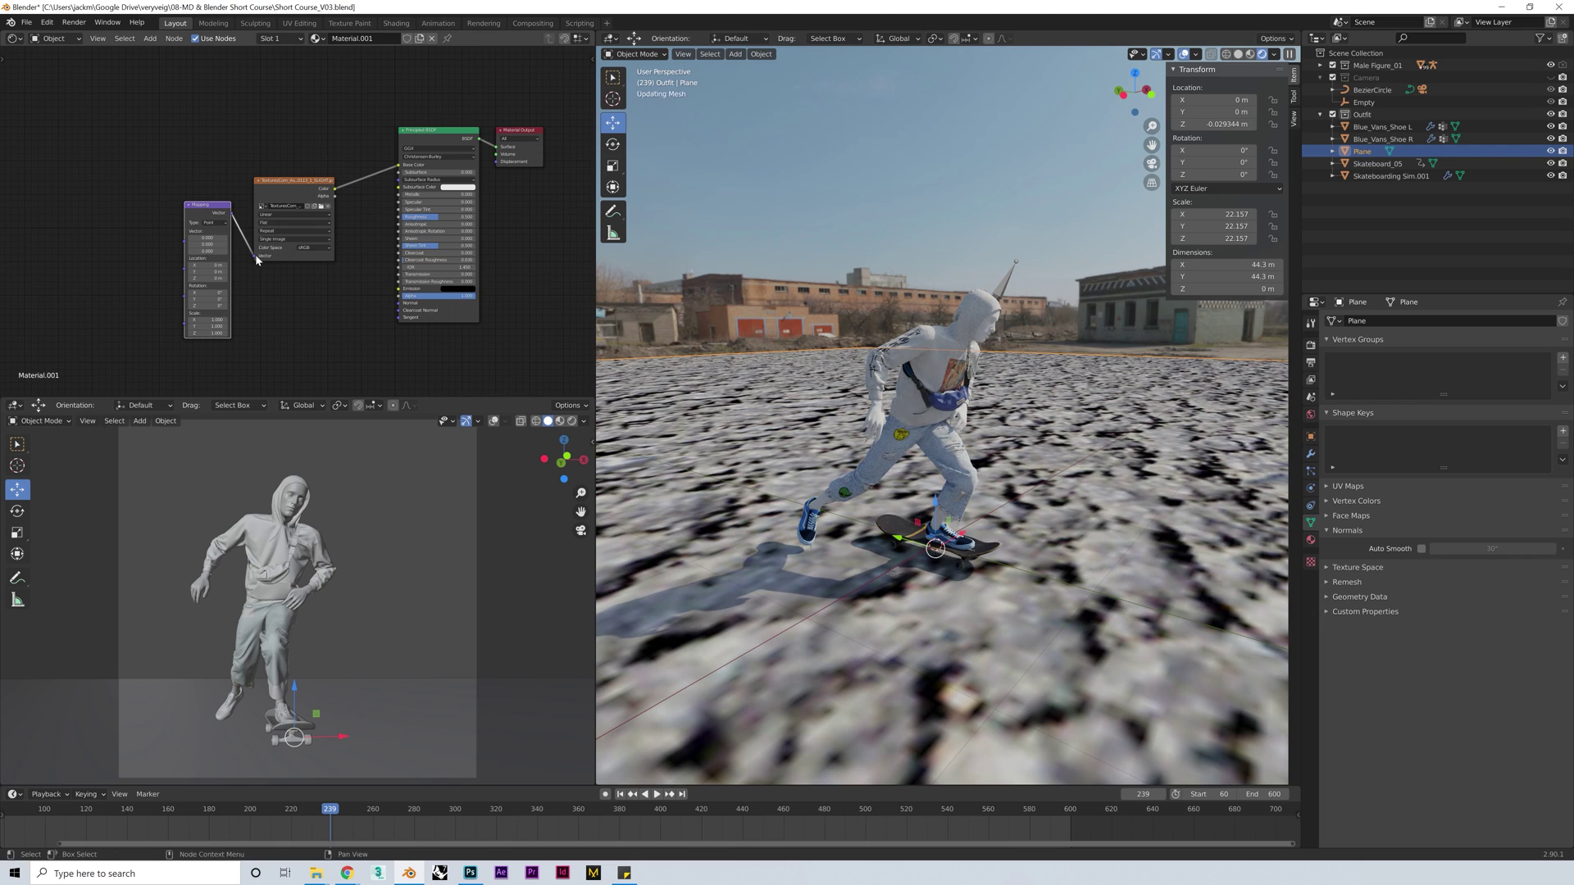
# Add a Texture Coordinate node and connect its Generated output to the Mapping node's Vector input
pyautogui.hotkey('shift', 'a')
pyautogui.click(116, 205)
pyautogui.write('text')
pyautogui.press('Return')
pyautogui.click(100, 207)
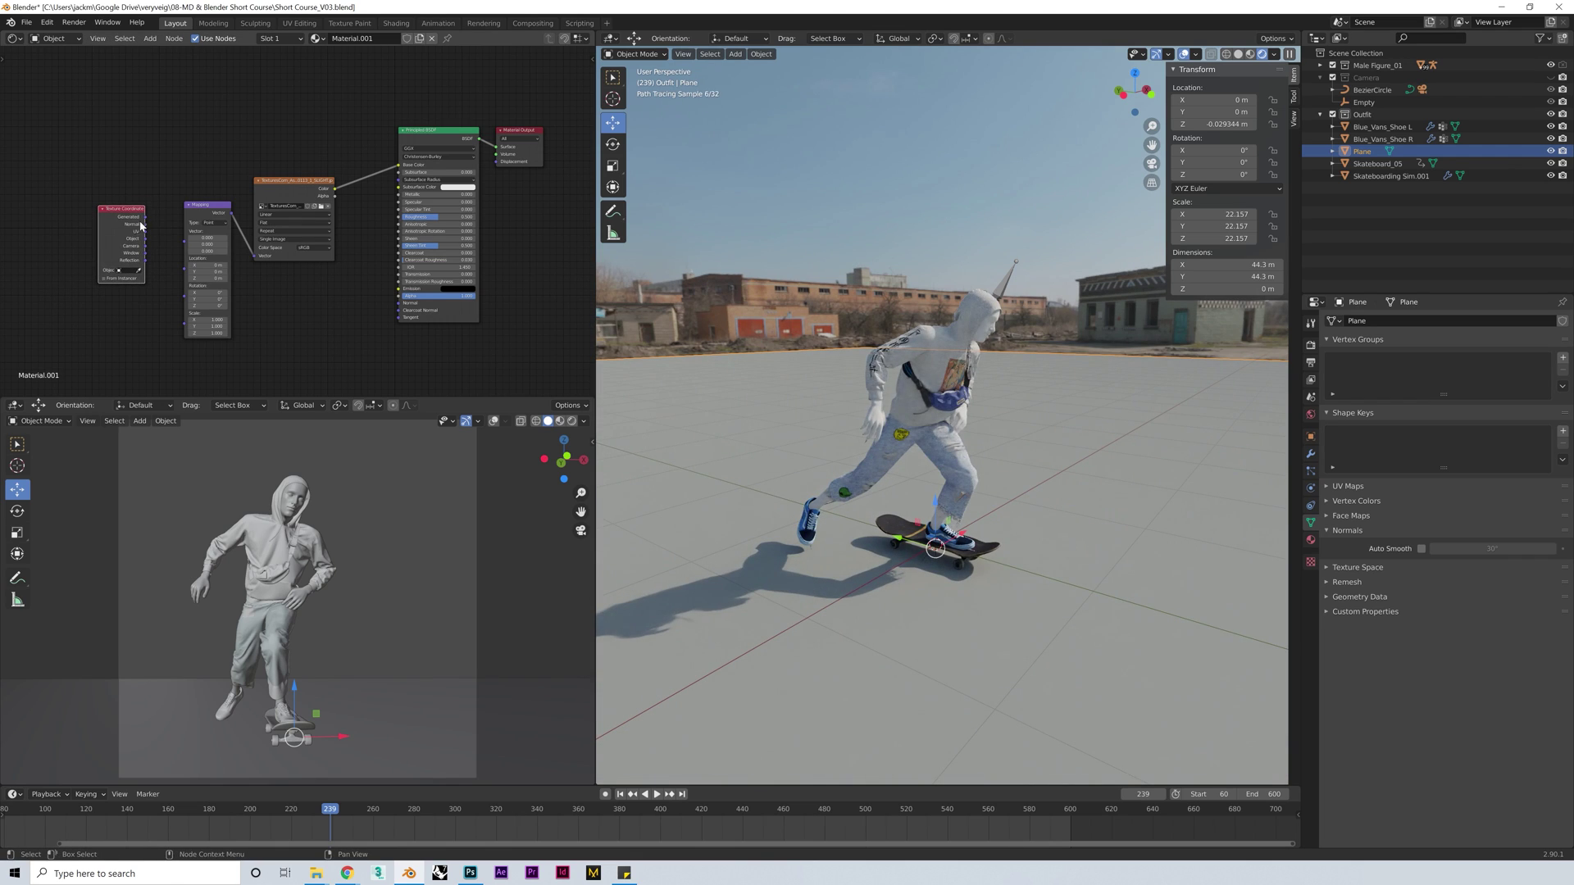
pyautogui.moveTo(145, 217); pyautogui.dragTo(185, 232)
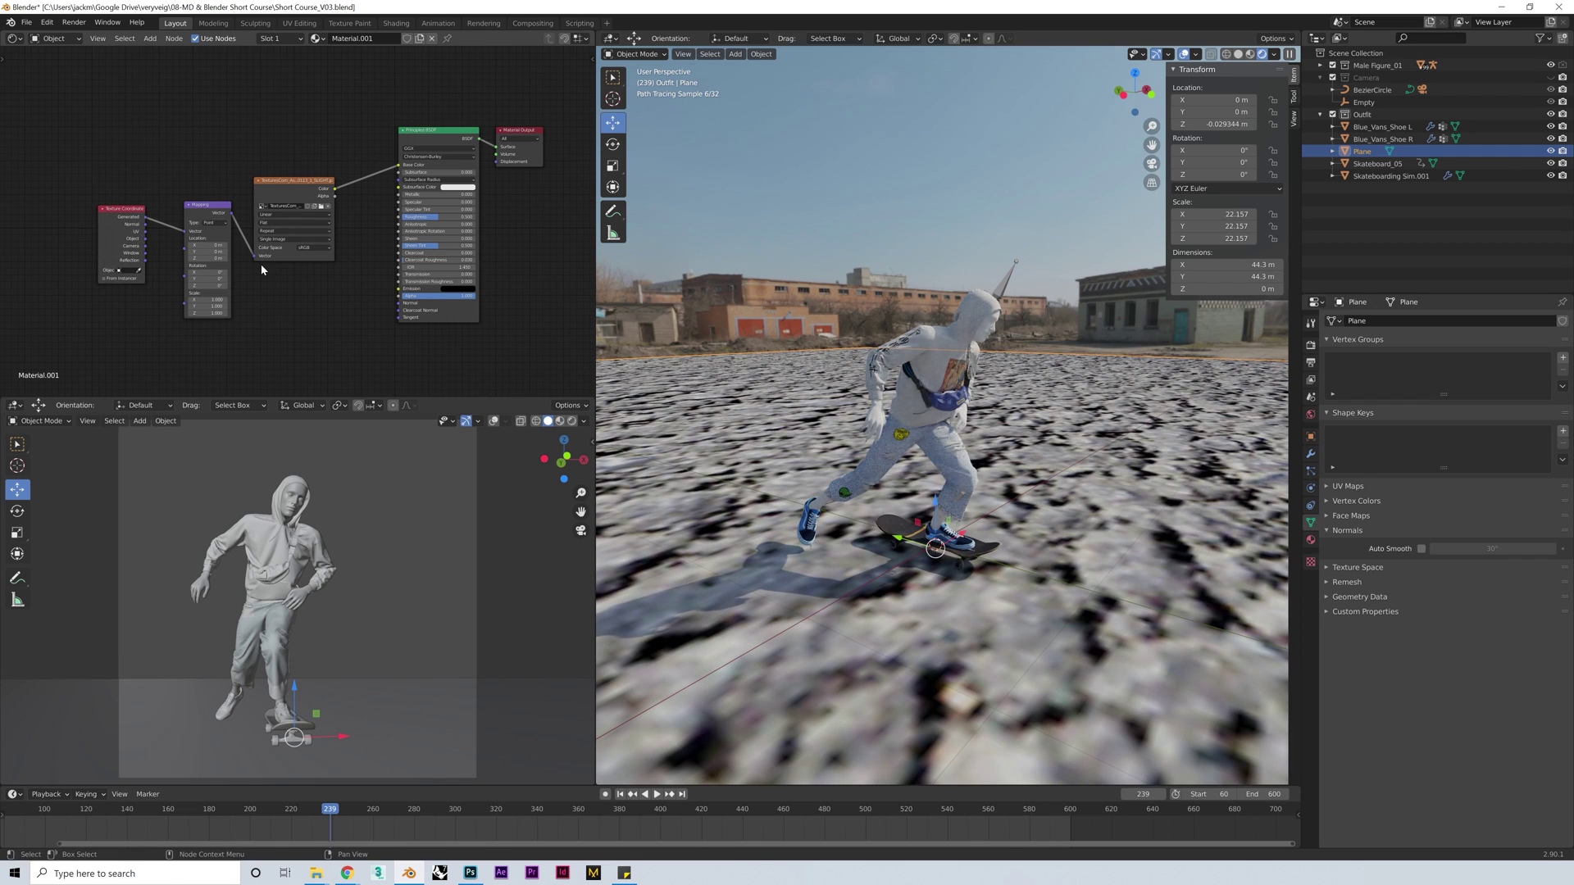
# Set the Mapping node's scale to 10 to tile the asphalt texture
pyautogui.click(209, 313)
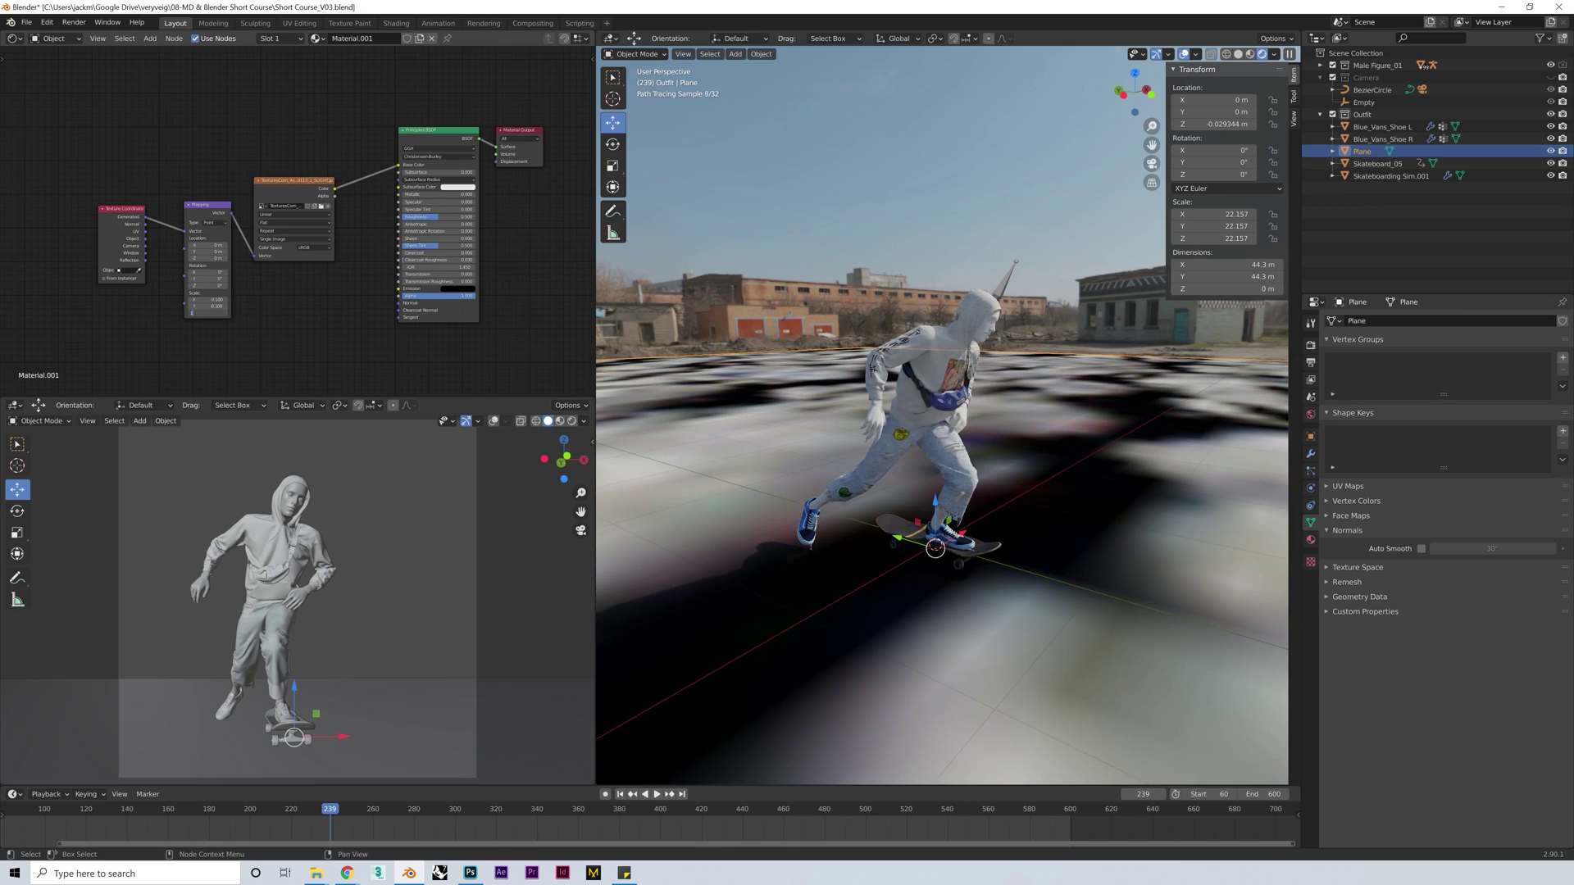
pyautogui.write('10')
pyautogui.press('Return')
pyautogui.click(209, 301)
pyautogui.write('10')
pyautogui.press('Return')
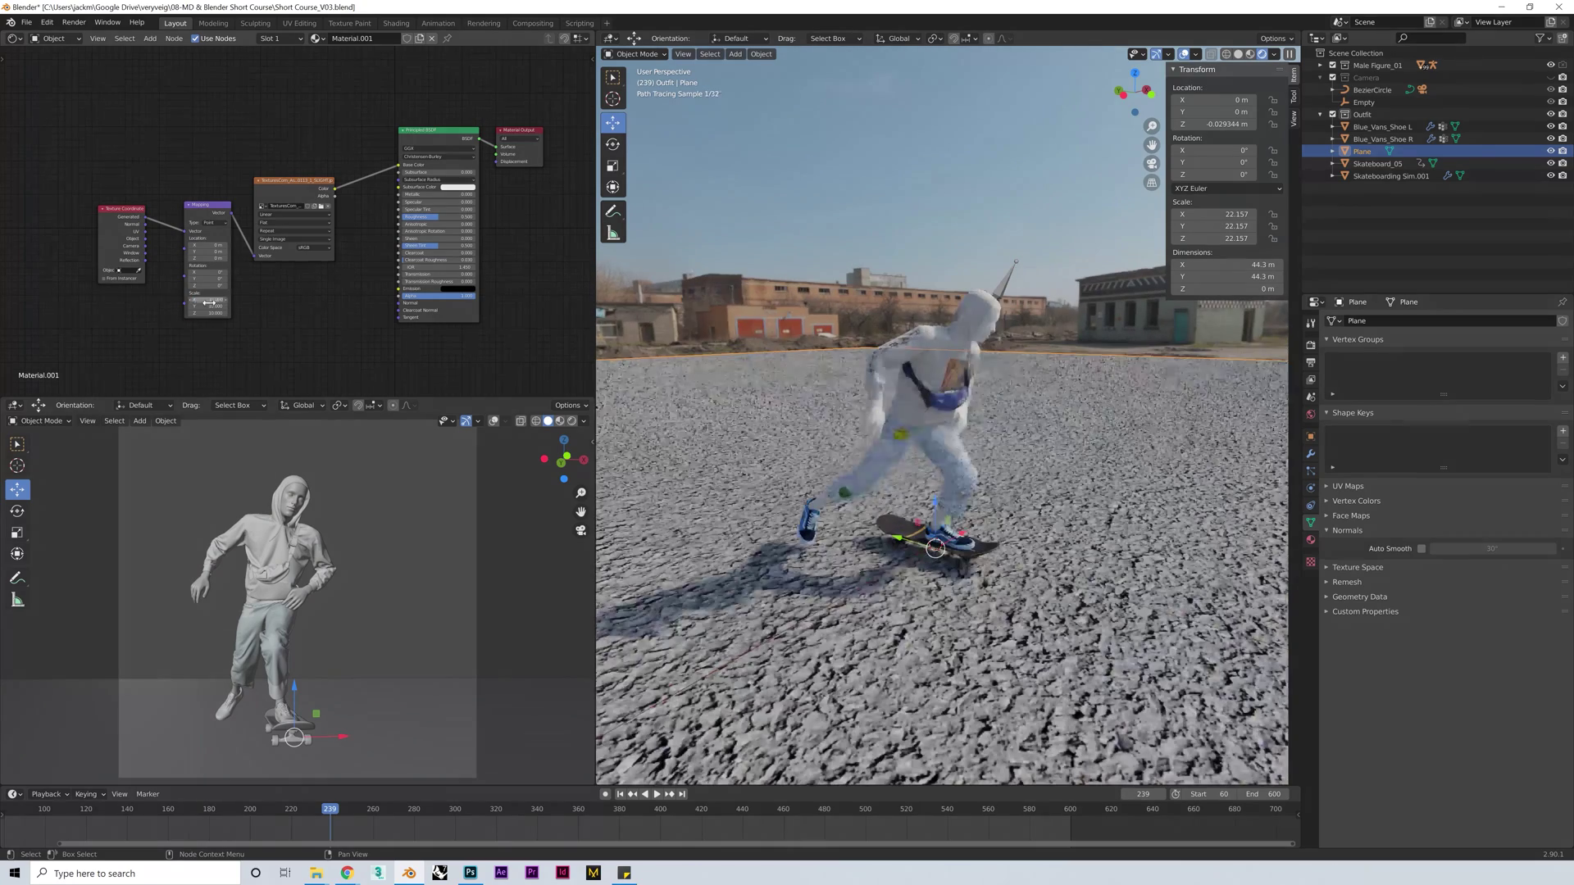
# Set the Mapping node's X, Y and Z scale to 30 and look at the scene through the camera
pyautogui.write('0')
pyautogui.press('Return')
pyautogui.click(208, 306)
pyautogui.write('30')
pyautogui.press('Return')
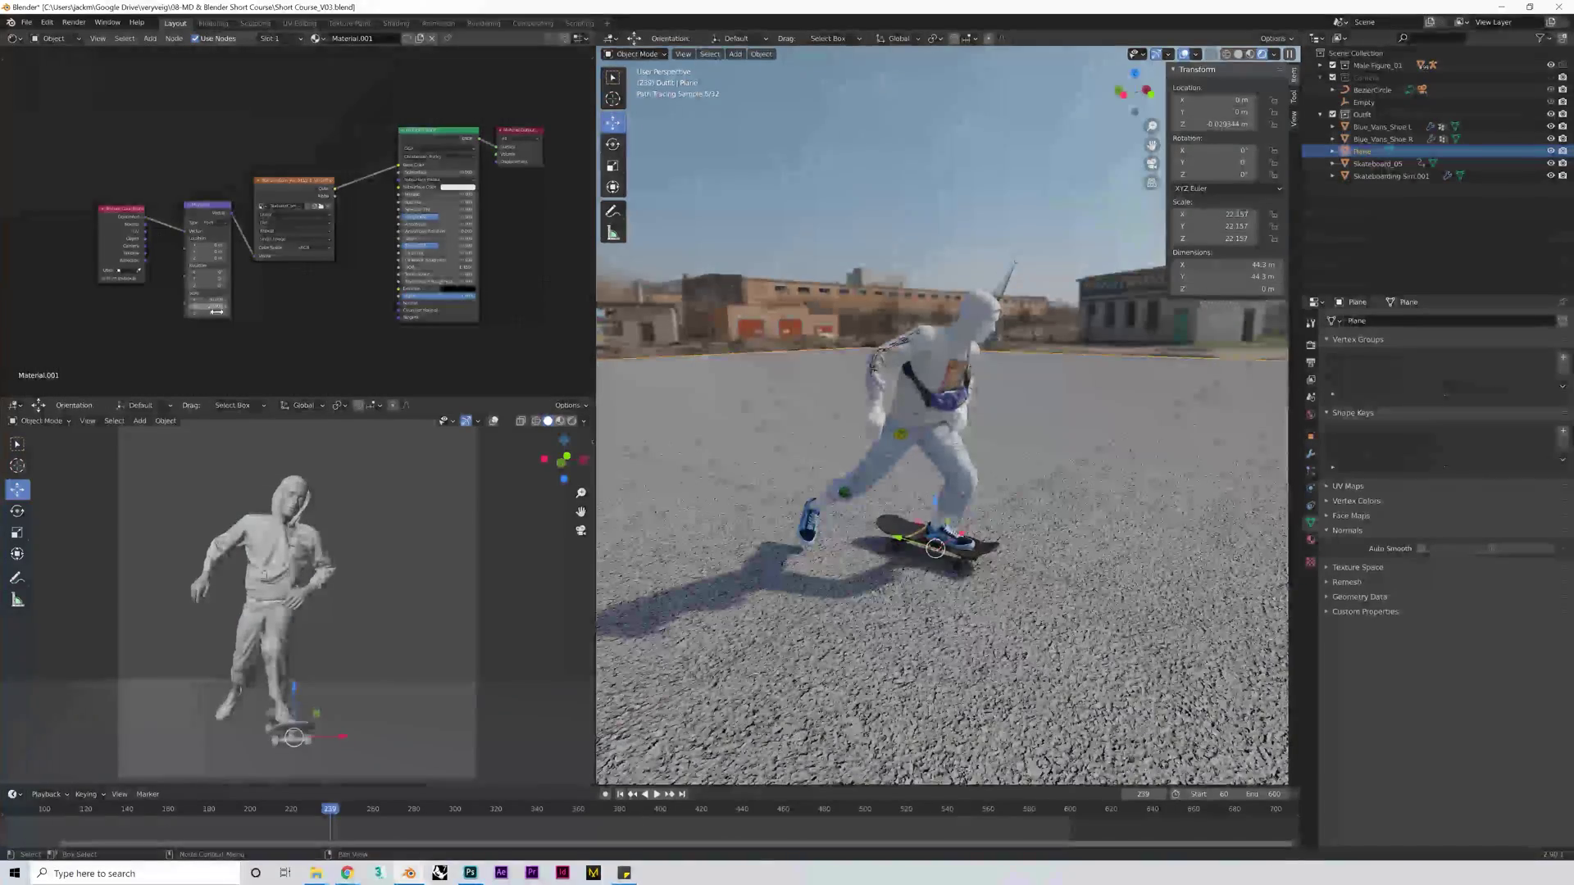
pyautogui.click(209, 314)
pyautogui.write('30')
pyautogui.press('Return')
pyautogui.press('KP_0')
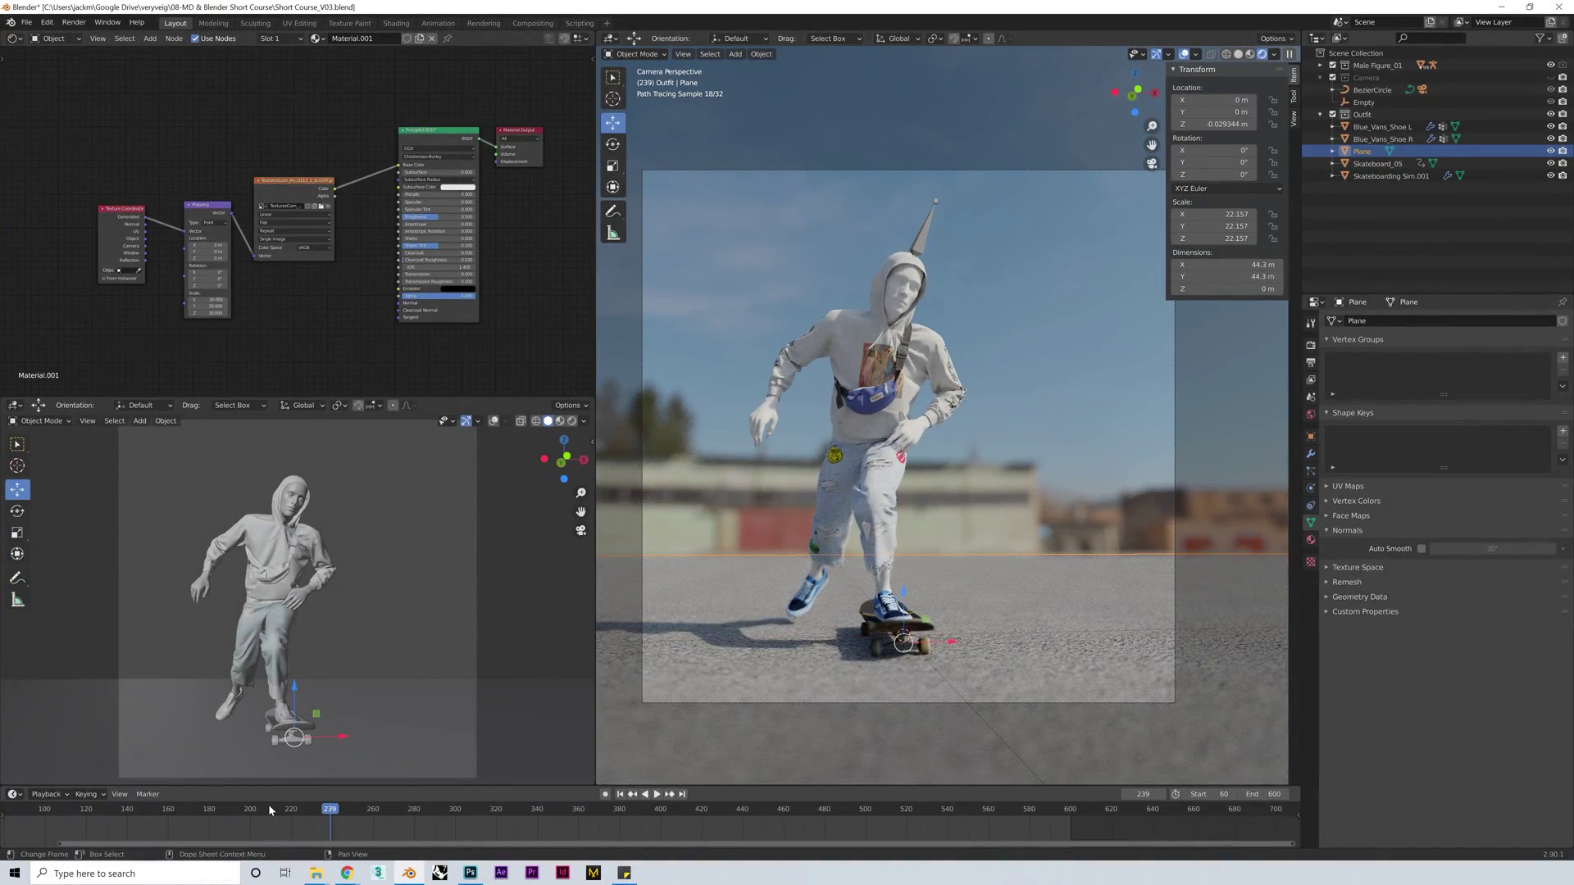
# Check the asphalt ground in the rendered camera view at frames 207 and 172 with the plane deselected
pyautogui.click(266, 809)
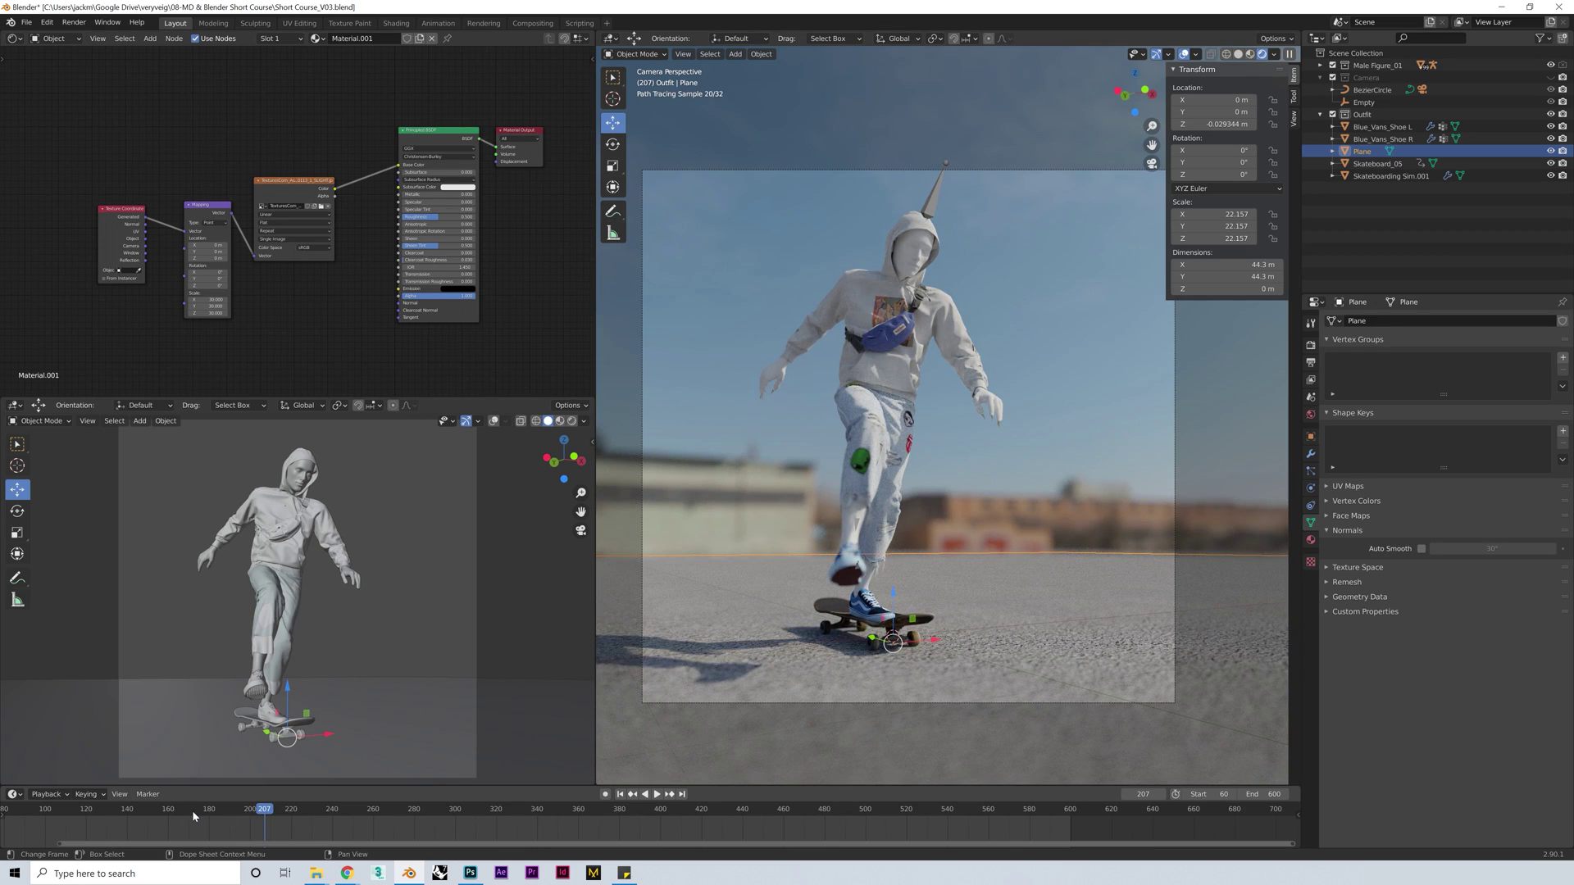
pyautogui.click(192, 810)
pyautogui.click(1058, 379)
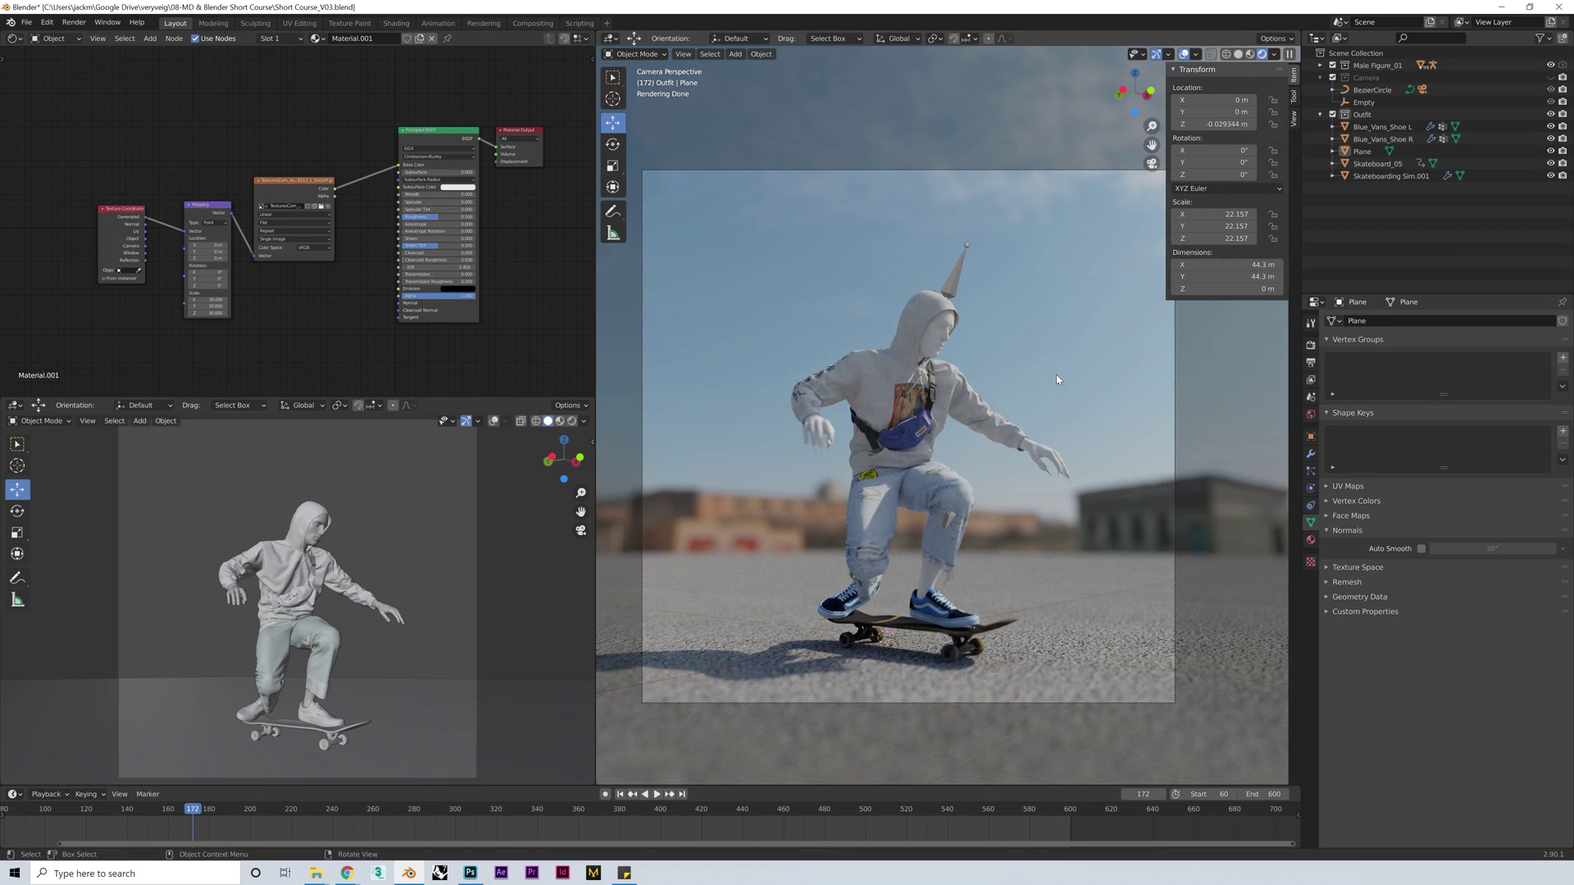
# Add a Bump node beside the asphalt image texture and connect the image's Color output to the Bump node's Height input
pyautogui.moveTo(281, 323); pyautogui.dragTo(294, 291, button='middle')
pyautogui.hotkey('shift', 'a')
pyautogui.write('sbump')
pyautogui.press('Return')
pyautogui.click(295, 291)
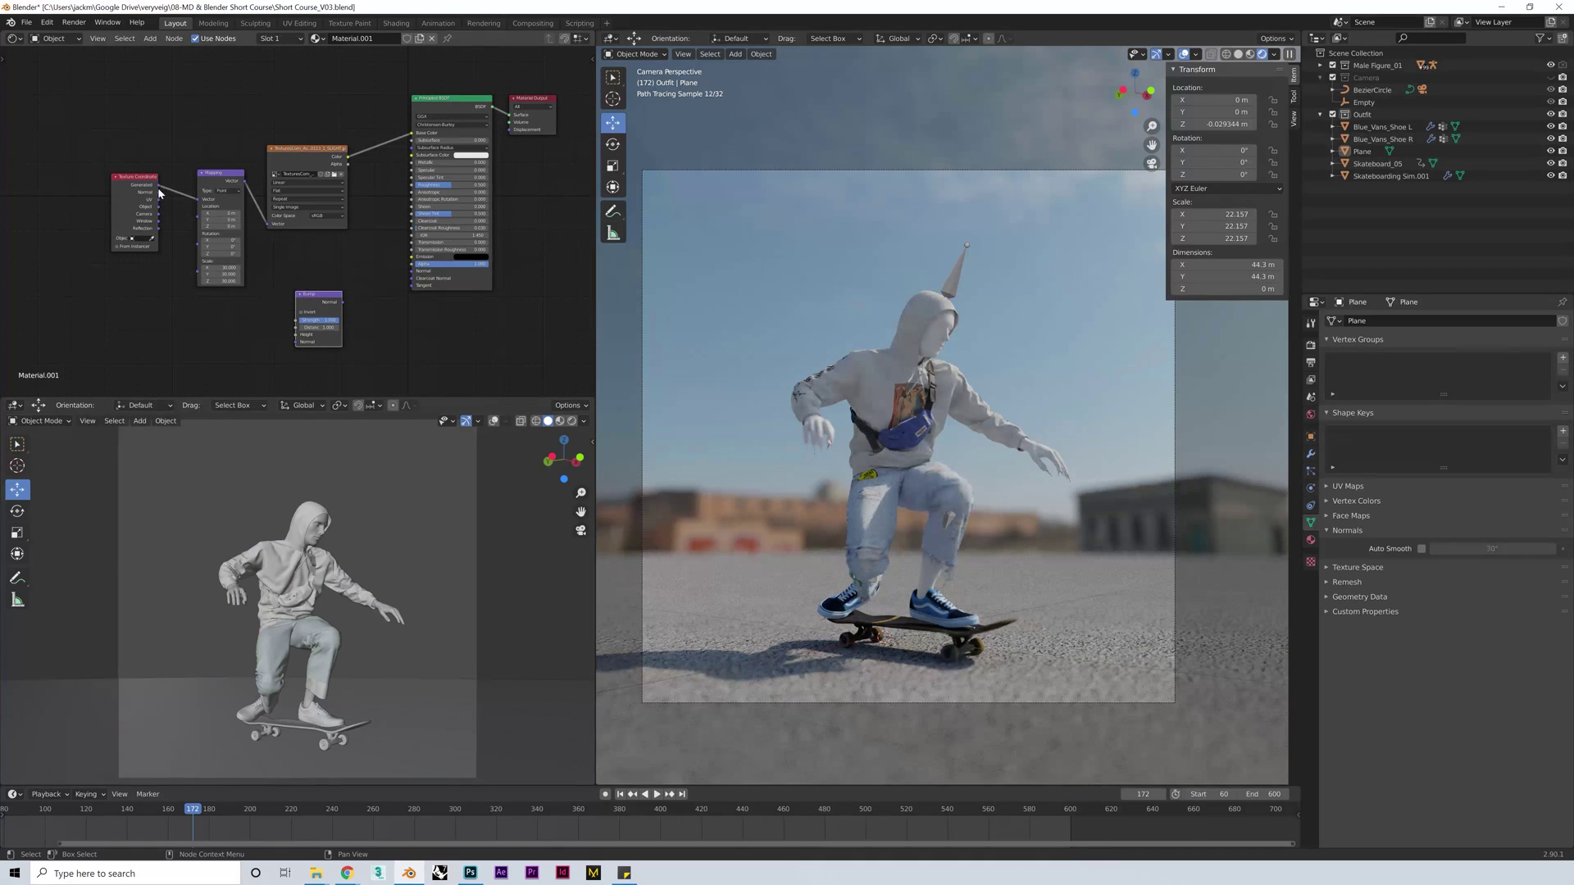
pyautogui.moveTo(316, 297); pyautogui.dragTo(370, 255)
pyautogui.moveTo(347, 157); pyautogui.dragTo(377, 252)
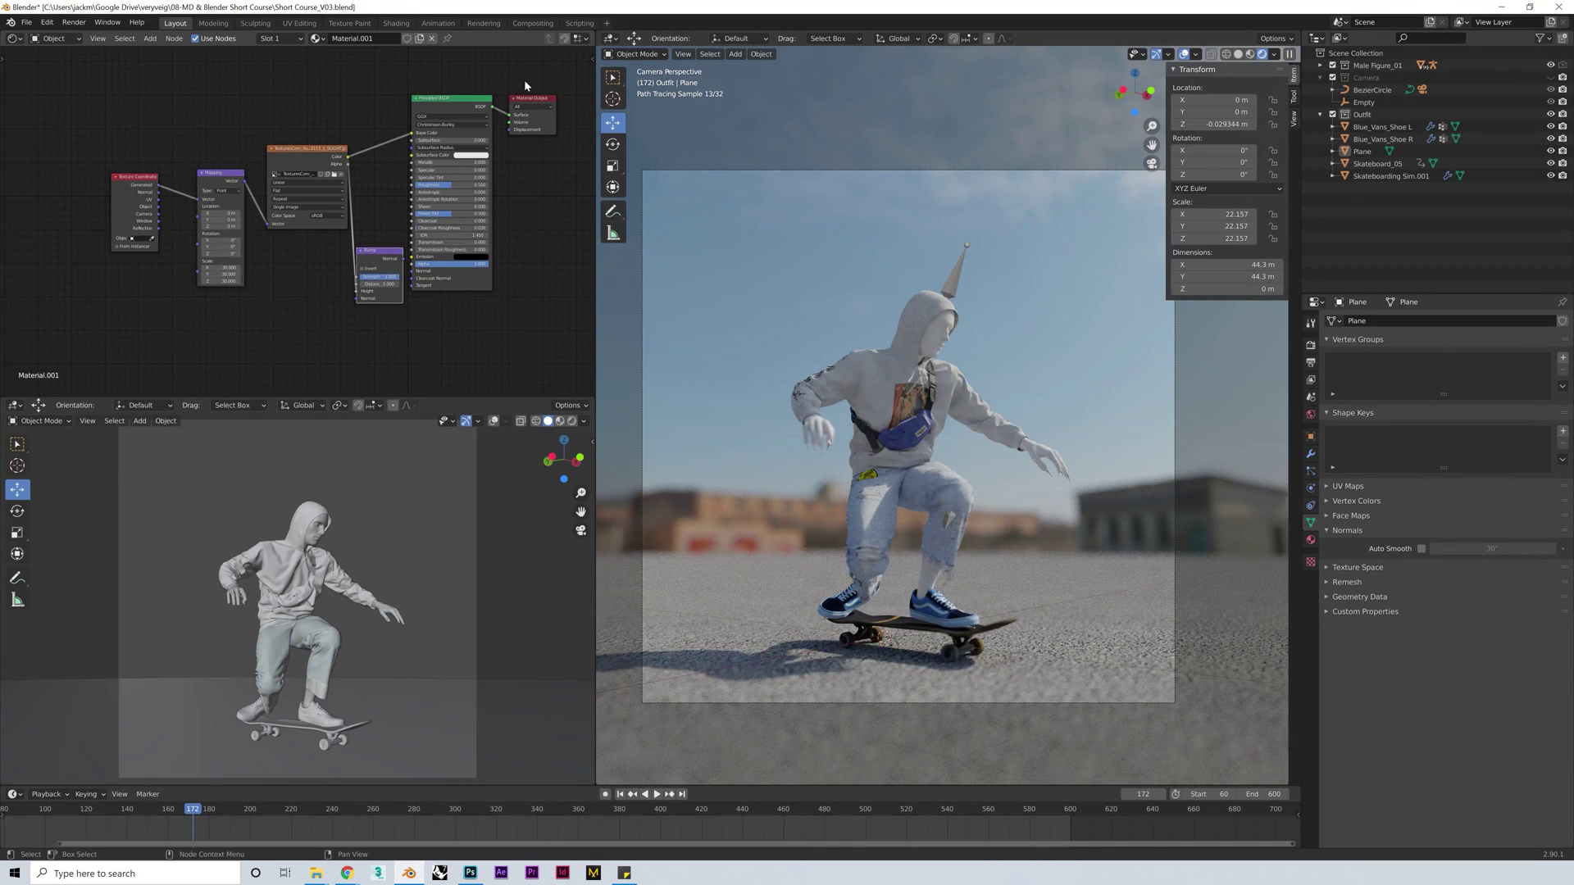
# Make room around the shader and output nodes, and connect the Bump node's Normal output to the Principled BSDF's Normal input
pyautogui.moveTo(525, 85); pyautogui.dragTo(463, 143)
pyautogui.moveTo(460, 110); pyautogui.dragTo(522, 124)
pyautogui.moveTo(521, 125); pyautogui.dragTo(419, 120, button='middle')
pyautogui.moveTo(278, 247); pyautogui.dragTo(371, 281)
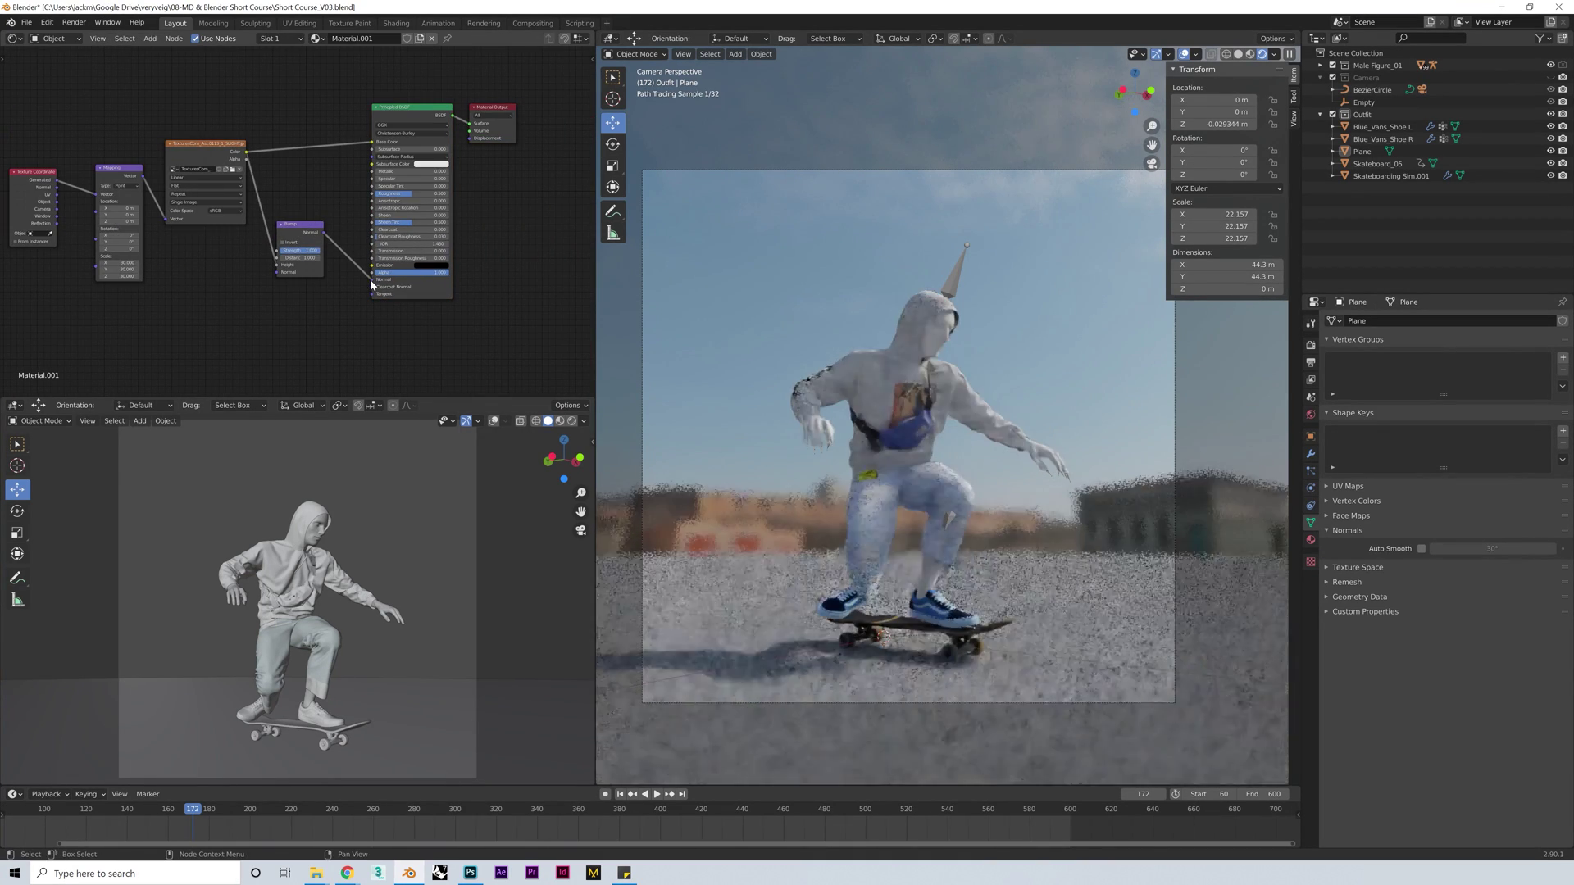
# Set the Bump node's distance to 10 and return to the rendered camera view
pyautogui.moveTo(760, 594); pyautogui.dragTo(1025, 484, button='middle')
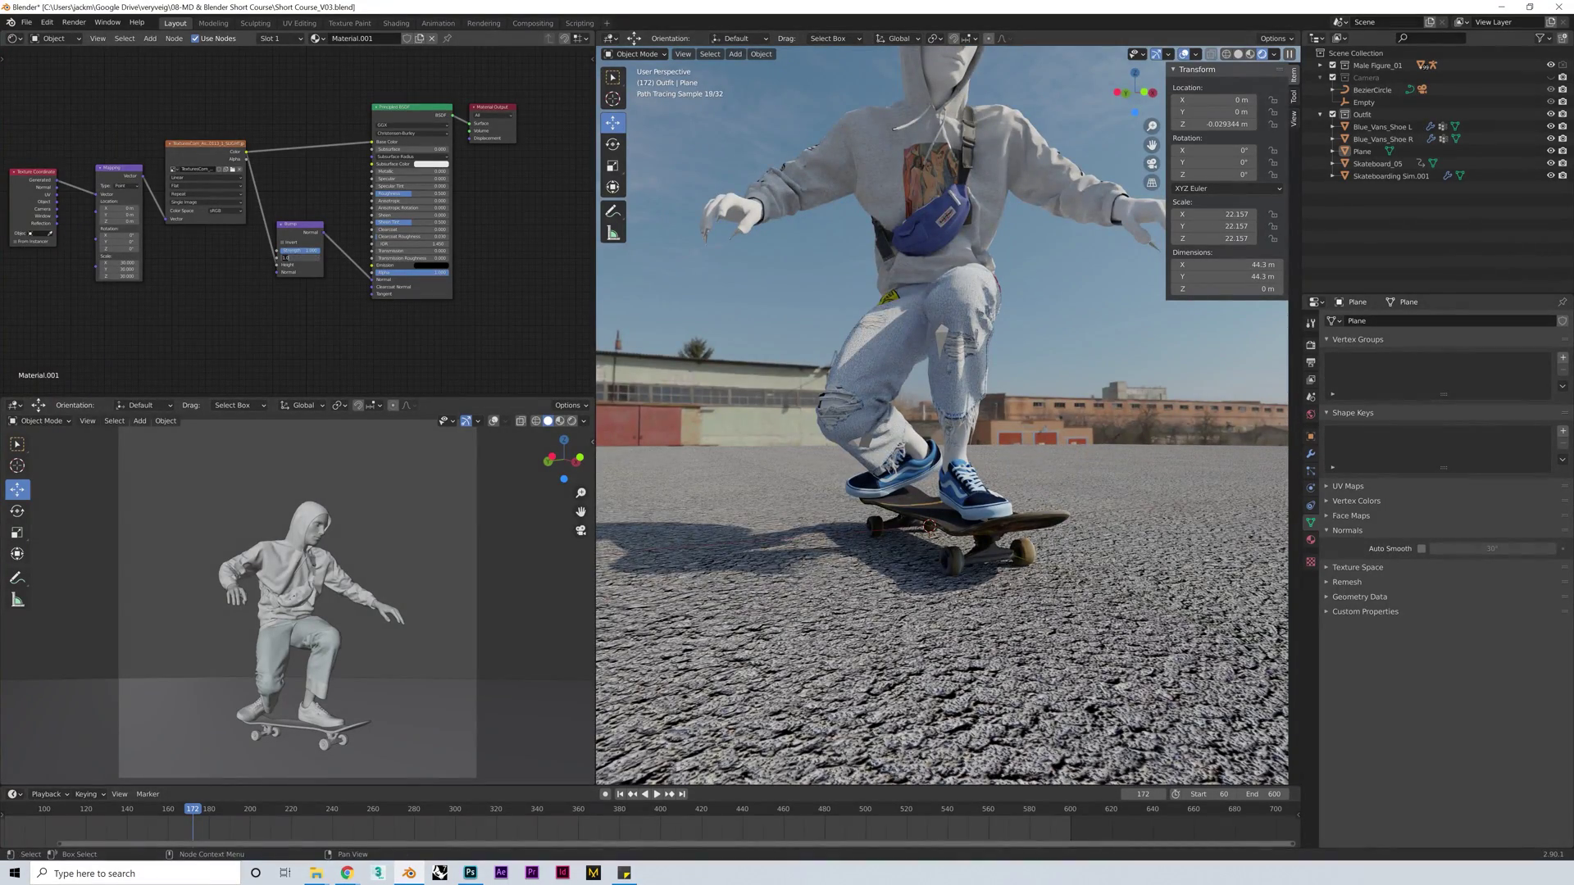
pyautogui.press('Return')
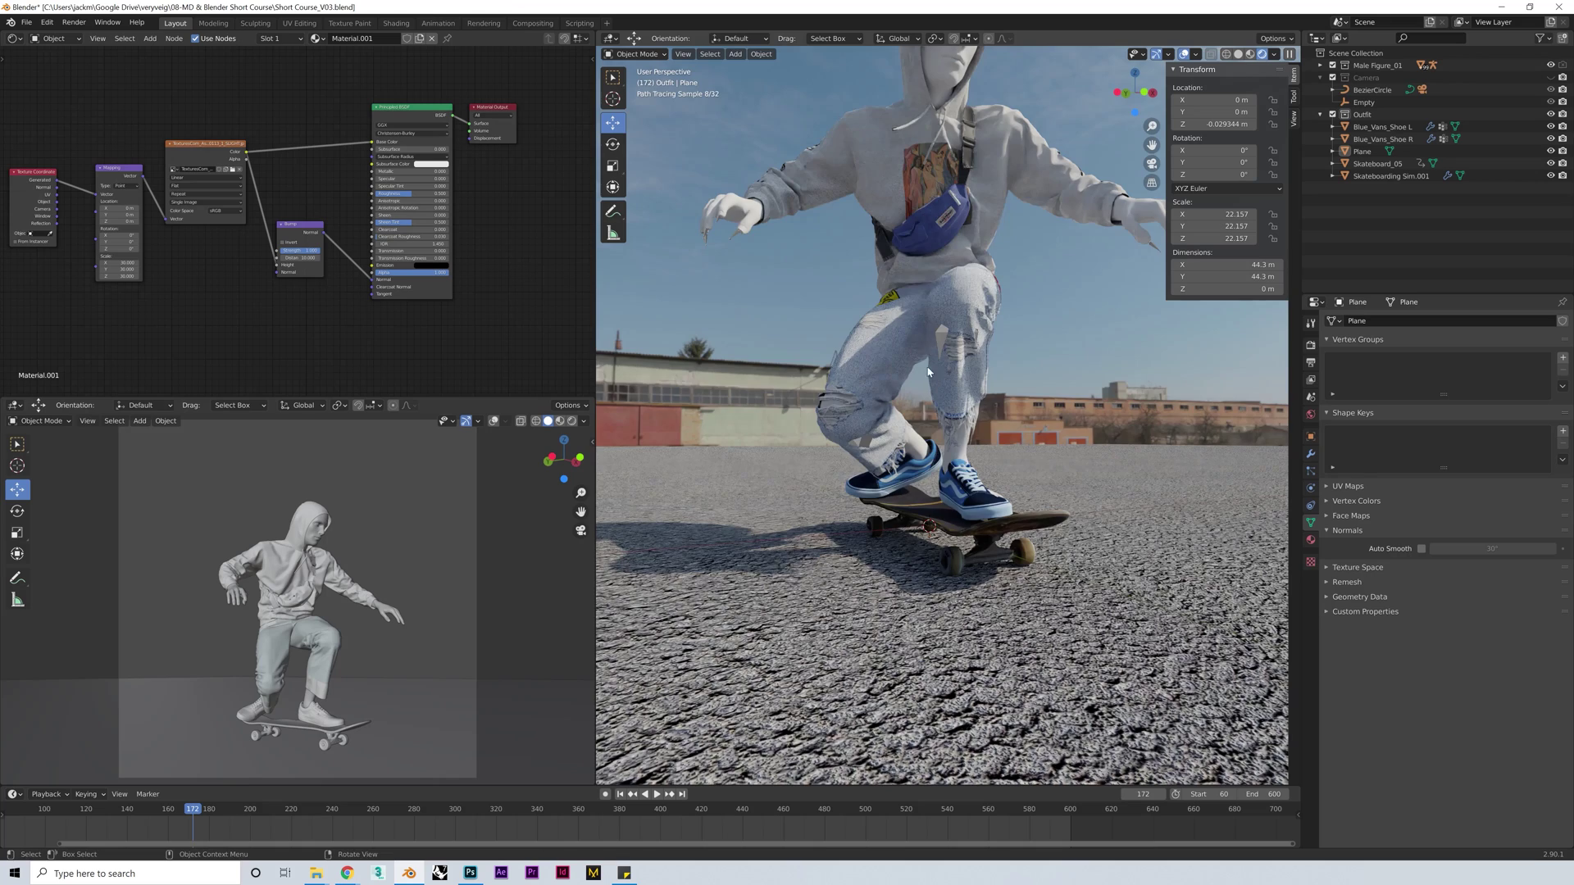
pyautogui.press('KP_0')
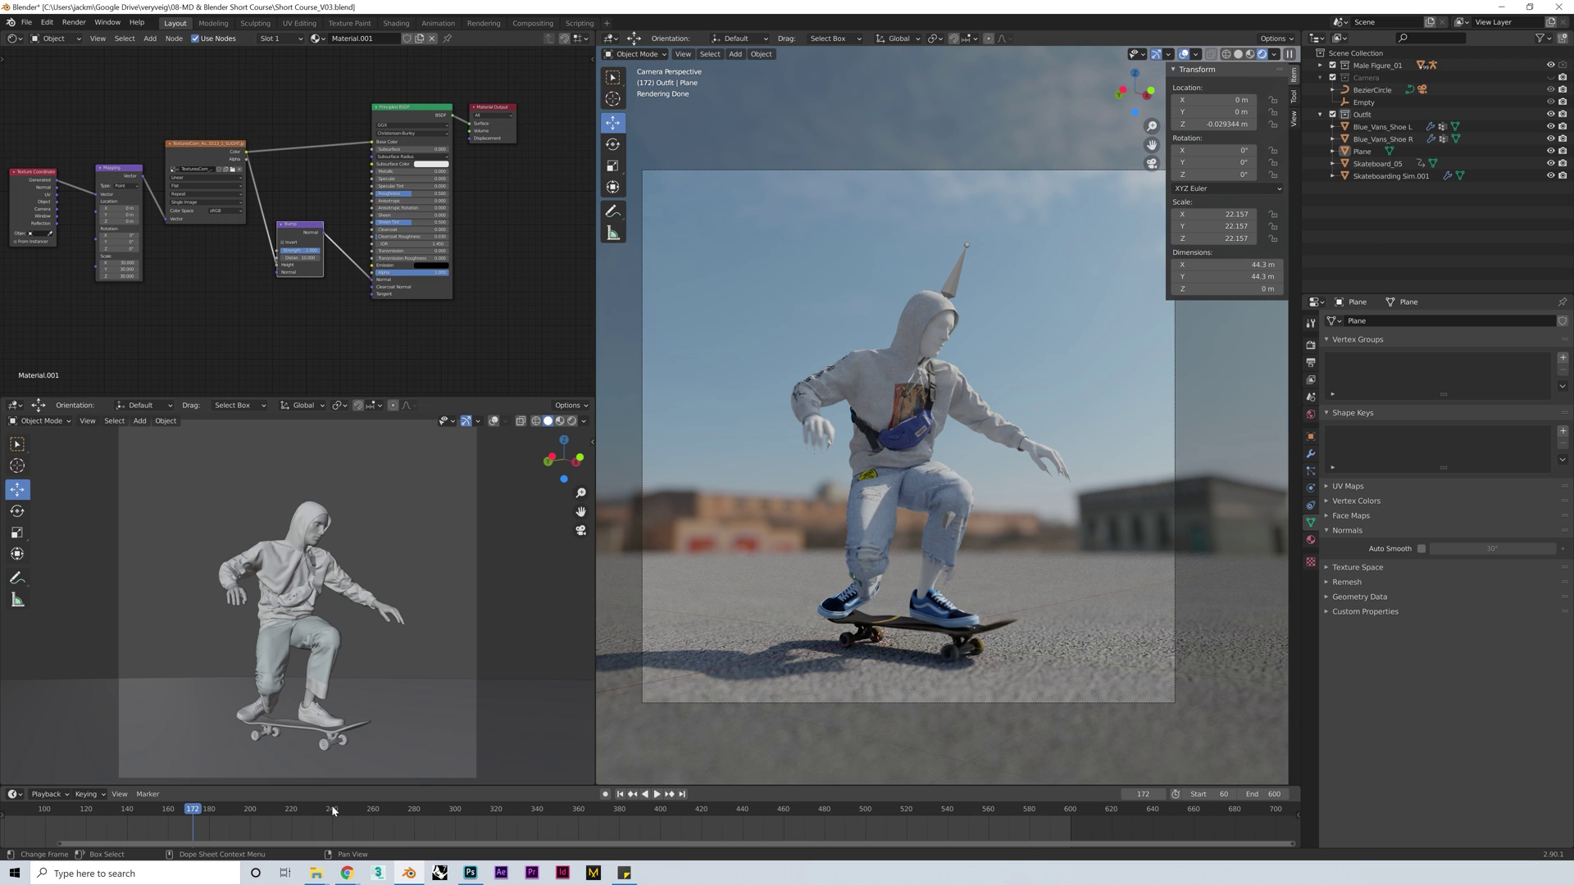
# Leave the camera view, switch the viewport shading to Material Preview, and select the ground plane
pyautogui.press('KP_0')
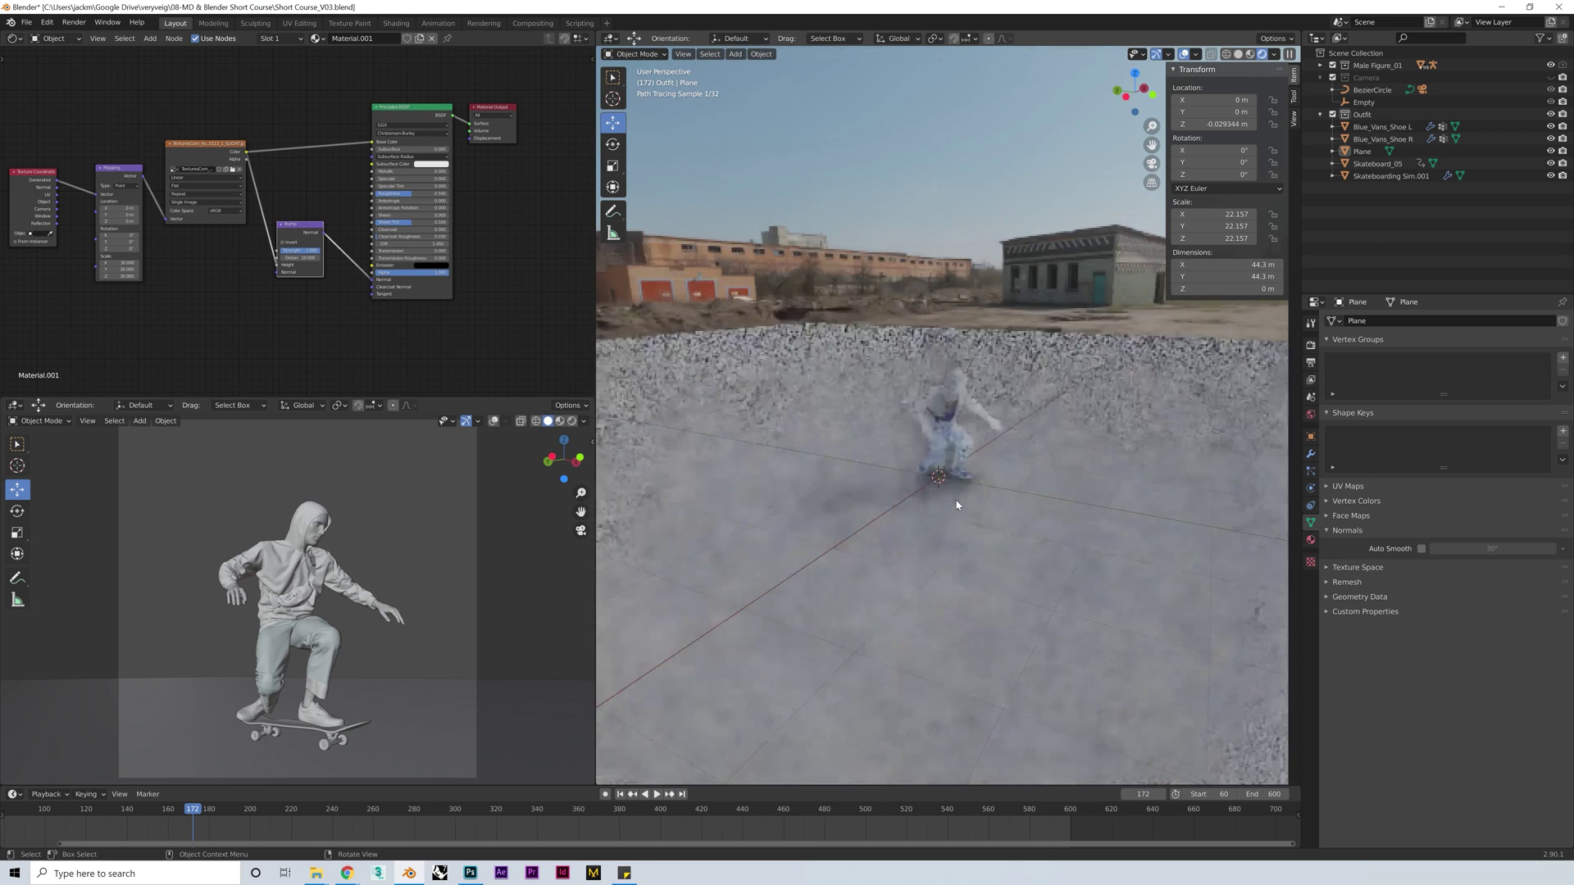
pyautogui.click(1239, 53)
pyautogui.scroll(-6, 991, 495)
pyautogui.moveTo(967, 484); pyautogui.dragTo(1017, 510, button='middle')
pyautogui.scroll(-3, 1017, 510)
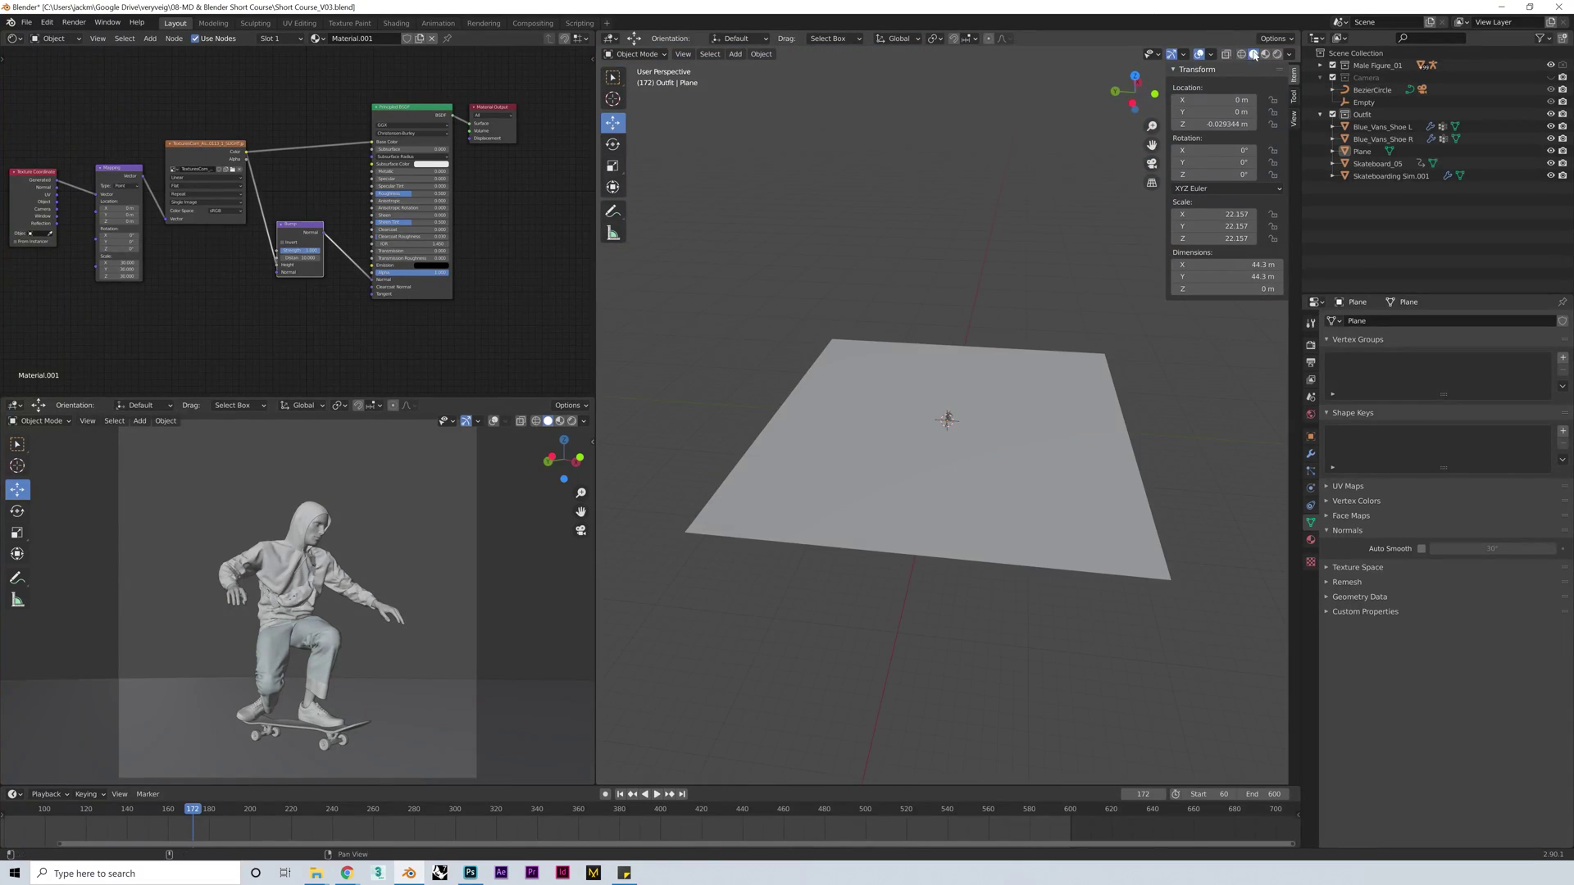
pyautogui.press('z')
pyautogui.press('2')
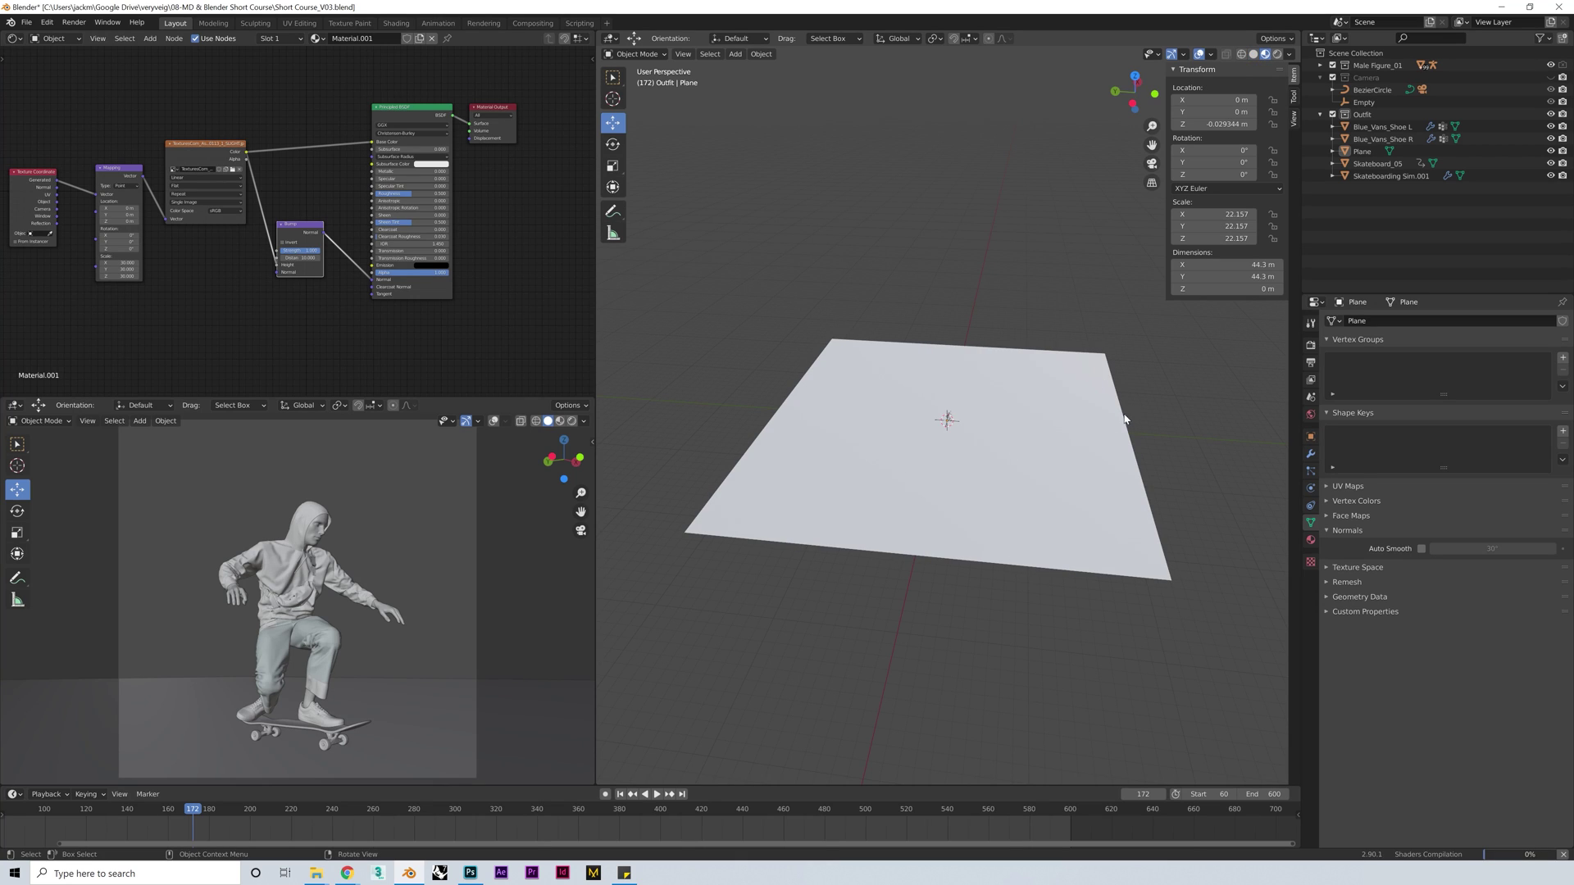
pyautogui.click(1091, 415)
pyautogui.scroll(8, 963, 458)
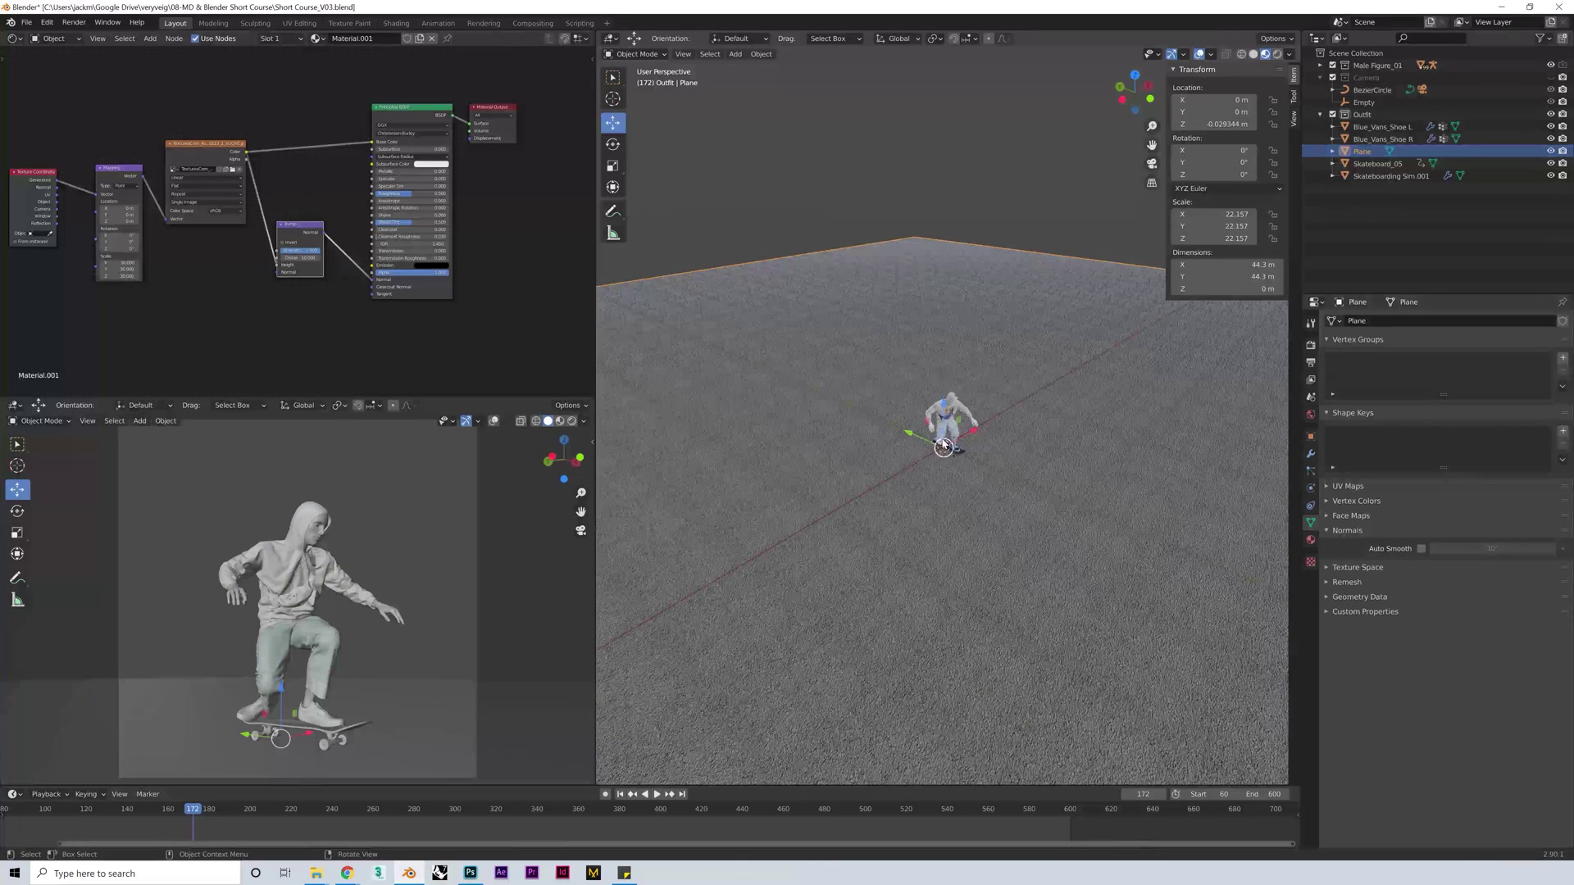
pyautogui.scroll(-8, 963, 460)
pyautogui.moveTo(963, 460); pyautogui.dragTo(990, 480, button='middle')
pyautogui.scroll(-4, 1030, 484)
pyautogui.scroll(-1, 990, 480)
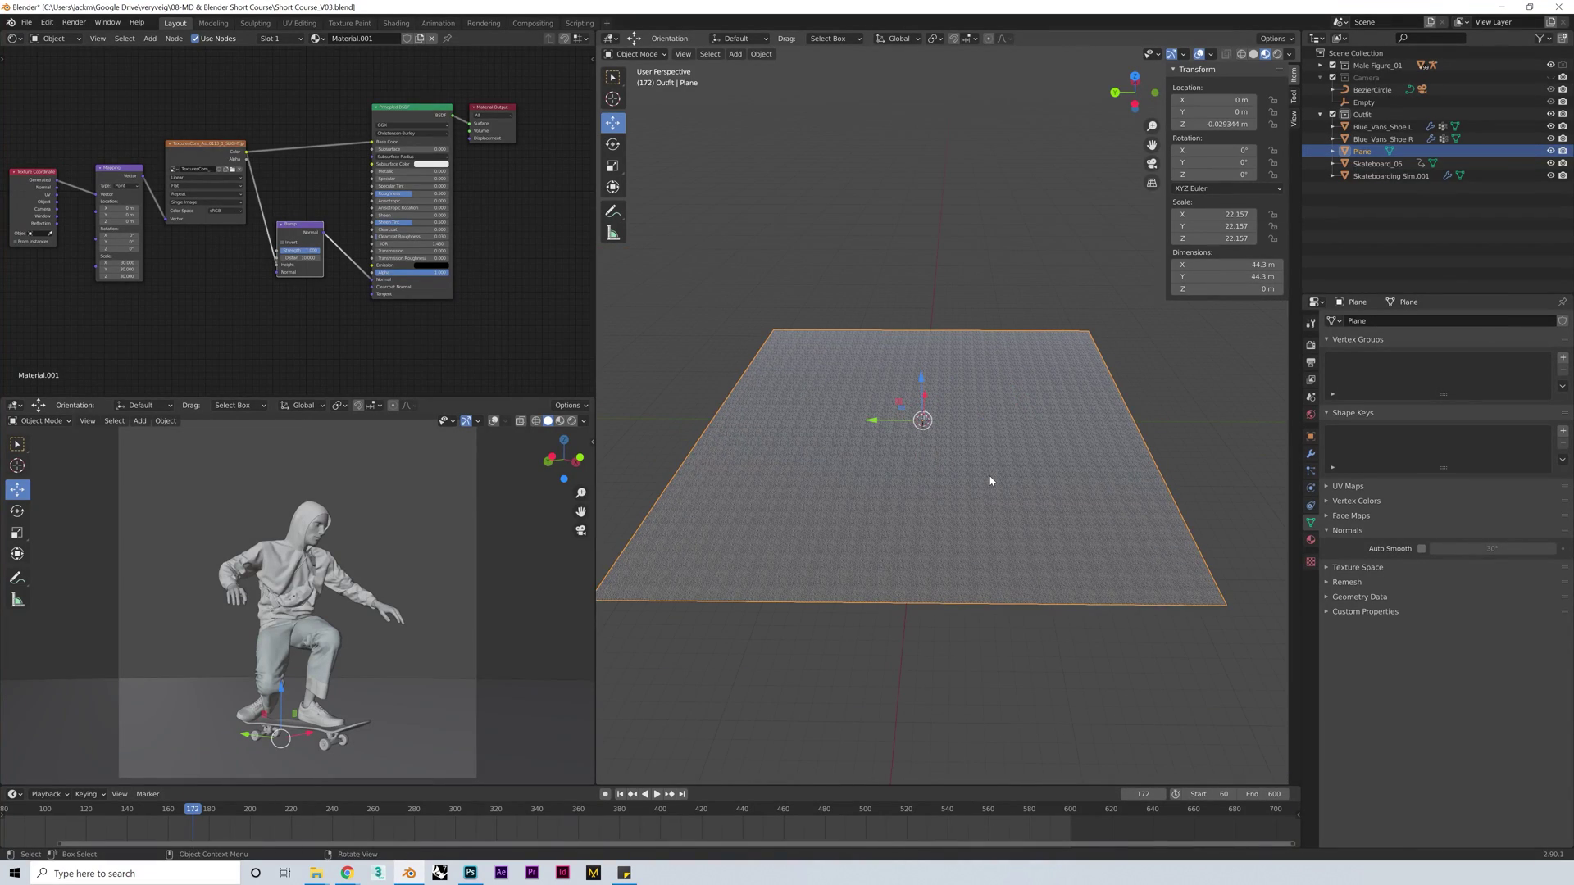
# In Edit Mode, move the ground plane's two opposite Y-end edges outward, placing the positive-side edge at about 2.86 m local Y
pyautogui.press('Tab')
pyautogui.scroll(-2, 942, 451)
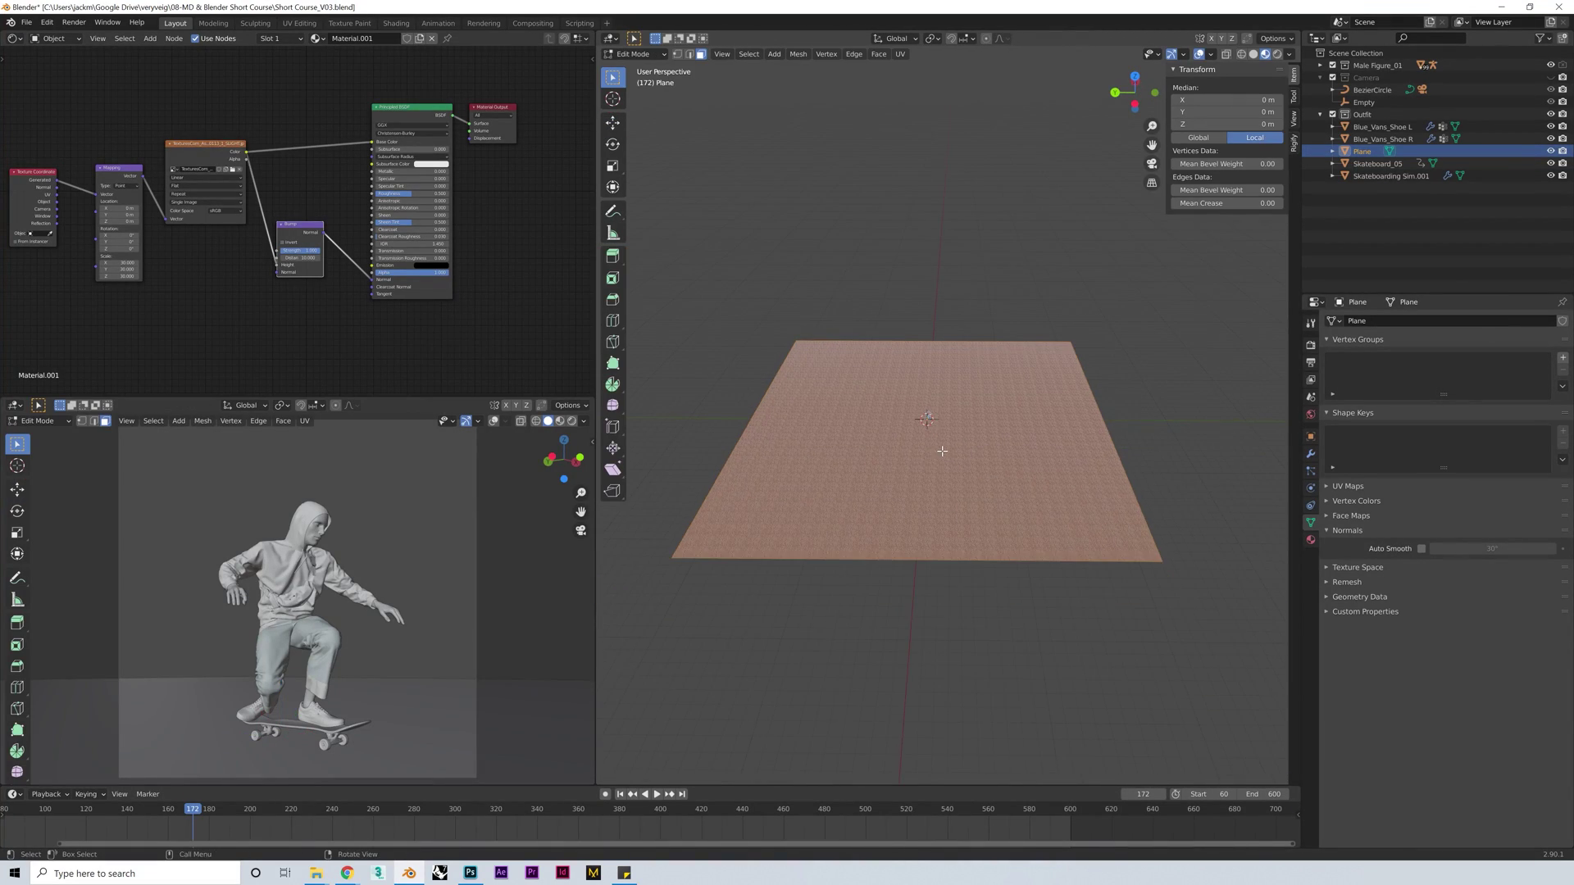
pyautogui.press('2')
pyautogui.click(1105, 419)
pyautogui.scroll(-4, 1106, 418)
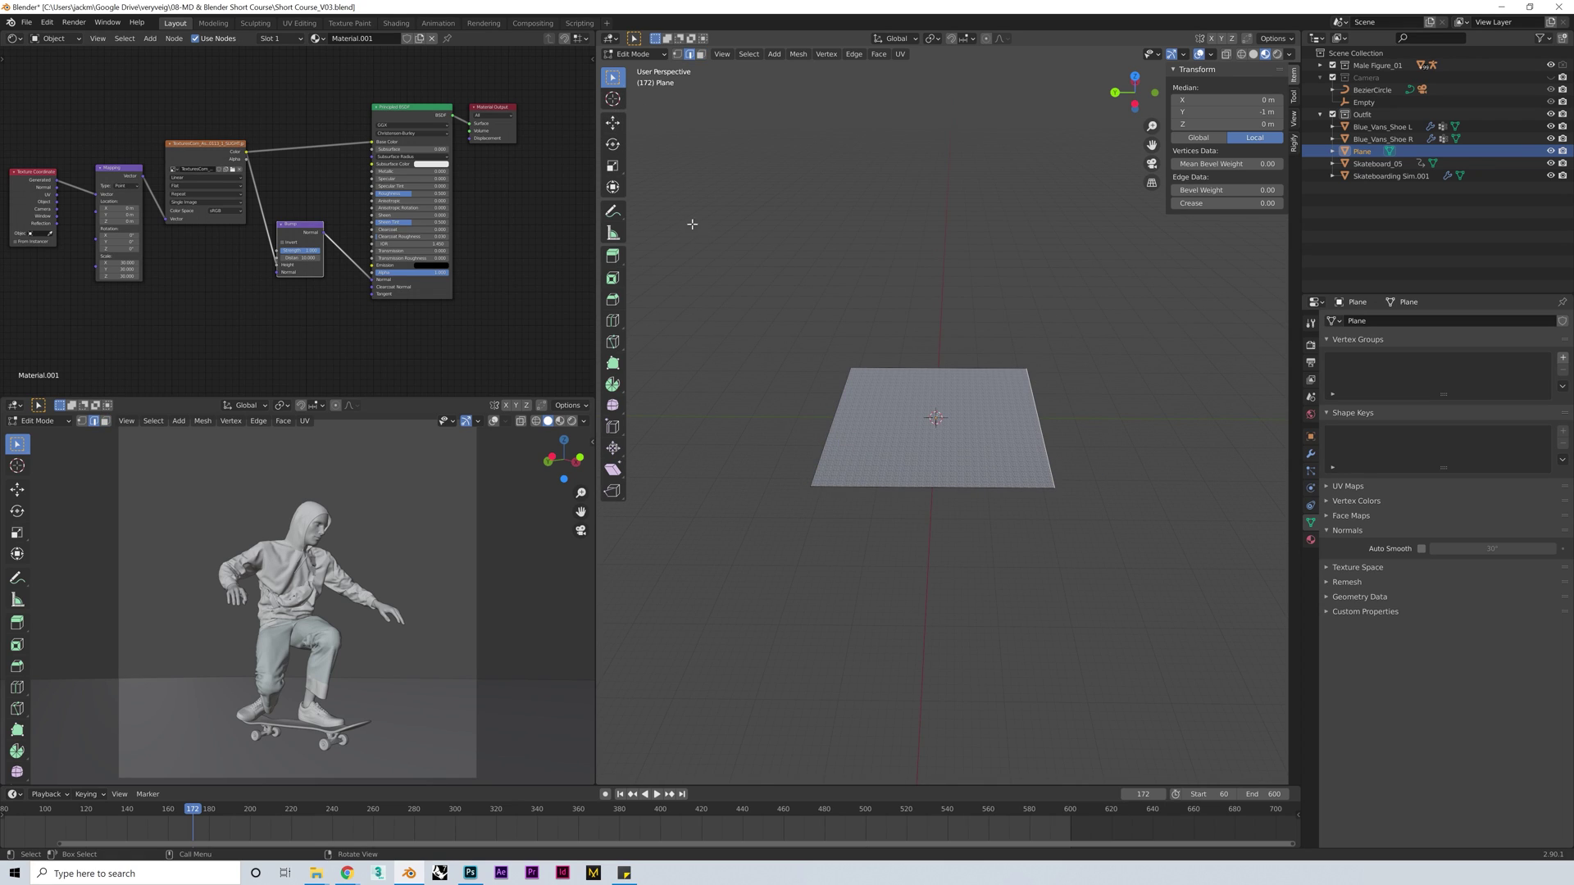
pyautogui.click(613, 123)
pyautogui.moveTo(1017, 422); pyautogui.dragTo(1200, 434)
pyautogui.click(844, 407)
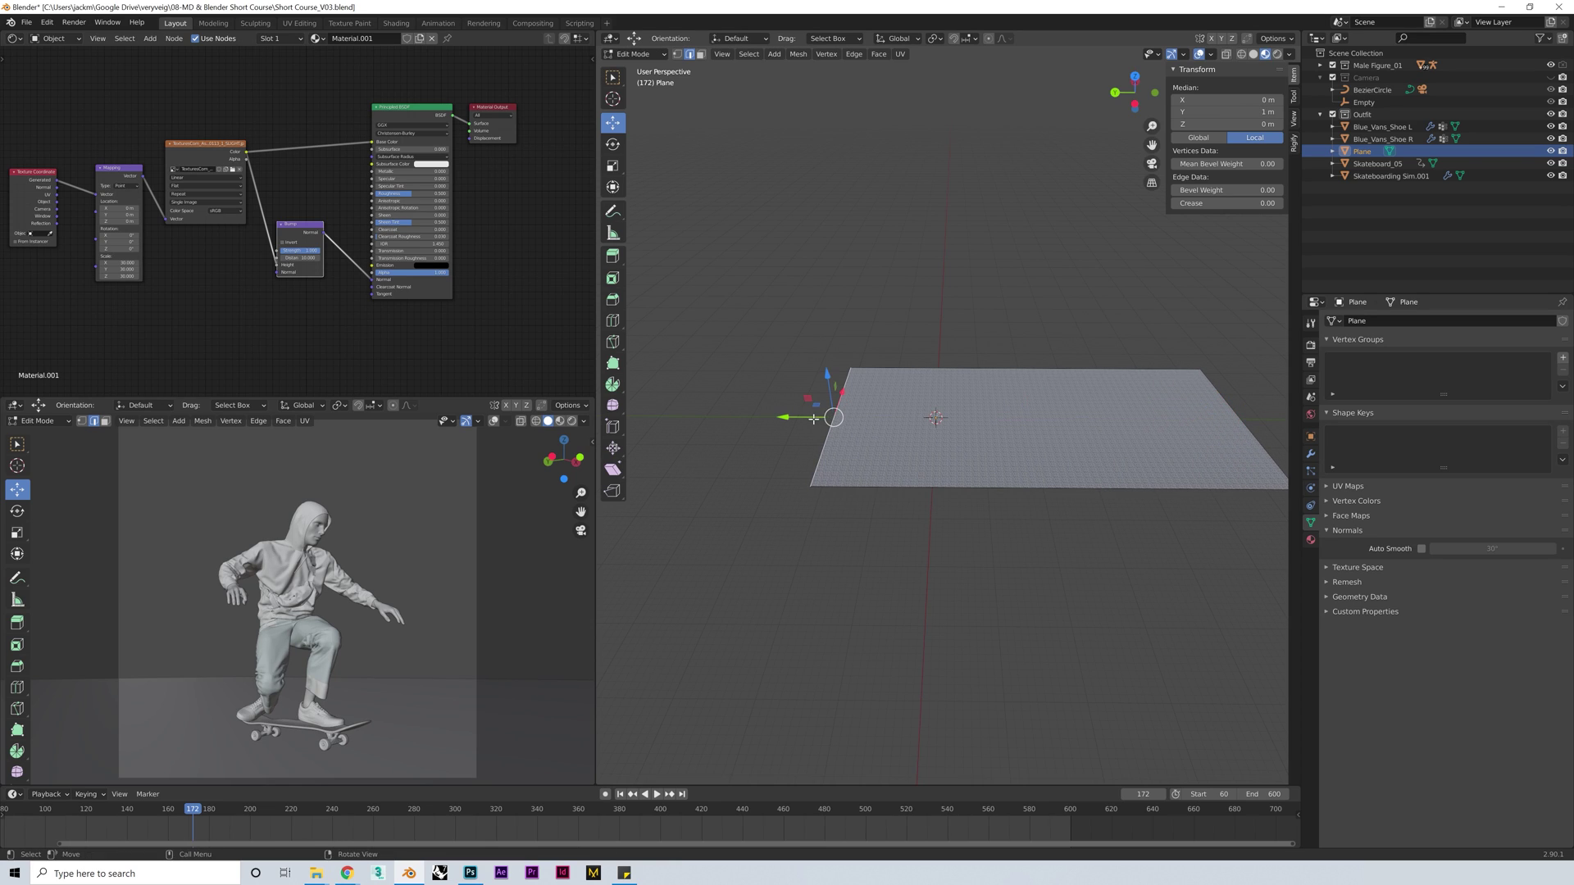
pyautogui.moveTo(813, 419); pyautogui.dragTo(617, 432)
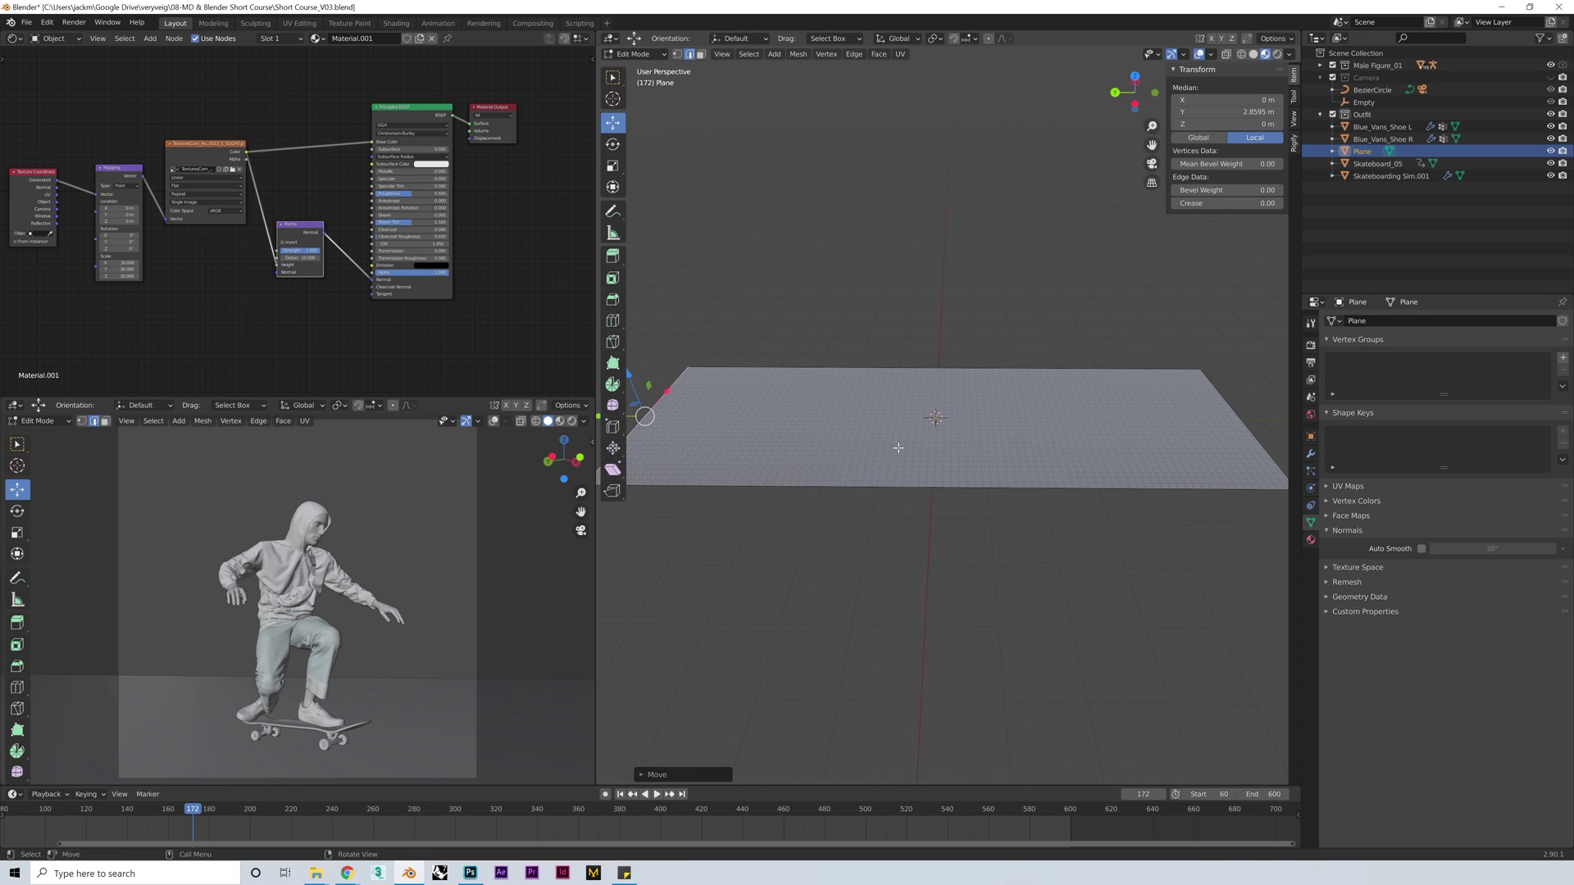
# Extend both Y-end edges further outward until the plane is about 186 m long, and return to Object Mode
pyautogui.scroll(-4, 899, 448)
pyautogui.click(1117, 417)
pyautogui.moveTo(1079, 421); pyautogui.dragTo(1133, 418)
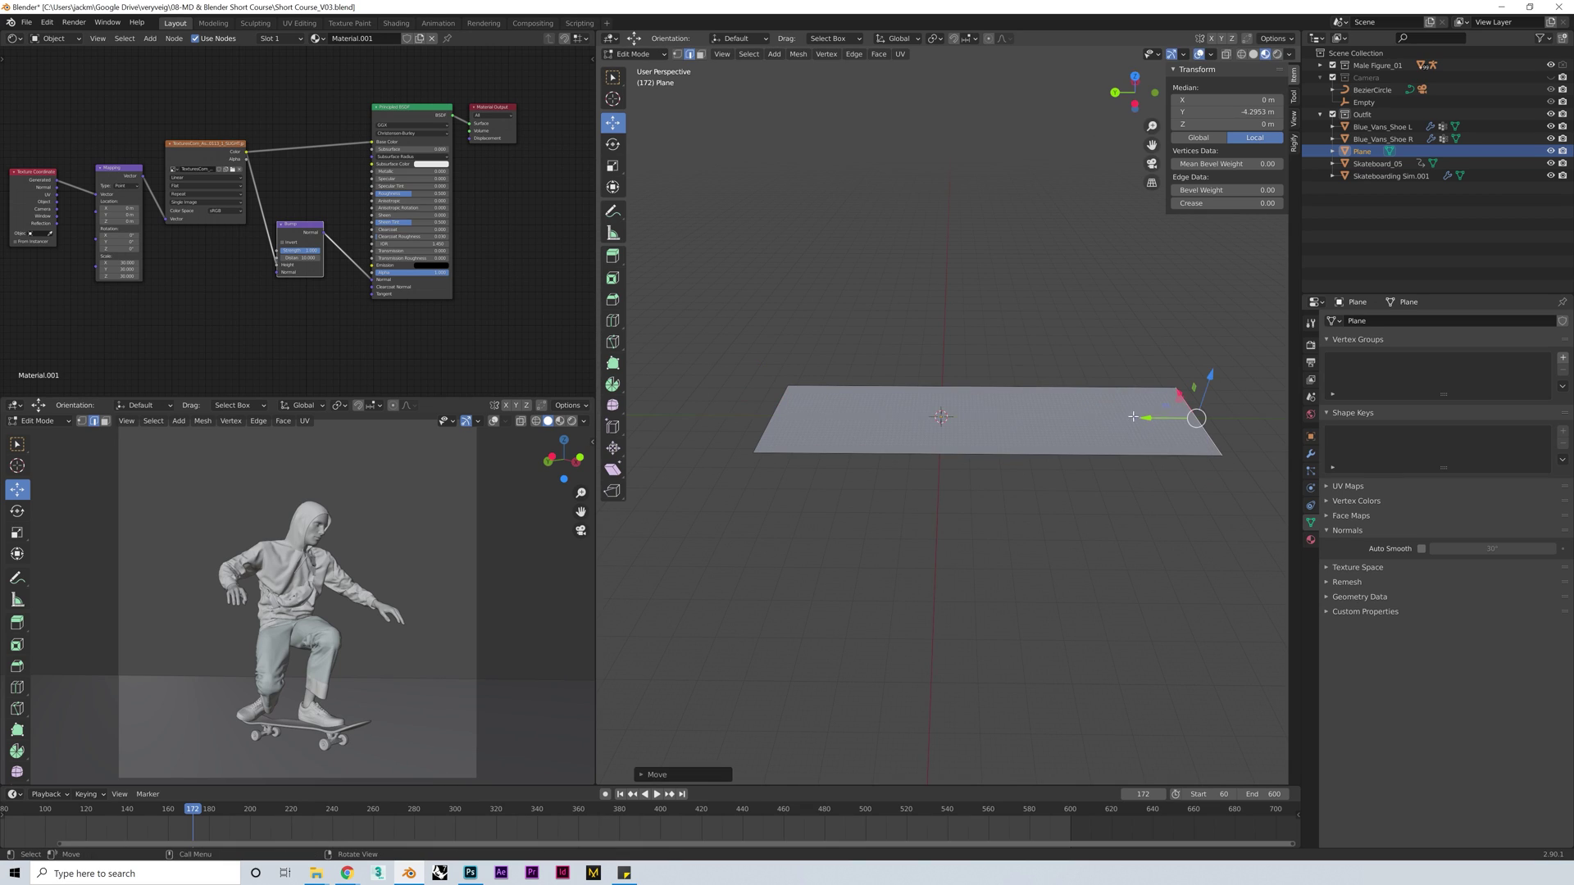
pyautogui.click(782, 408)
pyautogui.moveTo(746, 418); pyautogui.dragTo(672, 416)
pyautogui.press('Tab')
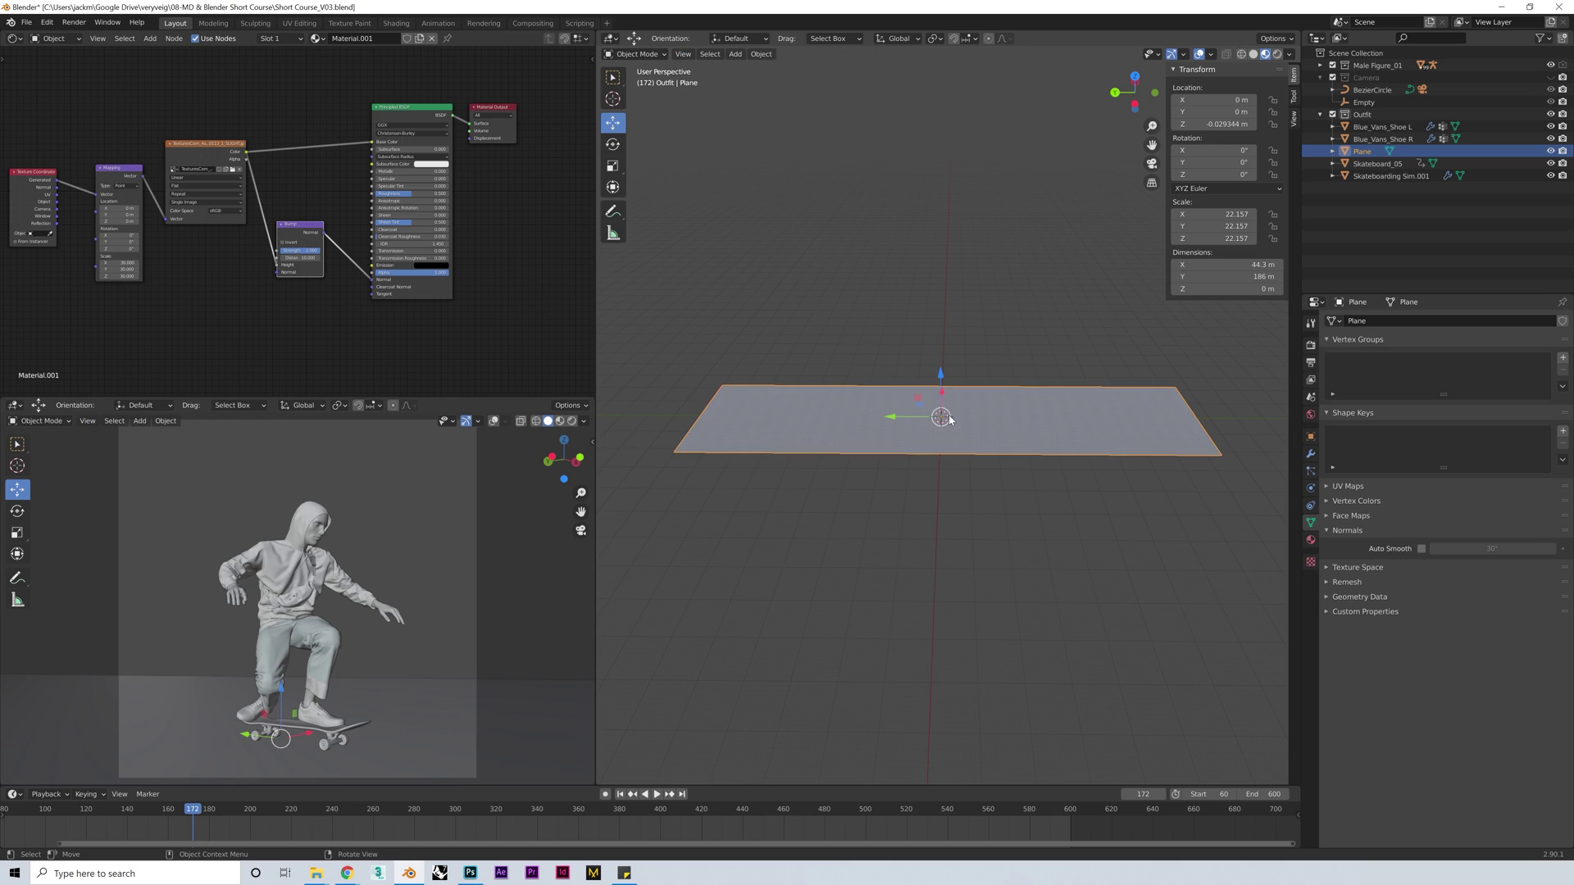
# Move the ground plane along Y to about -58.28 m and insert a location, rotation and scale keyframe at frame 60
pyautogui.press('g')
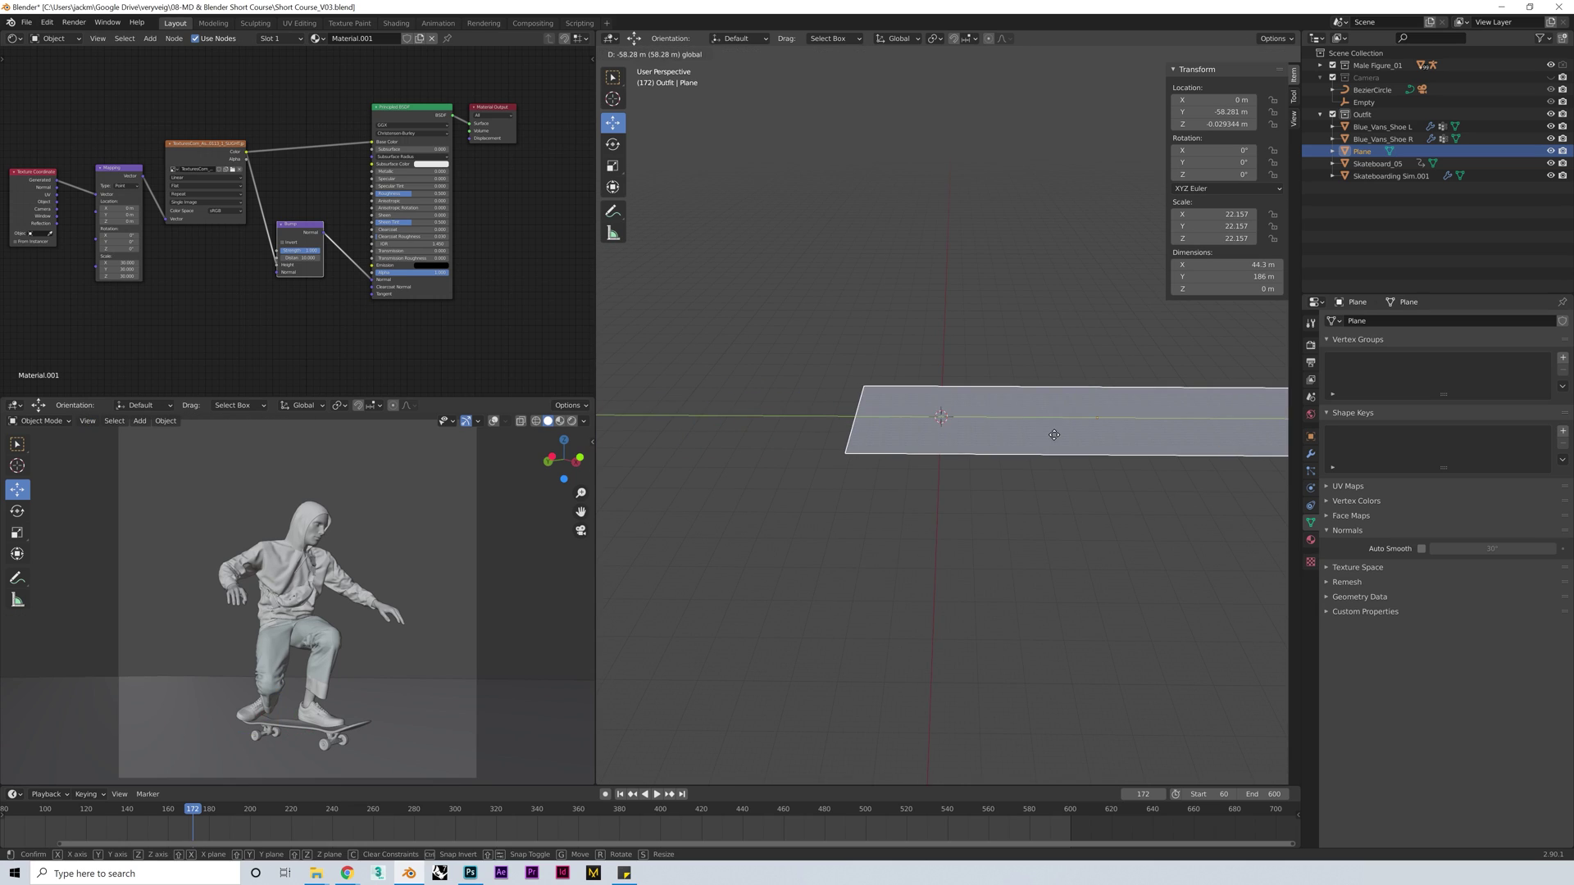
pyautogui.click(1071, 424)
pyautogui.scroll(-3, 528, 819)
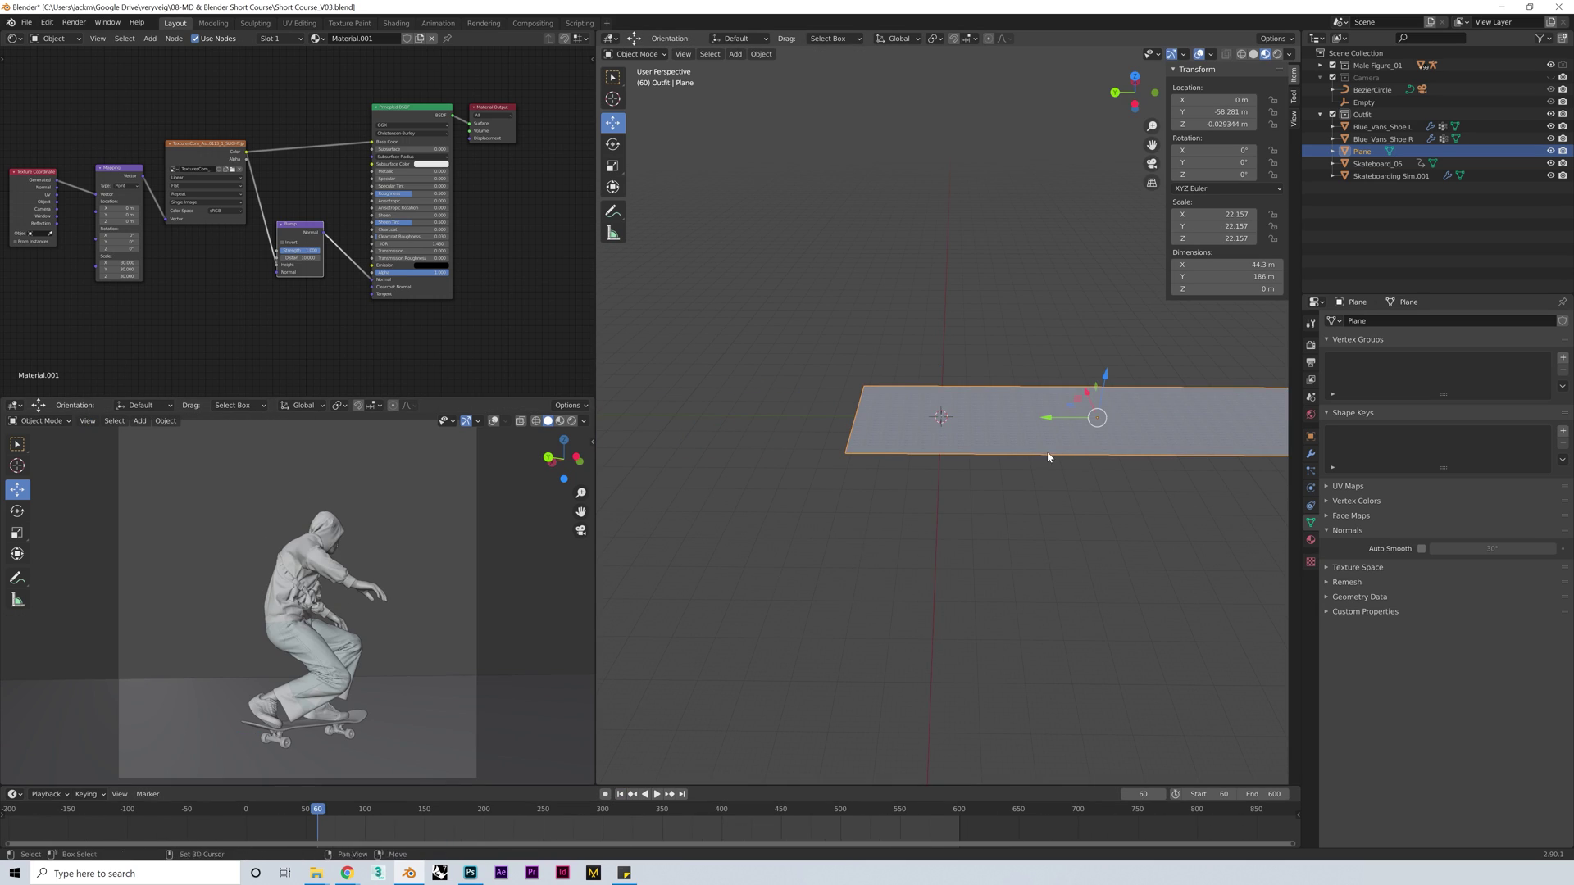
pyautogui.keyDown('shift'); pyautogui.moveTo(1047, 456); pyautogui.dragTo(923, 490, button='middle'); pyautogui.keyUp('shift')
pyautogui.press('i')
pyautogui.click(851, 509)
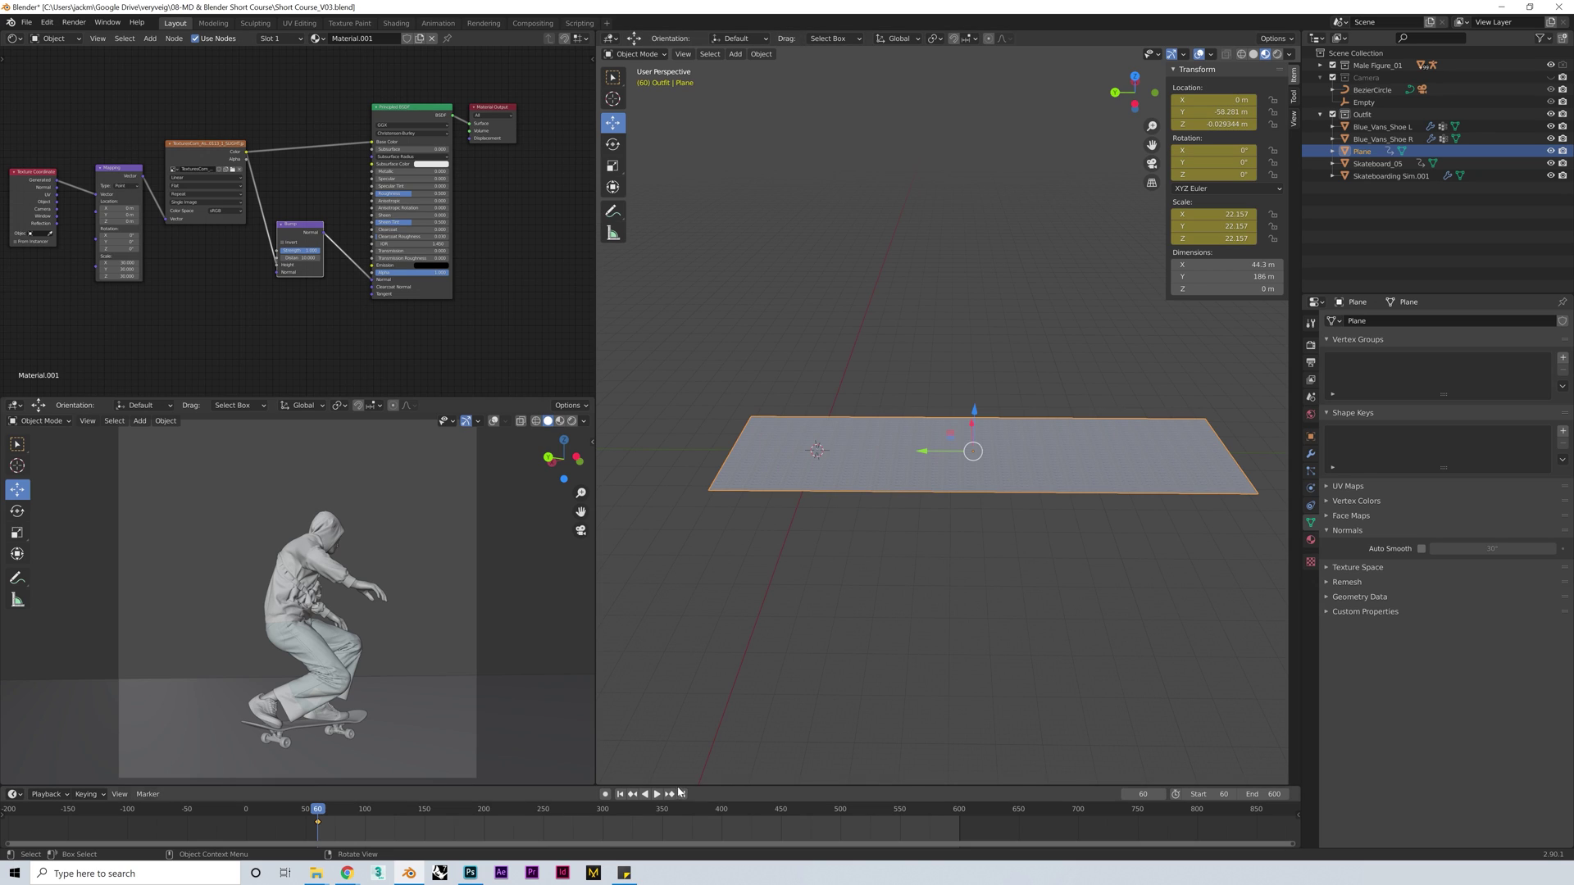
# At frame 600, move the ground plane along Y to about 61.03 m and insert a location, rotation and scale keyframe
pyautogui.hotkey('shift', 'Right')
pyautogui.press('g')
pyautogui.press('y')
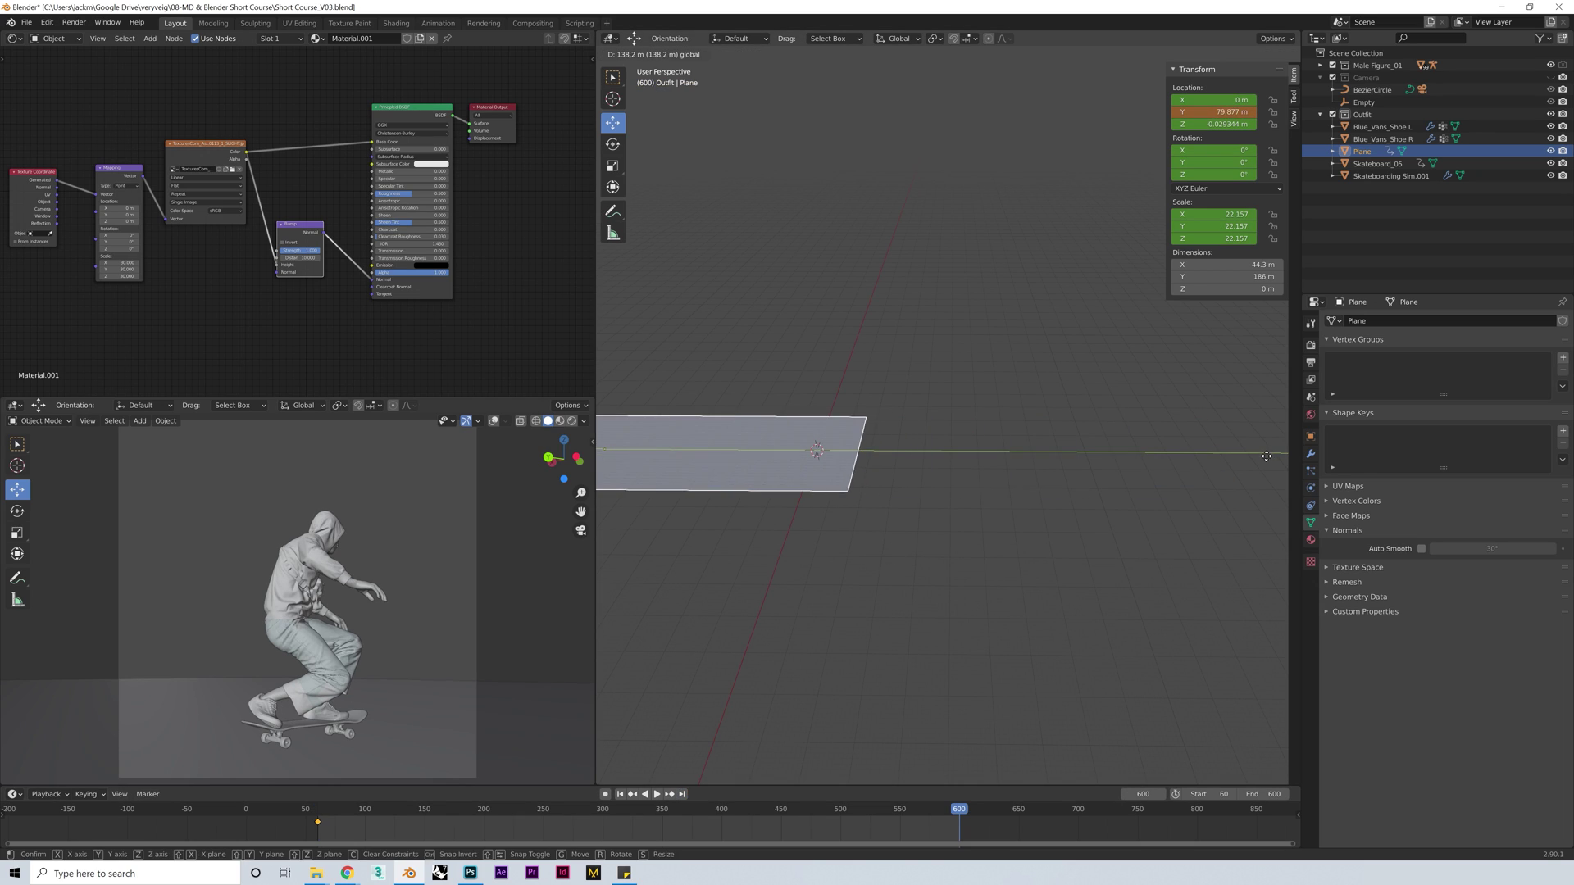
pyautogui.press('i')
pyautogui.click(895, 570)
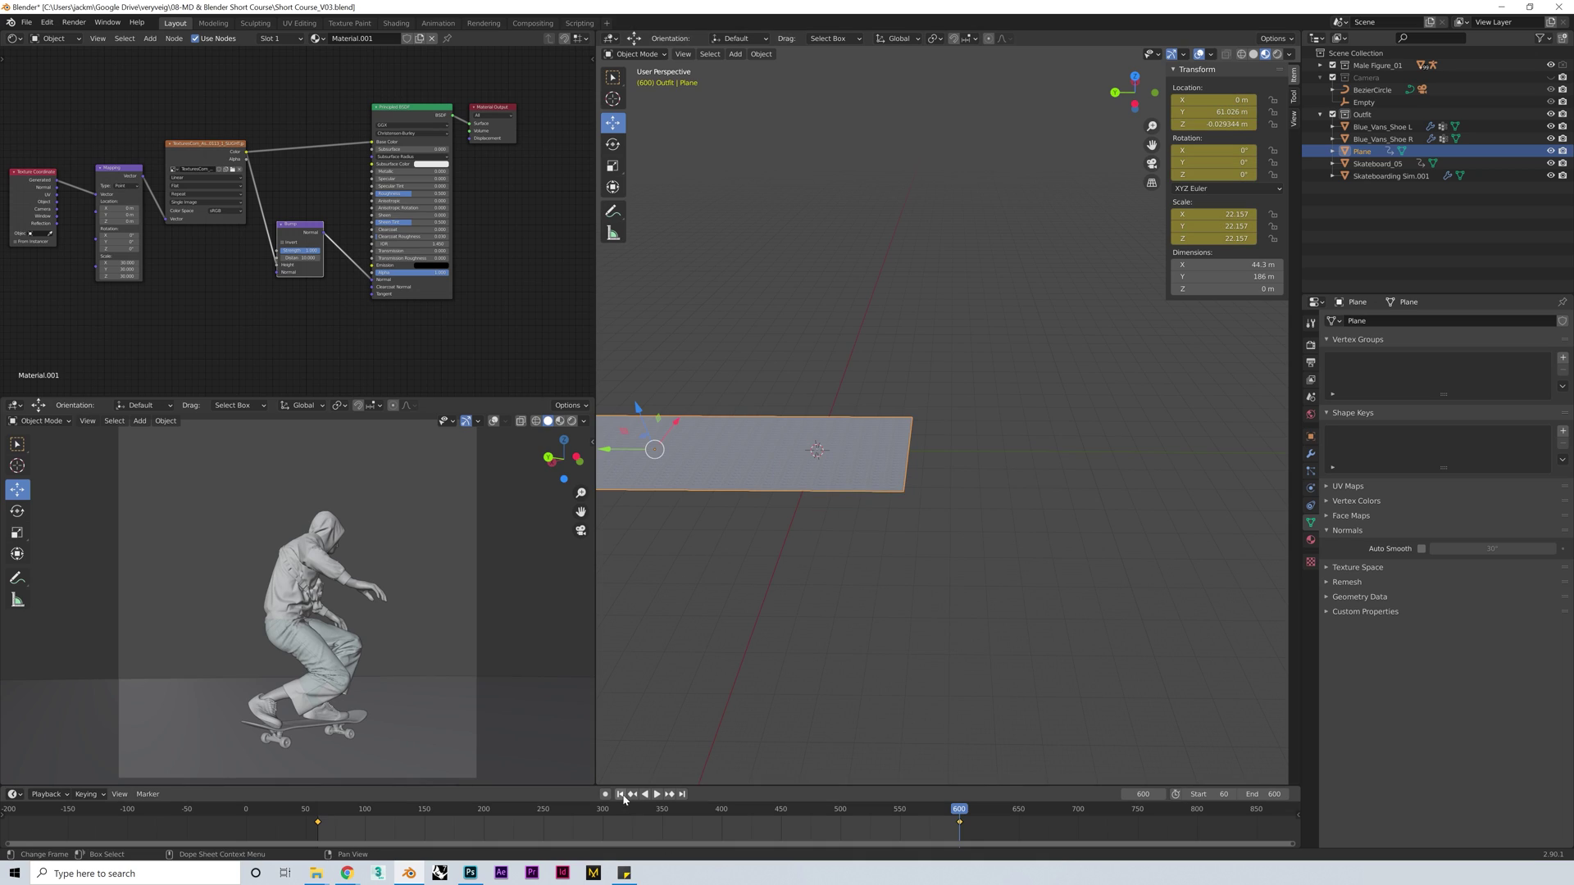
# Return to frame 60, set the plane's keyframe interpolation to Linear in the Graph Editor, and restore the Timeline
pyautogui.hotkey('shift', 'Left')
pyautogui.click(14, 794)
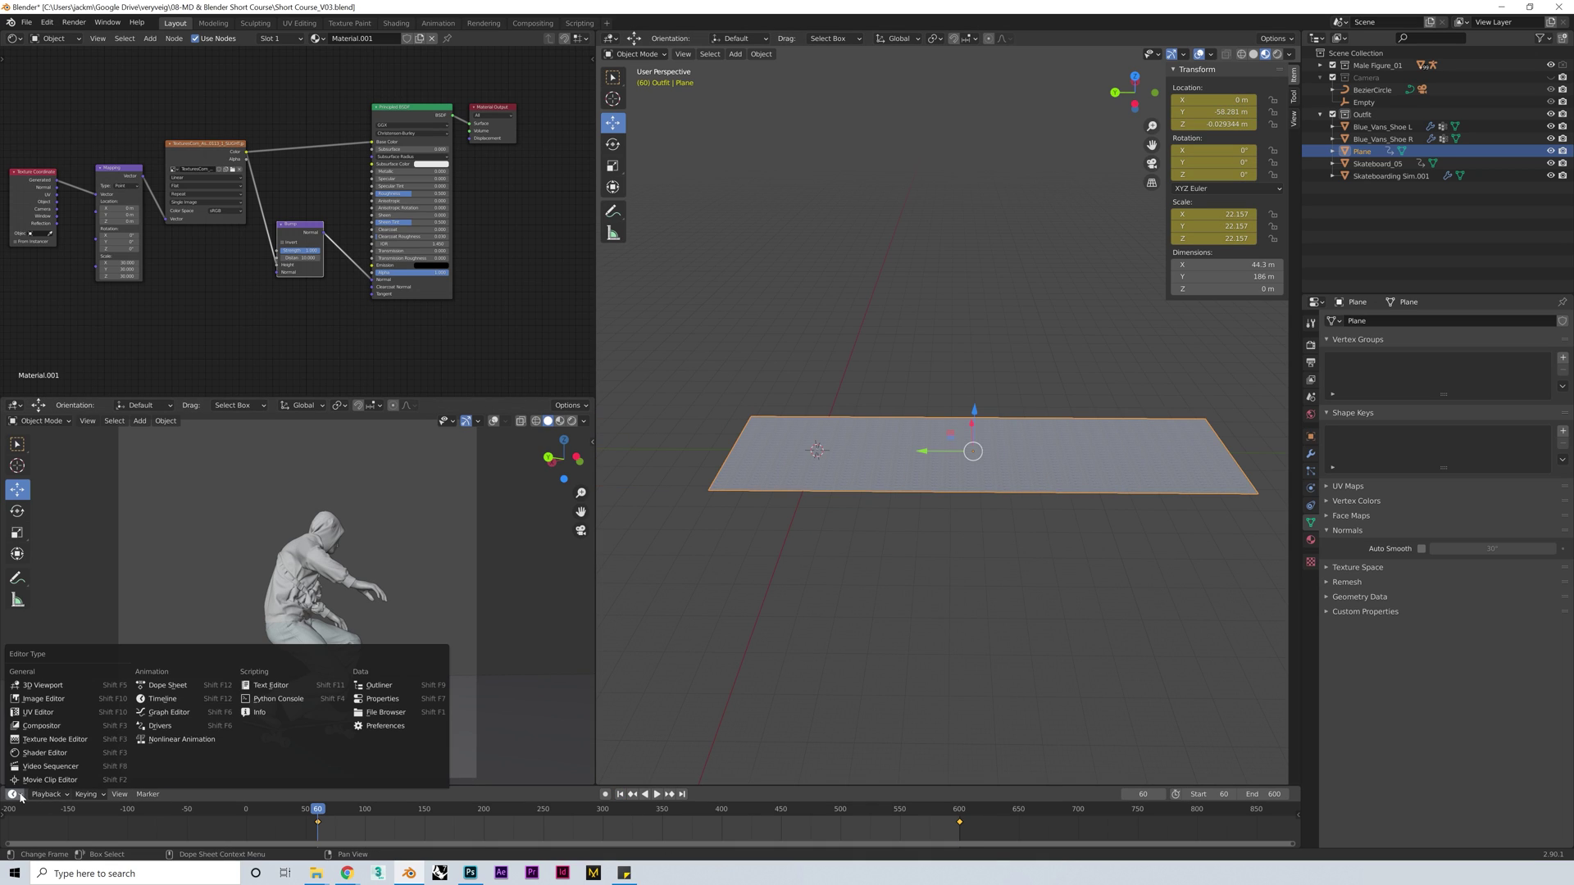
pyautogui.click(153, 713)
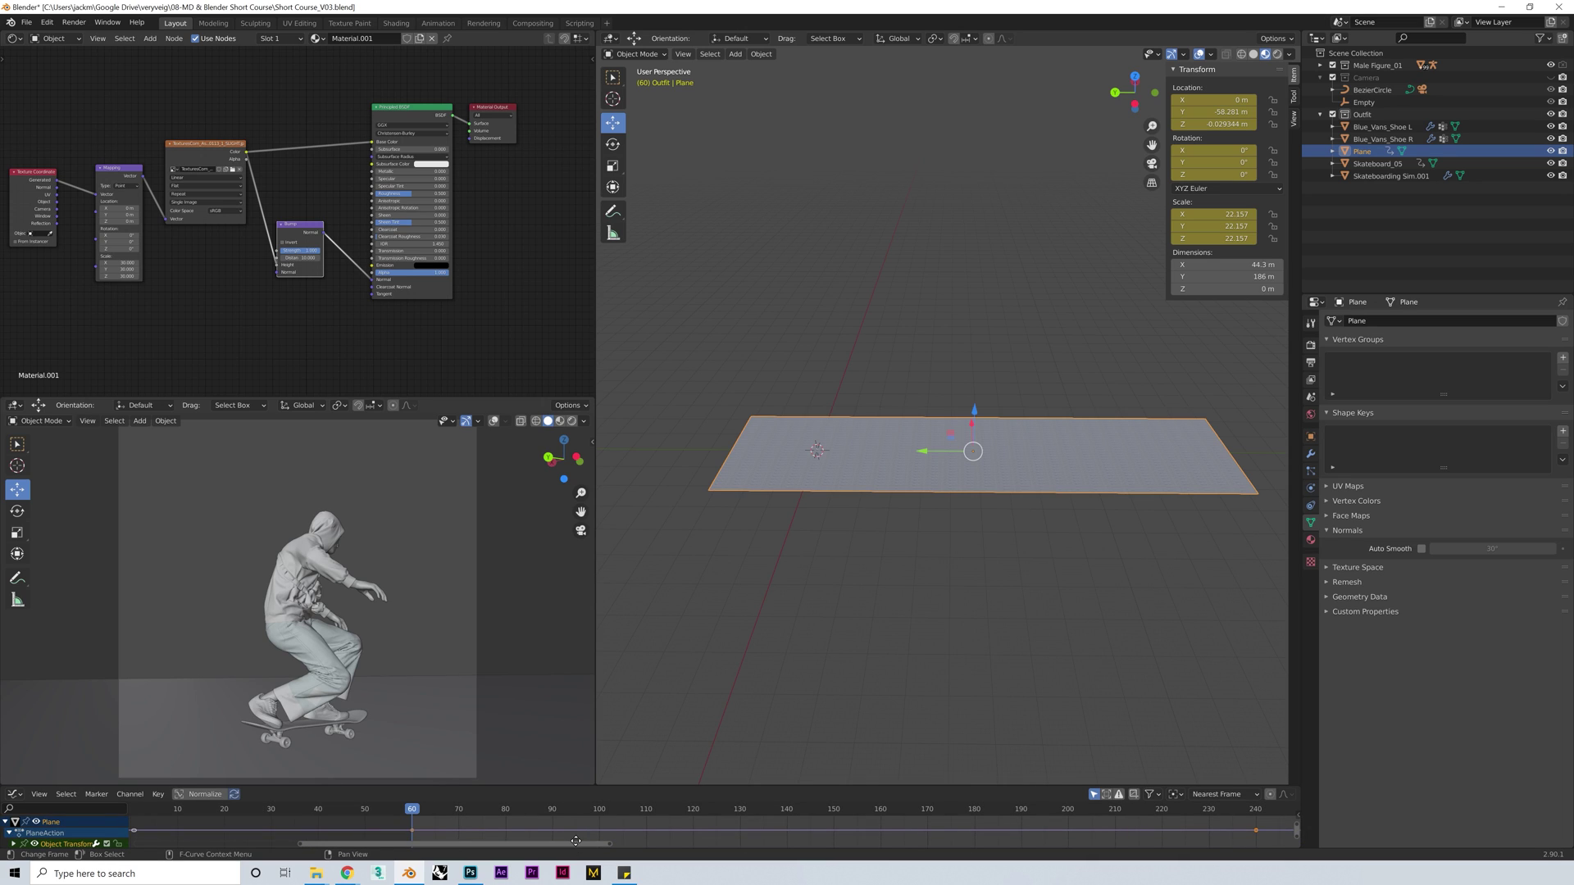
pyautogui.click(158, 795)
pyautogui.moveTo(246, 598)
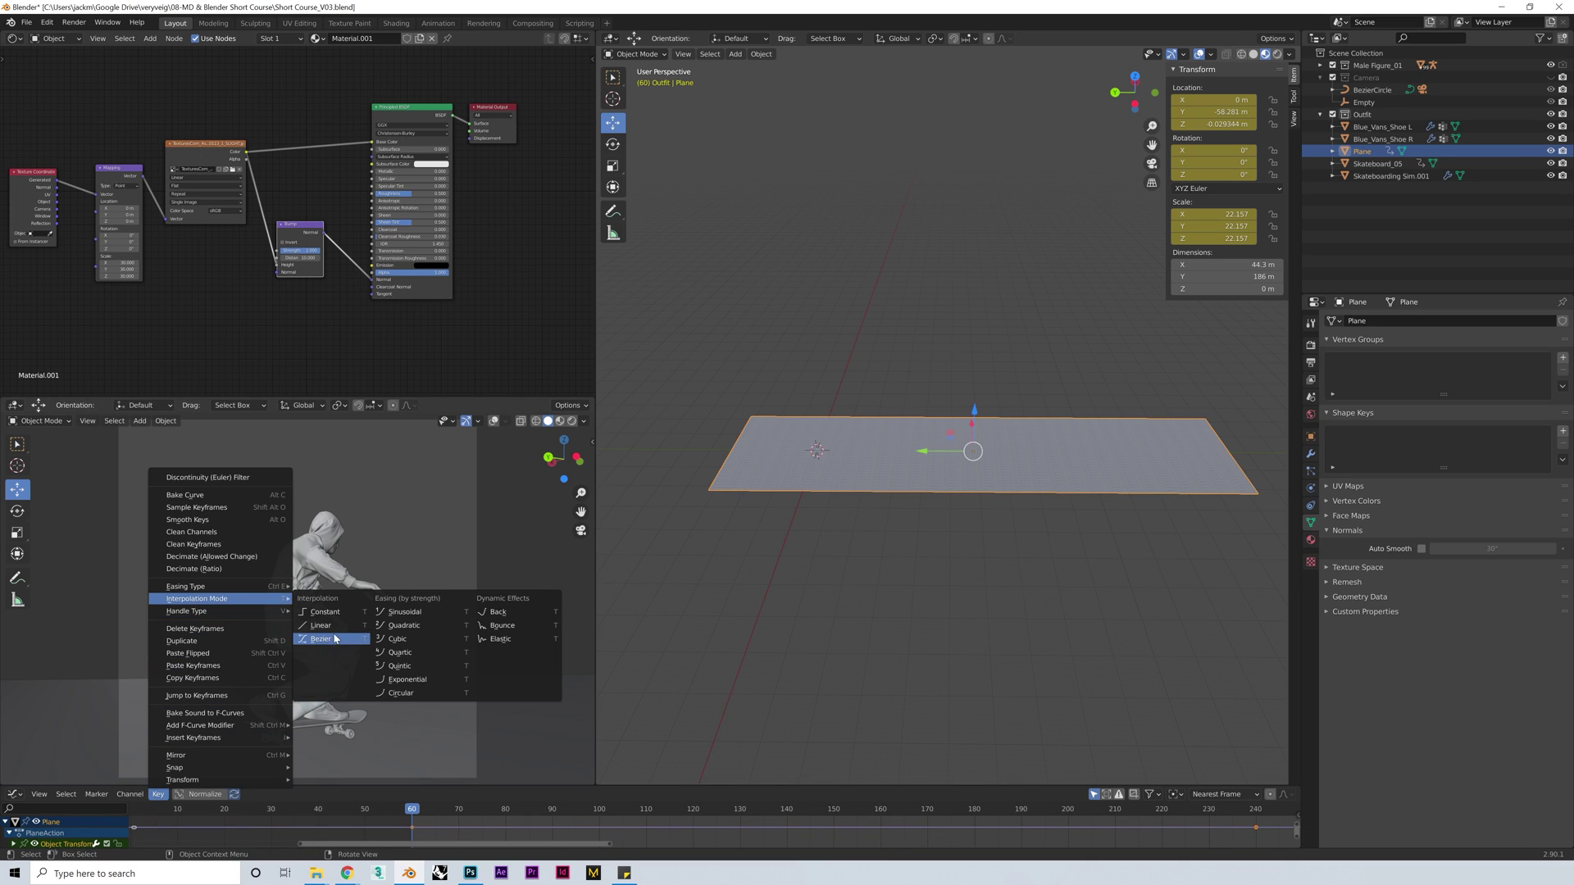
pyautogui.click(330, 631)
pyautogui.click(14, 794)
pyautogui.click(153, 698)
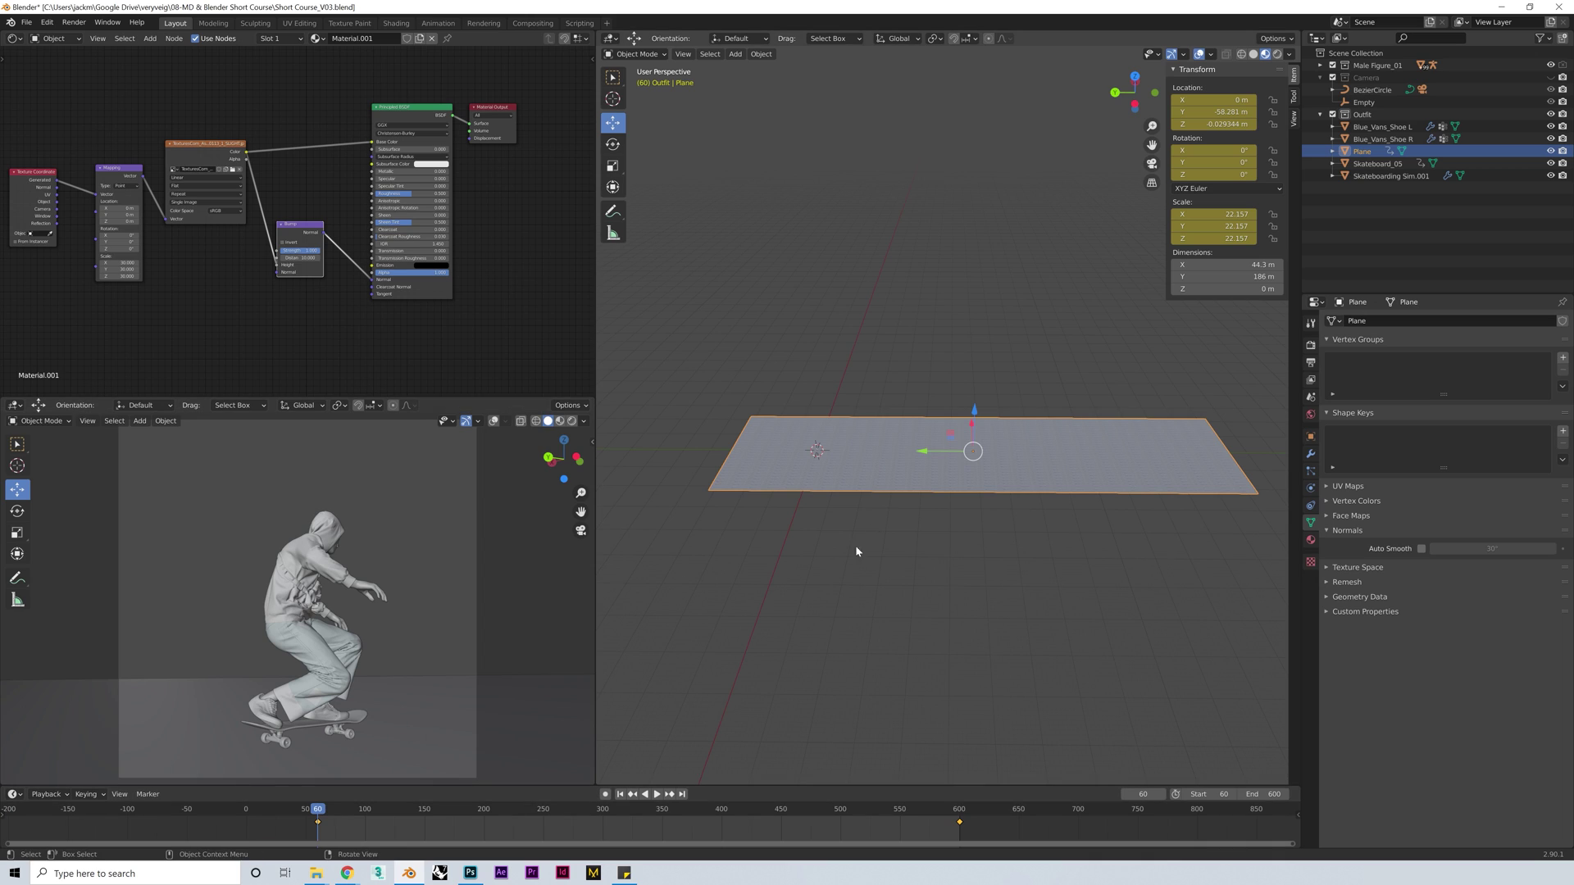
# Show the scene through the camera in Rendered shading with the ground plane deselected
pyautogui.press('KP_0')
pyautogui.click(1050, 517)
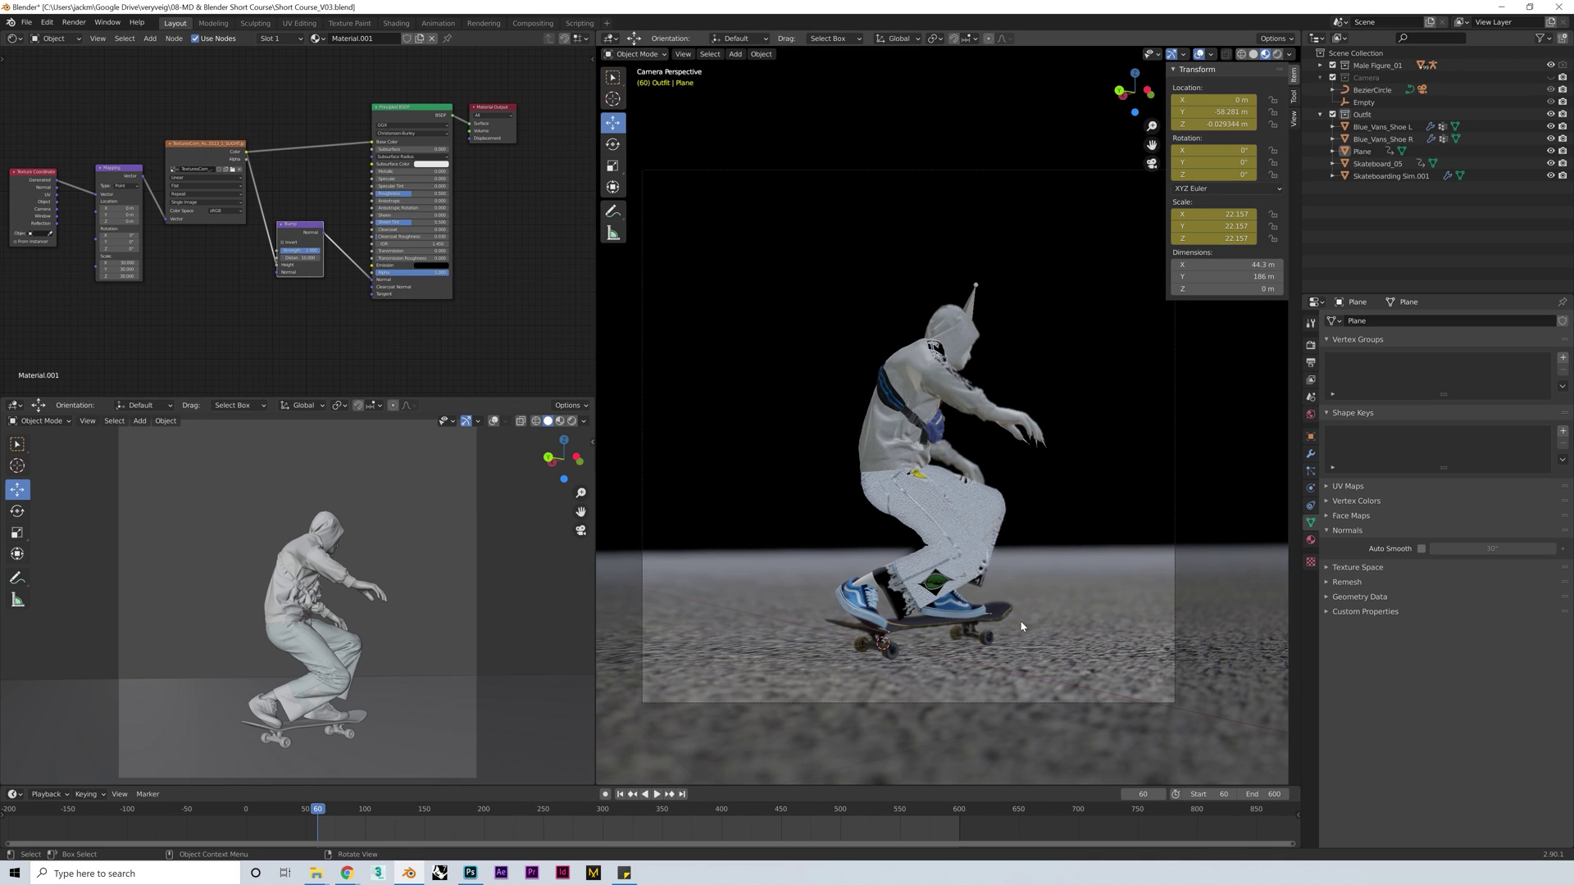
pyautogui.click(1277, 54)
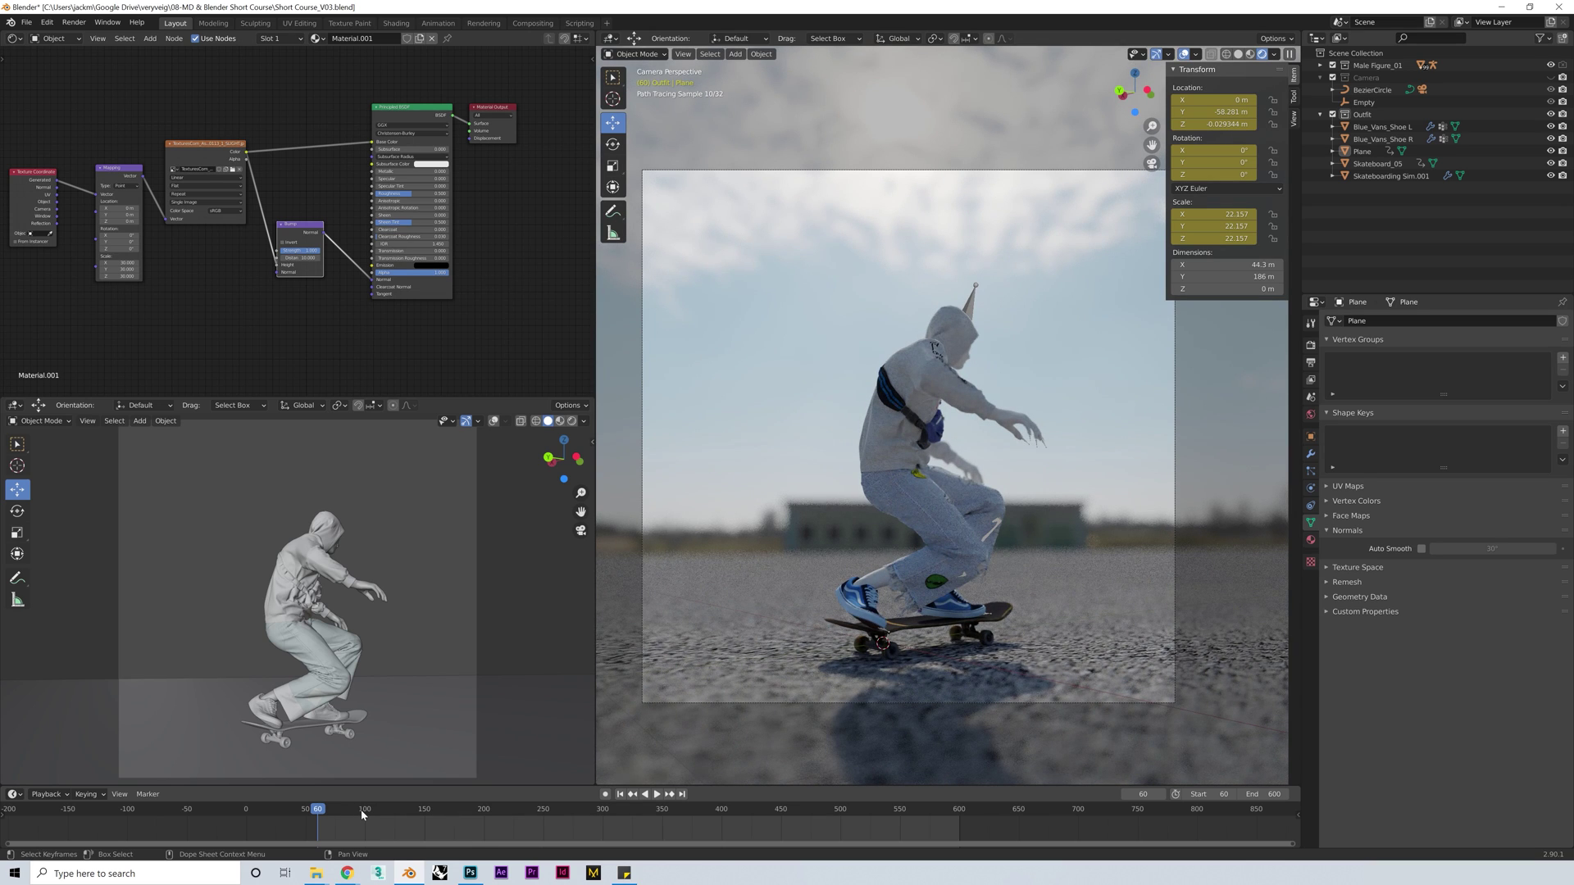
# Check the rendered skateboarder and moving ground at frames 96, 164 and 210
pyautogui.click(362, 811)
pyautogui.press('space')
pyautogui.press('space')
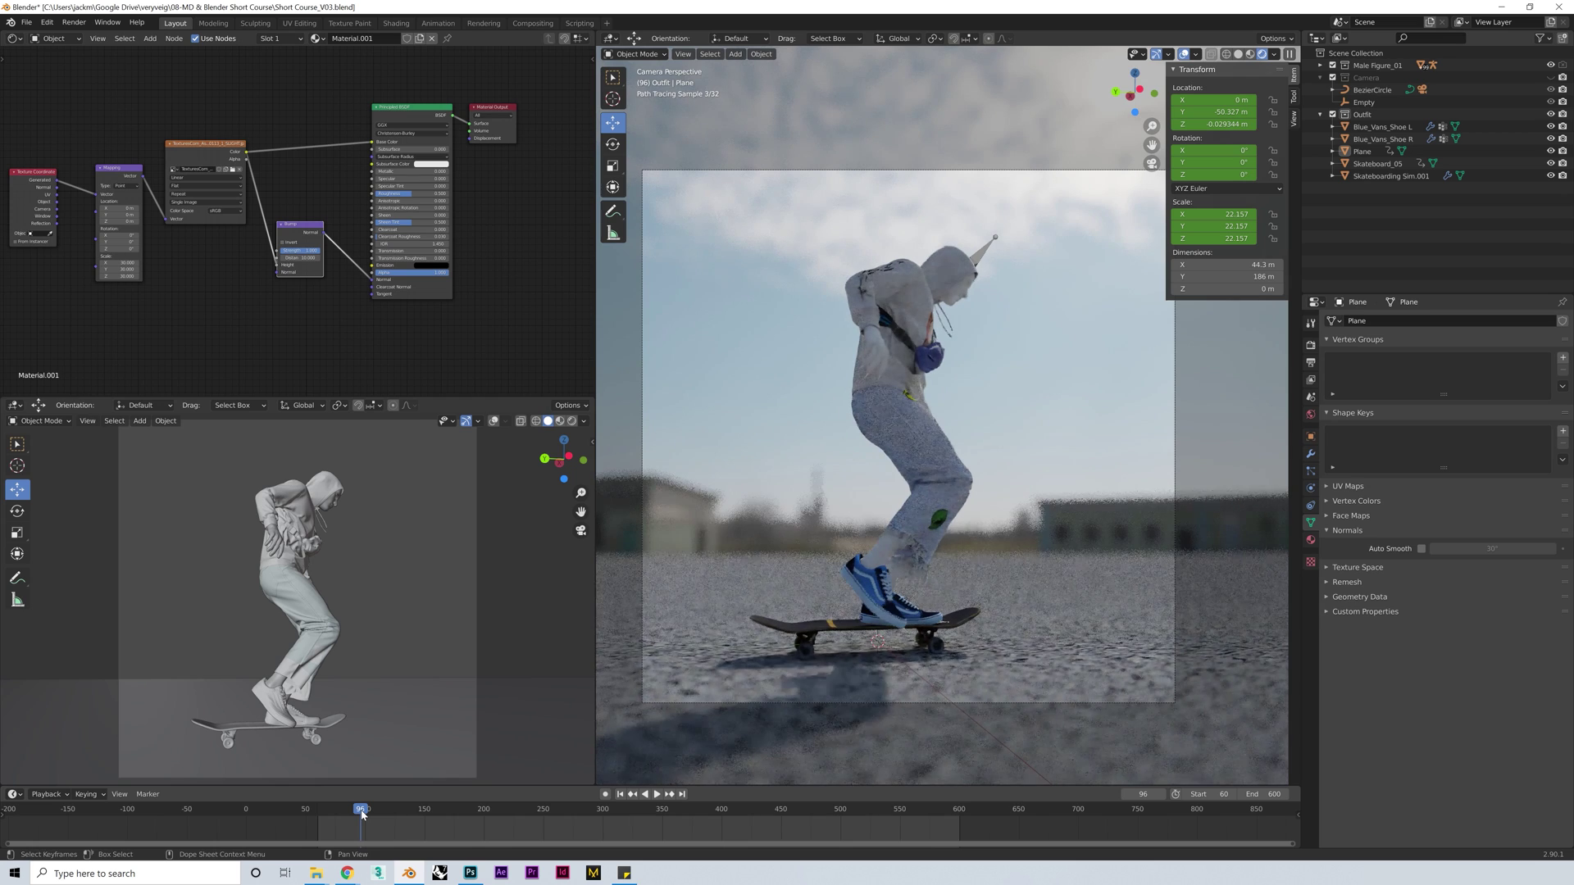
pyautogui.click(441, 812)
pyautogui.press('space')
pyautogui.press('space')
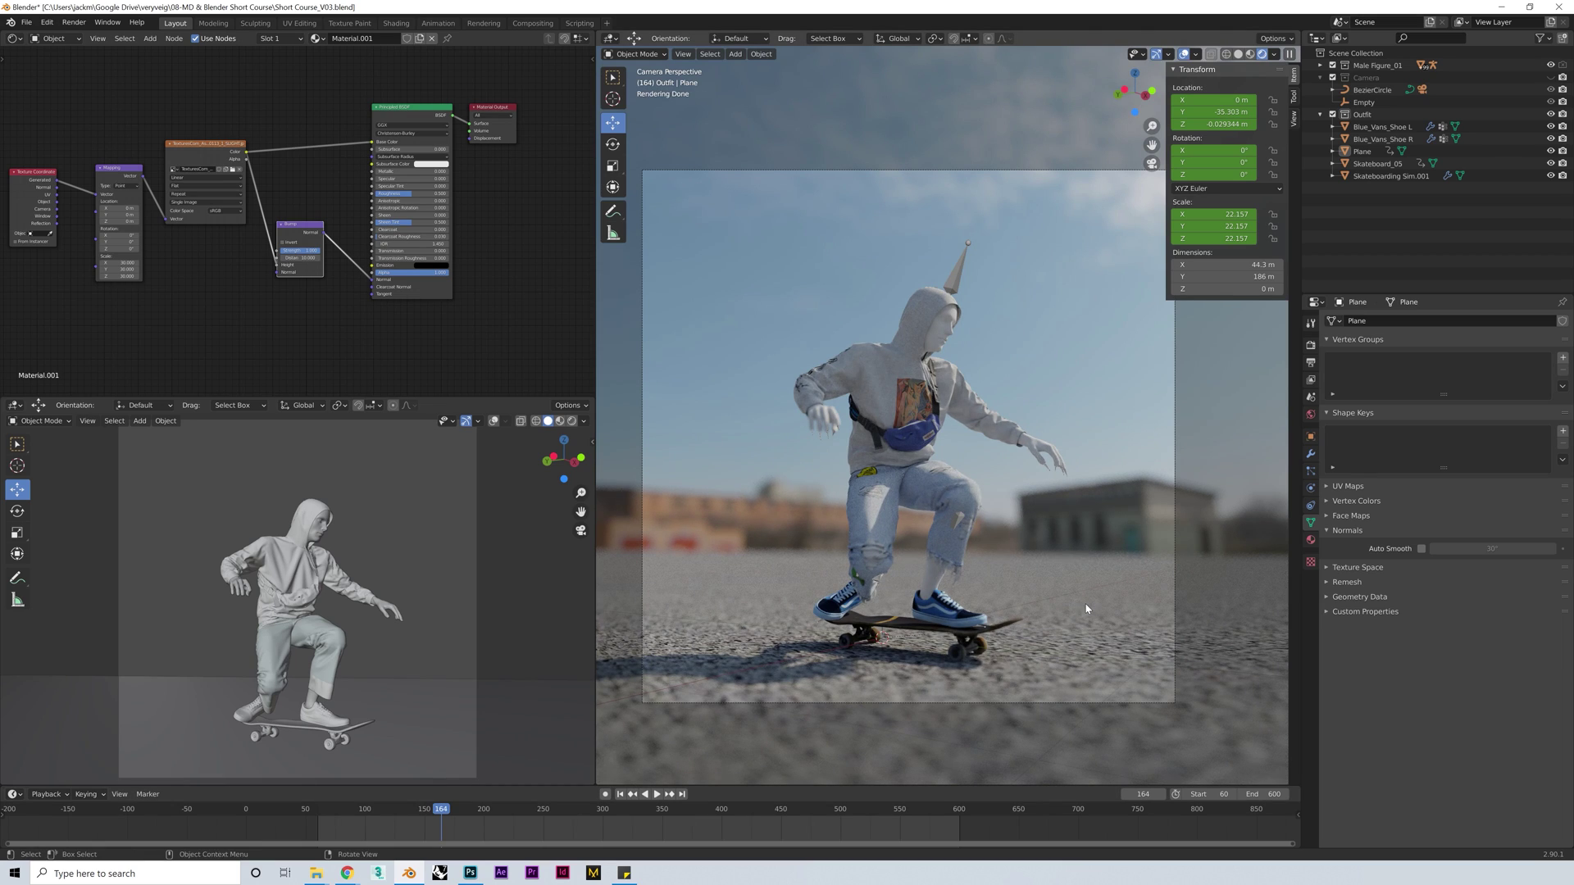
pyautogui.click(495, 812)
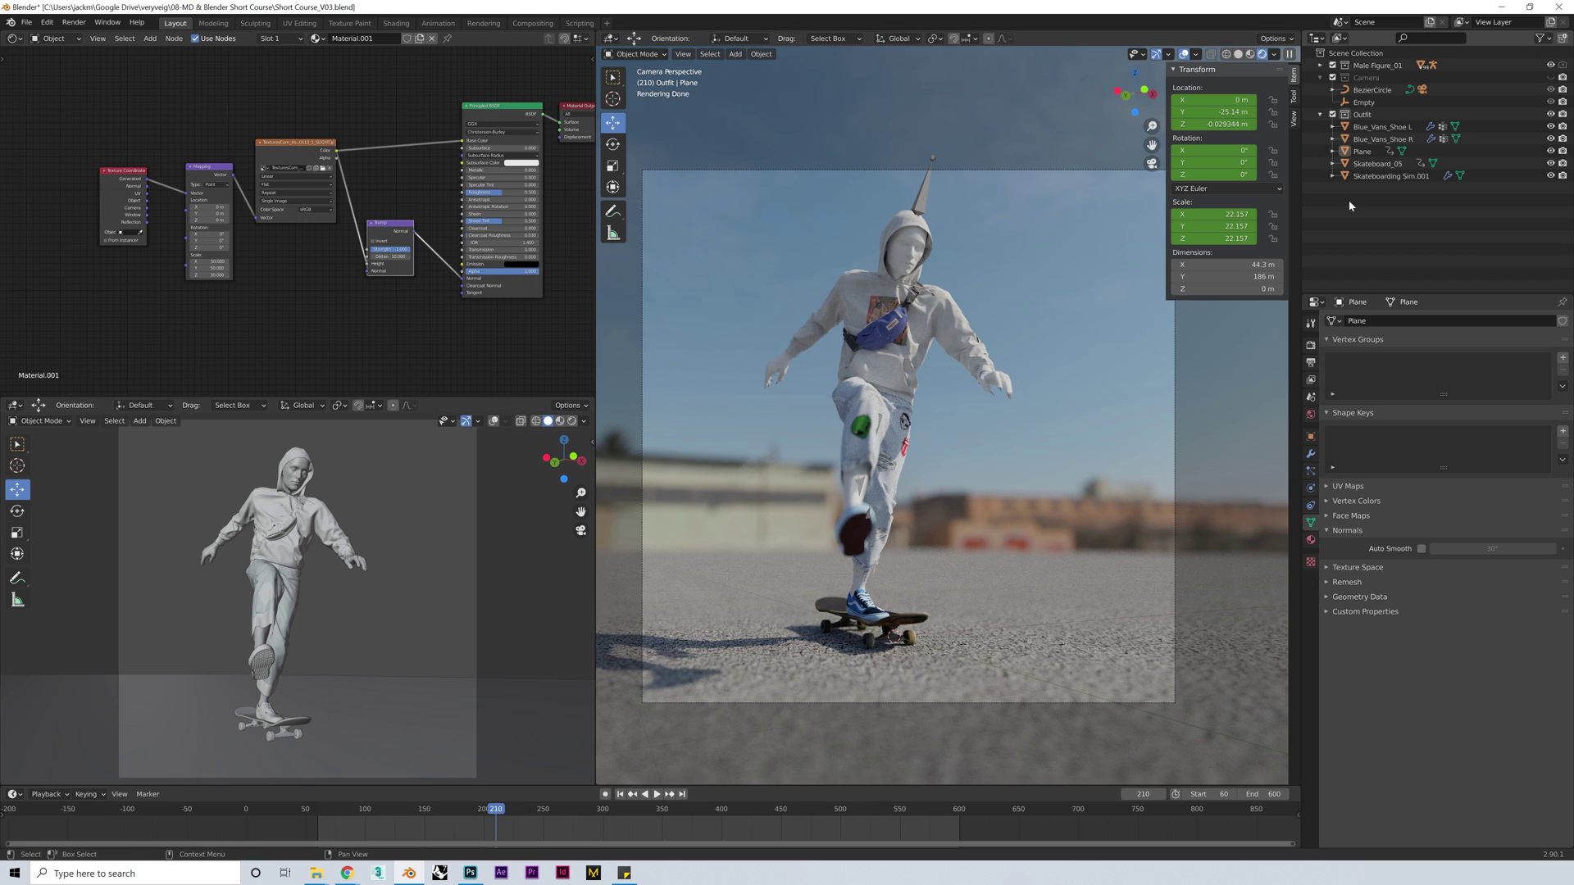
# Unhide the Camera collection in the viewport and view the scene from outside the camera
pyautogui.click(1550, 77)
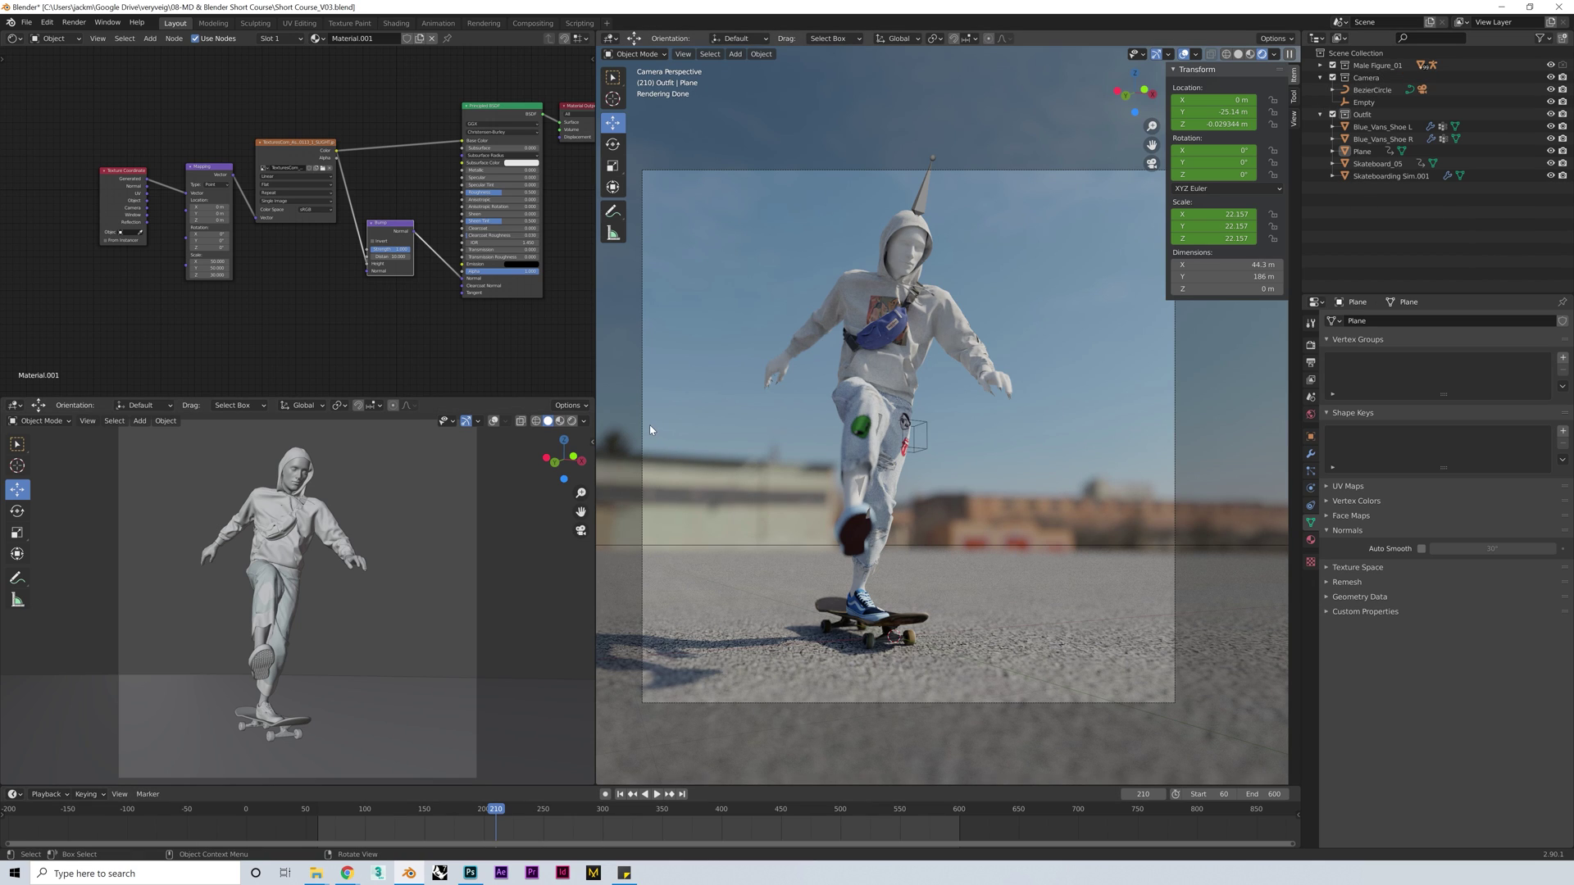
pyautogui.moveTo(955, 447); pyautogui.dragTo(995, 427, button='middle')
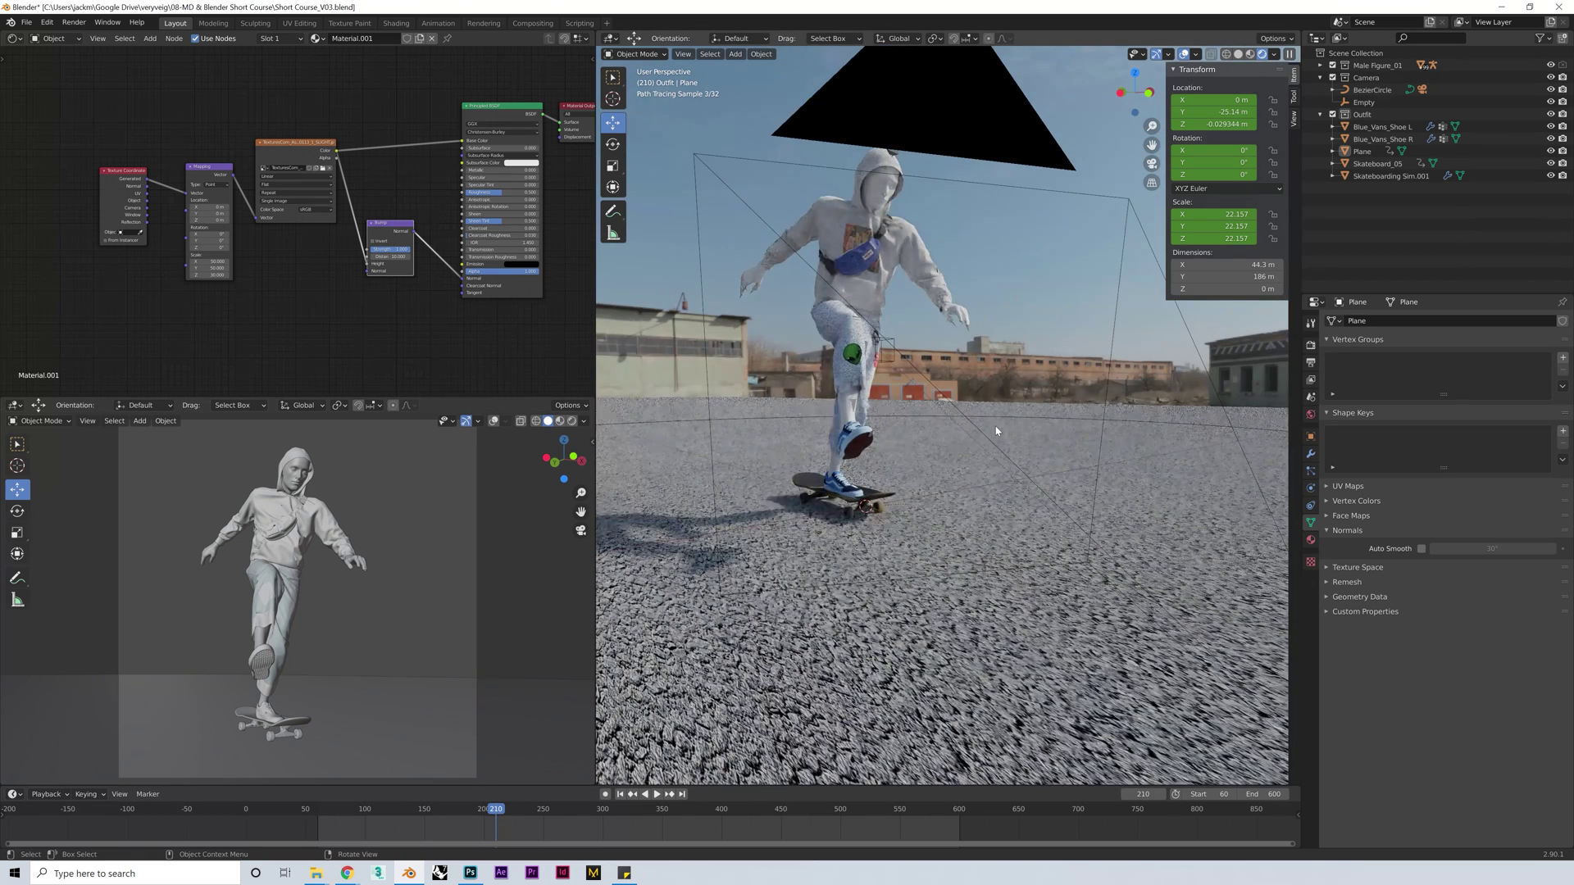
# Return to the camera view with the camera selected and compare the render with Depth of Field off and on
pyautogui.click(982, 434)
pyautogui.press('KP_0')
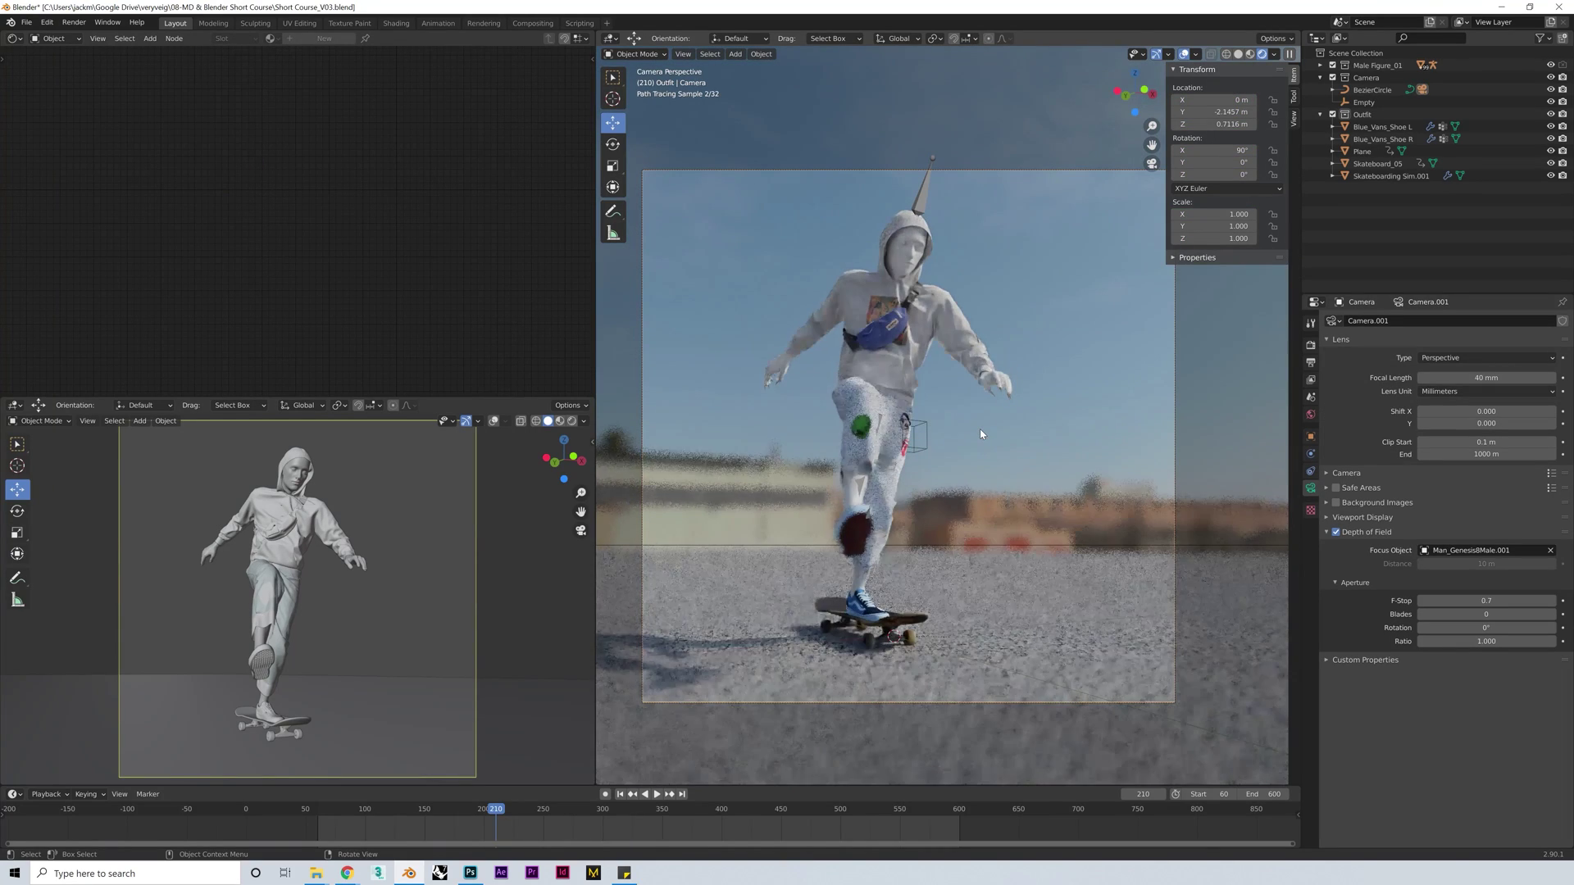
pyautogui.click(1336, 533)
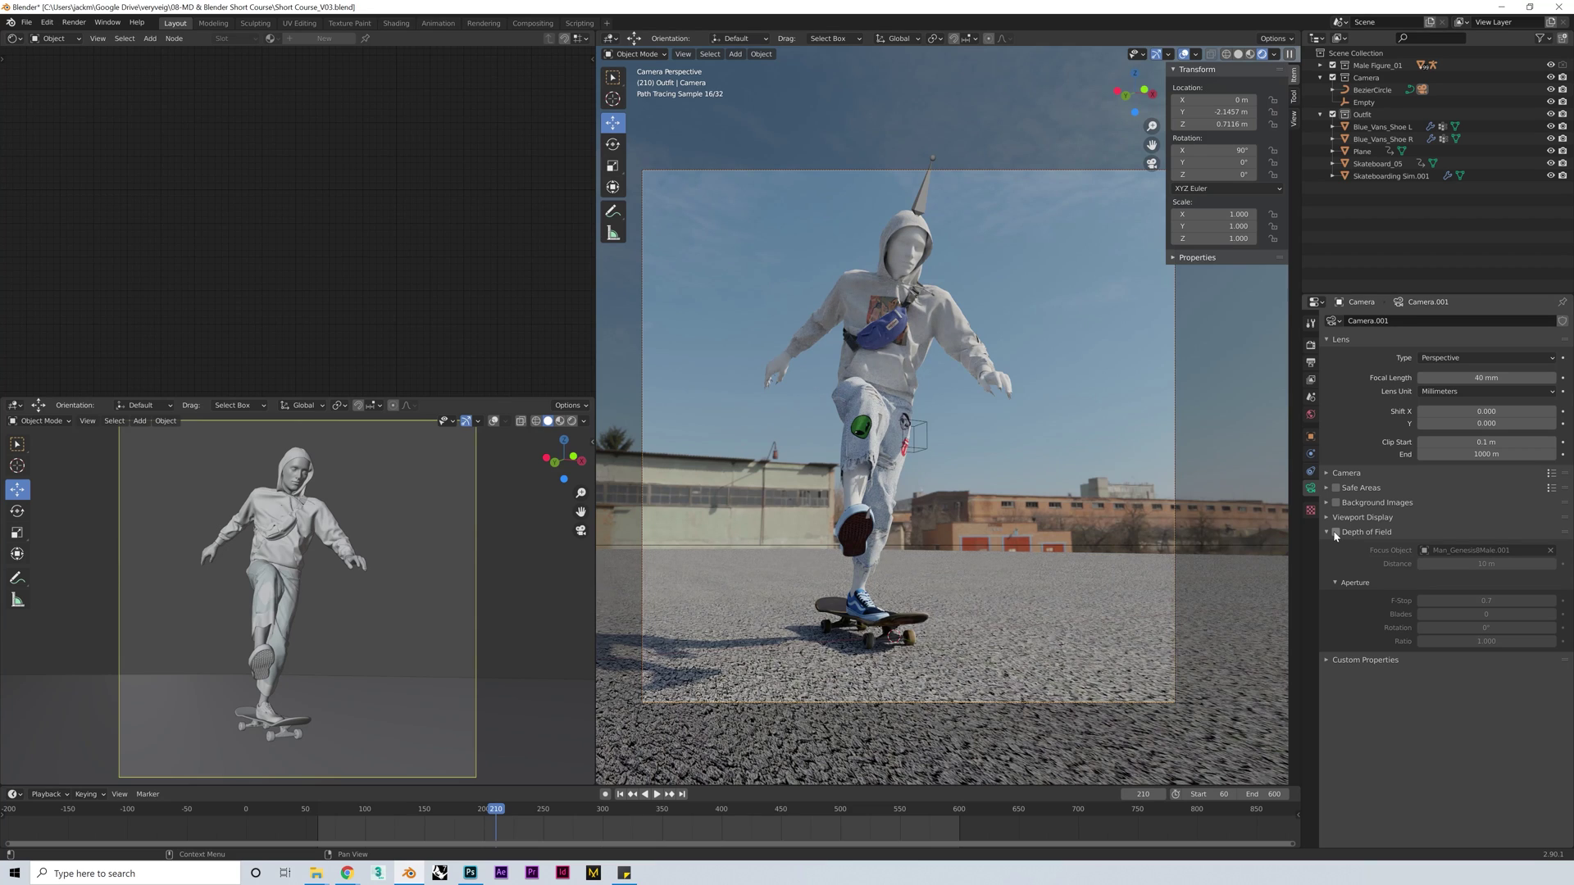
pyautogui.click(1337, 533)
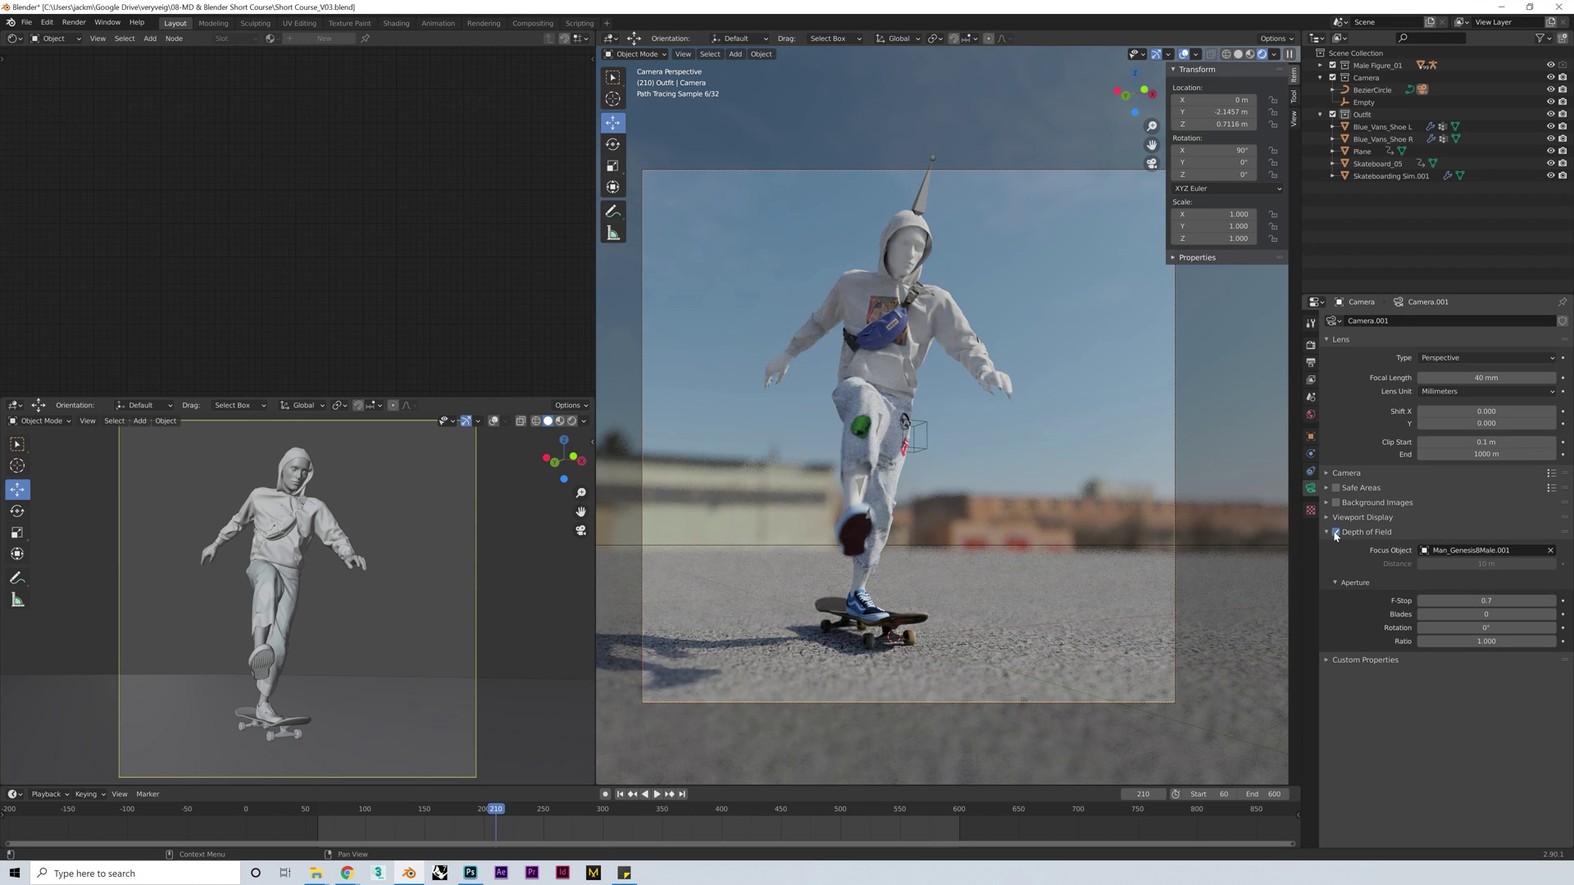
# Try a camera F-Stop of 0.5 and return it to 0.7
pyautogui.click(1422, 601)
pyautogui.click(1422, 601)
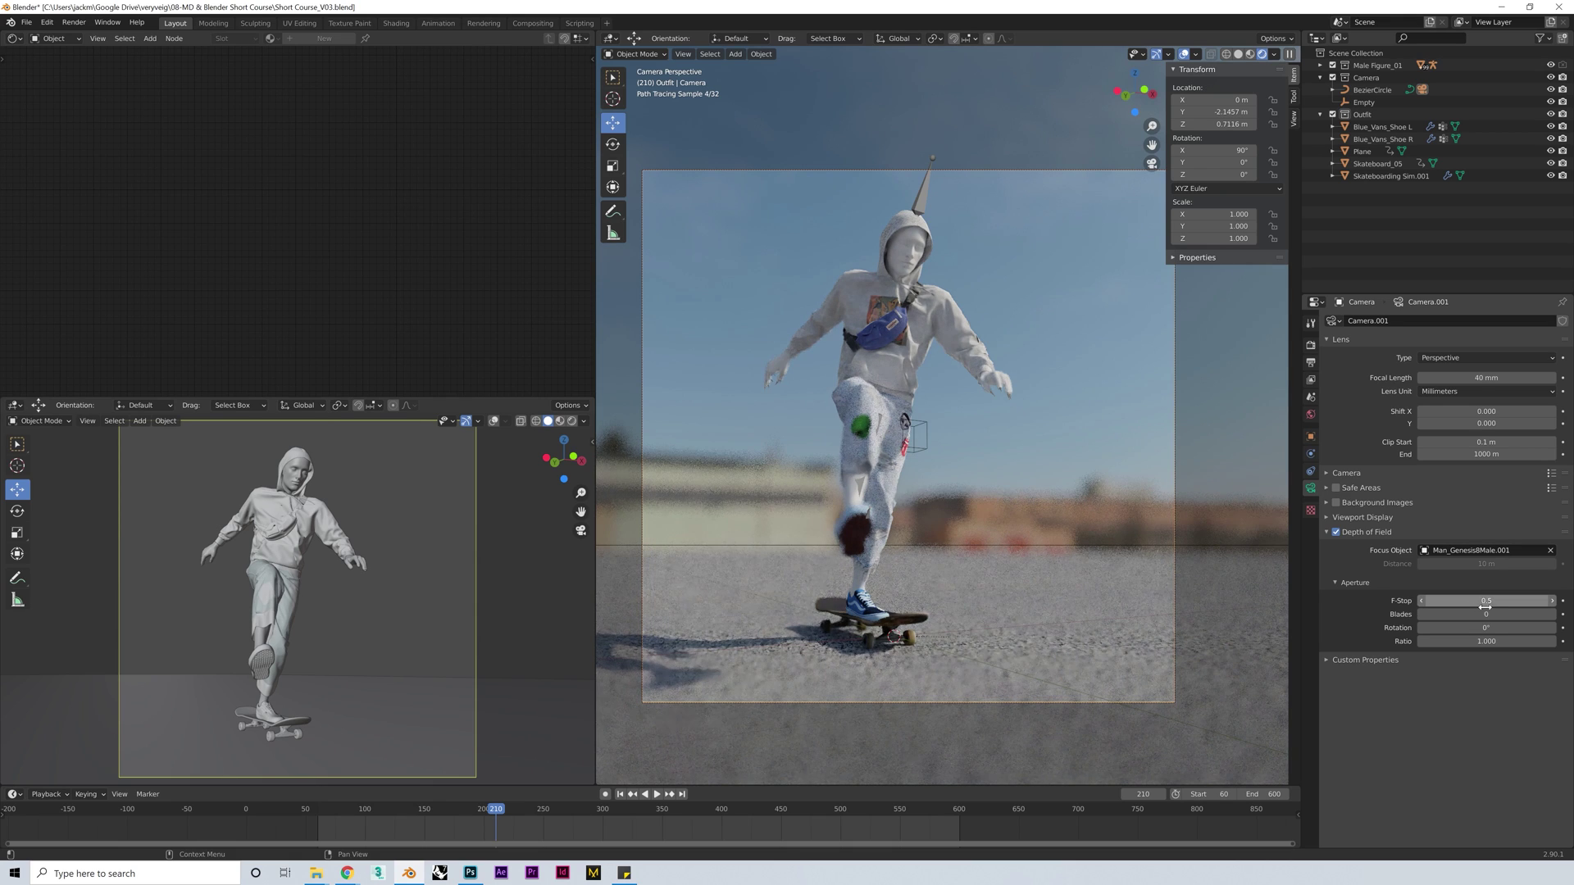
pyautogui.click(1552, 601)
pyautogui.click(1552, 601)
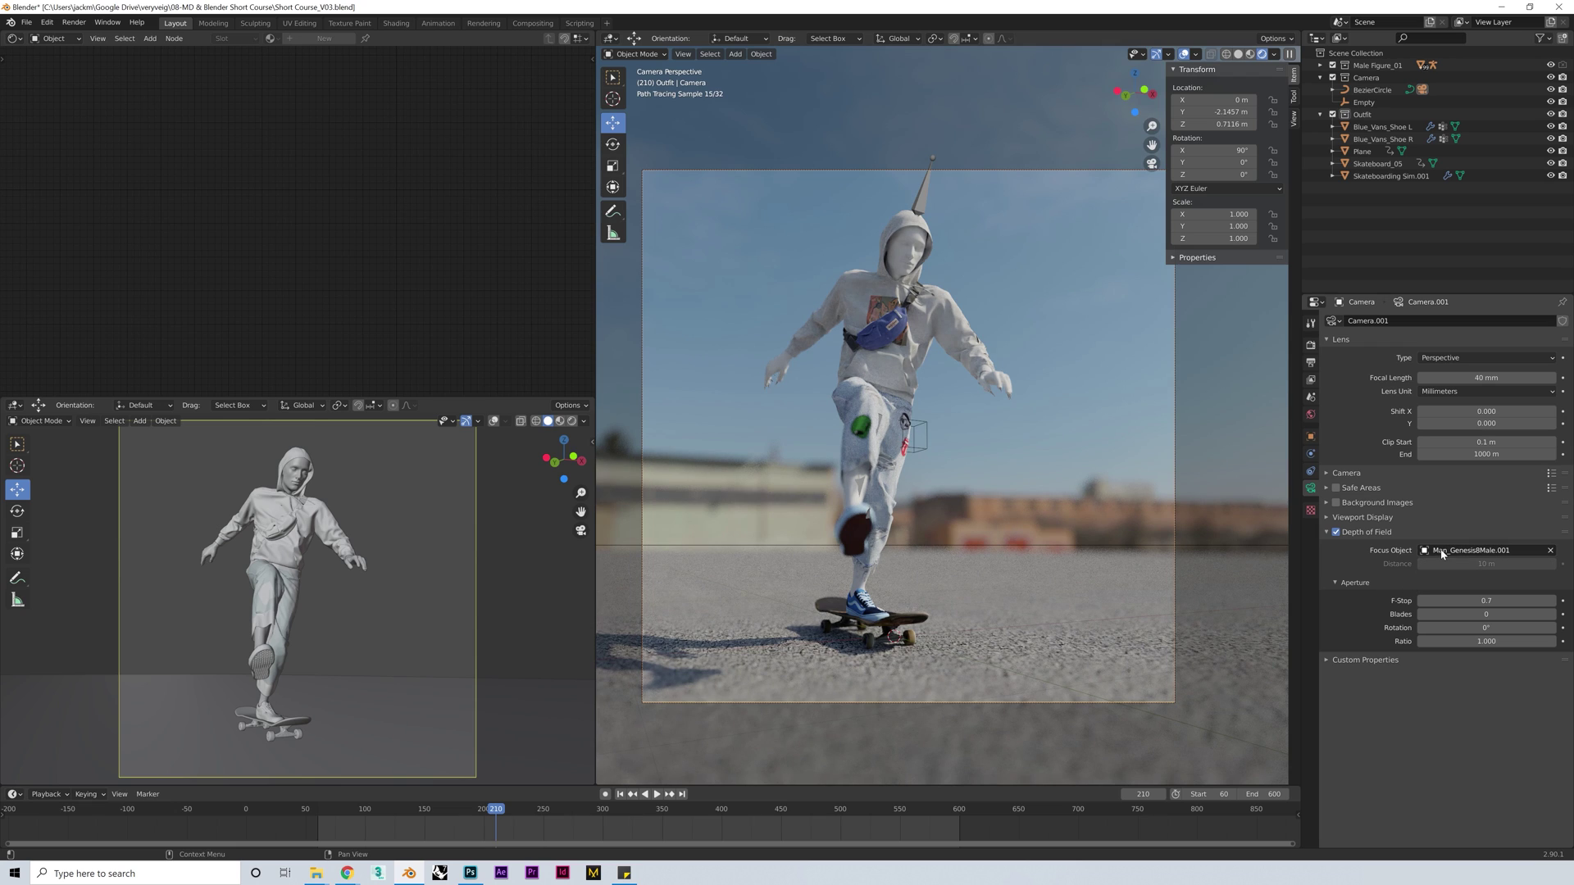
# Clear the camera's depth-of-field focus object and pick the male figure, Man_Genesis8Male.001, as the focus object again
pyautogui.click(1550, 551)
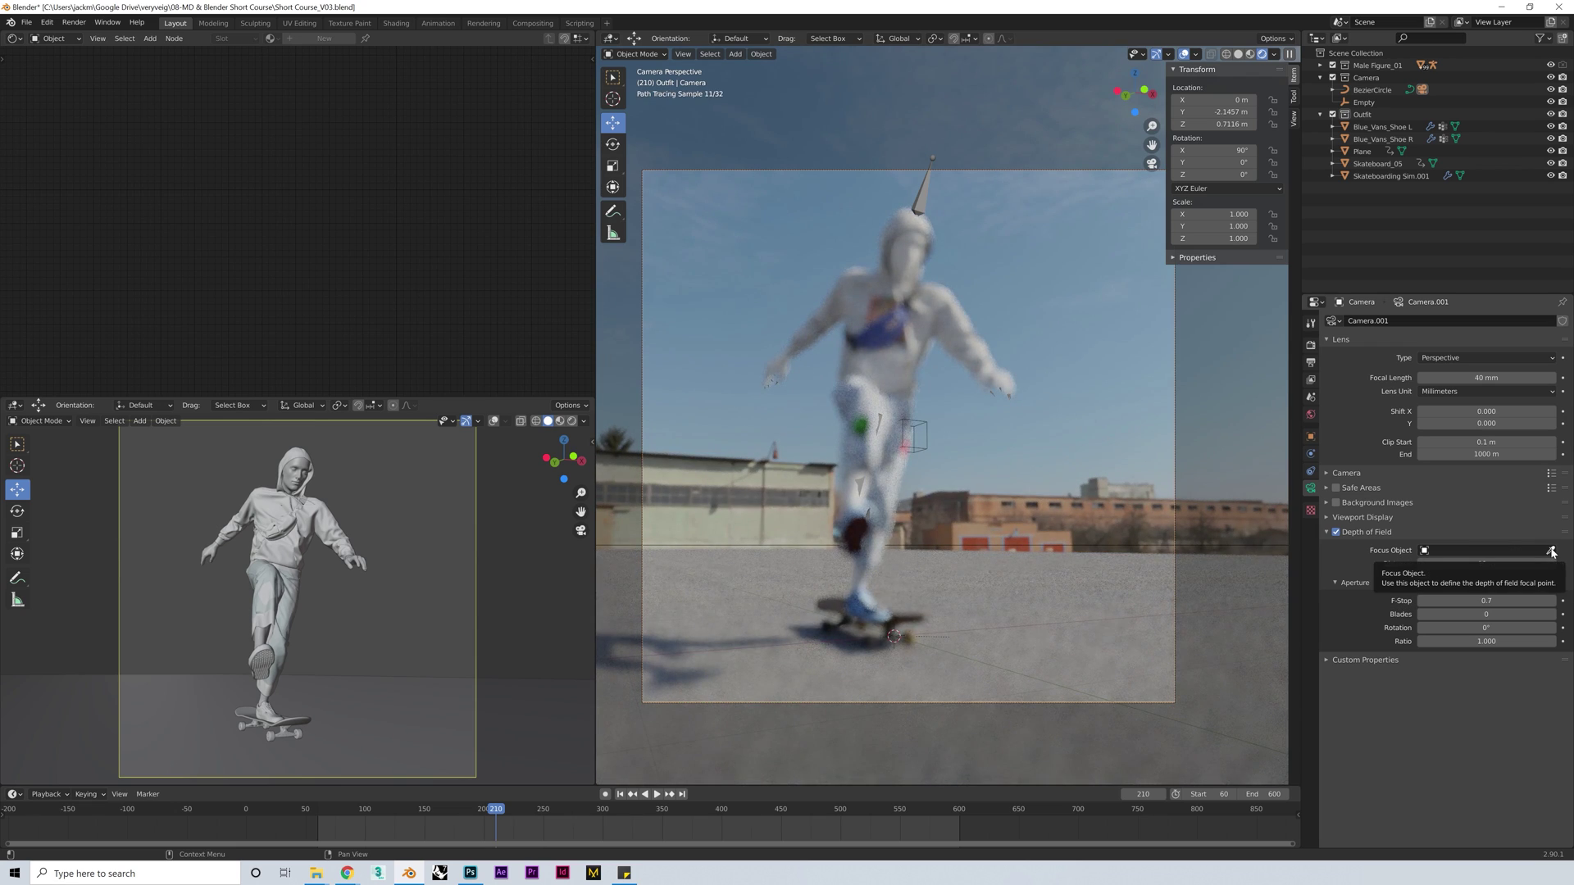
pyautogui.click(1551, 551)
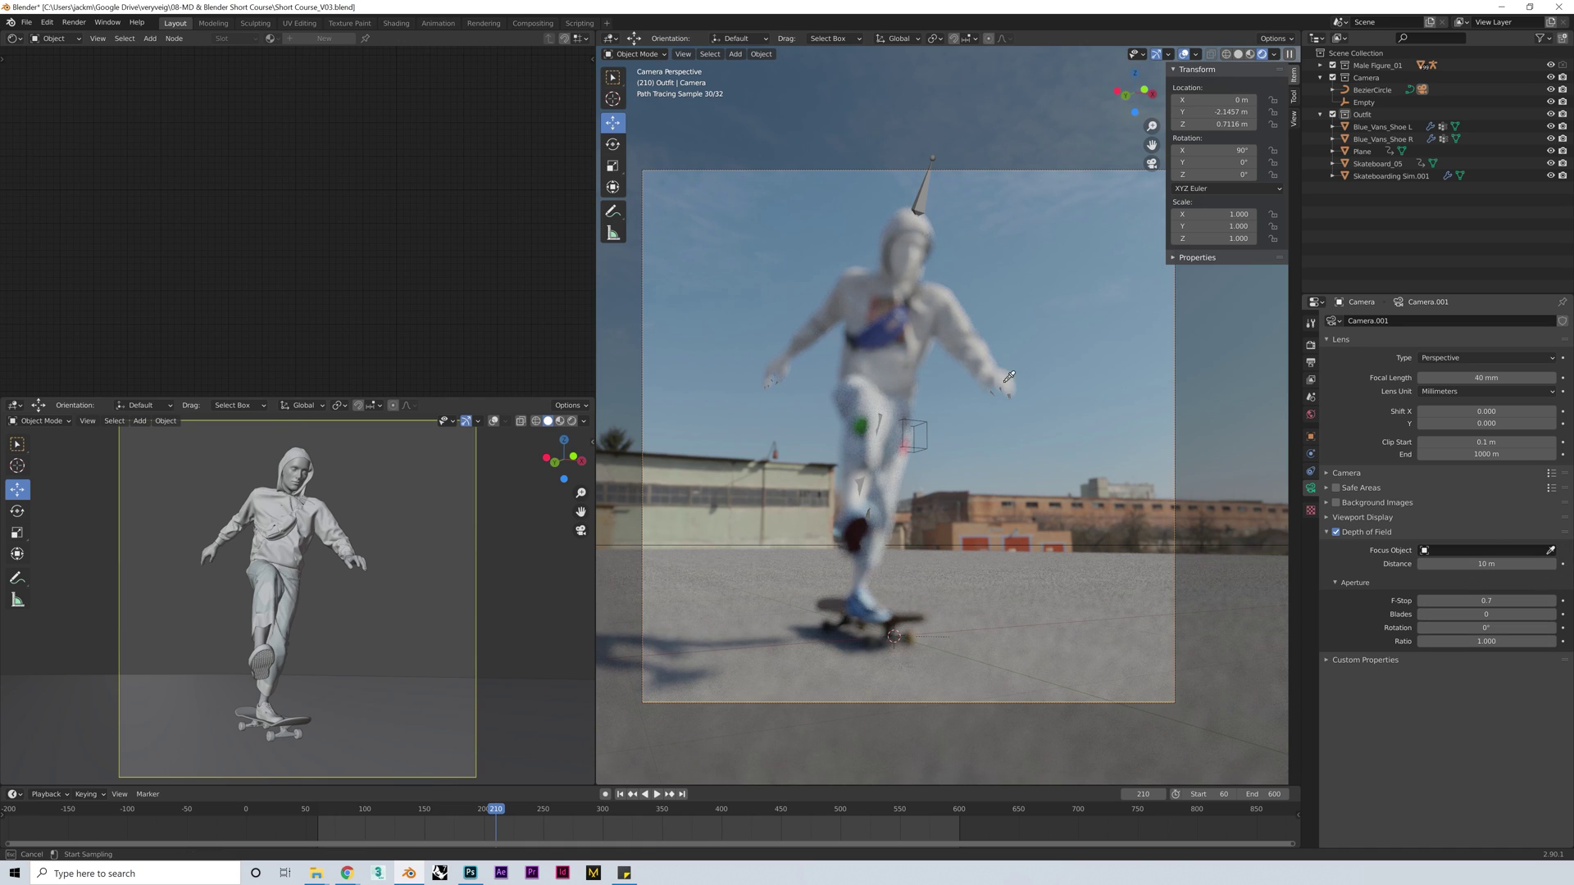
pyautogui.click(951, 259)
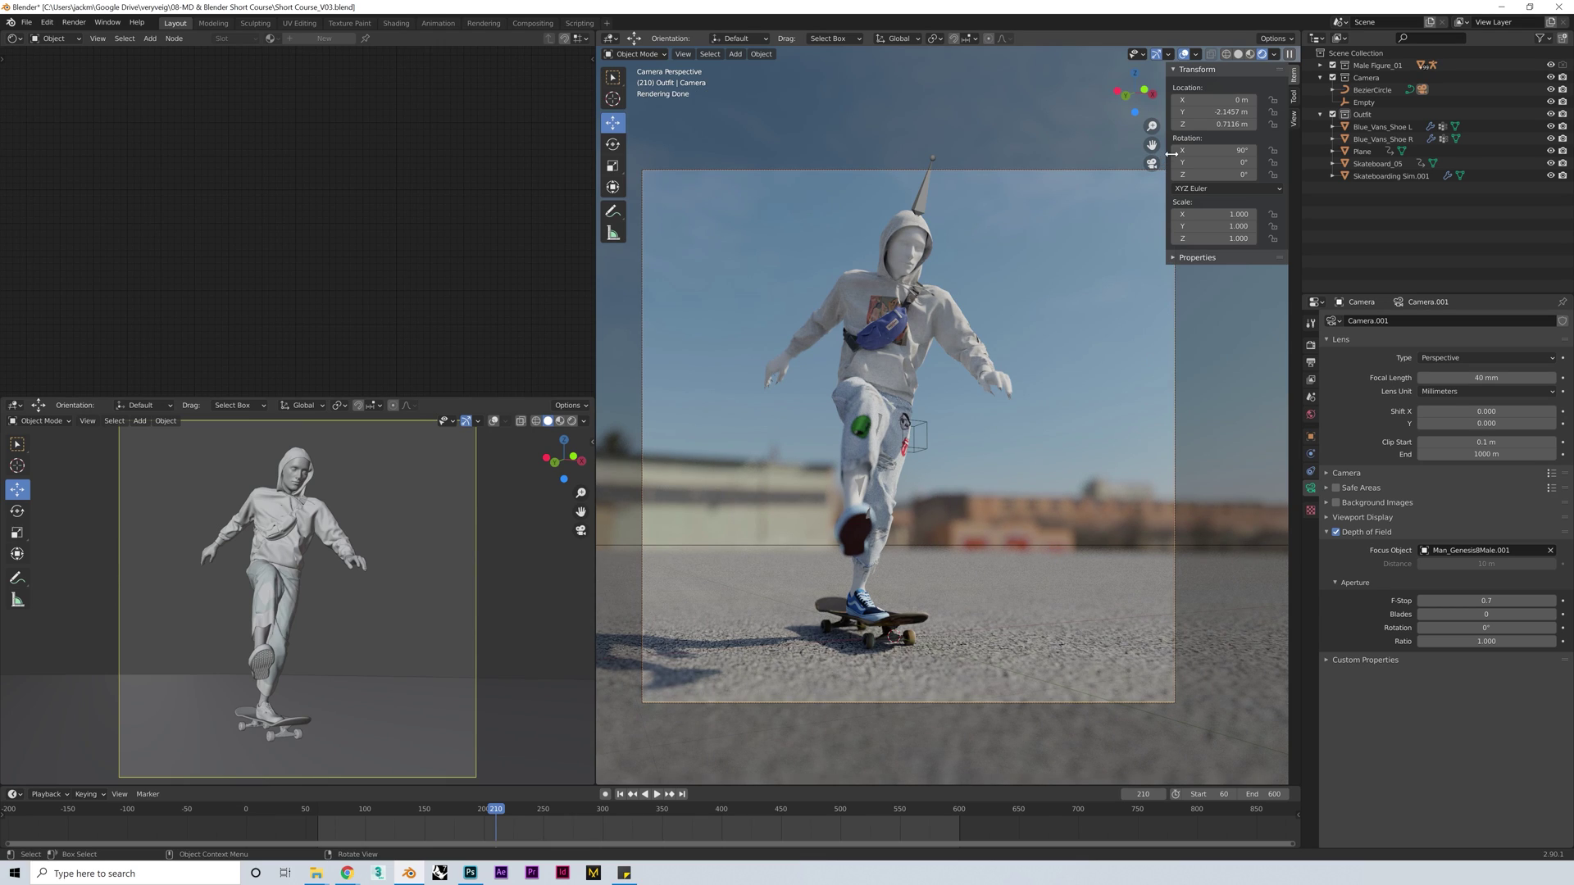
pyautogui.moveTo(874, 468); pyautogui.dragTo(1002, 424, button='middle')
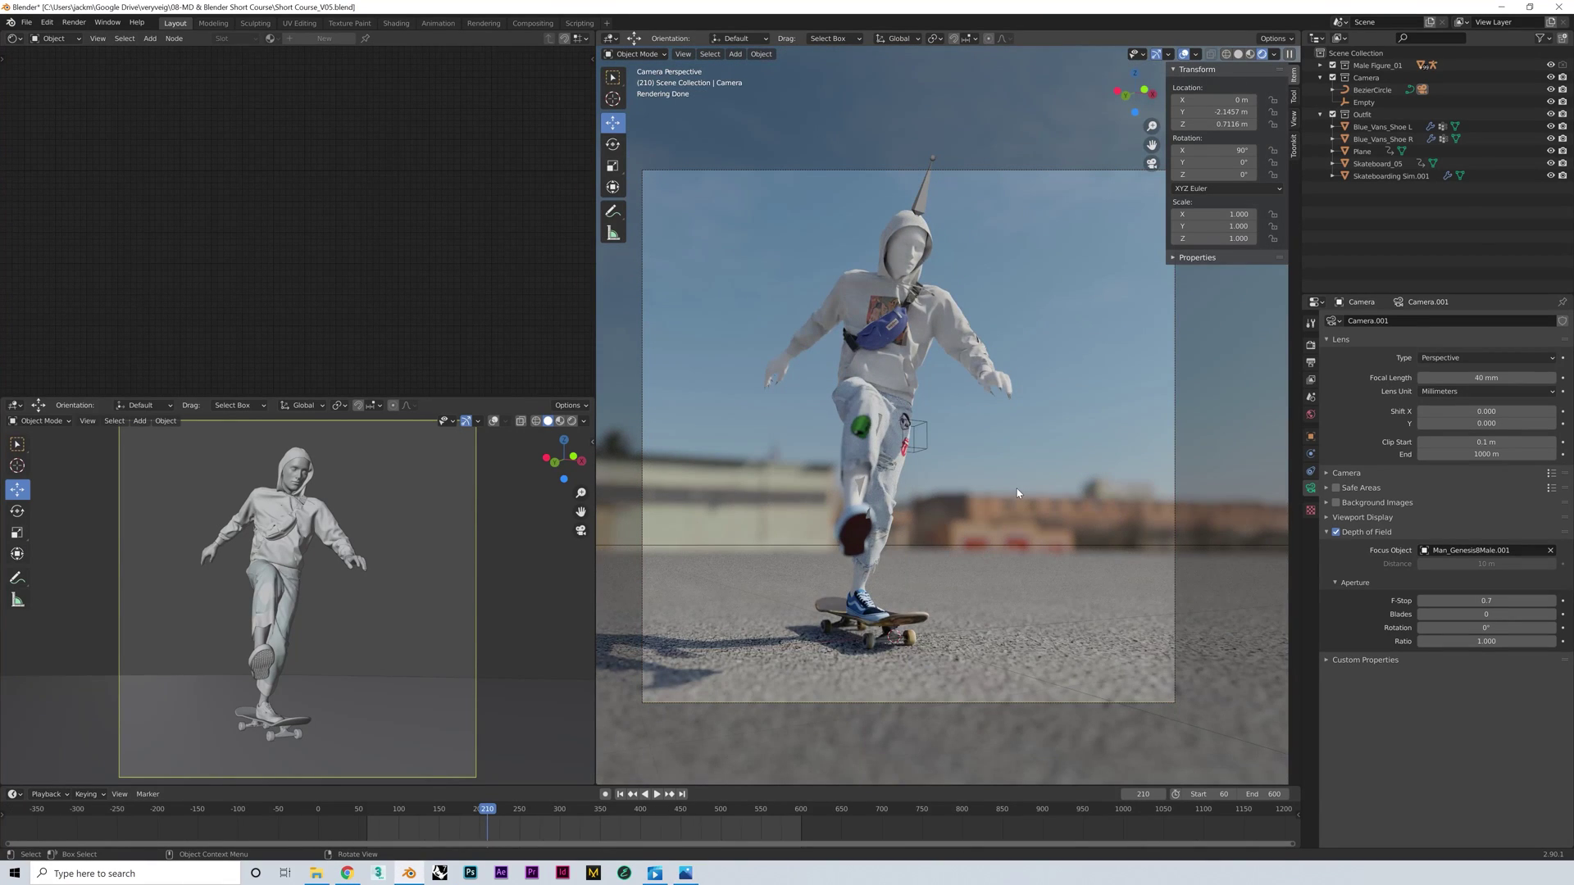
# Replace the world's environment texture with HDRI_kiara_1_dawn_4k.hdr from the _Resources folder
pyautogui.click(54, 38)
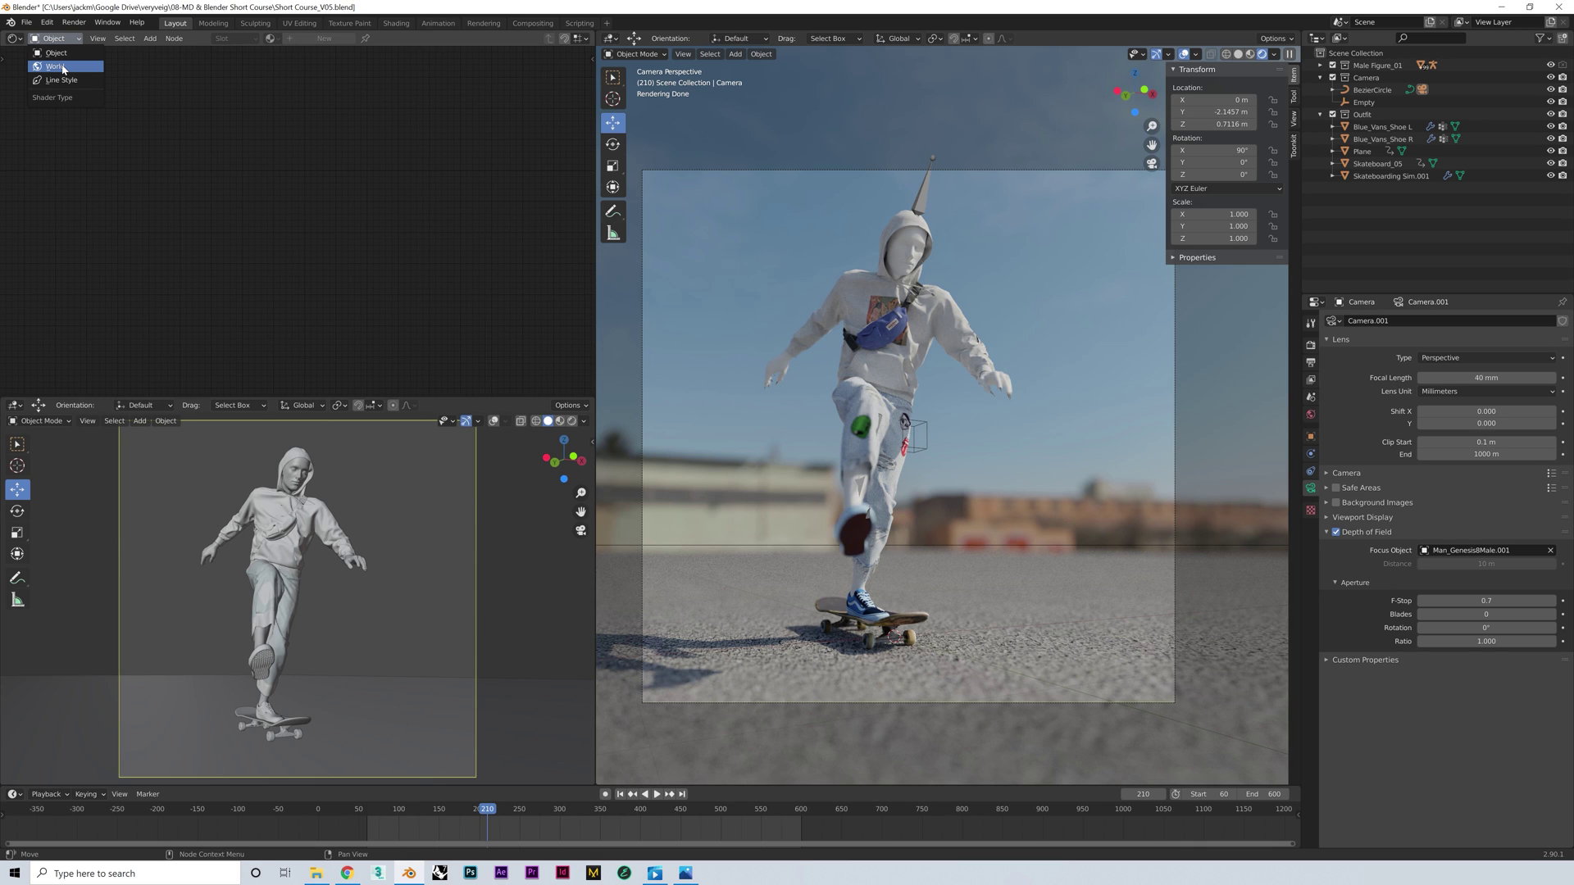
pyautogui.click(63, 67)
pyautogui.press('Home')
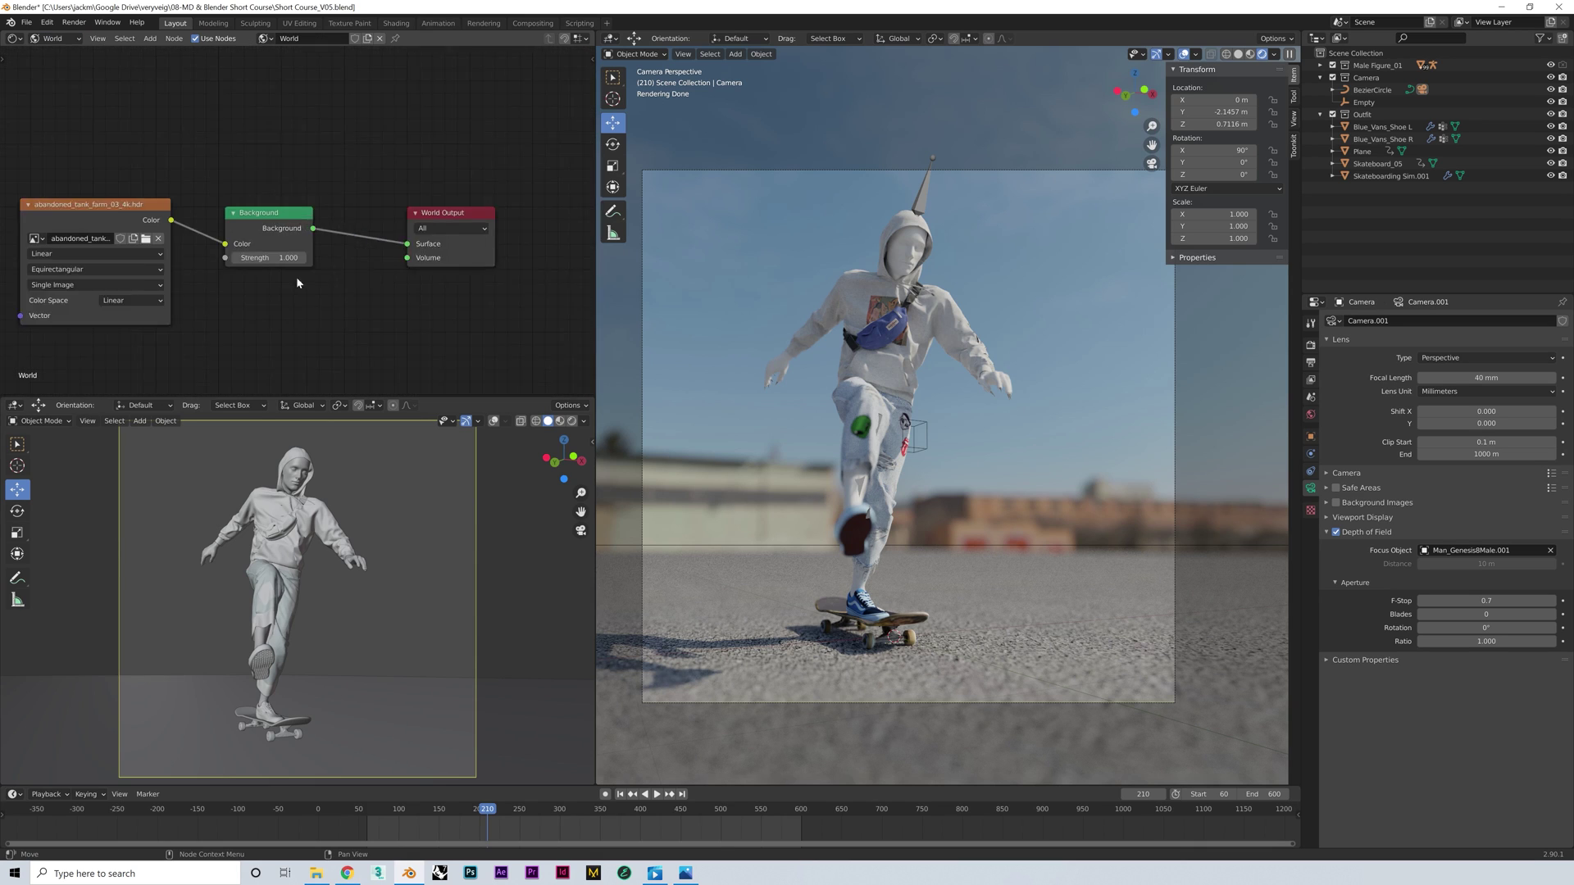
pyautogui.click(202, 234)
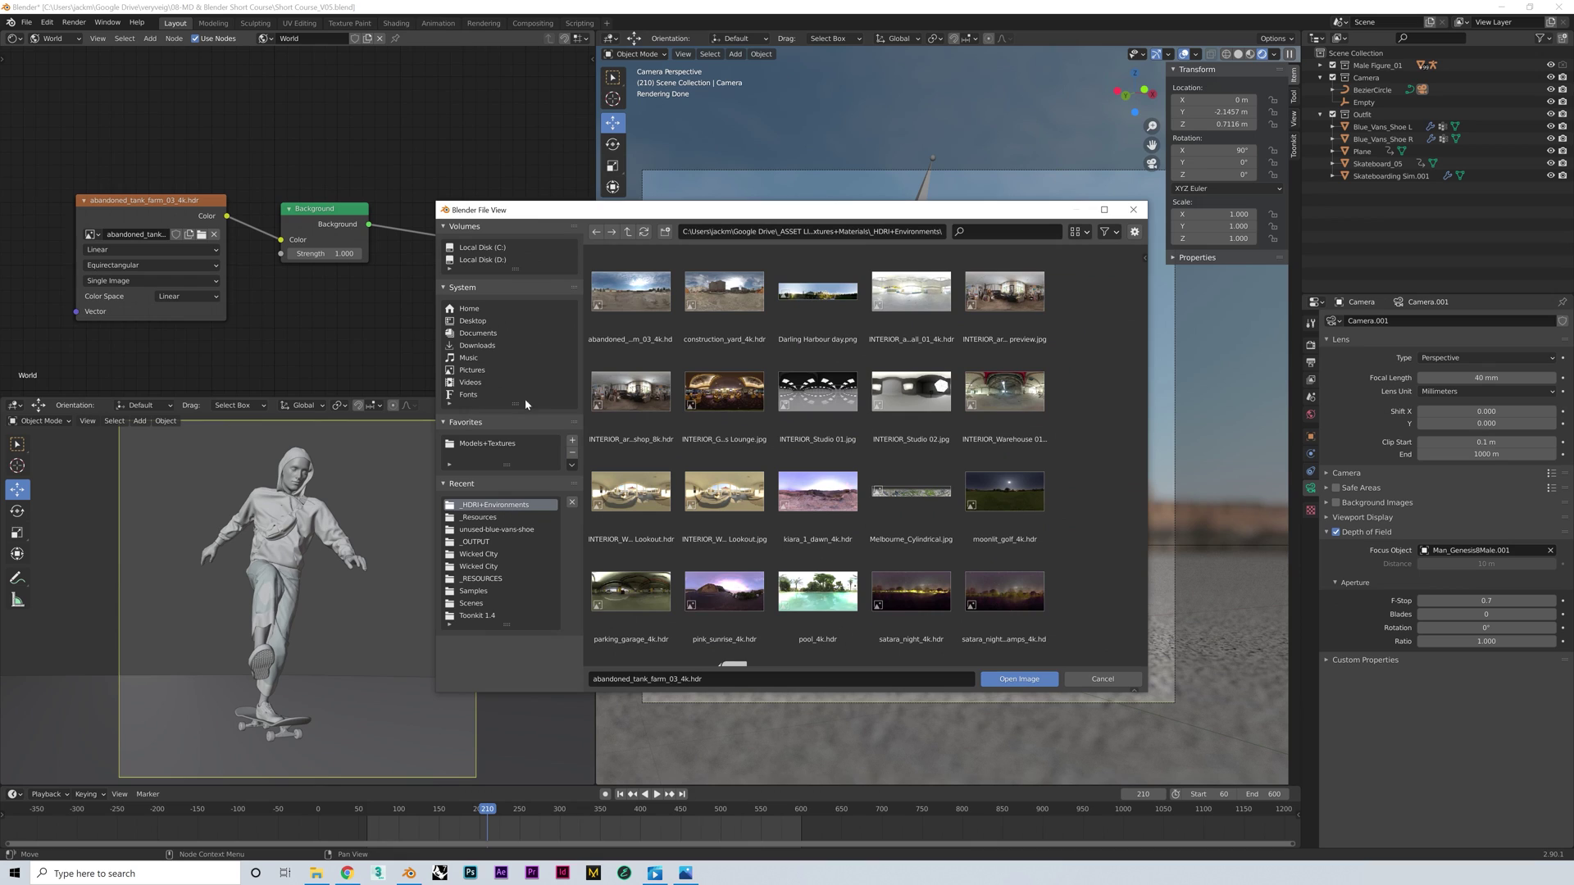
pyautogui.click(485, 517)
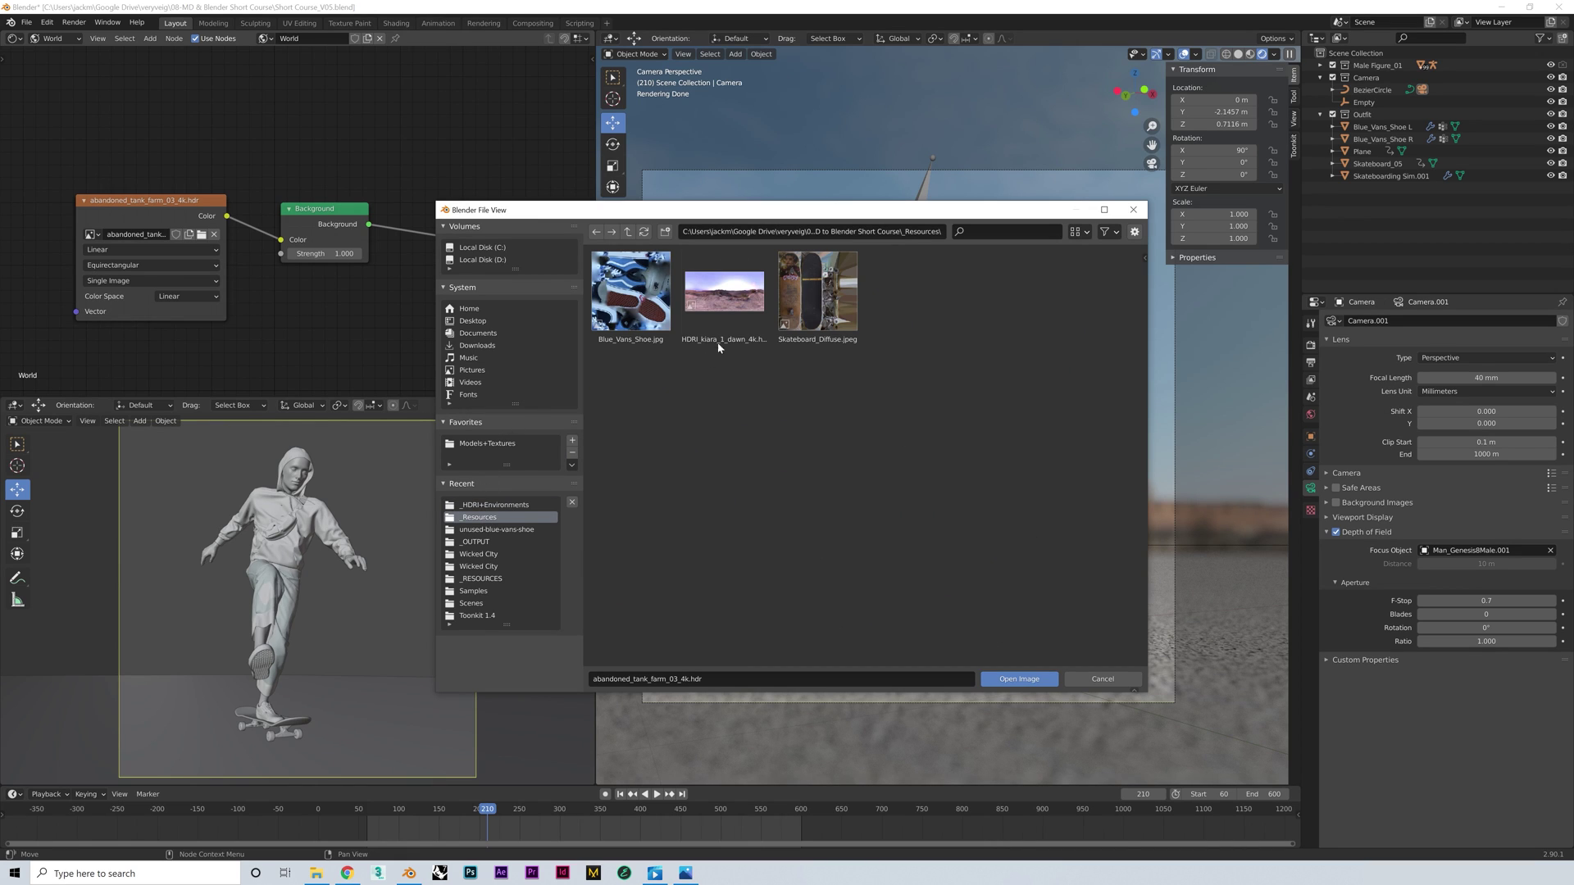
pyautogui.click(740, 299)
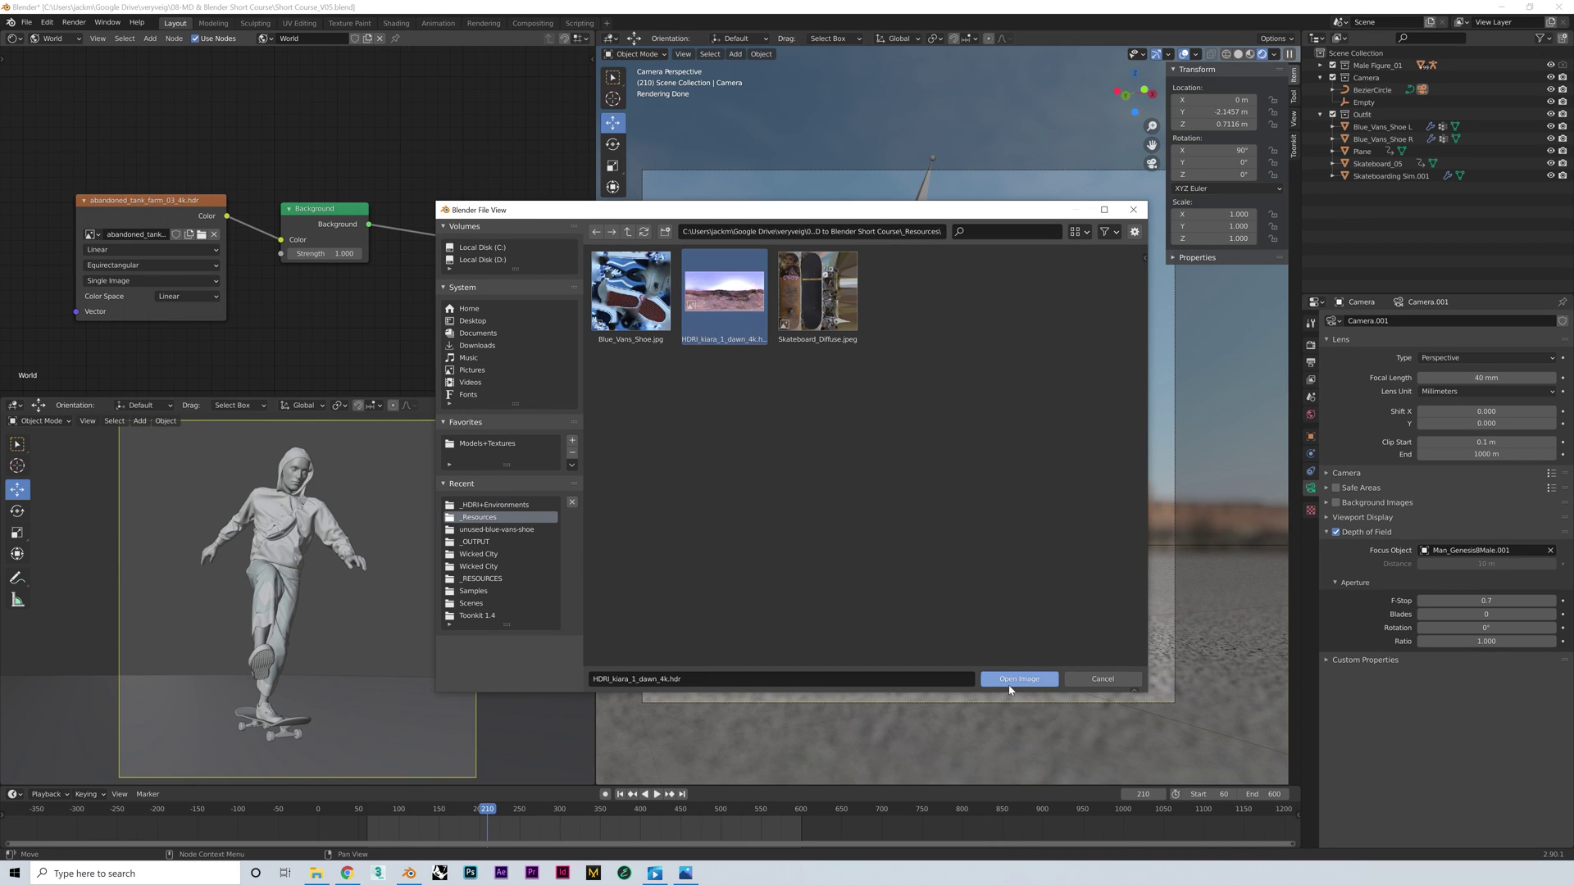
pyautogui.click(1015, 680)
# Show the scene's render settings and reduce the world Background strength to 0.6
pyautogui.click(1311, 415)
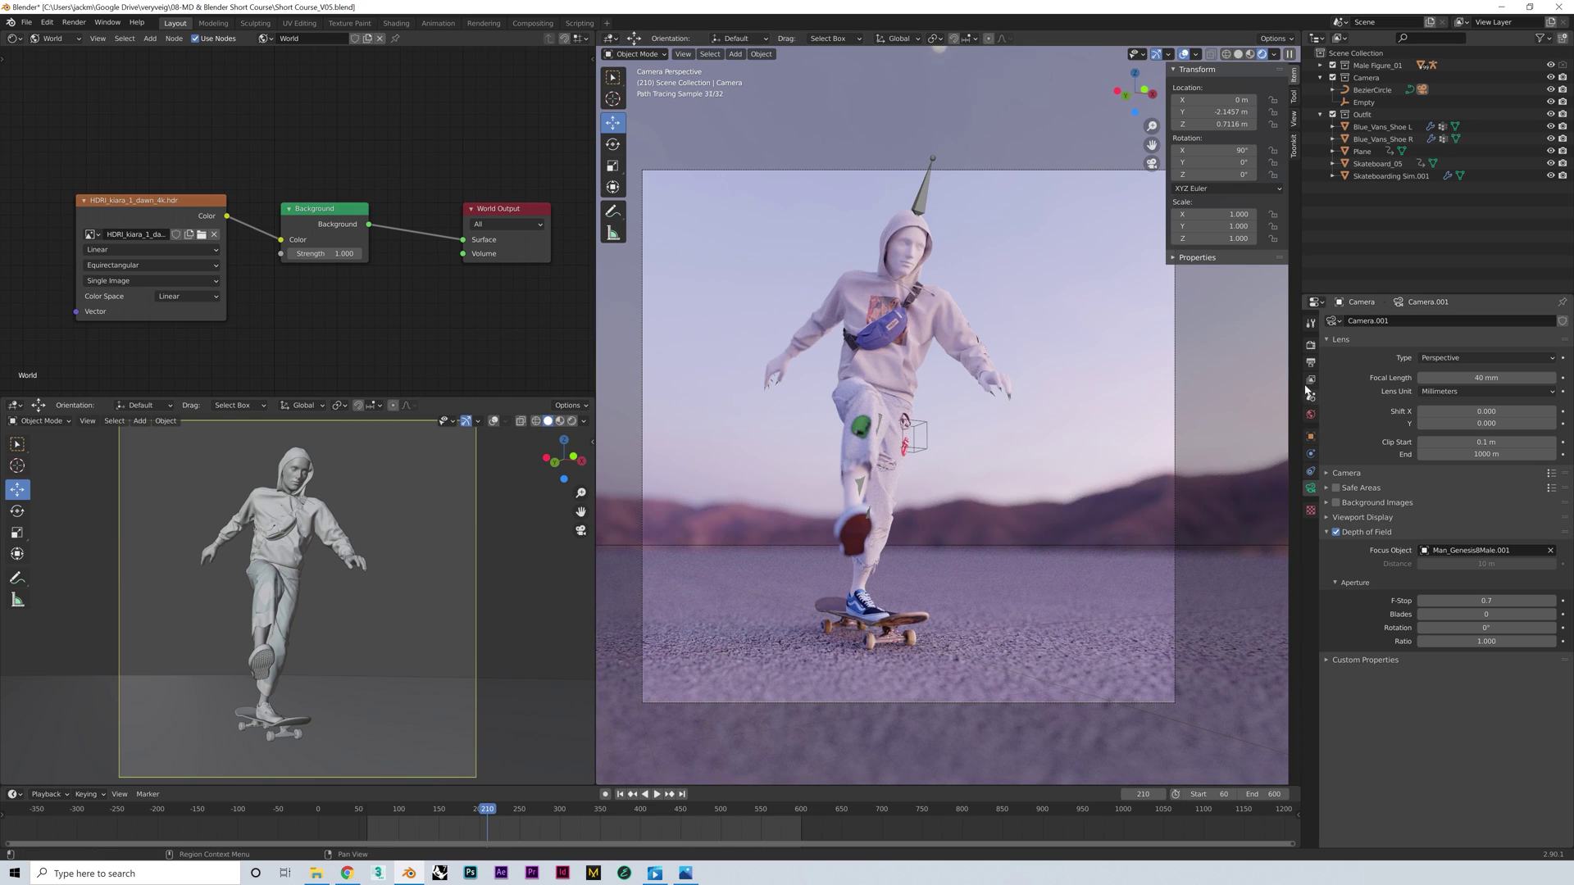
pyautogui.click(1311, 345)
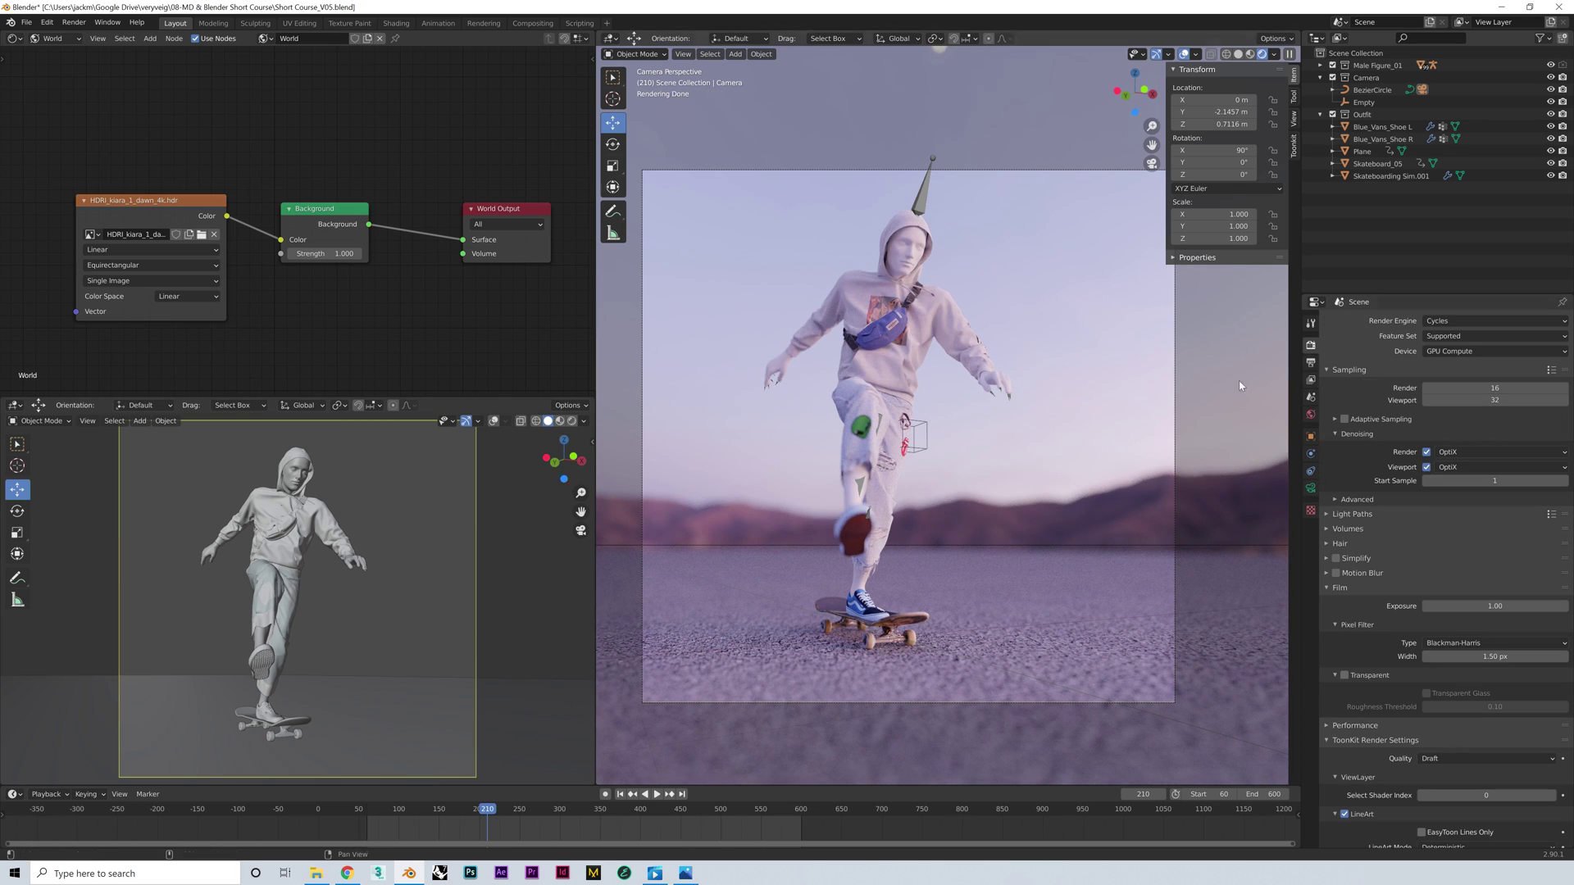
pyautogui.click(292, 253)
pyautogui.click(291, 253)
pyautogui.click(291, 253)
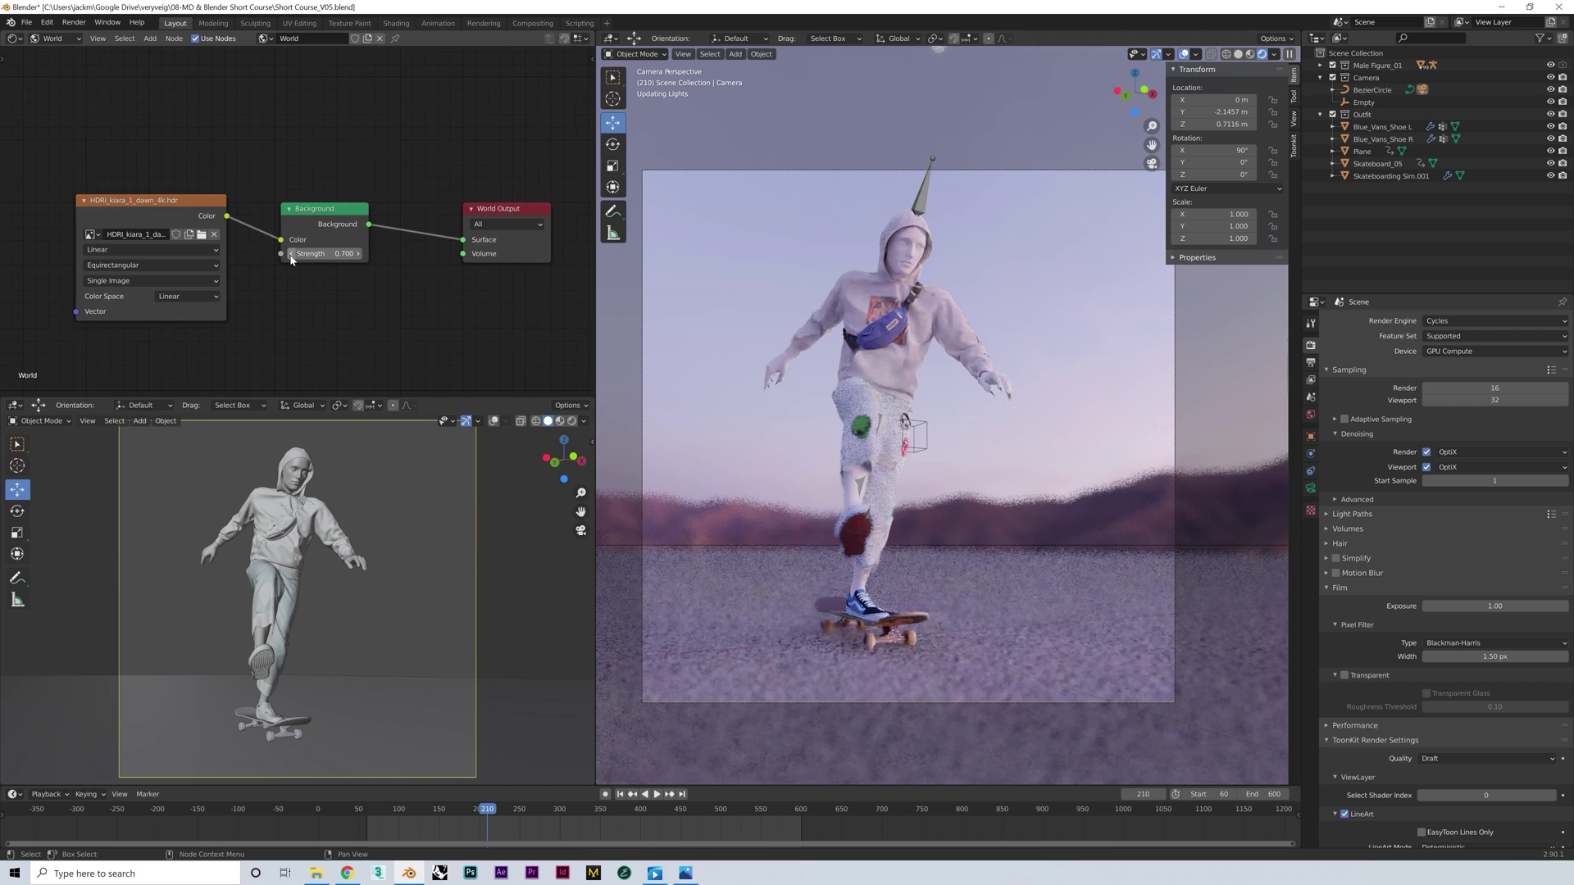
pyautogui.click(291, 254)
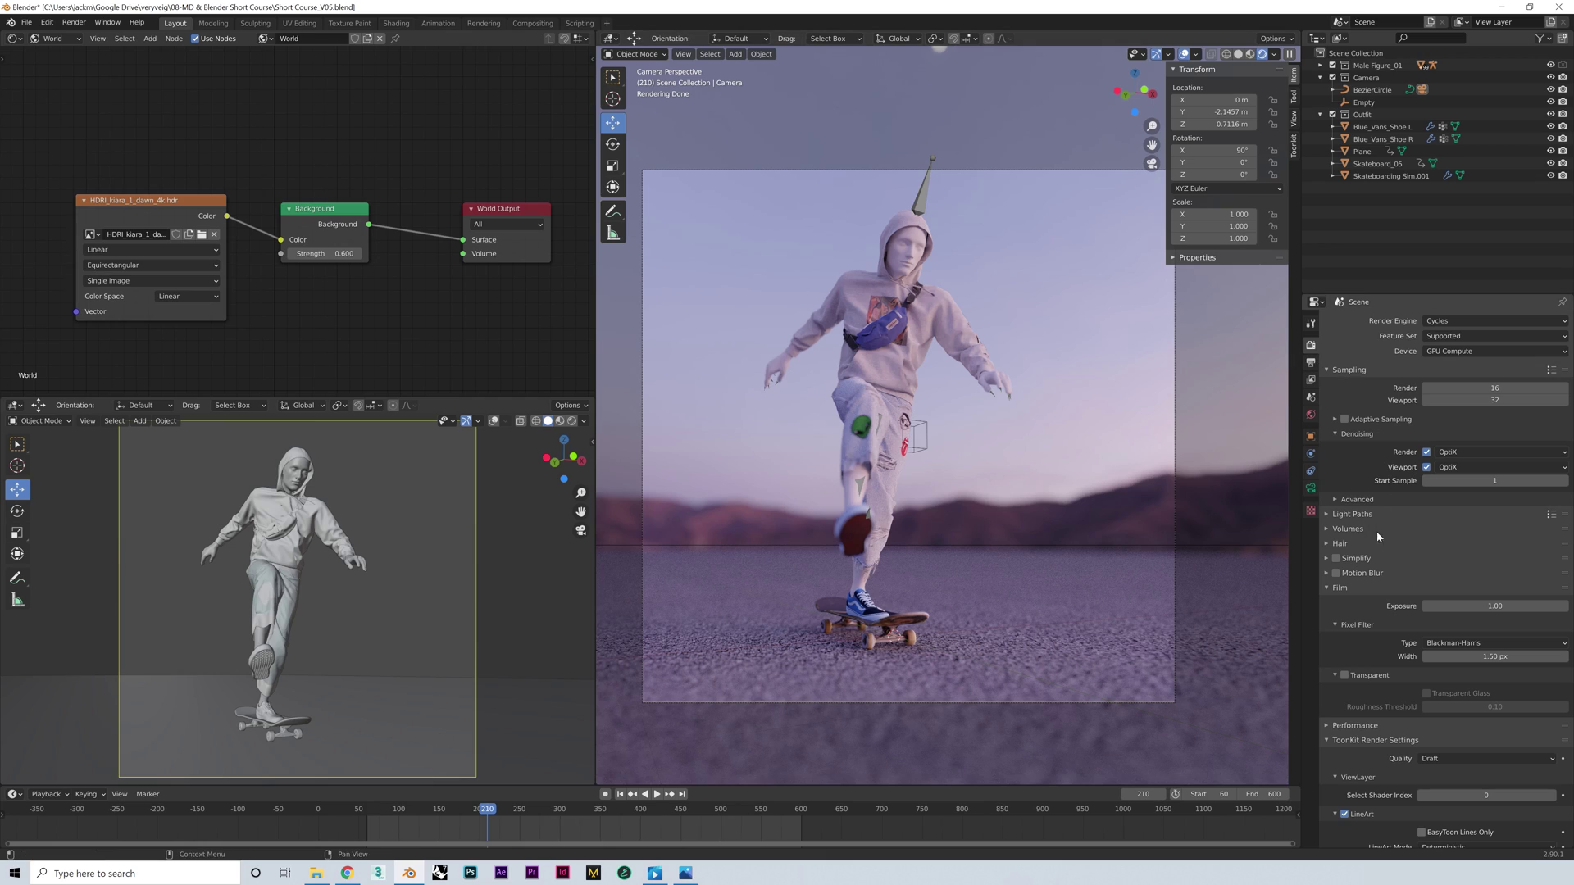
# Set the Color Management view transform to Standard in the render settings
pyautogui.scroll(-1, 1354, 670)
pyautogui.scroll(-1, 1354, 667)
pyautogui.click(1358, 707)
pyautogui.click(1357, 789)
pyautogui.scroll(-4, 1419, 745)
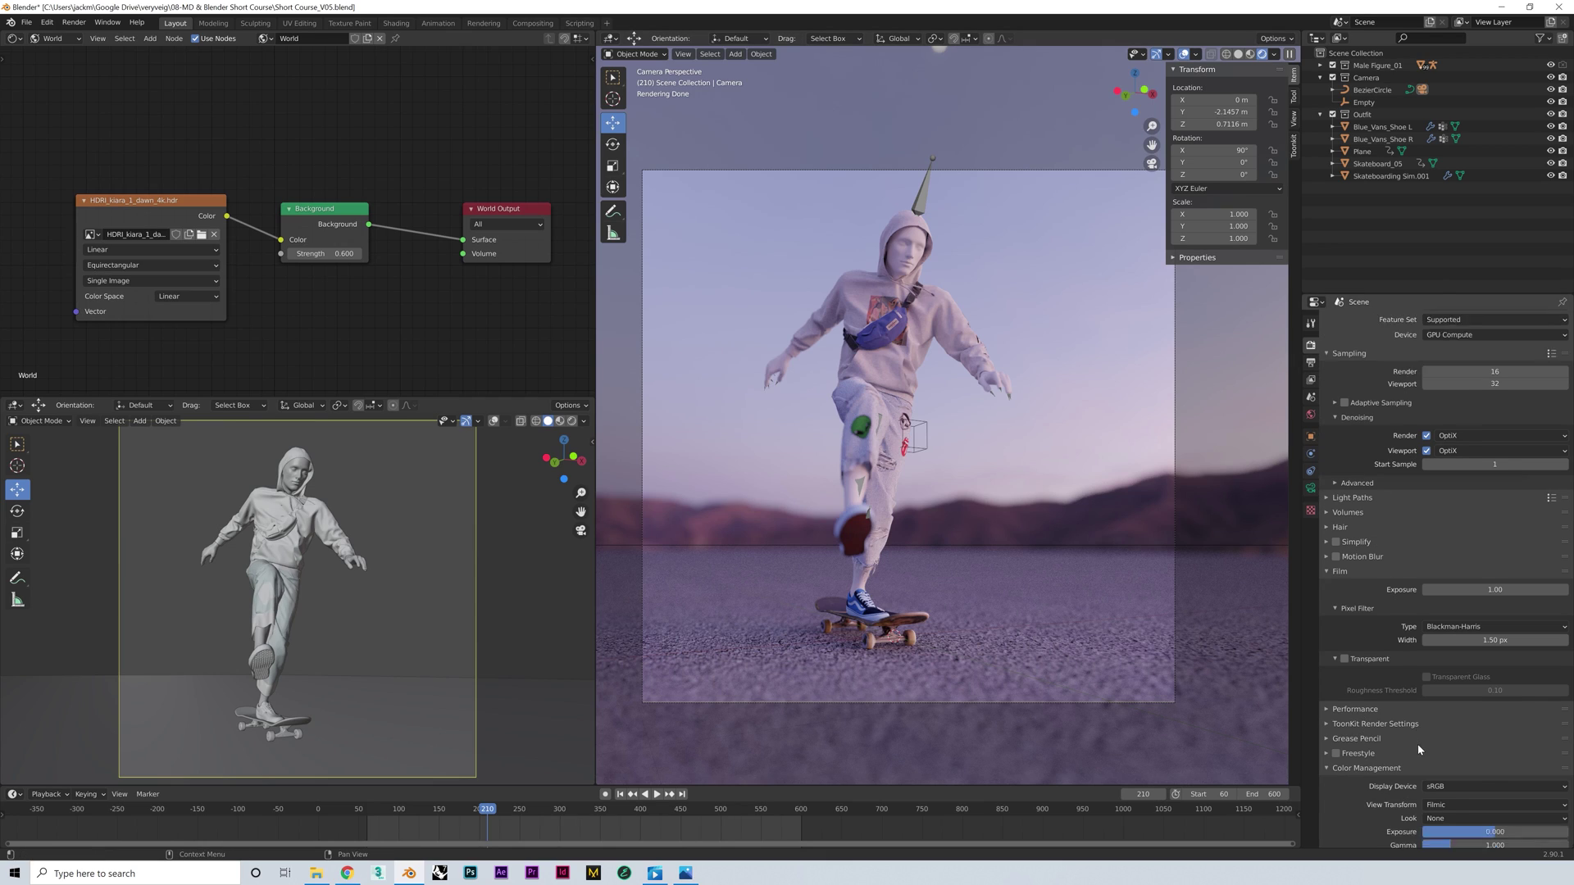
pyautogui.click(1522, 763)
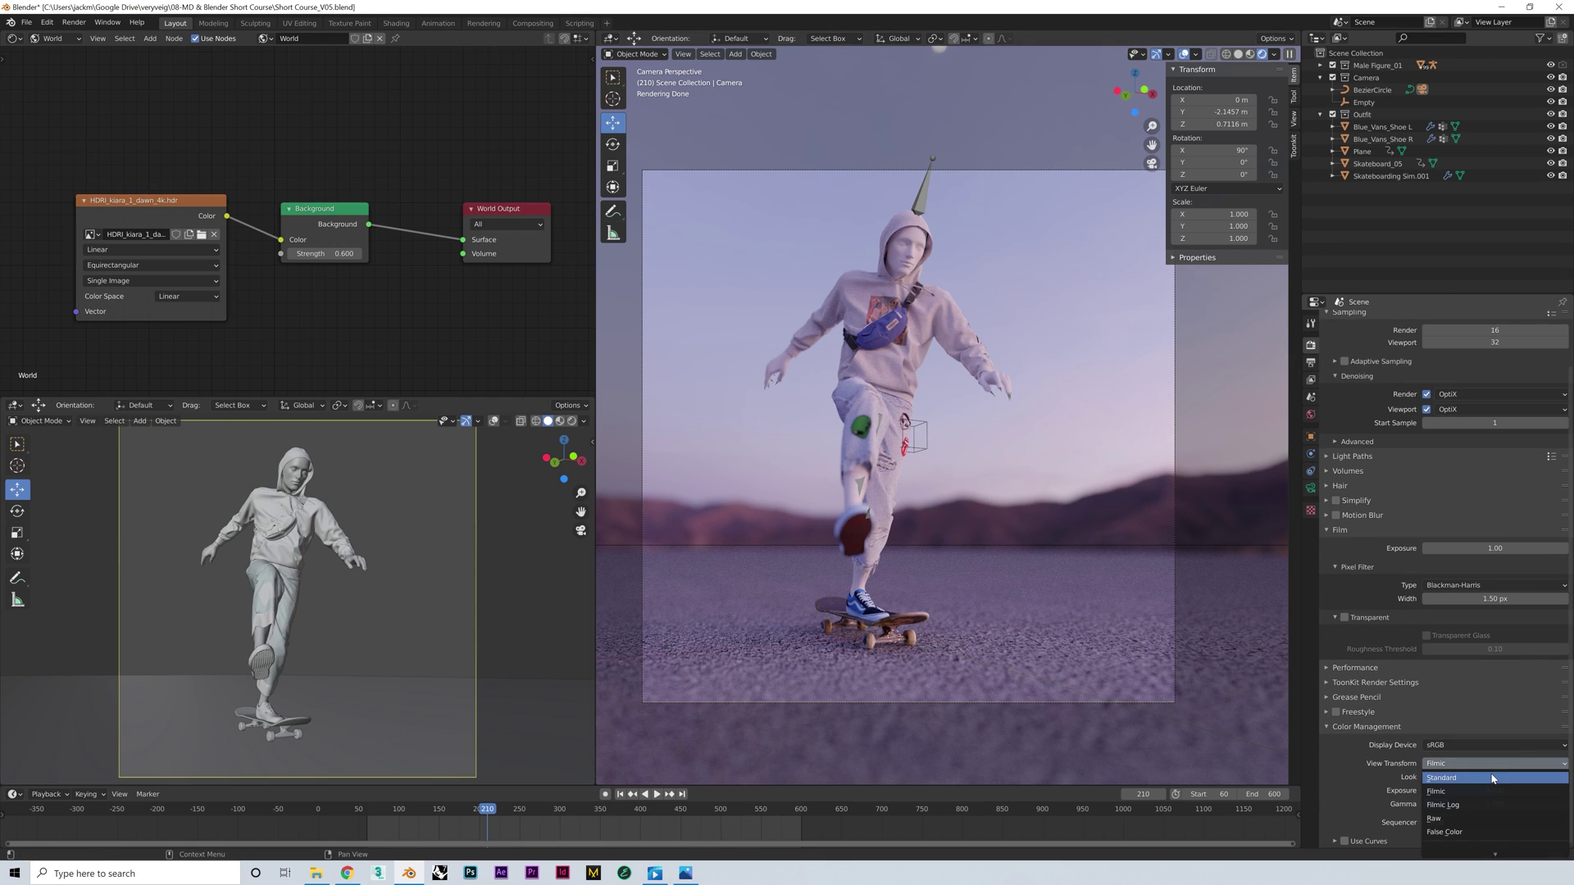
pyautogui.click(1488, 779)
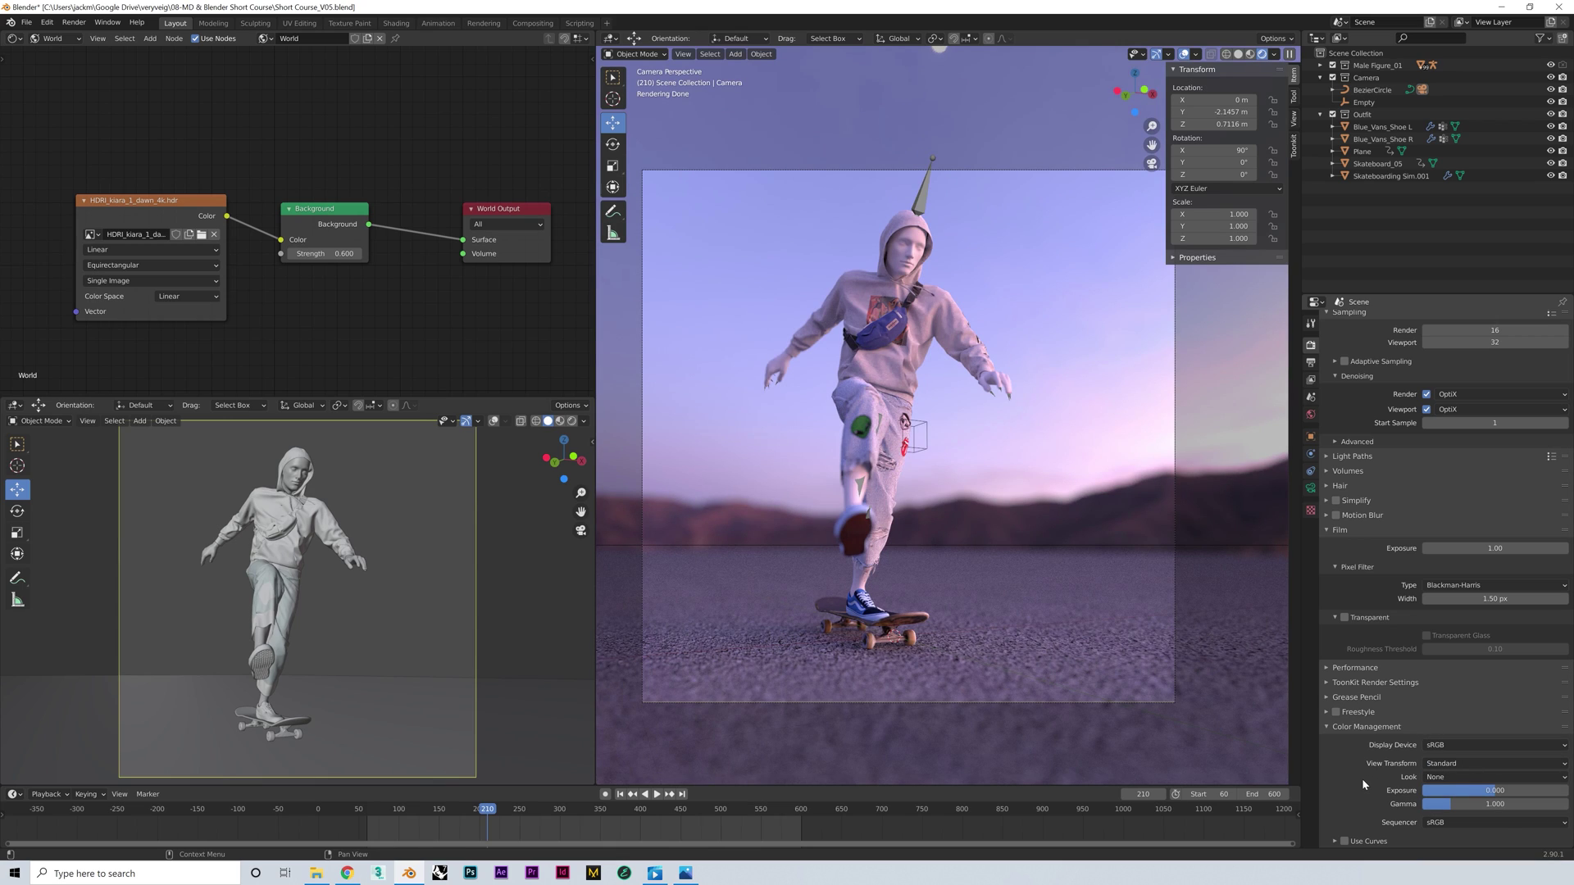
# Check the new lighting on the rendered skateboarder at frames 318, 433 and 243
pyautogui.click(573, 810)
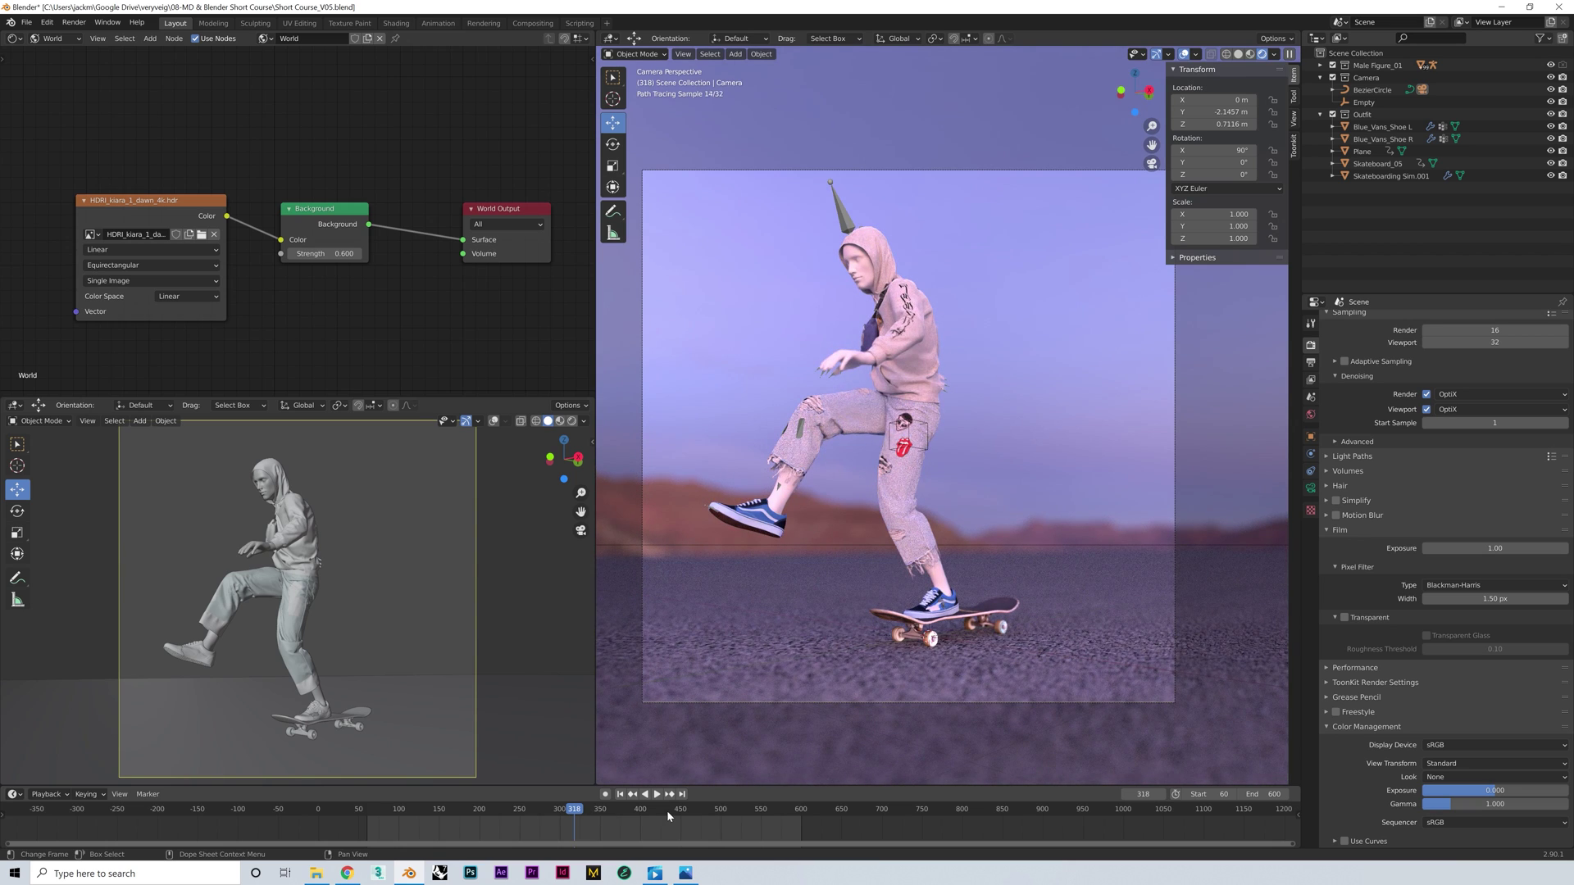
pyautogui.click(667, 810)
pyautogui.press('space')
pyautogui.press('space')
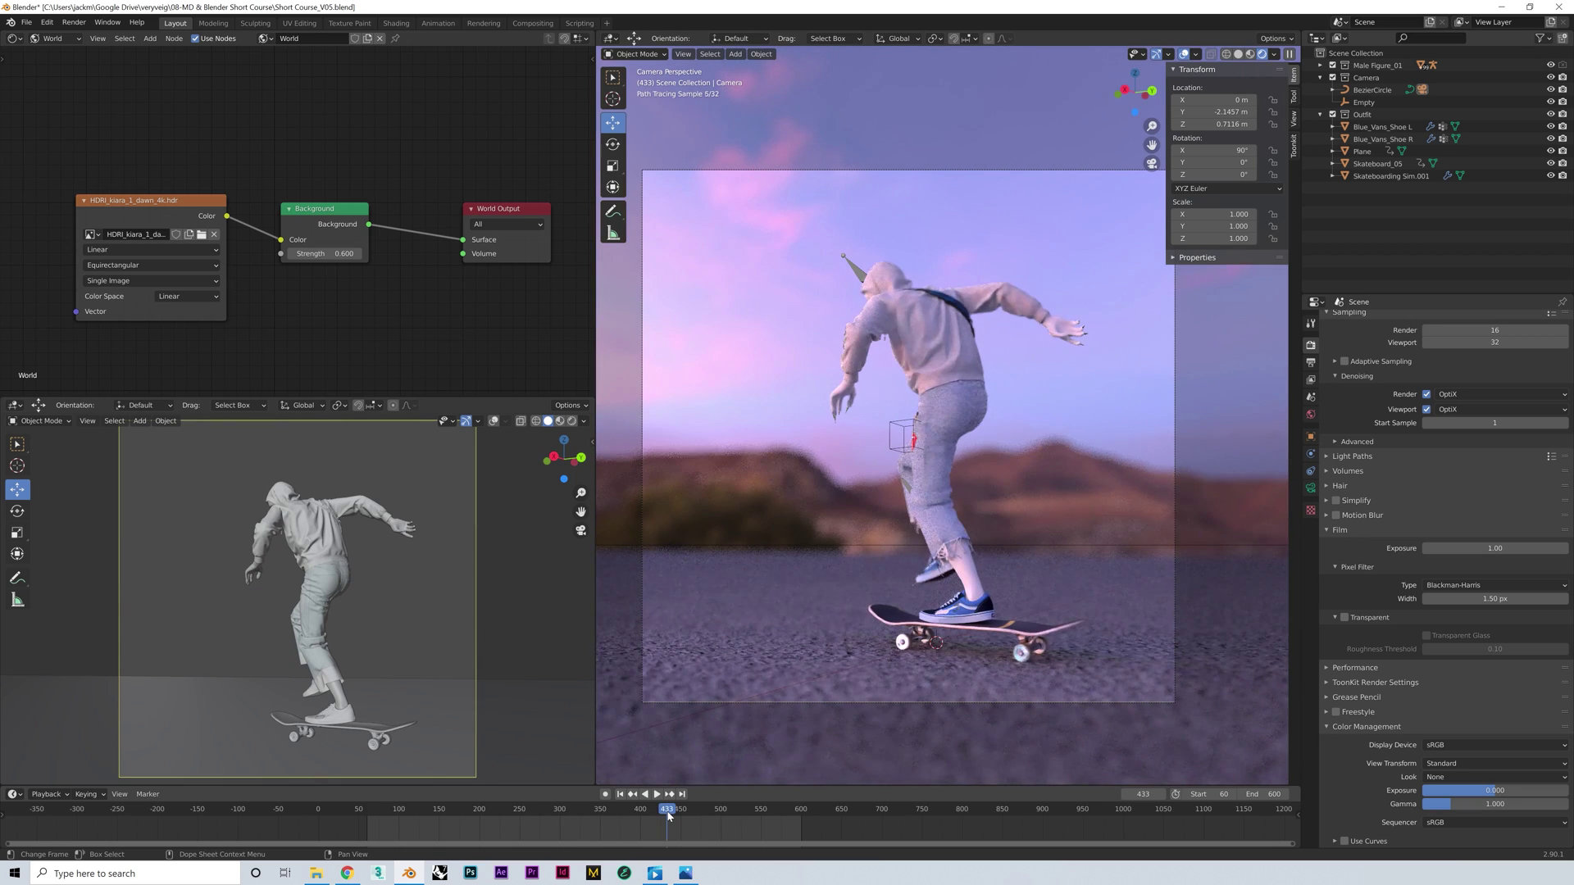
pyautogui.click(514, 810)
pyautogui.press('space')
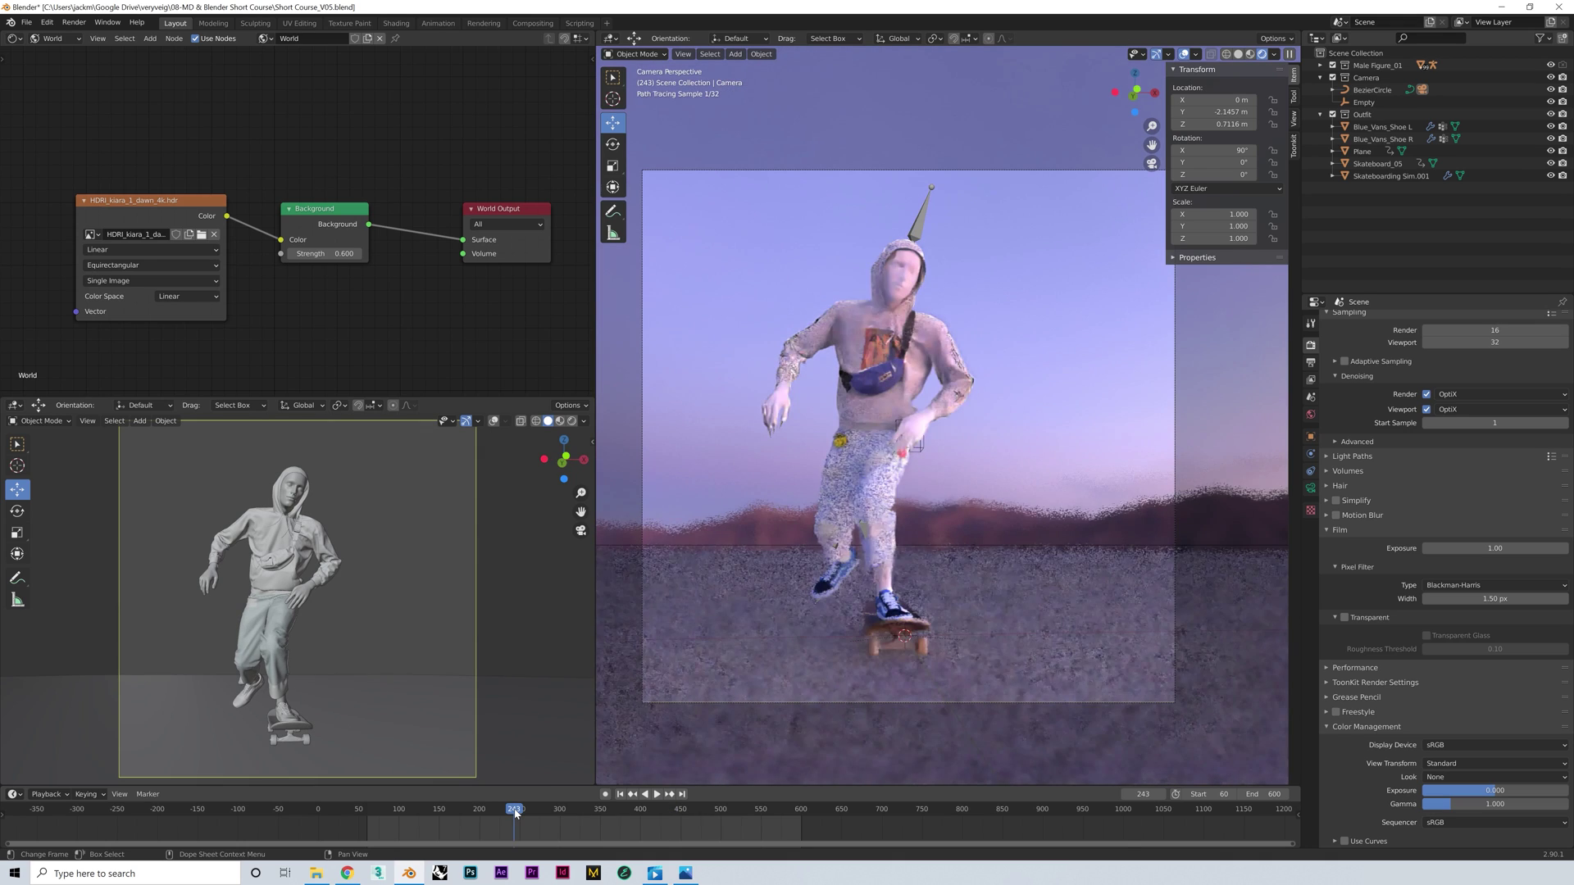
pyautogui.press('space')
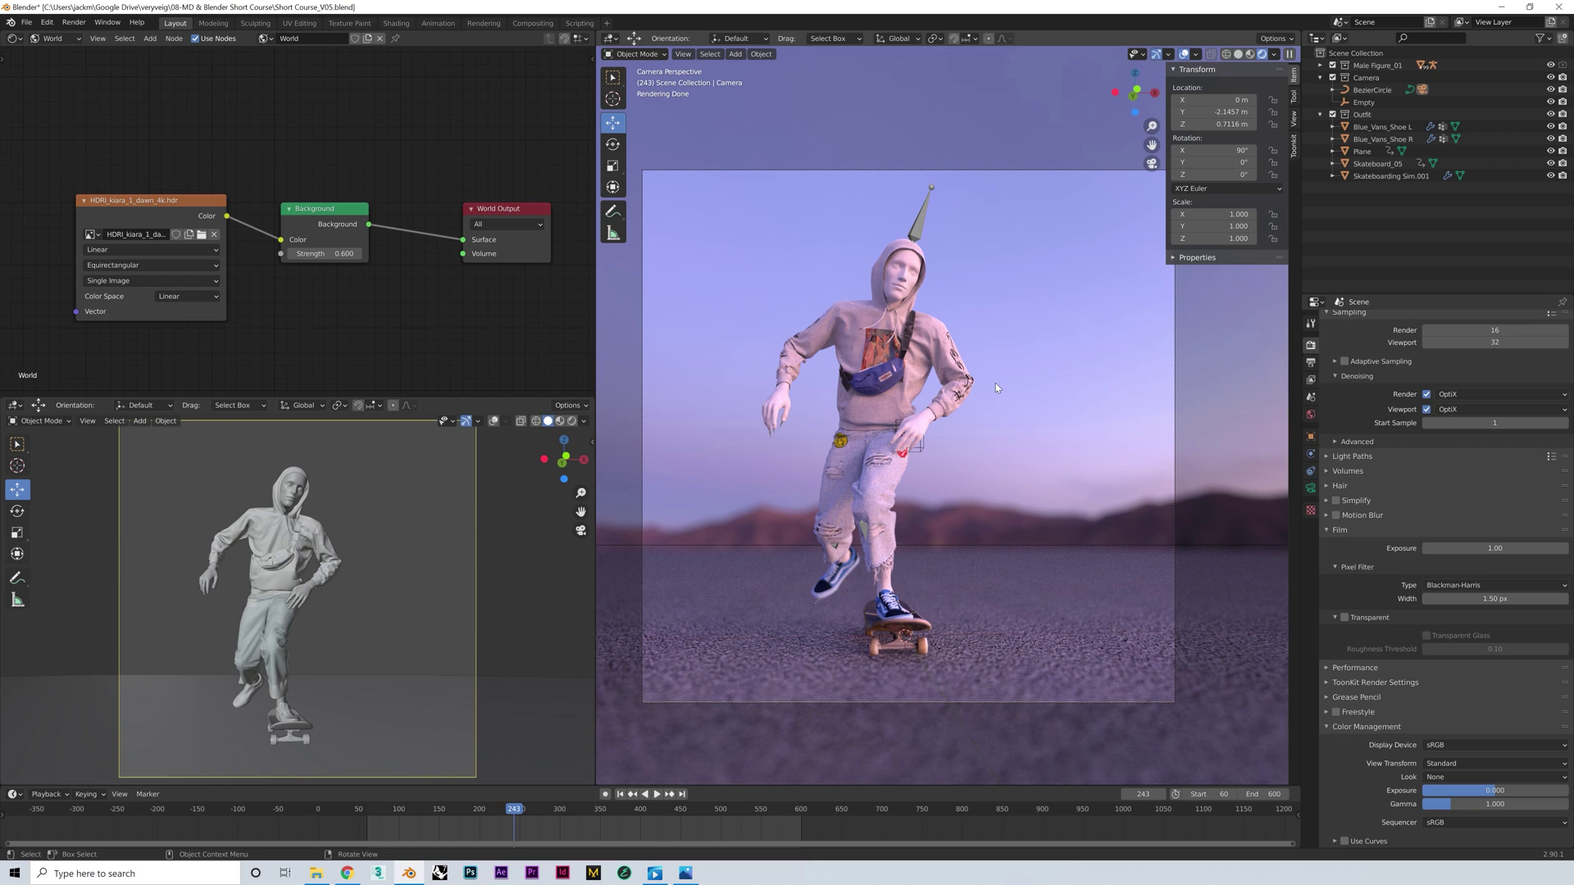
# Create a new material for the male figure in the object shader editor and name it Avatar
pyautogui.click(926, 420)
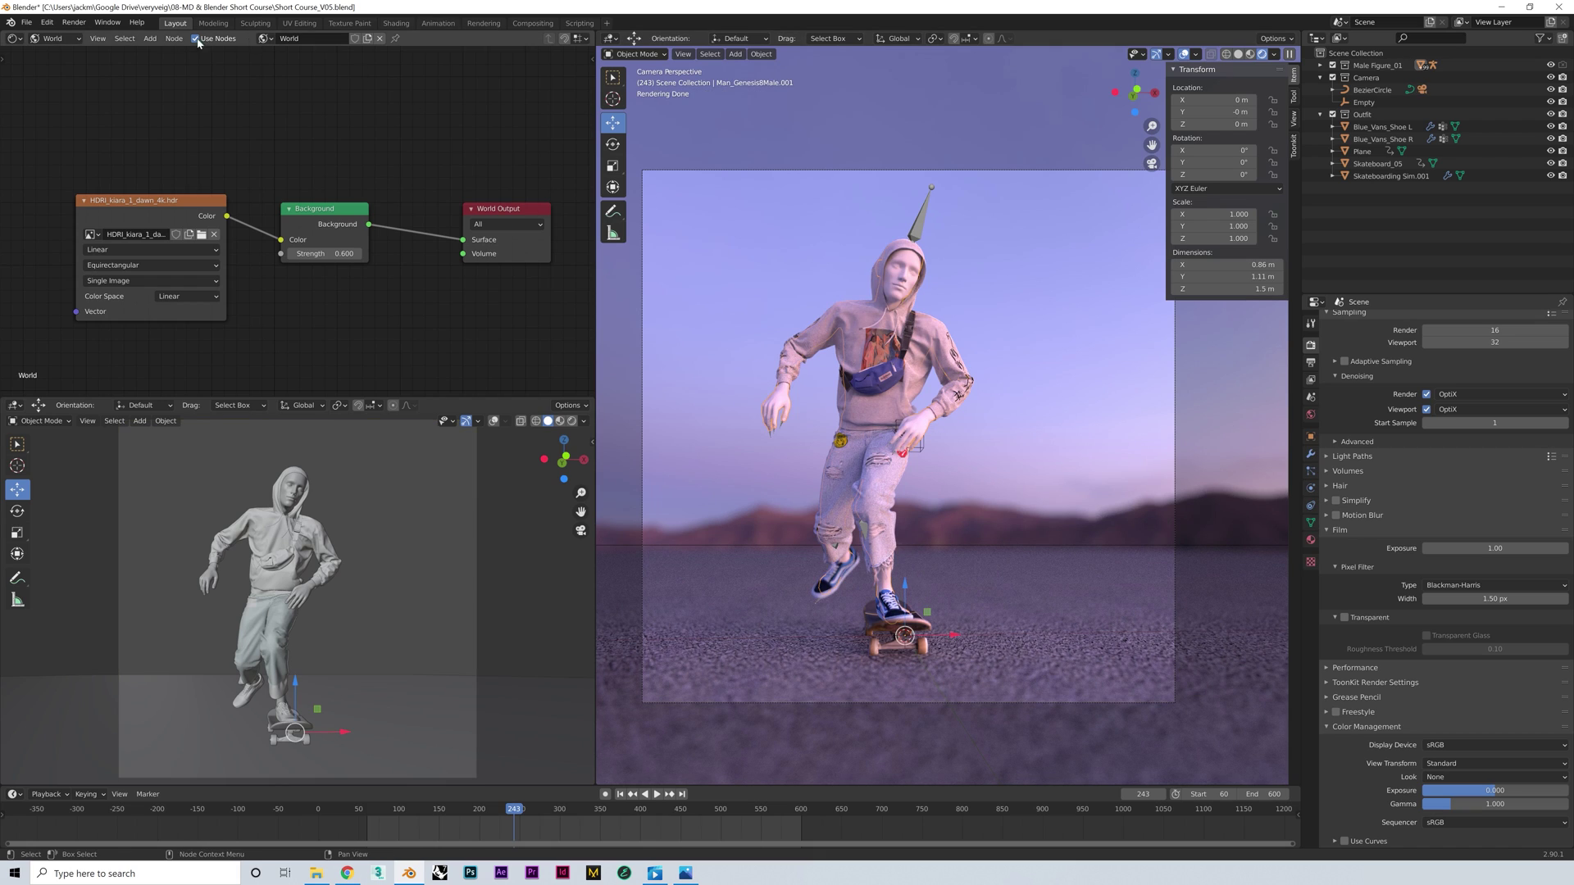
pyautogui.click(55, 39)
pyautogui.click(51, 55)
pyautogui.click(324, 38)
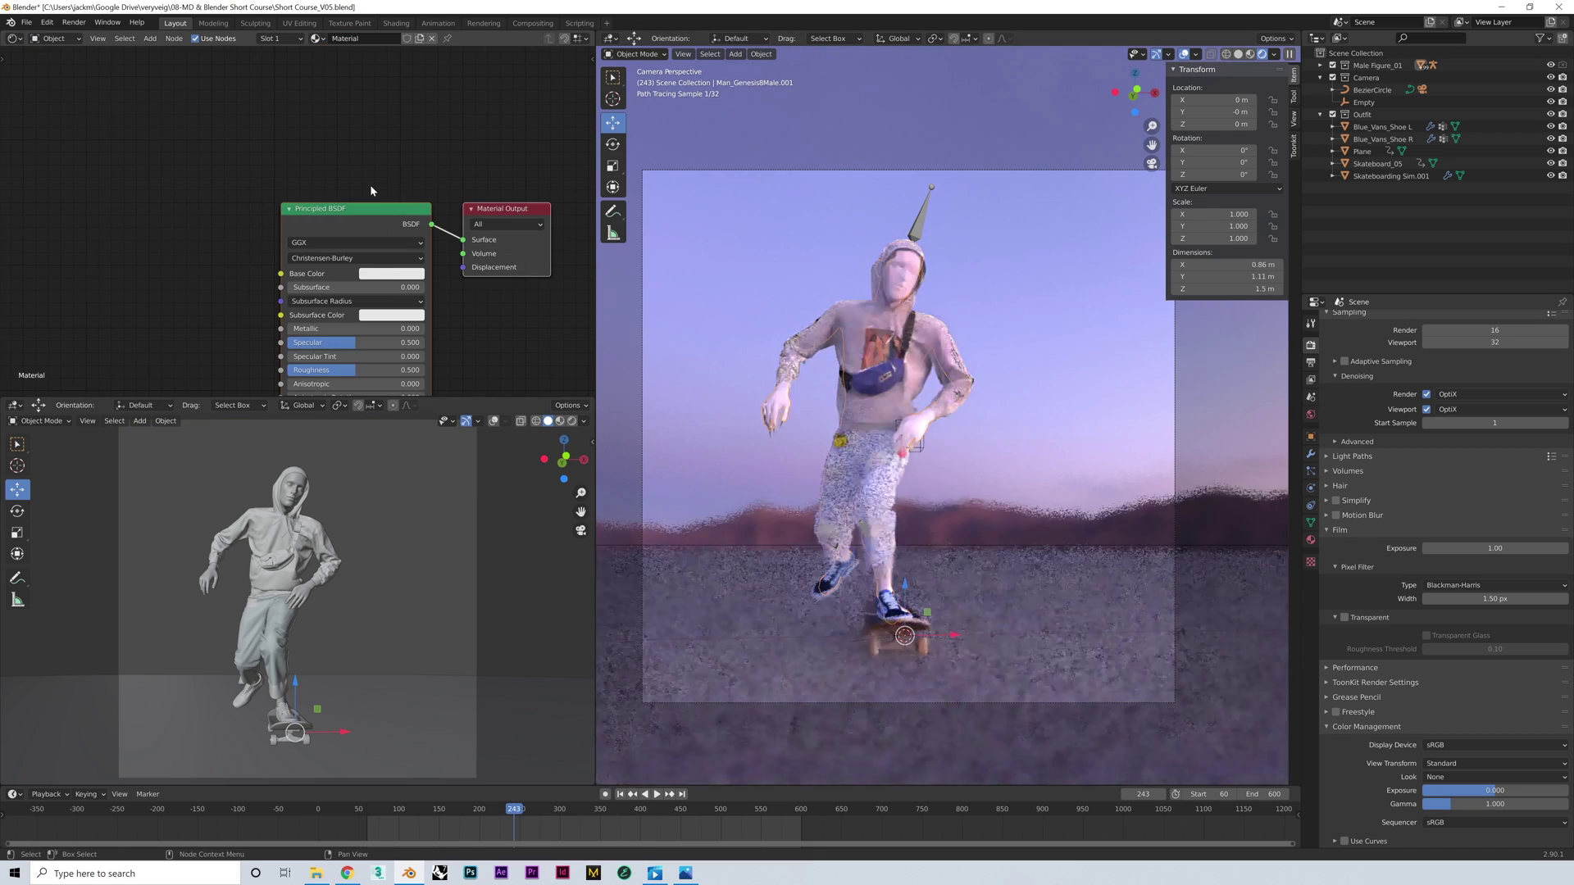
pyautogui.doubleClick(370, 40)
pyautogui.write('Avatar')
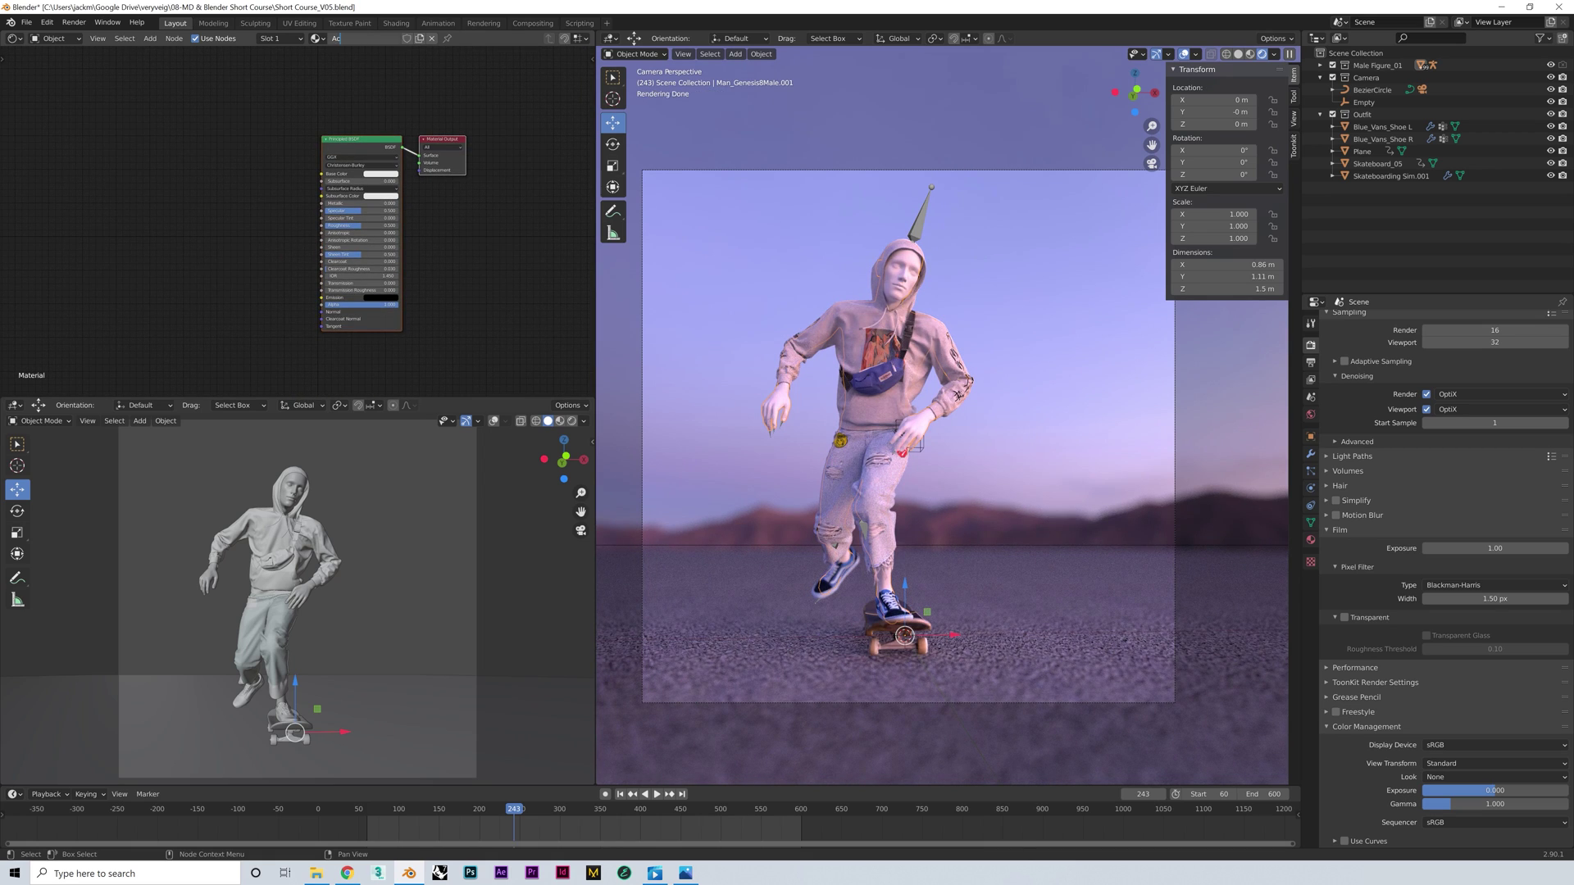
pyautogui.press('Return')
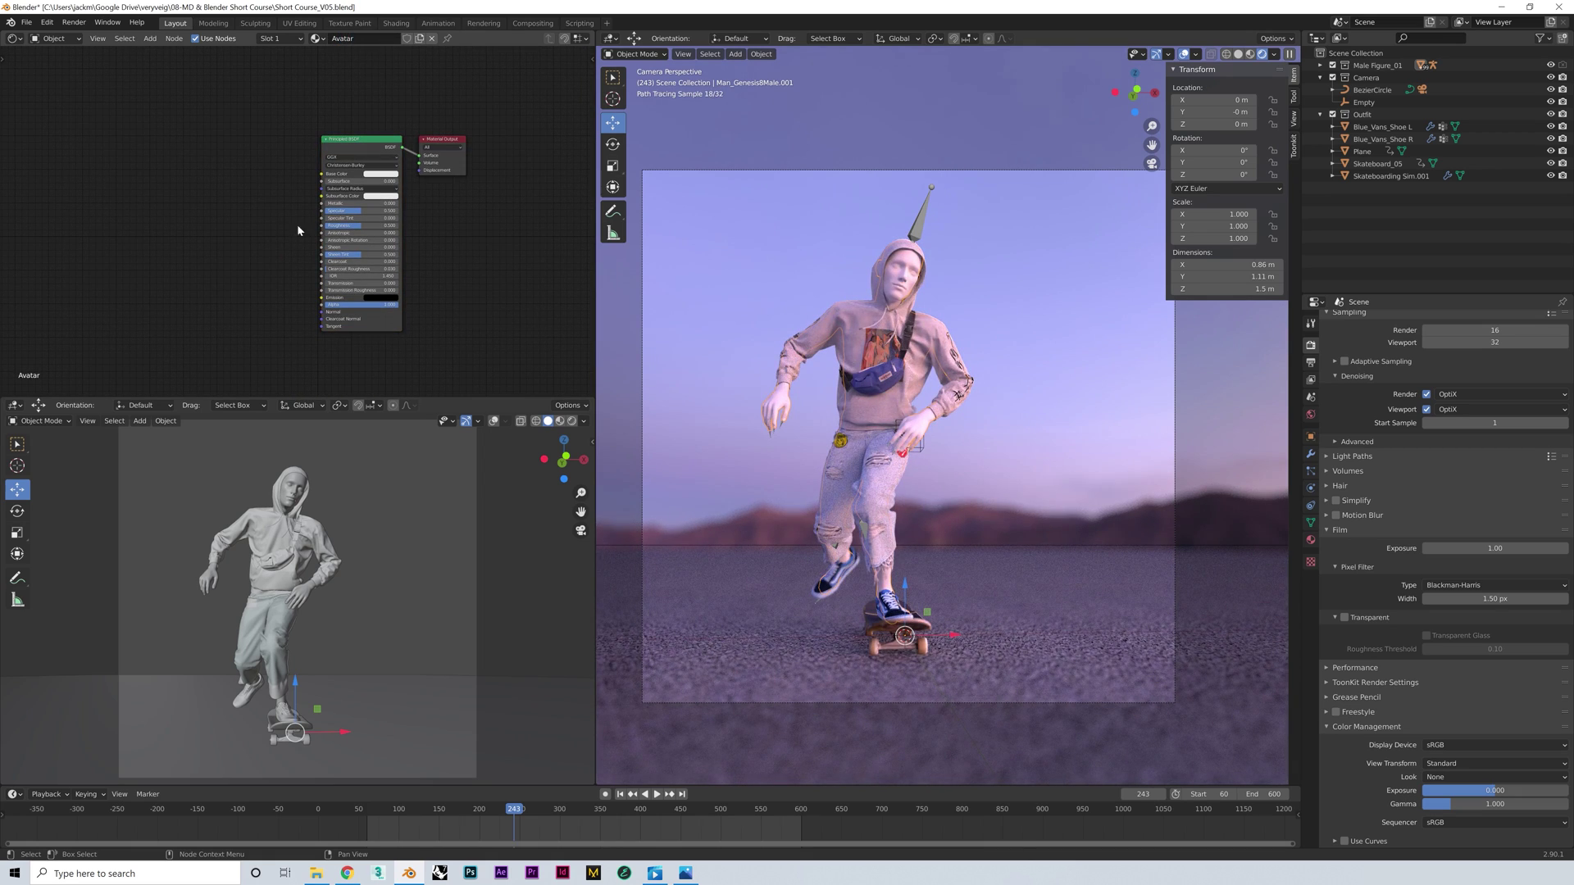
# Set the Avatar material's Transmission to 1 and its Roughness to about 0.379
pyautogui.scroll(3, 328, 238)
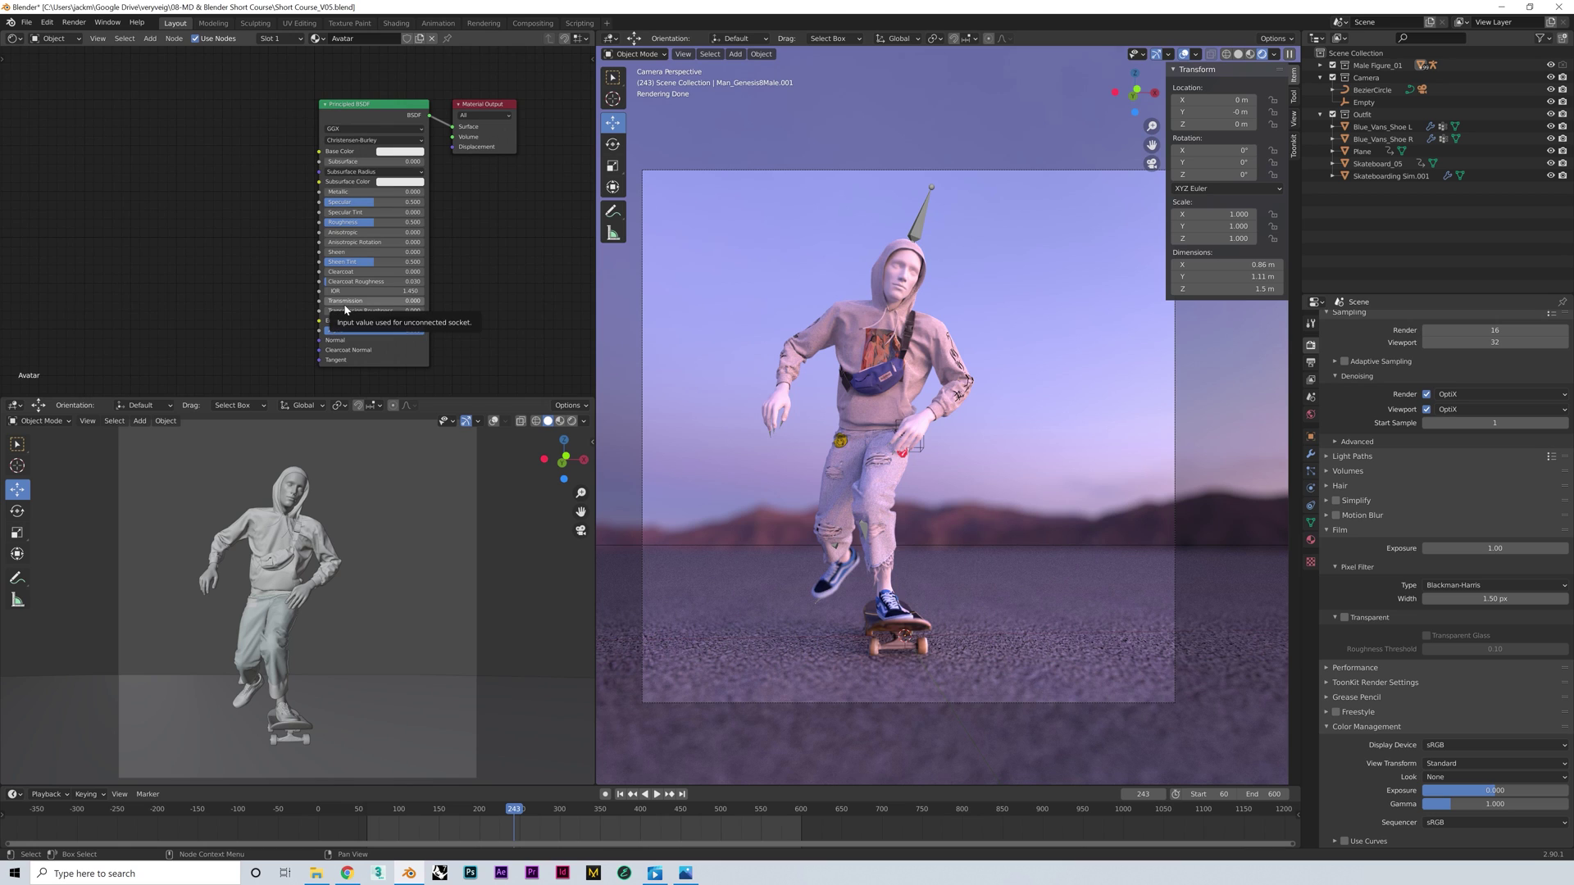
pyautogui.moveTo(345, 309); pyautogui.dragTo(426, 307)
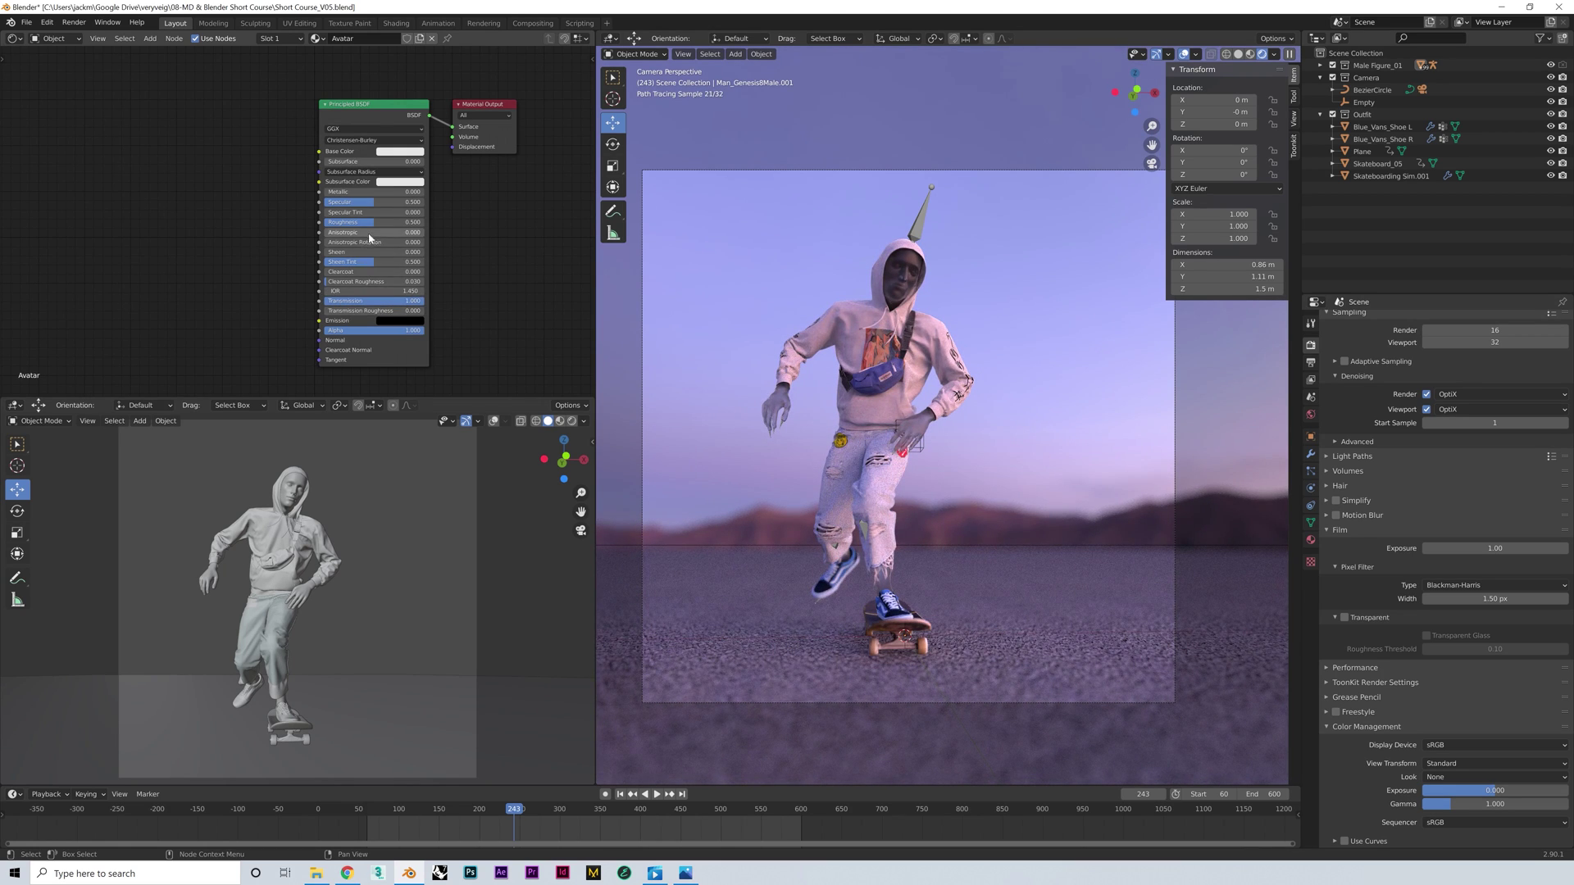
pyautogui.moveTo(376, 228); pyautogui.dragTo(378, 310)
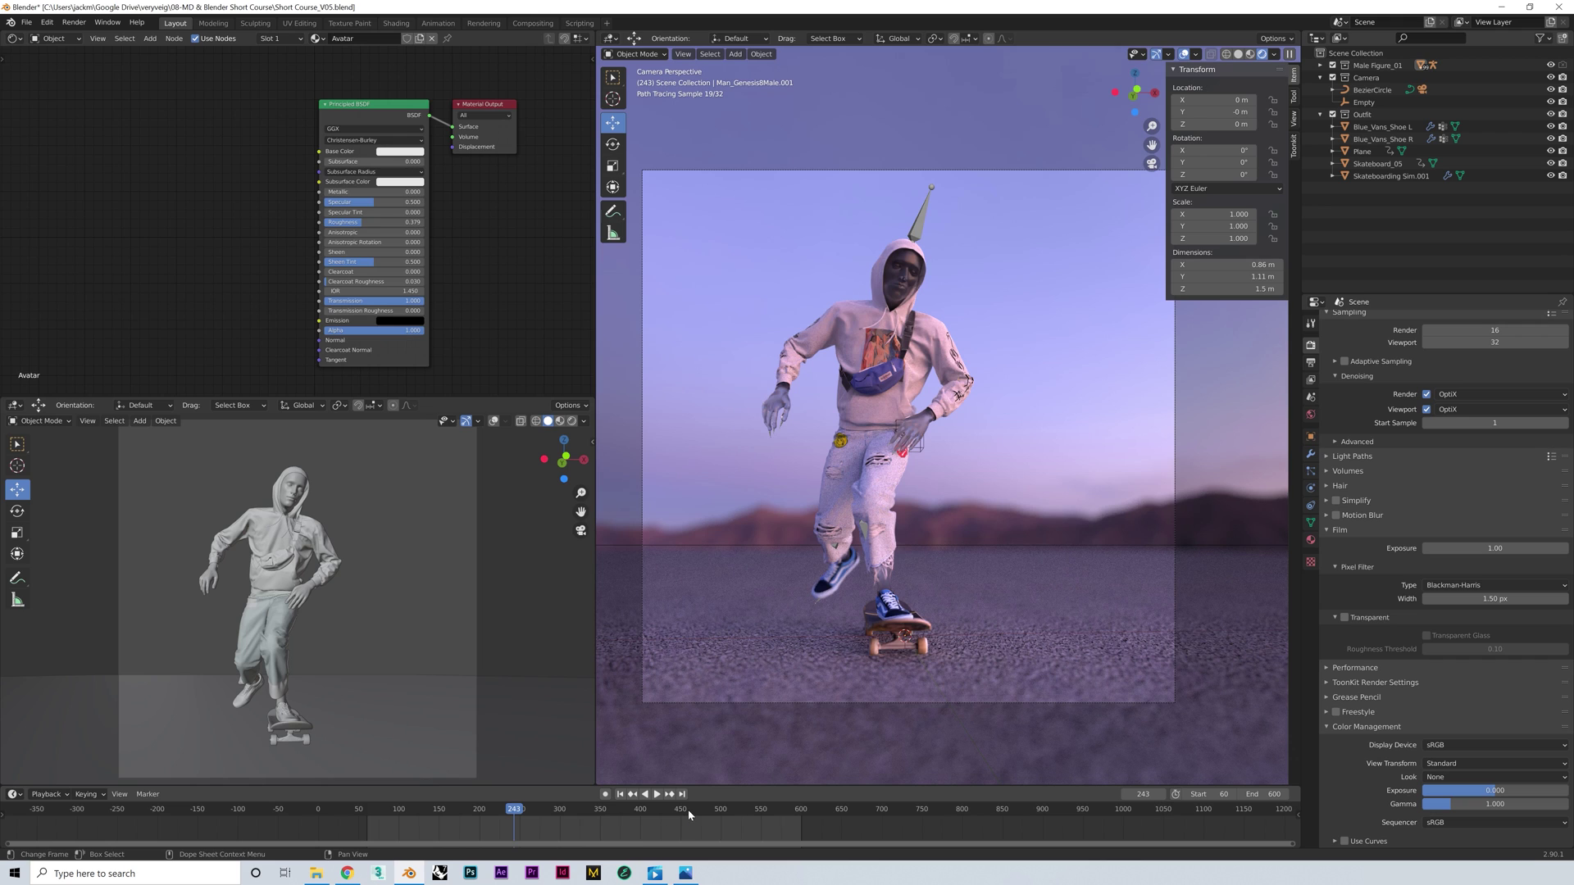
# Hide the viewport overlays and inspect the figure's Avatar material up close at frame 157
pyautogui.press('Down')
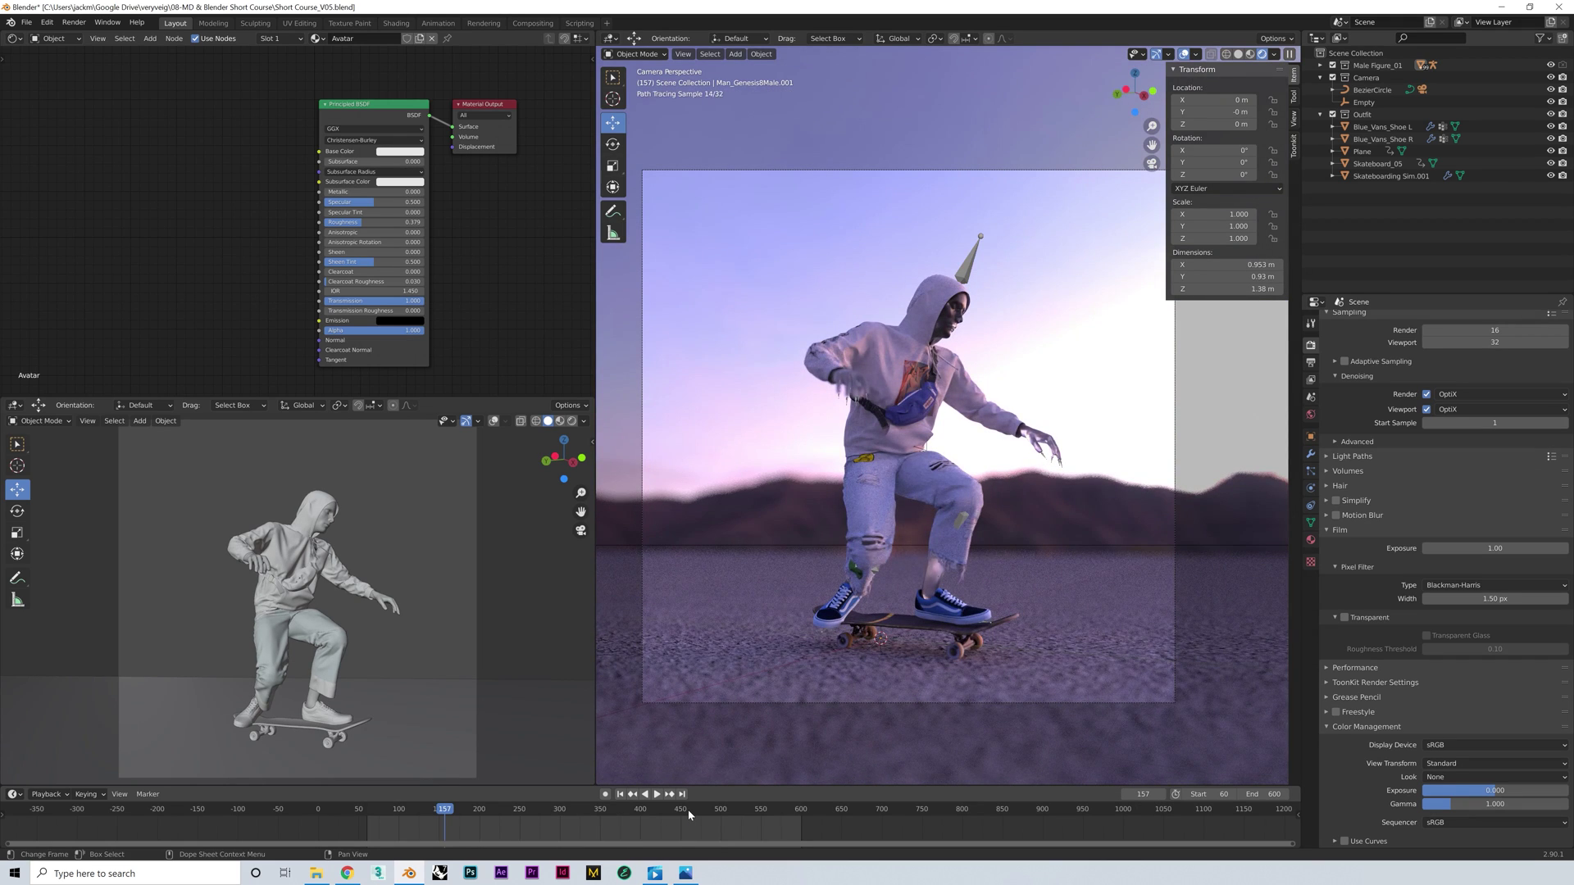
pyautogui.click(1184, 54)
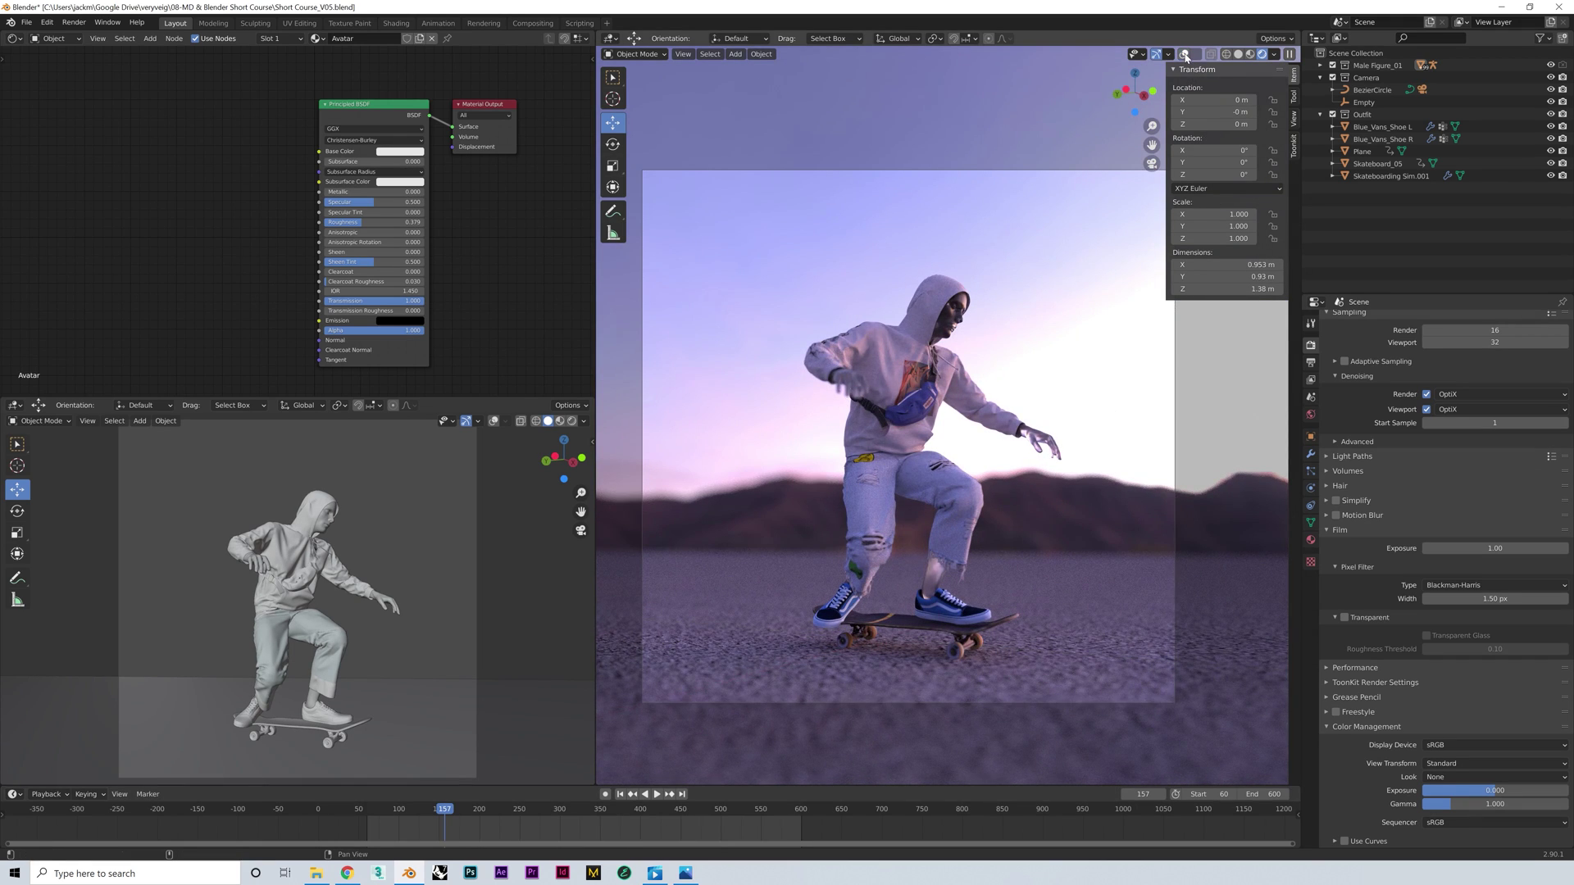
pyautogui.scroll(4, 1038, 492)
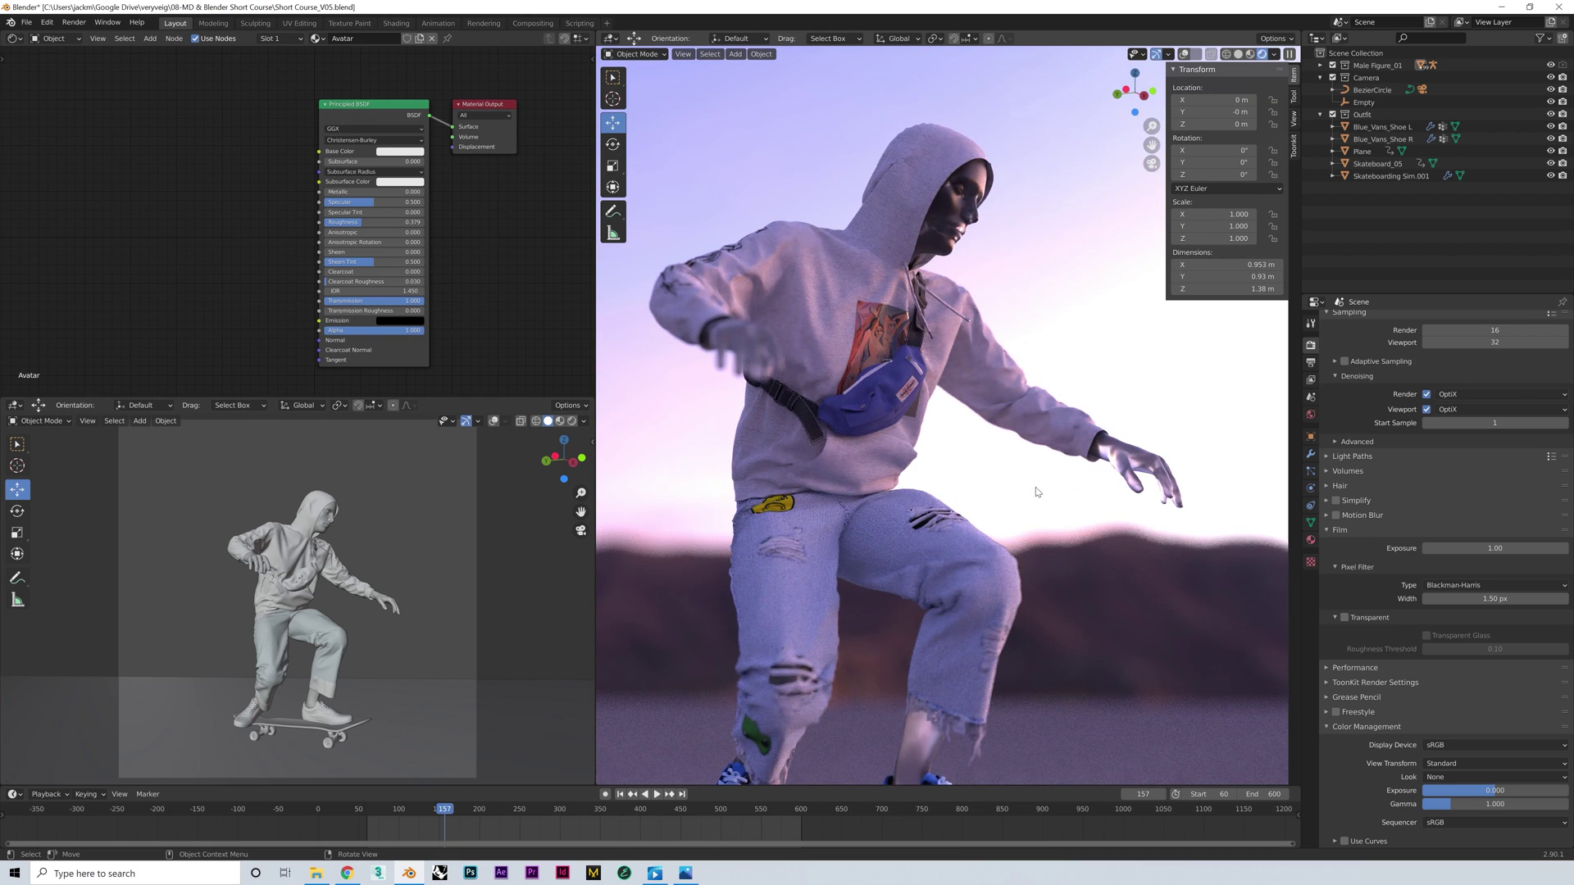
# Compare the rendered skateboarder with the male figure hidden and shown, and check the animation around frame 438
pyautogui.scroll(-5, 1037, 492)
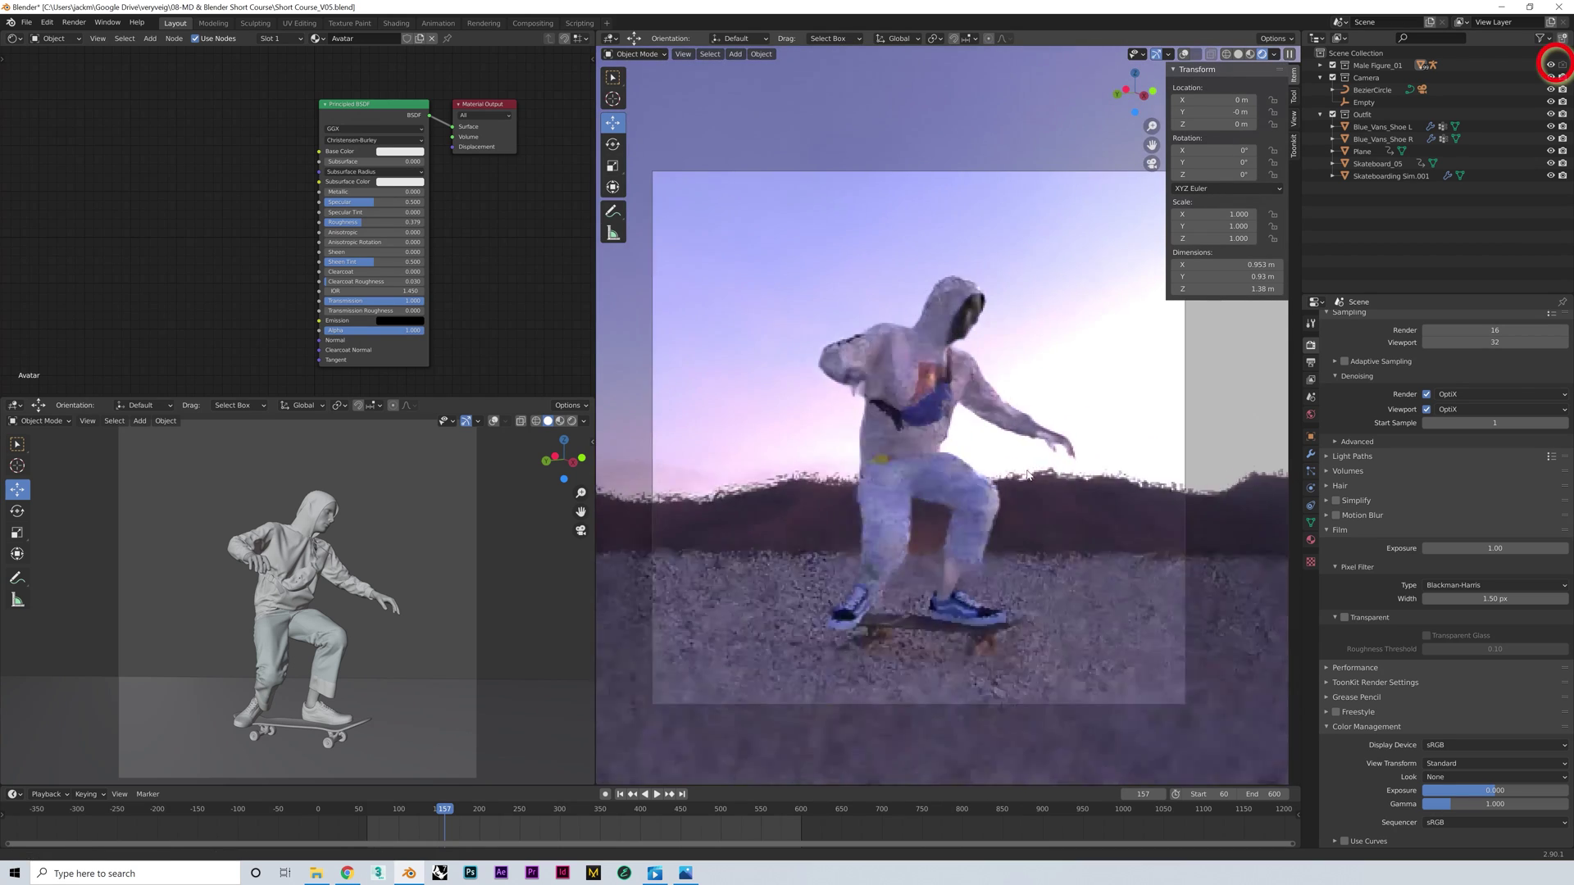
pyautogui.click(1551, 66)
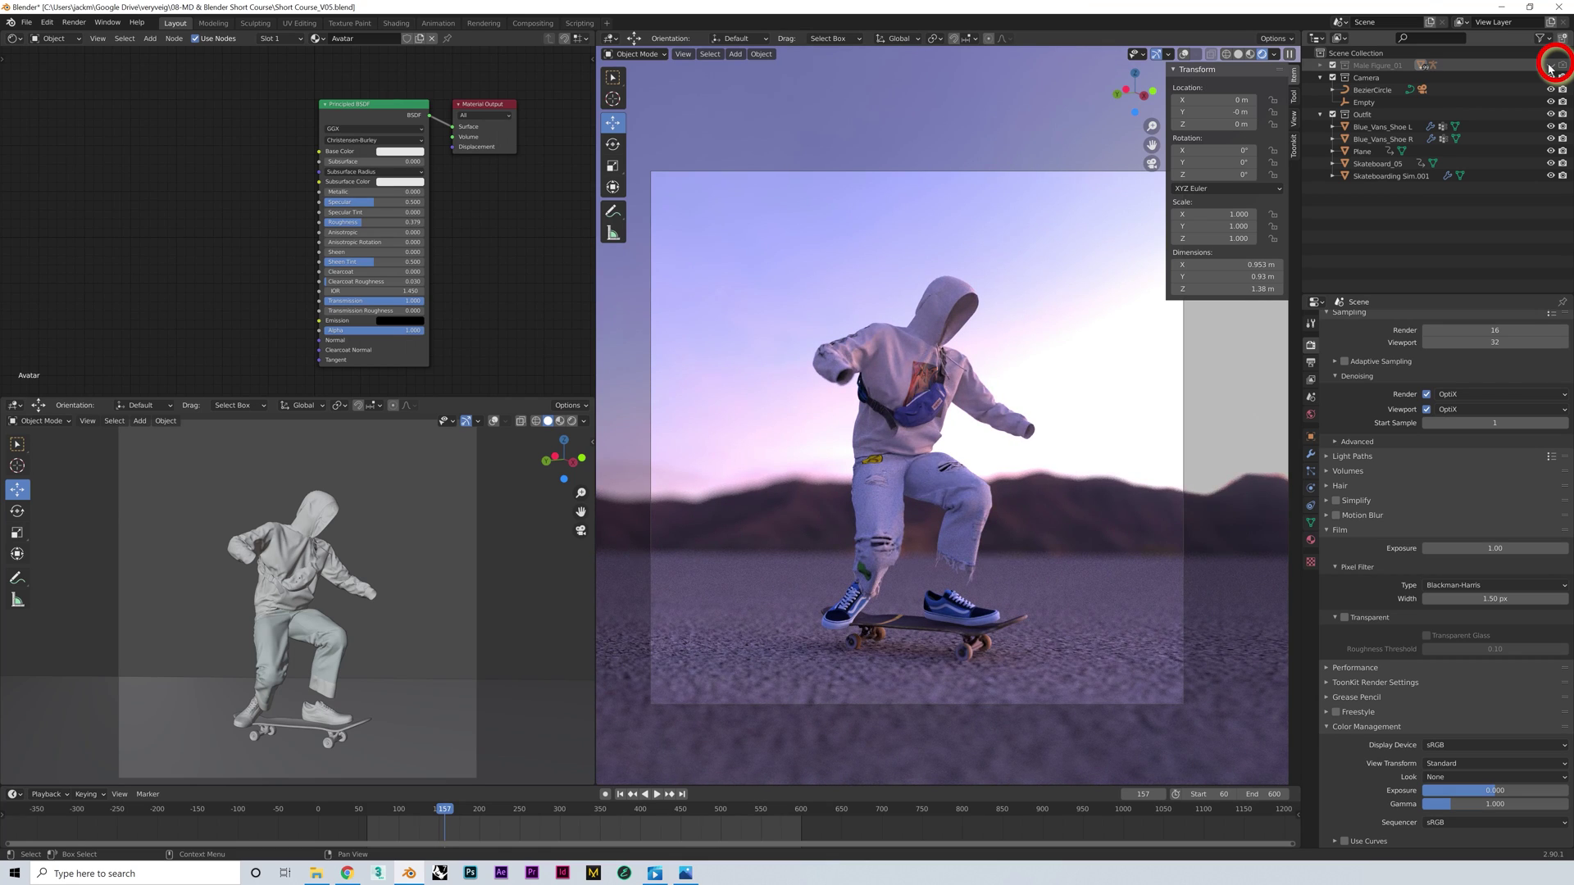
pyautogui.click(1550, 66)
pyautogui.click(671, 810)
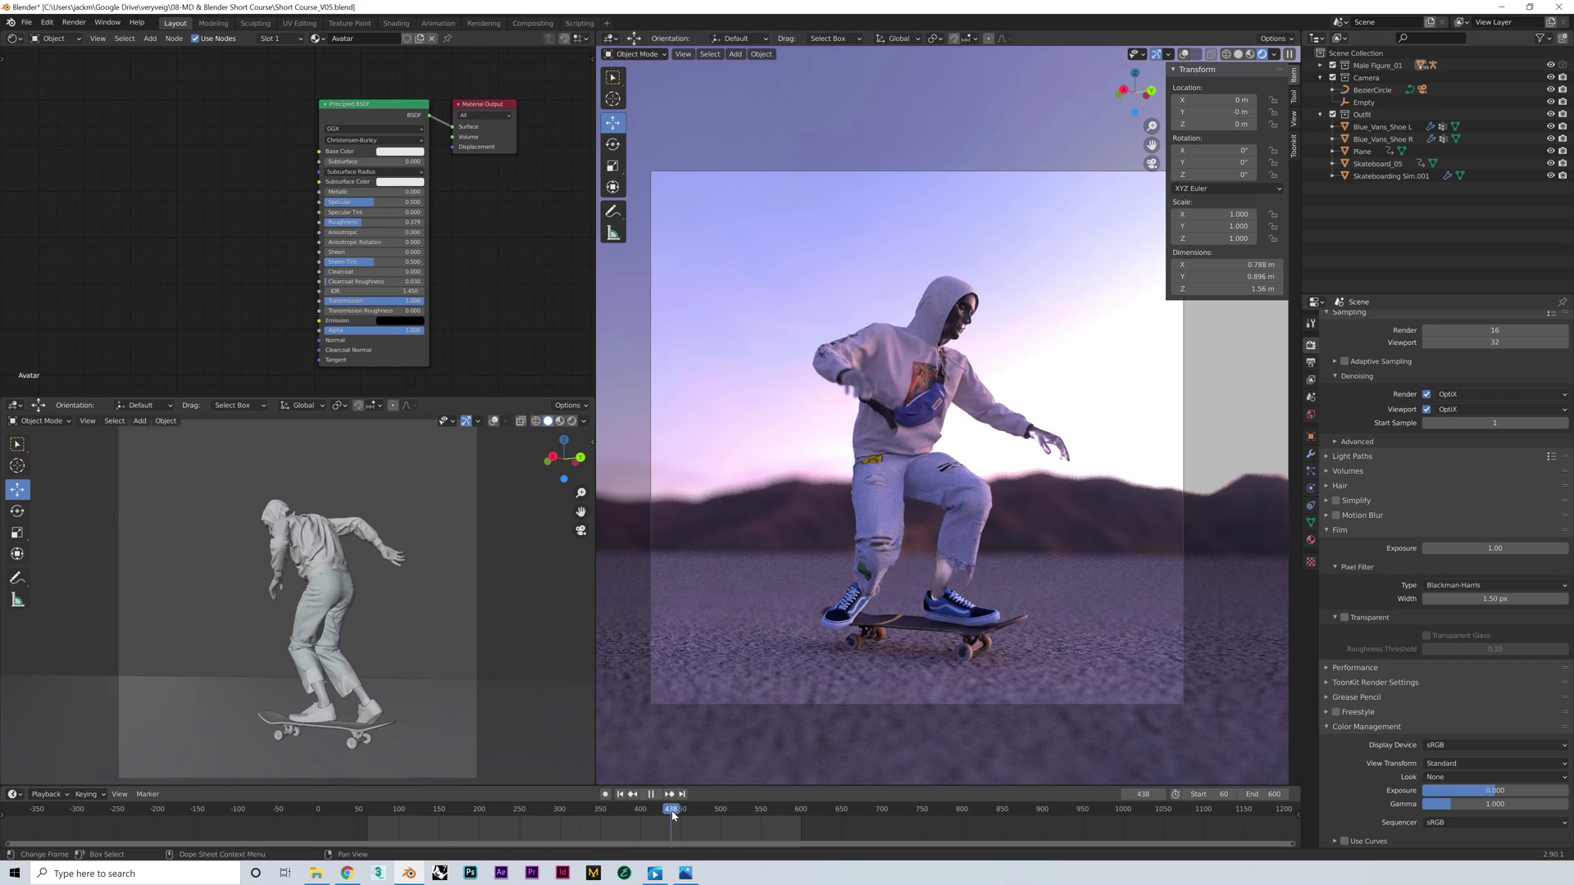
pyautogui.press('Escape')
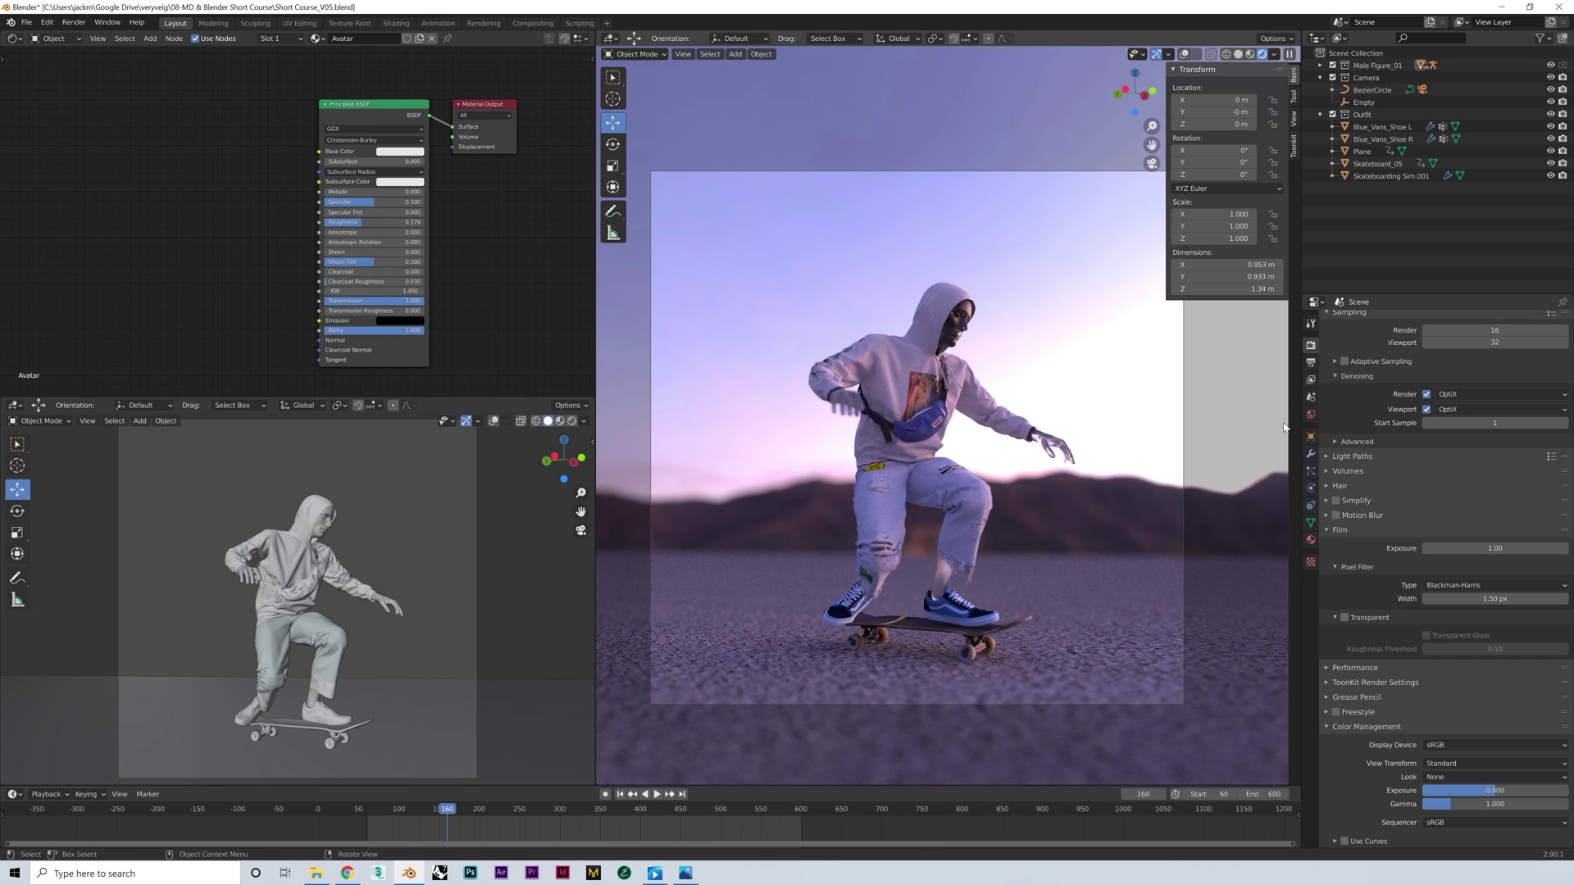
# Set the render output file name to 210610_Render in the _OUTPUT folder
pyautogui.click(1310, 362)
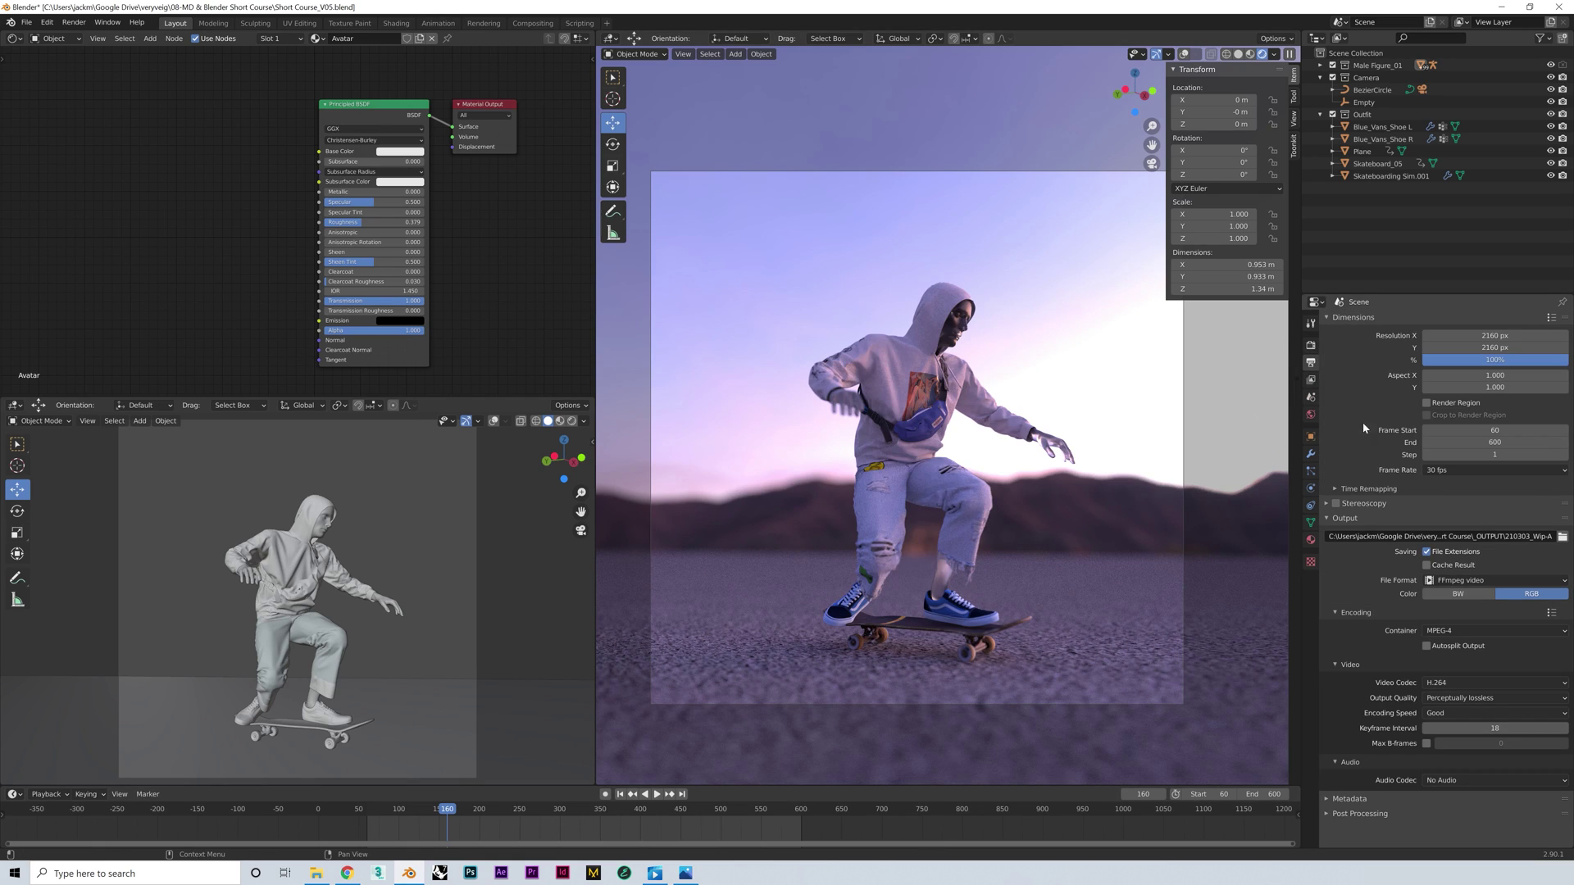
pyautogui.click(1563, 537)
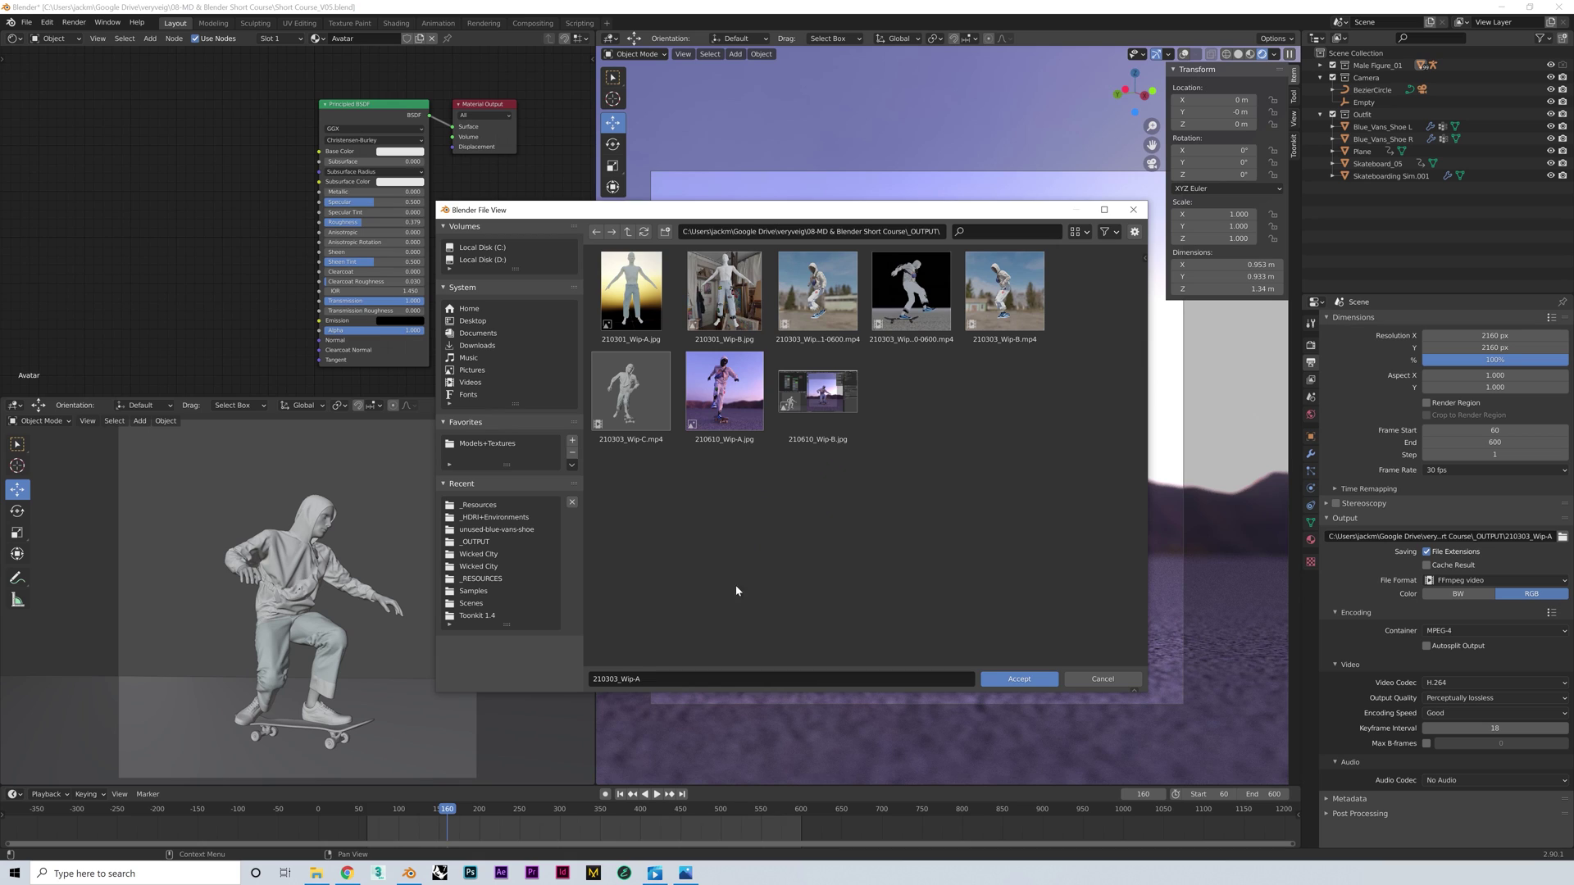
pyautogui.click(710, 675)
pyautogui.write('210610_R')
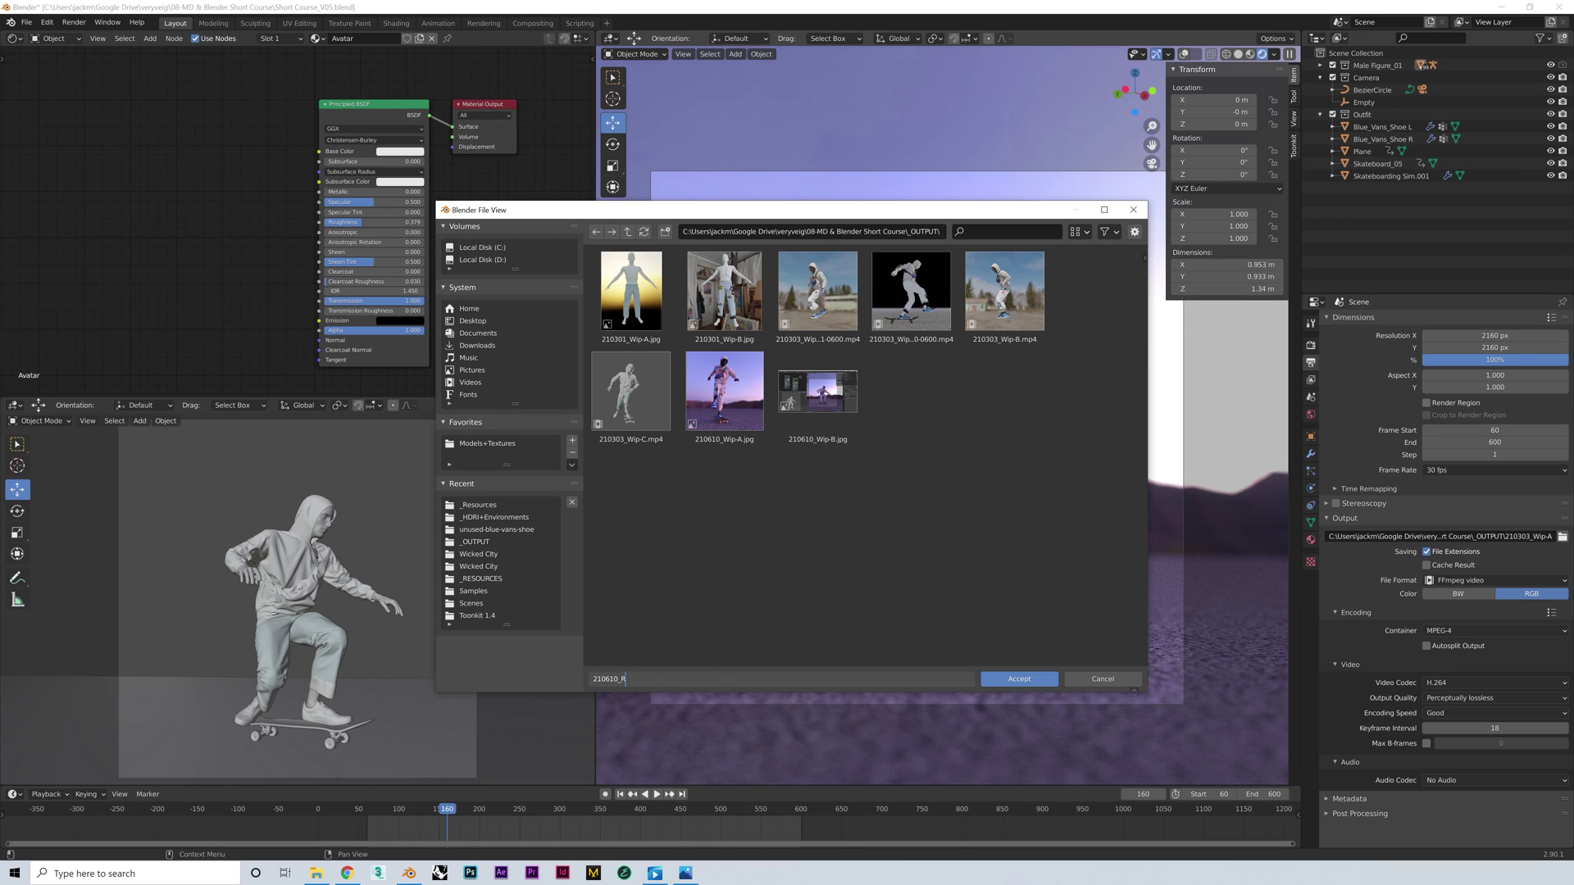
pyautogui.write('ender')
pyautogui.press('Return')
pyautogui.click(1019, 679)
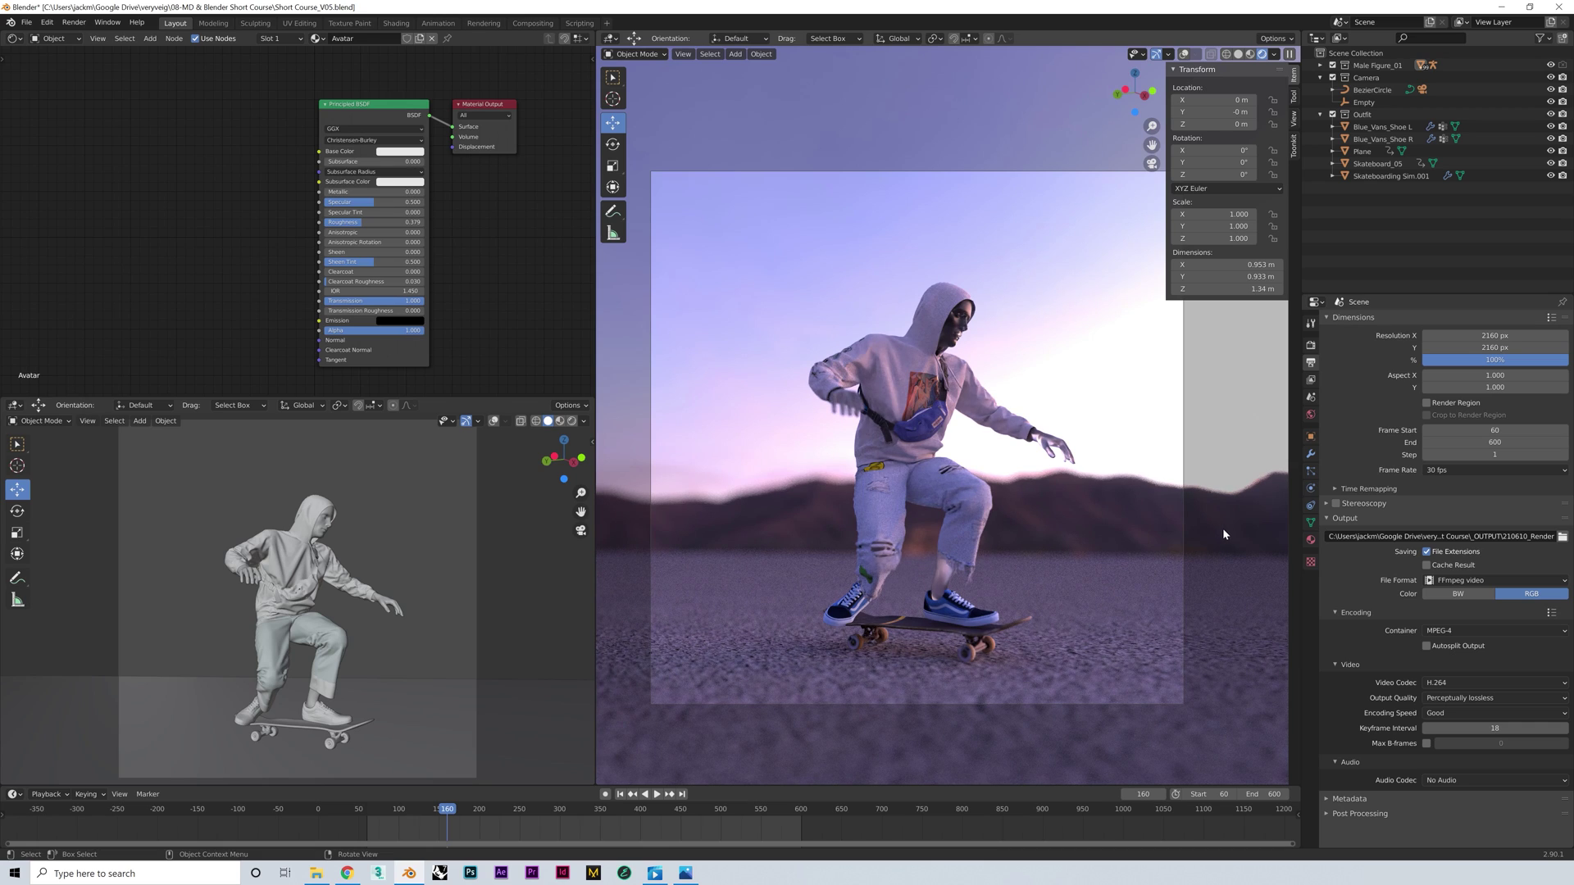
# Configure the output as FFmpeg video with an MPEG-4 container and Perceptually lossless output quality
pyautogui.click(1492, 581)
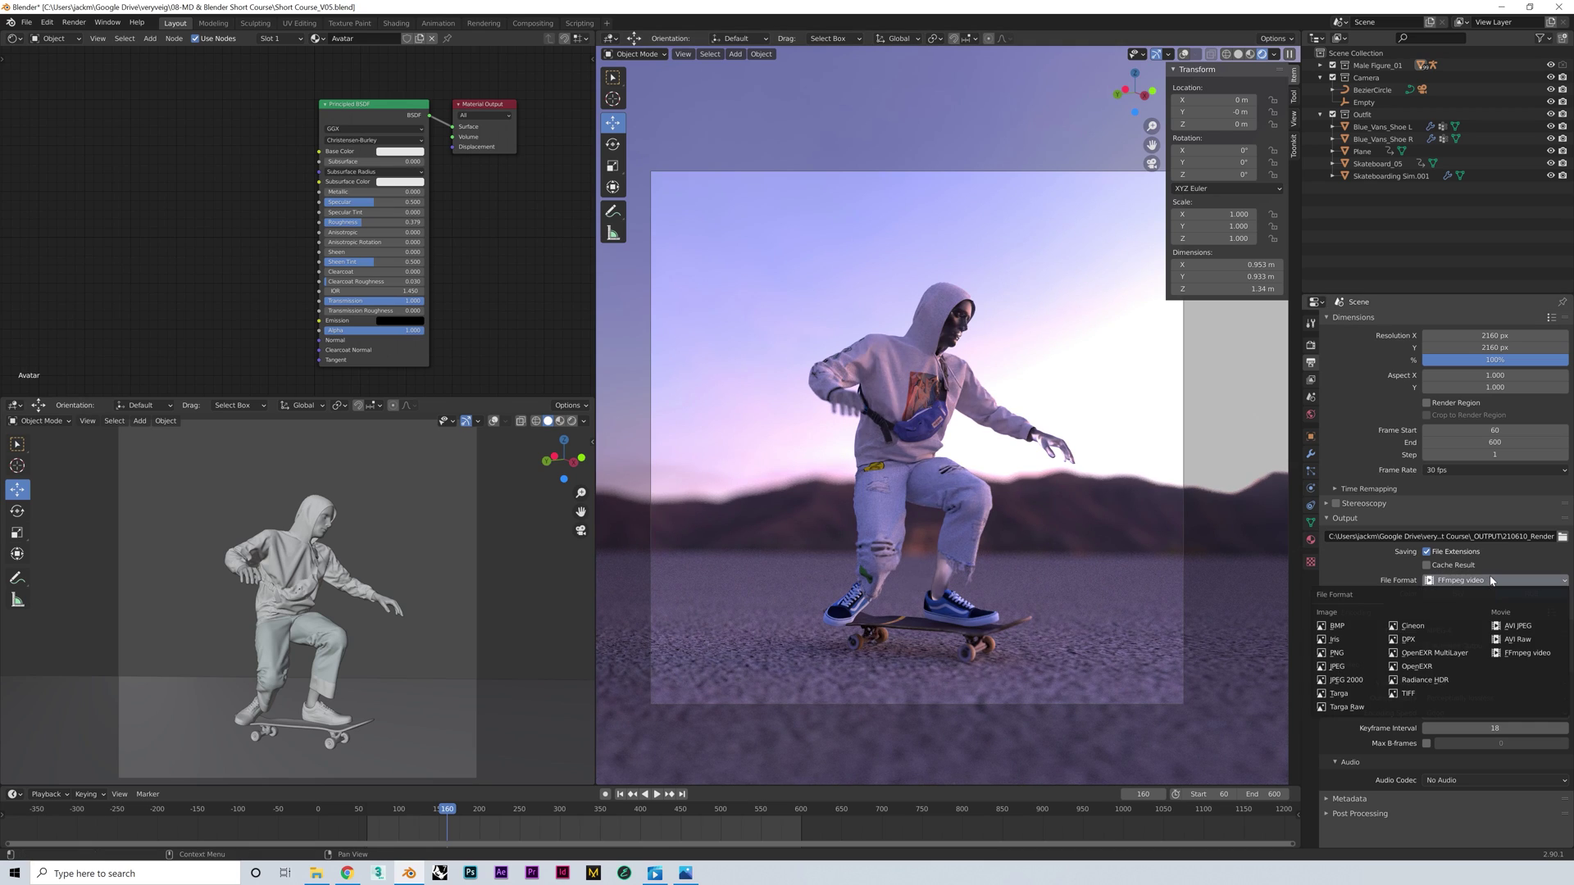
pyautogui.click(1550, 654)
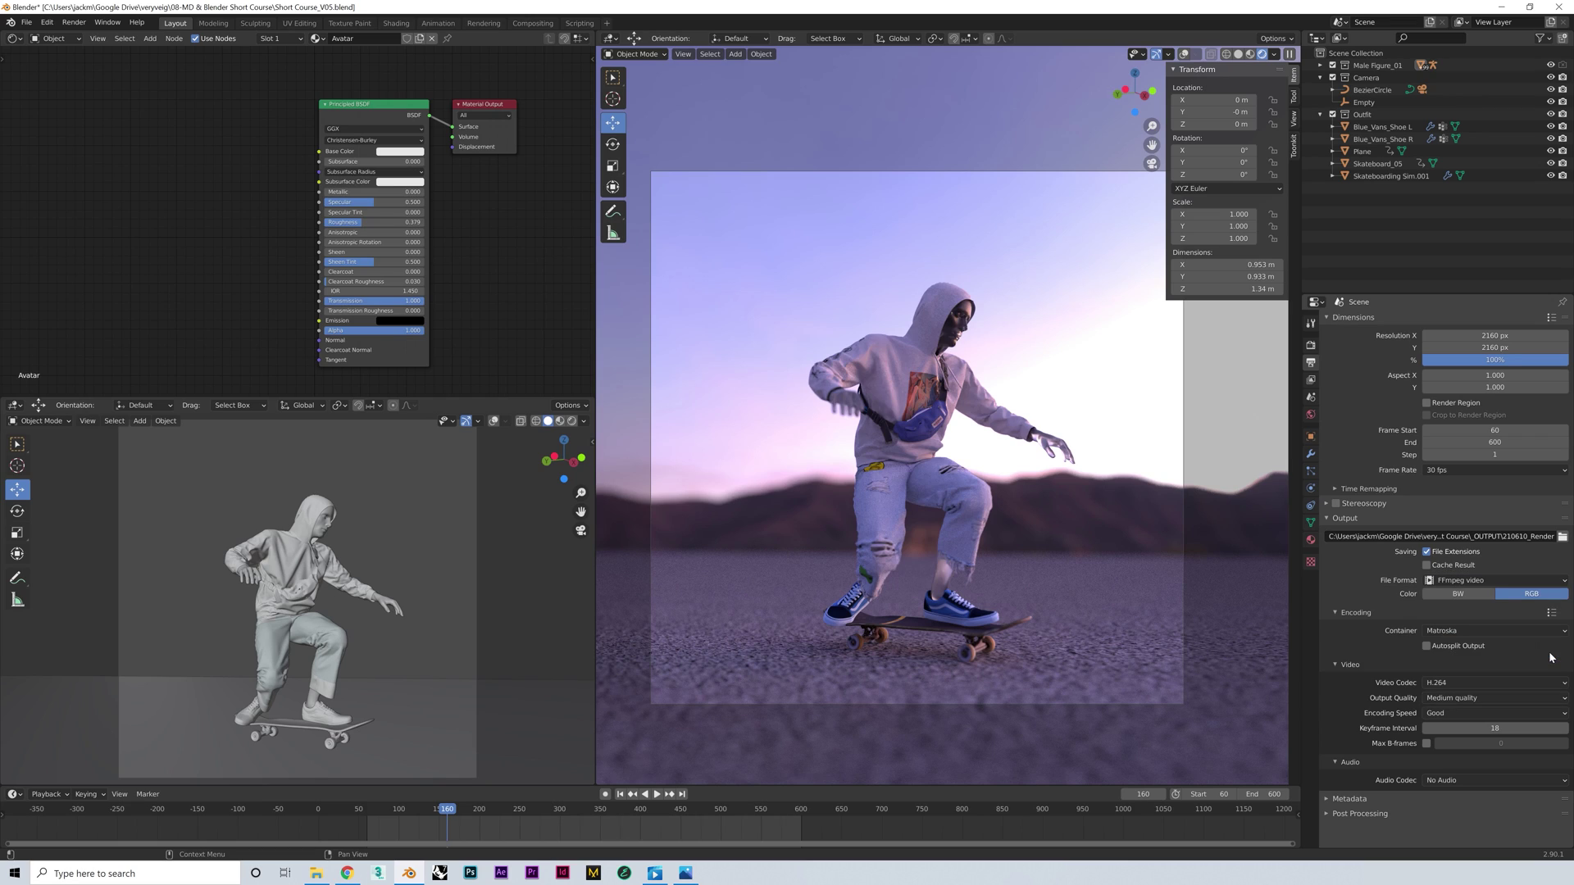
pyautogui.click(1512, 632)
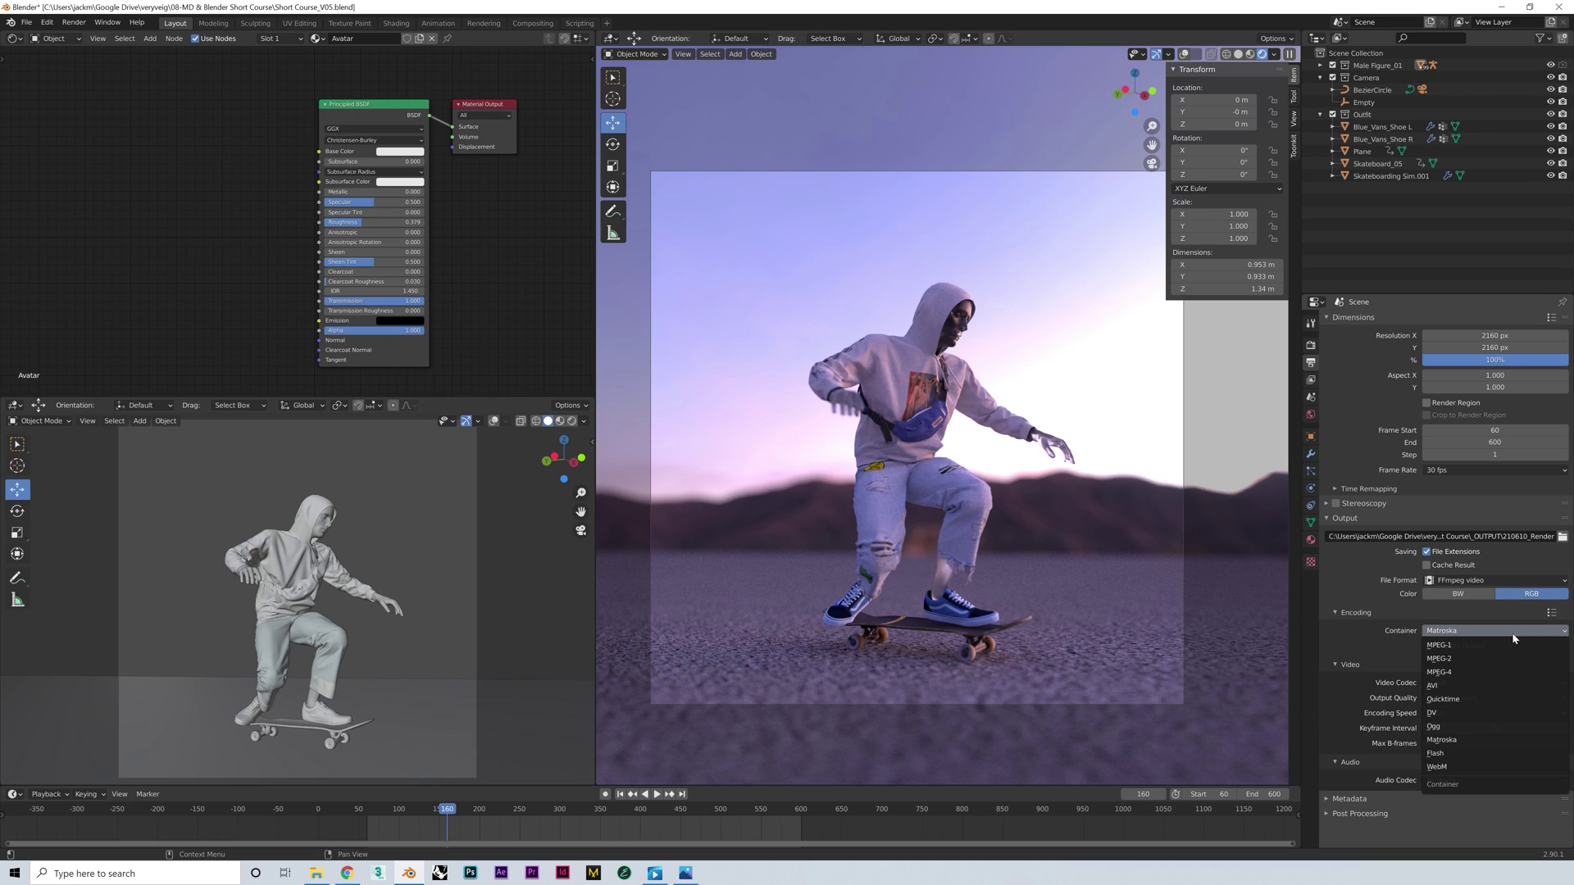
pyautogui.click(1480, 672)
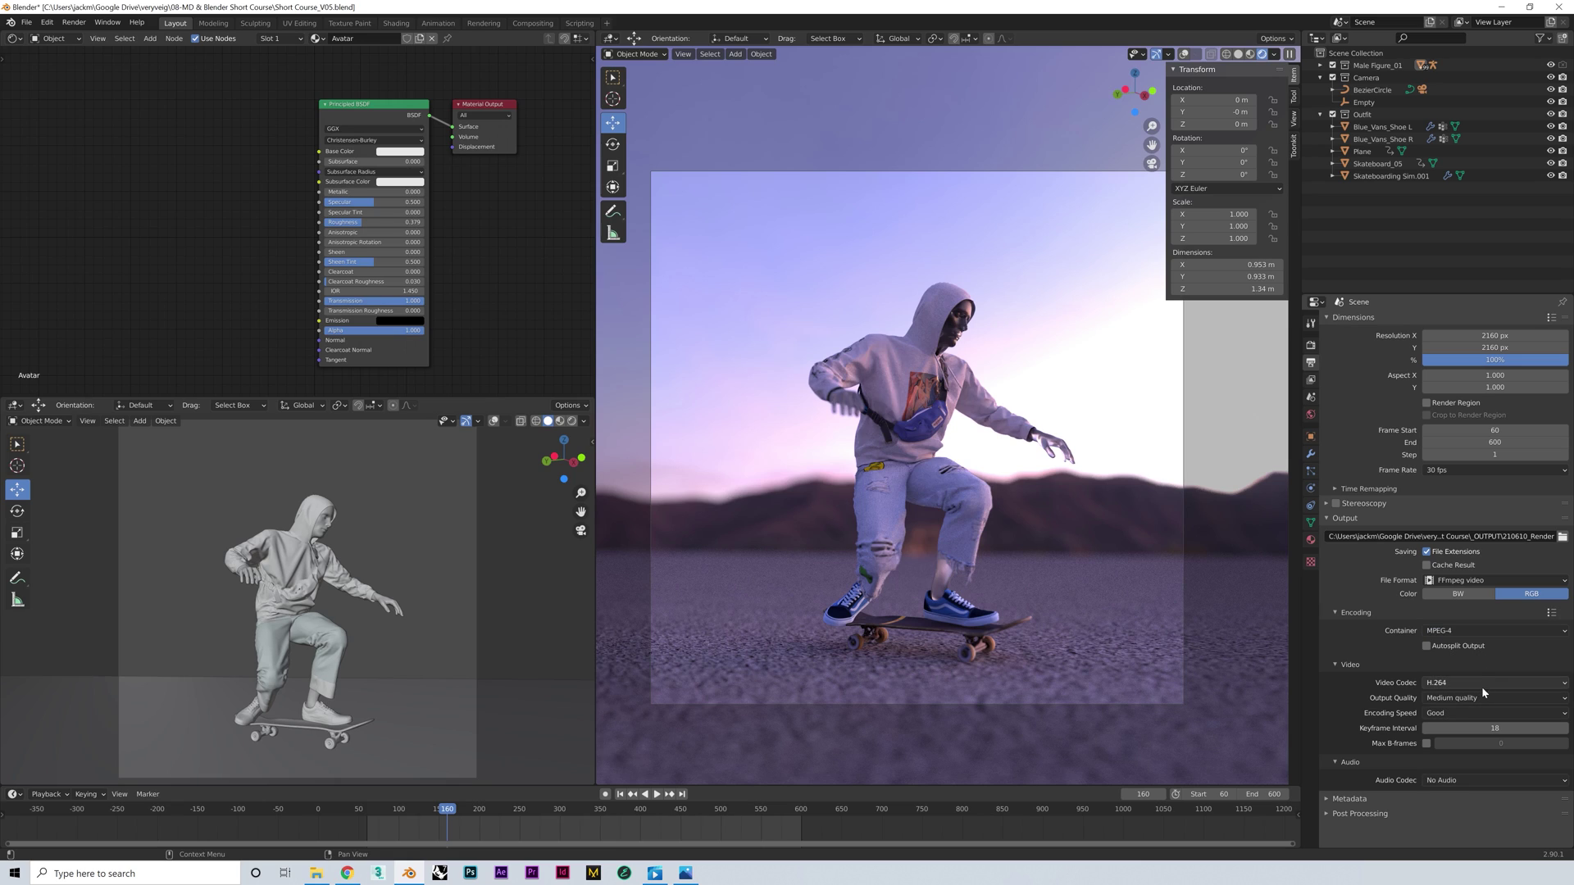
pyautogui.click(1480, 697)
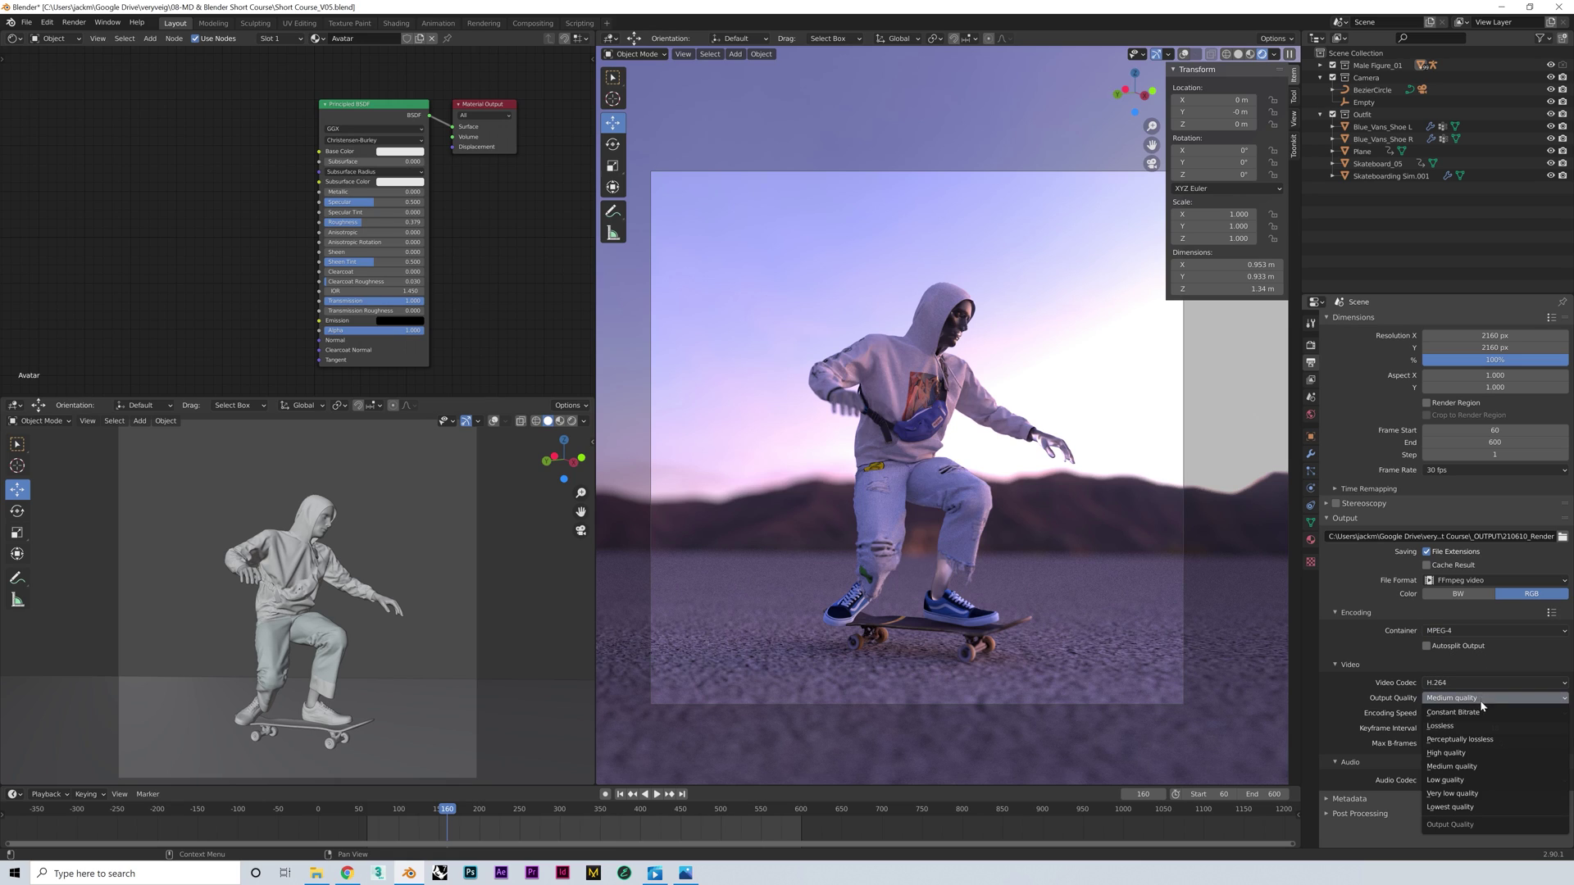
pyautogui.click(1467, 740)
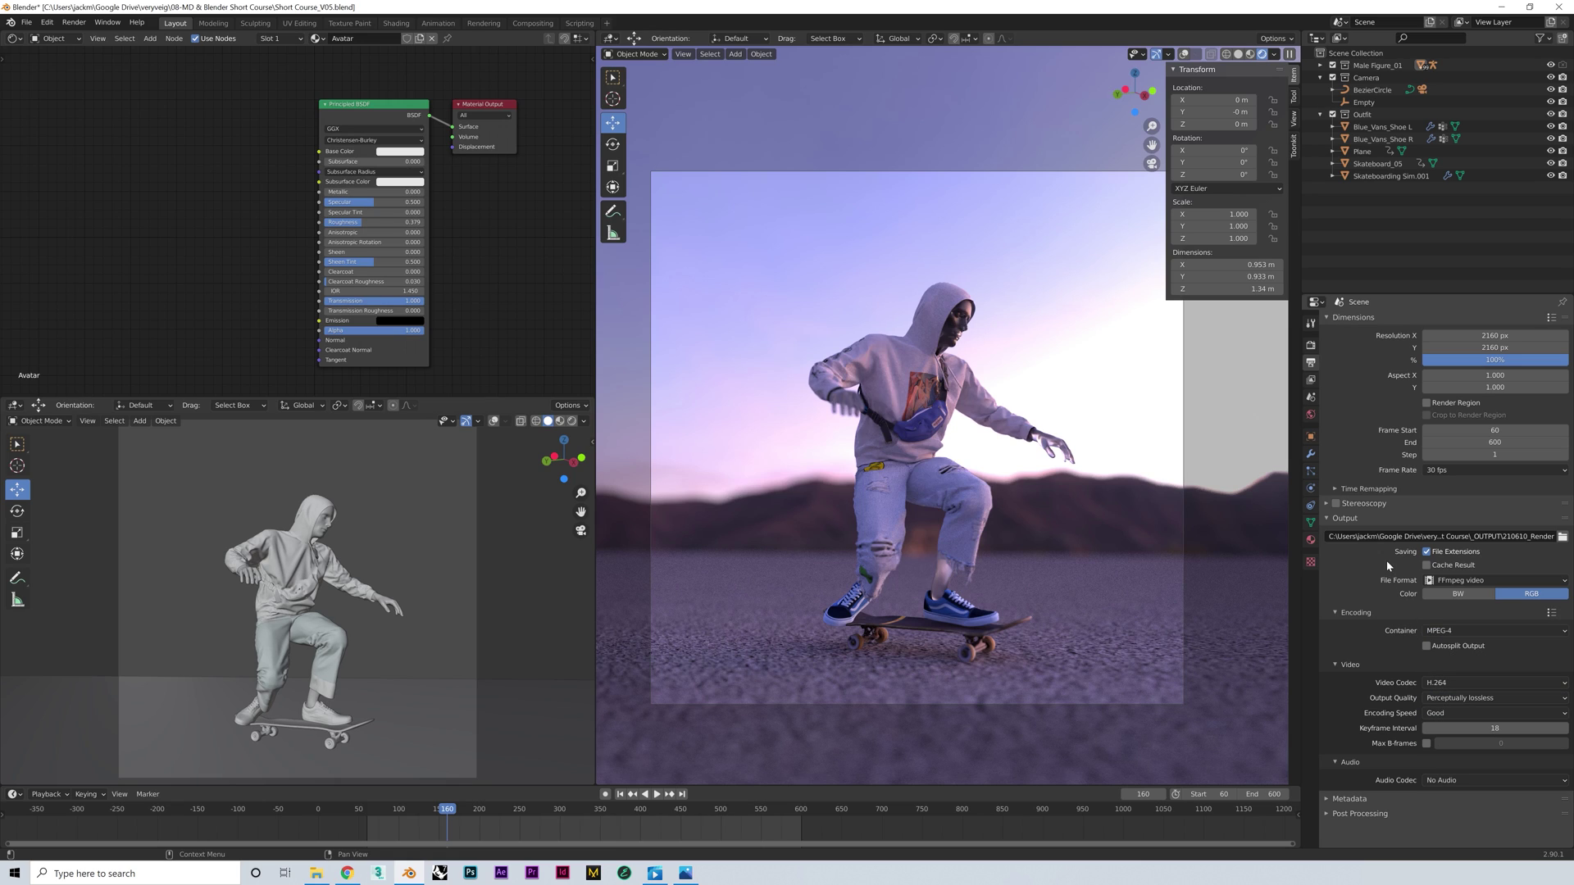
# Set the render samples to 128 and check the denoiser options for the final render
pyautogui.click(1310, 346)
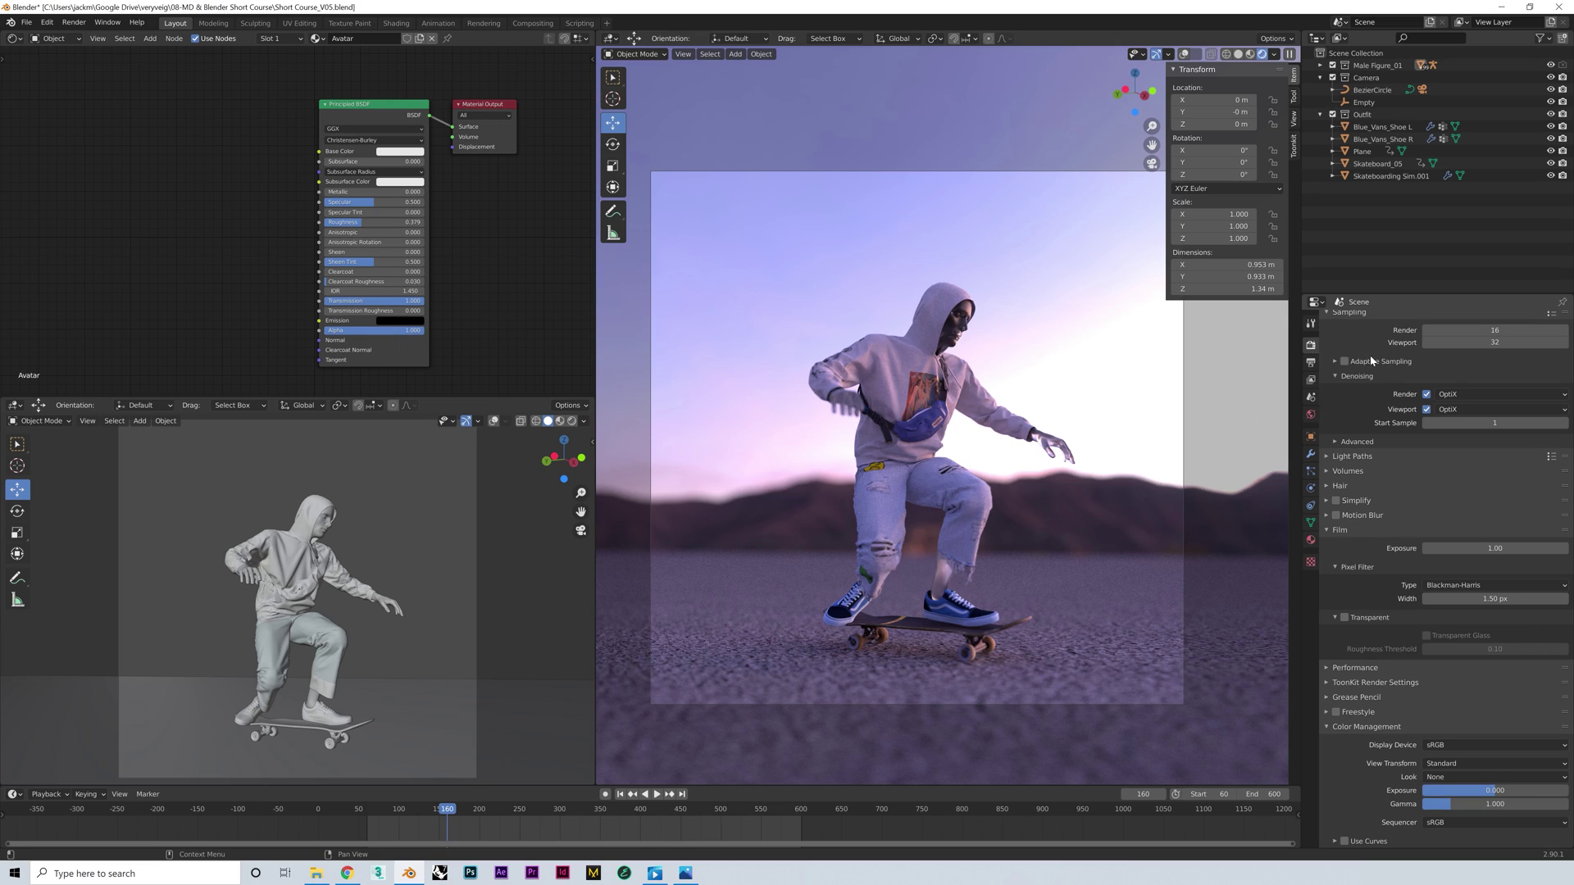
pyautogui.click(1495, 330)
pyautogui.write('128')
pyautogui.click(1518, 394)
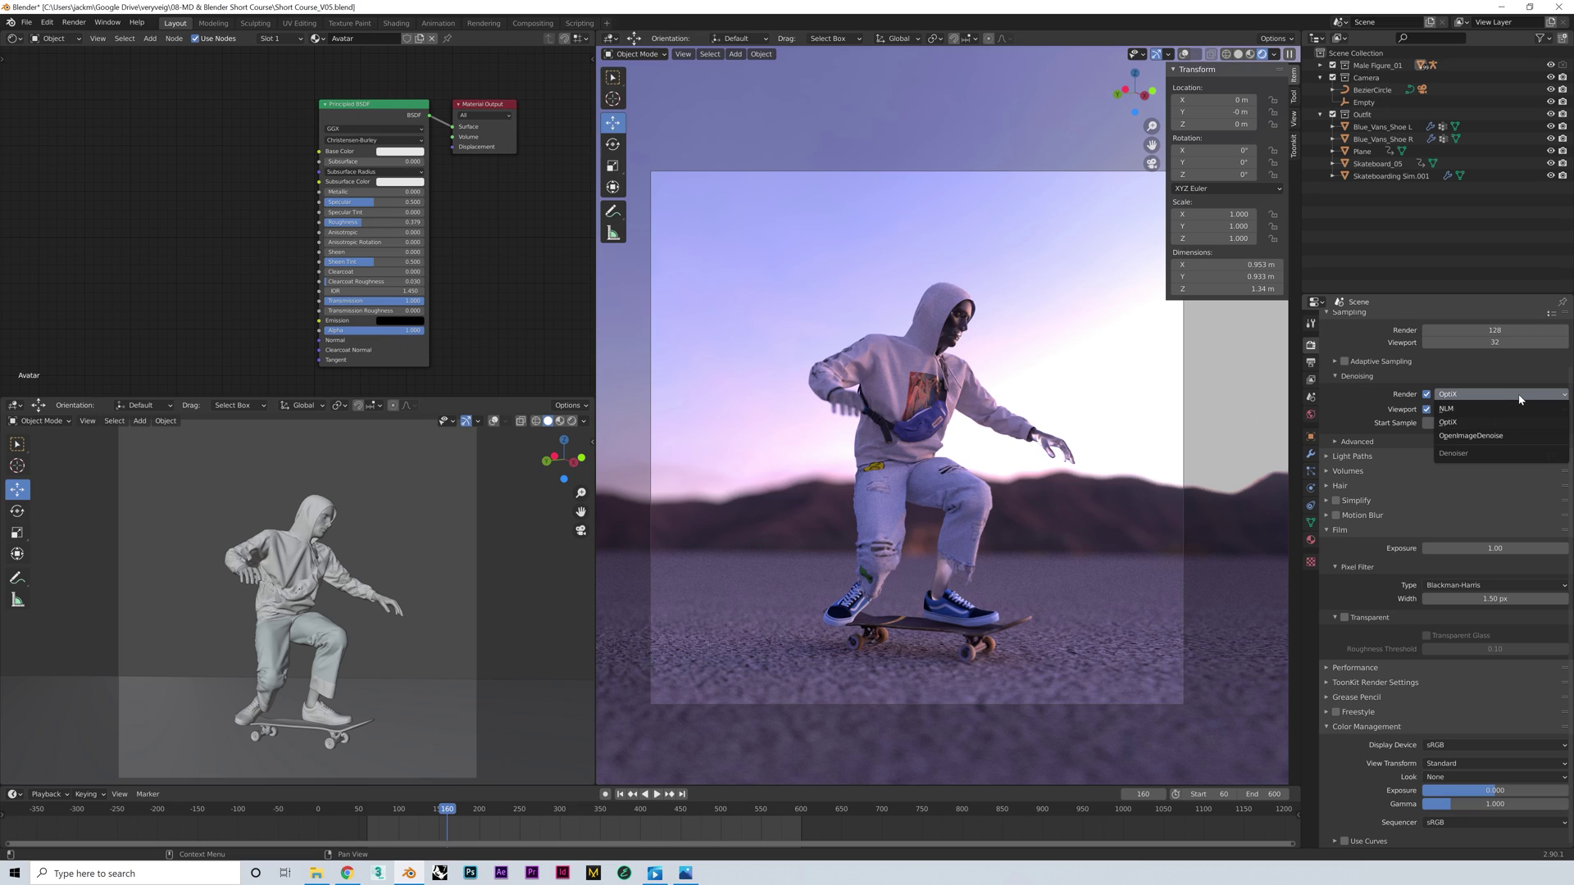
pyautogui.click(1519, 395)
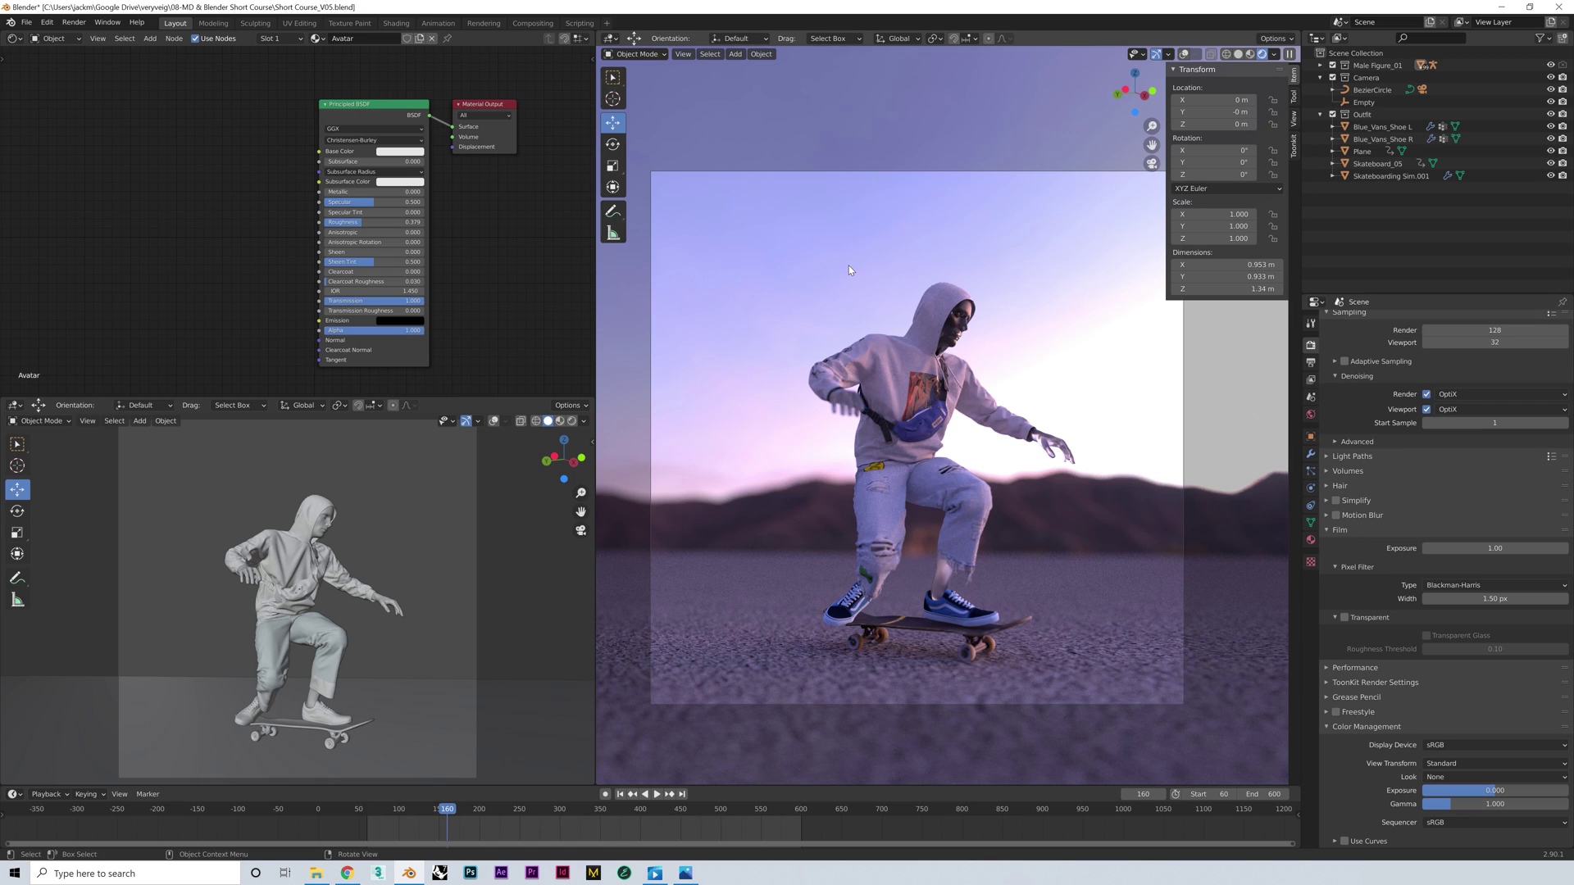
# Switch the camera viewport to solid shading and start rendering the full animation
pyautogui.click(1238, 56)
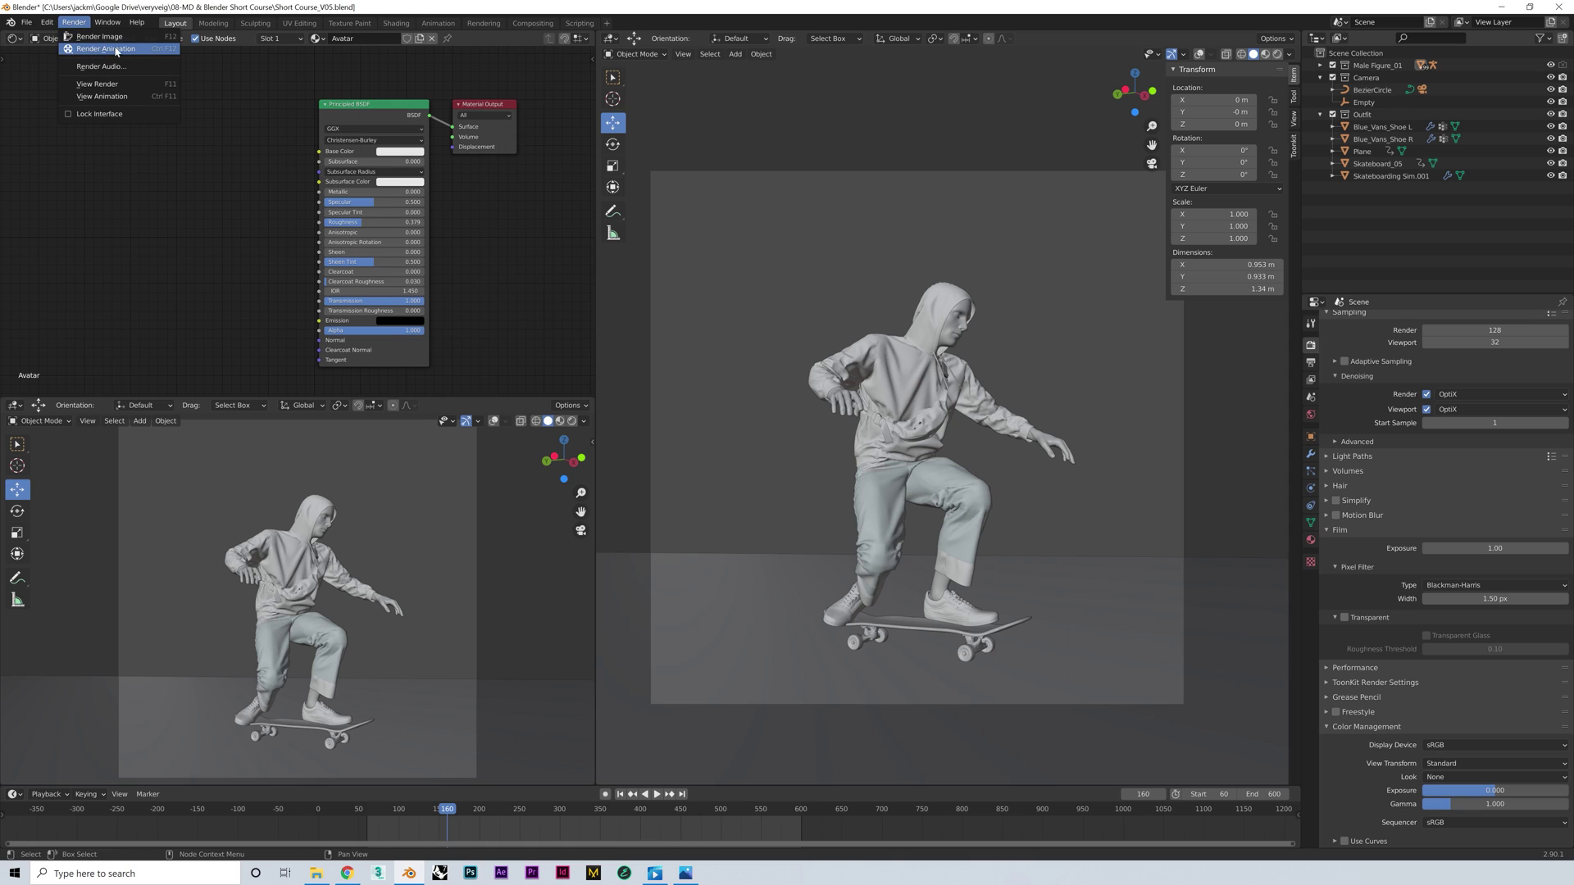
pyautogui.click(146, 49)
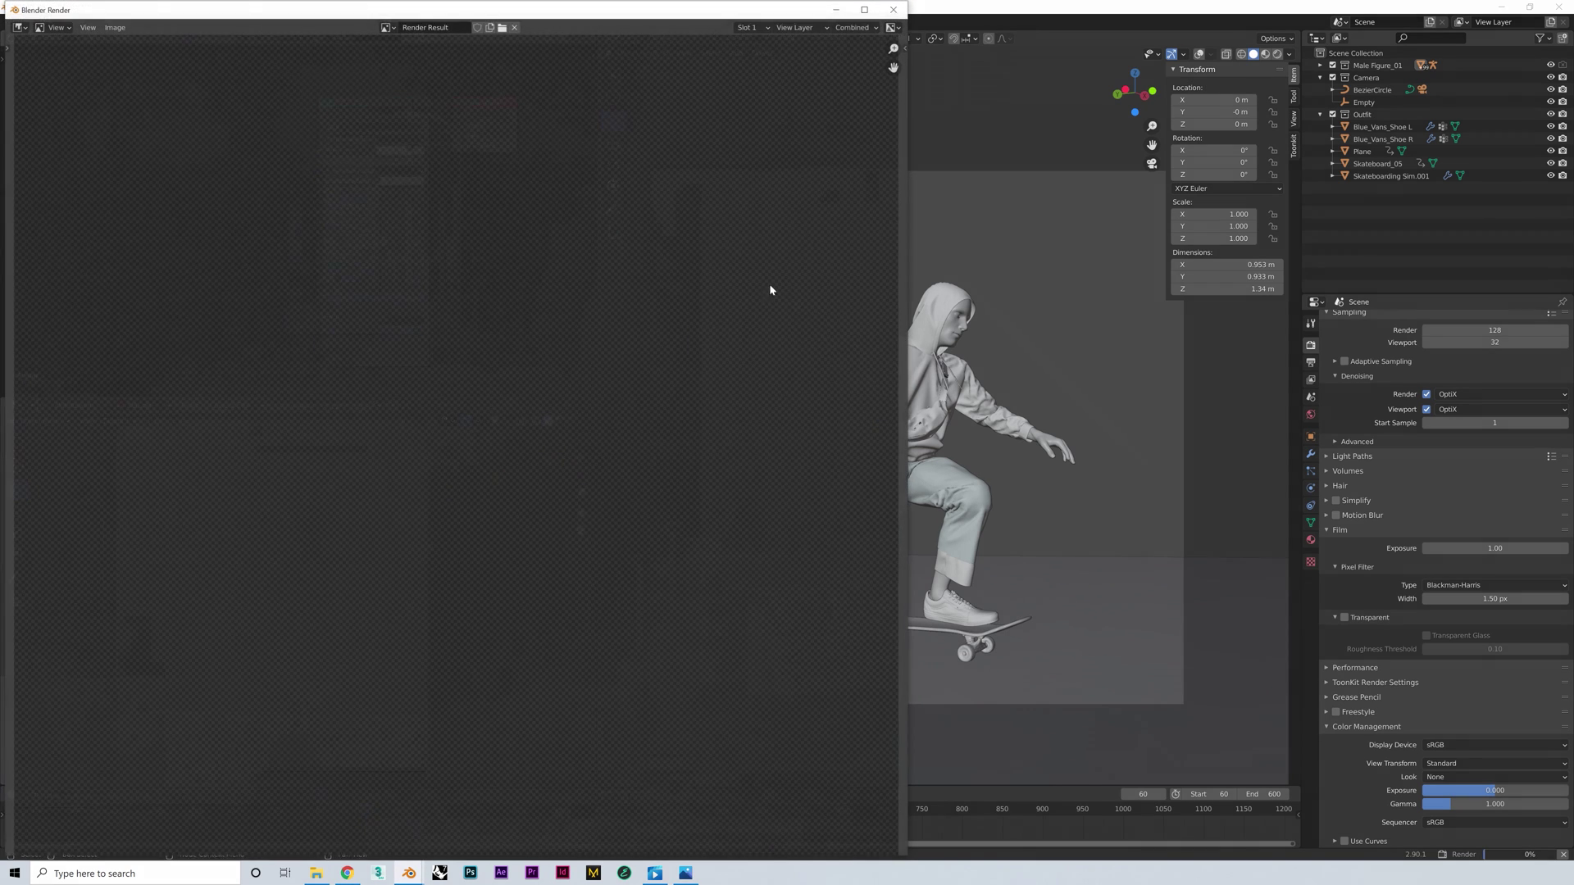